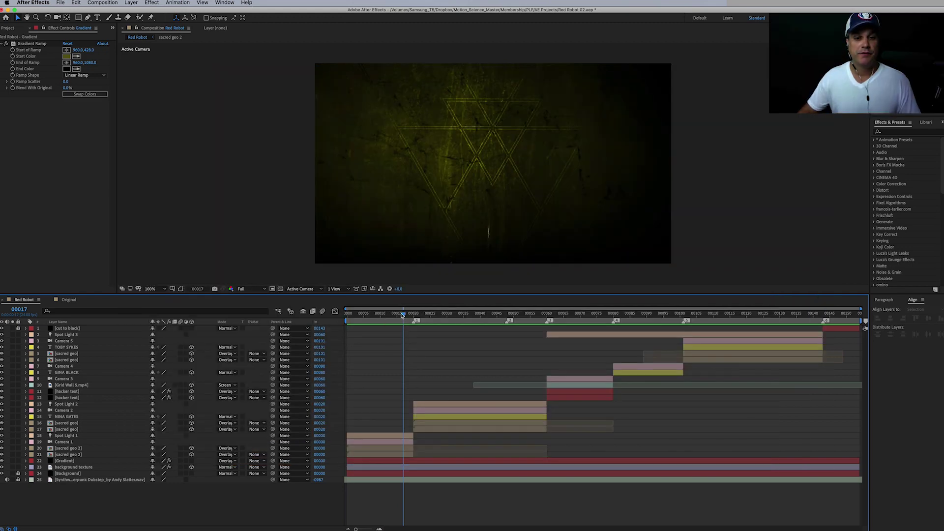
# - Scrub the Red Robot timeline back to the opening frames, where only the grungy background shows
pyautogui.moveTo(404, 315); pyautogui.dragTo(366, 425)
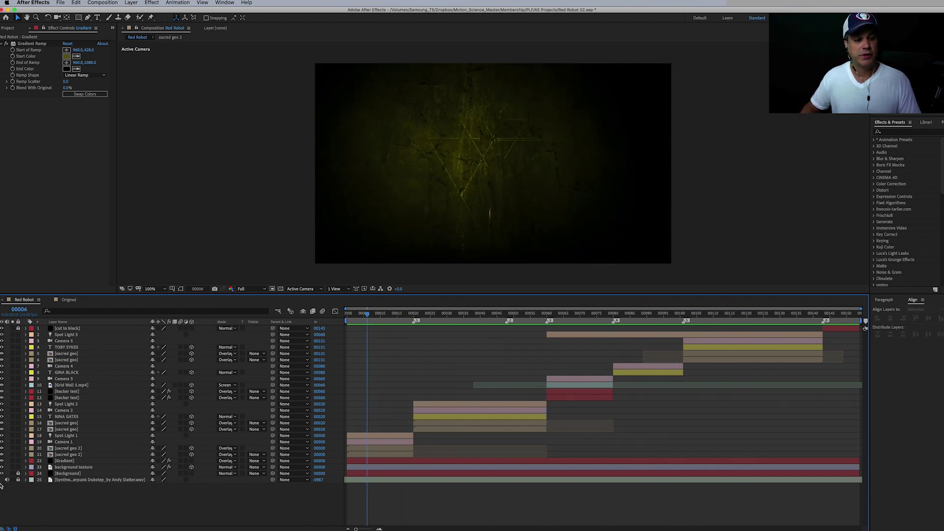
# - Mute the Synthwave Dubstep audio, preview the titles, and stop at frame 00022 on NINA GATES
pyautogui.click(7, 479)
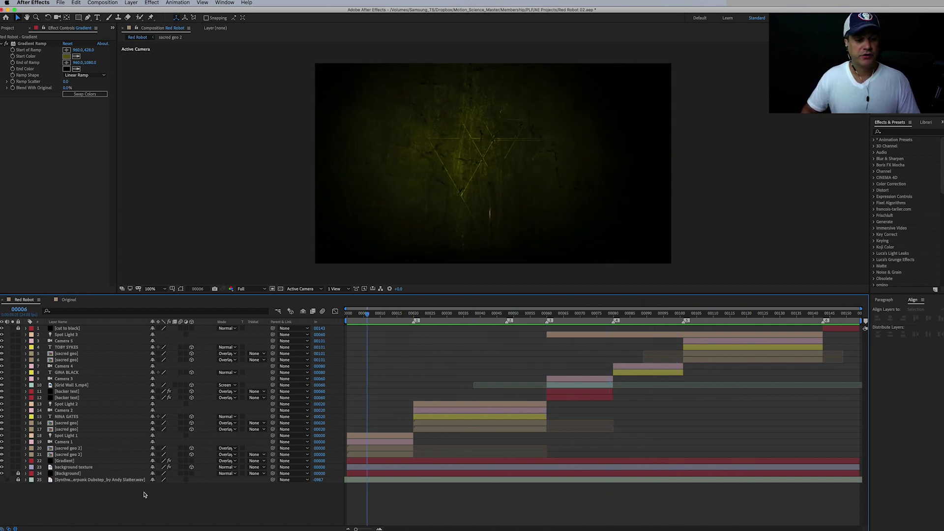
pyautogui.press('space')
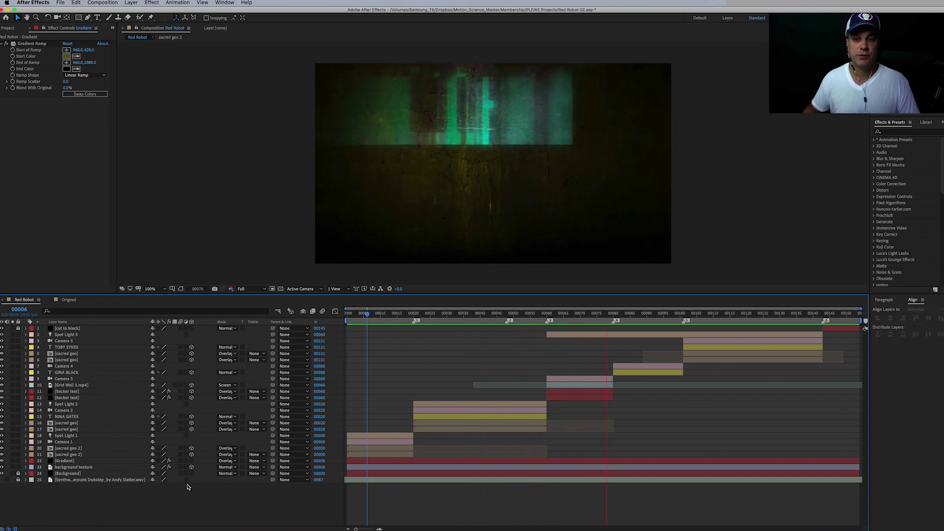
pyautogui.moveTo(468, 313); pyautogui.dragTo(415, 413)
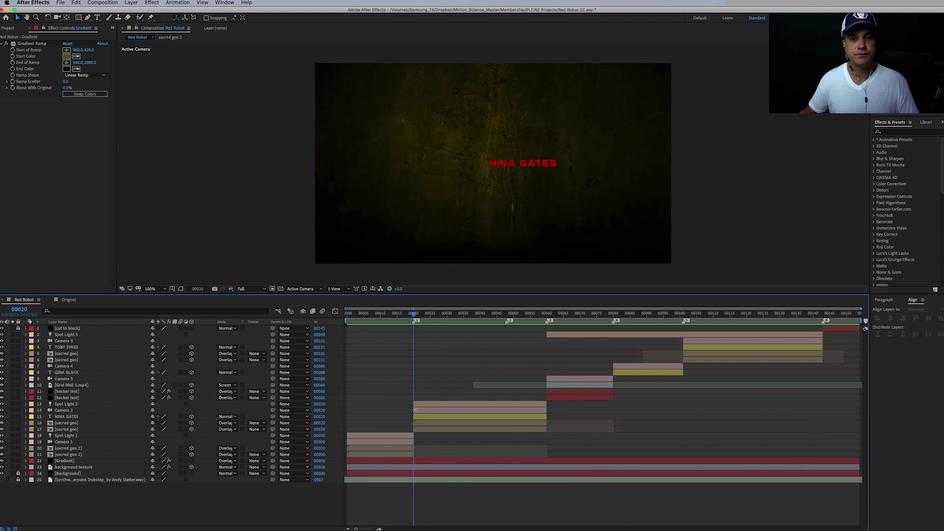
pyautogui.moveTo(422, 320)
pyautogui.mouseDown()
pyautogui.moveTo(420, 341)
pyautogui.moveTo(416, 321)
pyautogui.mouseUp()
# - Apply the Decoder Fade In animation preset to the NINA GATES title layer
pyautogui.click(67, 417)
pyautogui.click(149, 2)
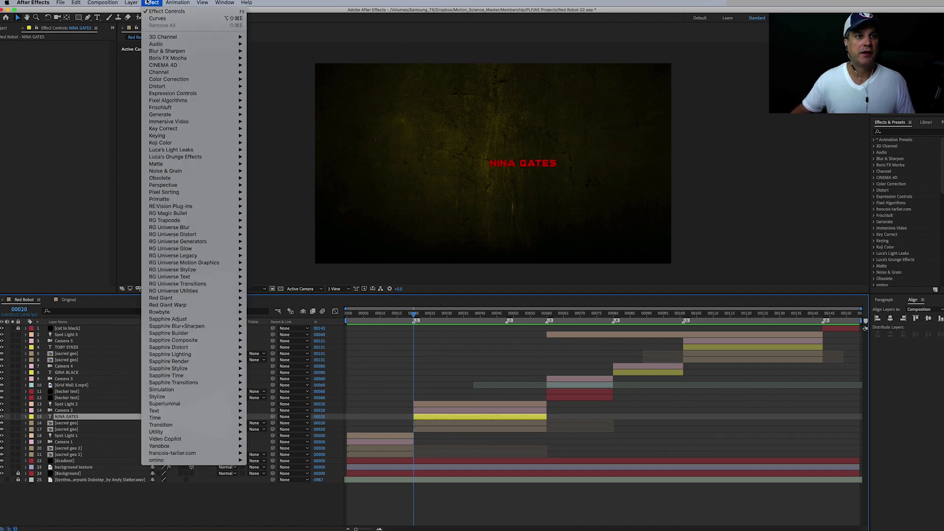
pyautogui.moveTo(169, 3)
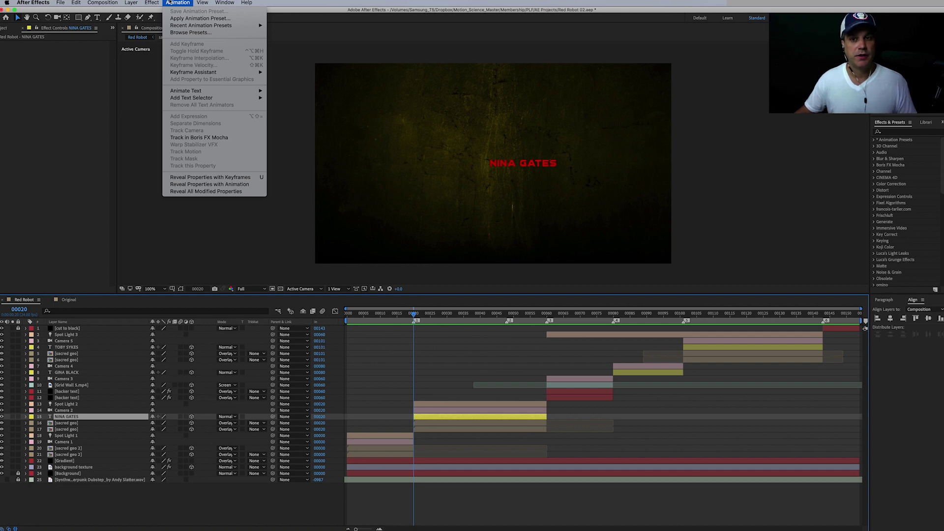
pyautogui.moveTo(226, 4)
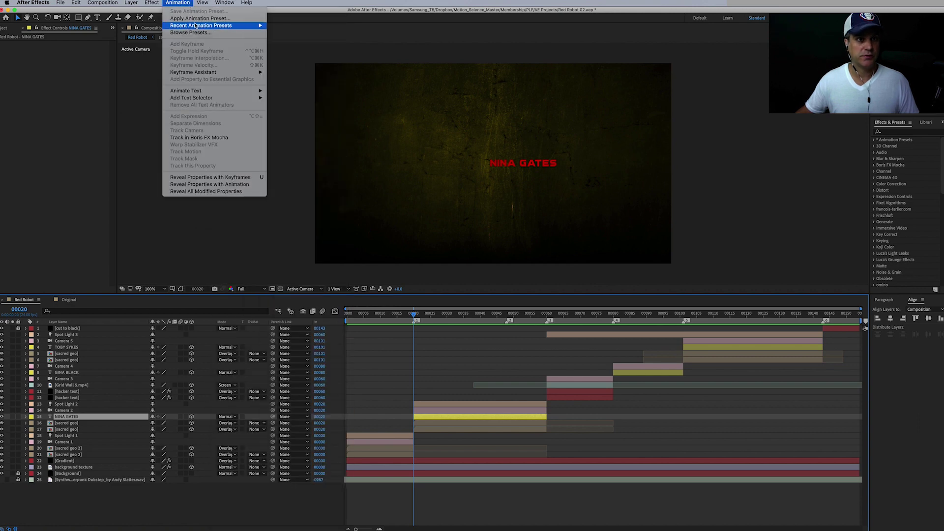
pyautogui.moveTo(211, 26)
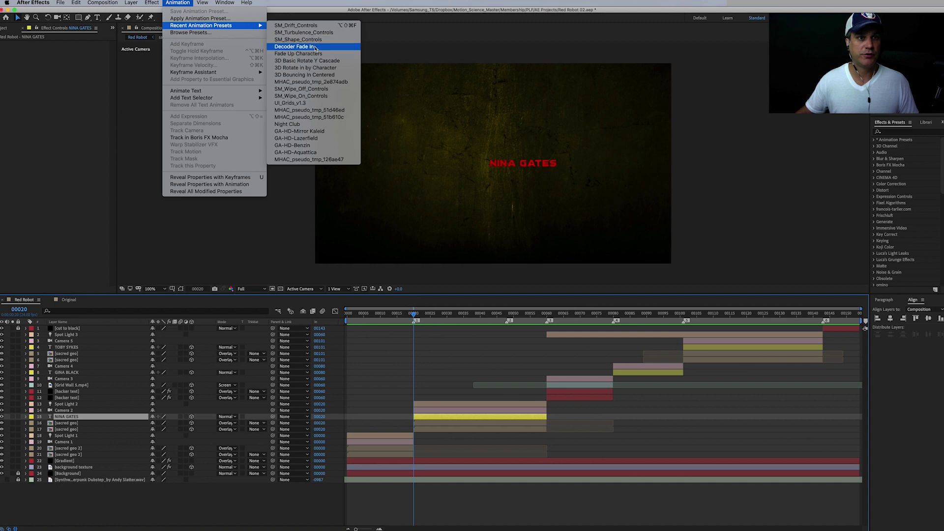
pyautogui.click(315, 47)
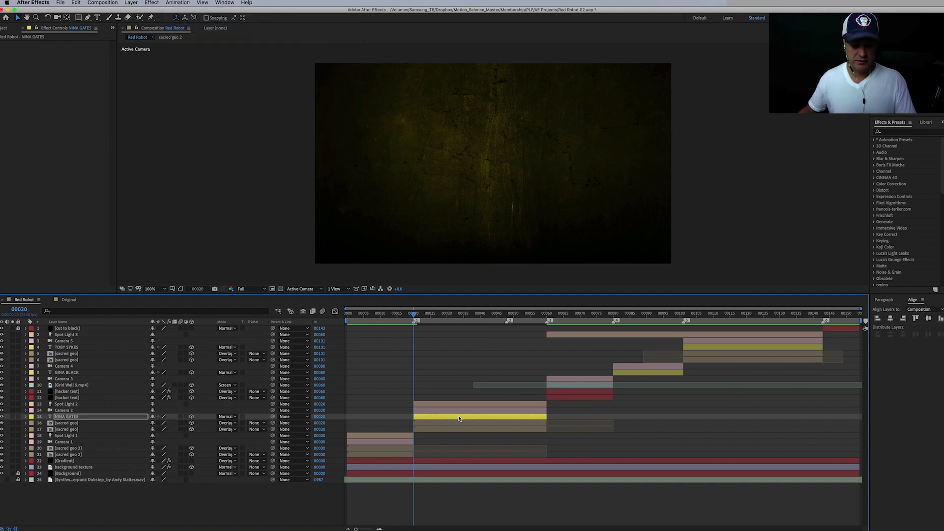
# - Shift the NINA GATES Start keyframes earlier so NINA is already revealed at frame 00020
pyautogui.press('u')
pyautogui.moveTo(693, 430); pyautogui.dragTo(460, 429)
pyautogui.press('space')
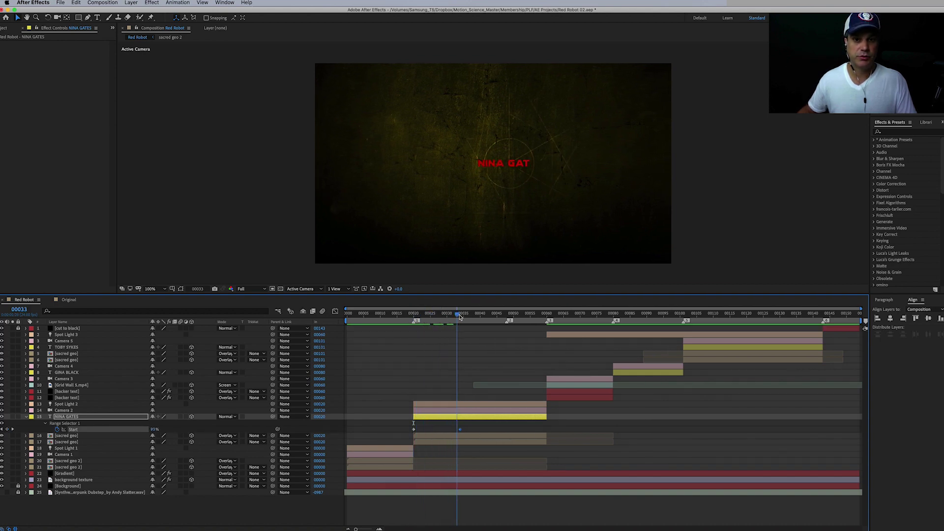
pyautogui.click(440, 313)
pyautogui.moveTo(437, 333); pyautogui.dragTo(417, 351)
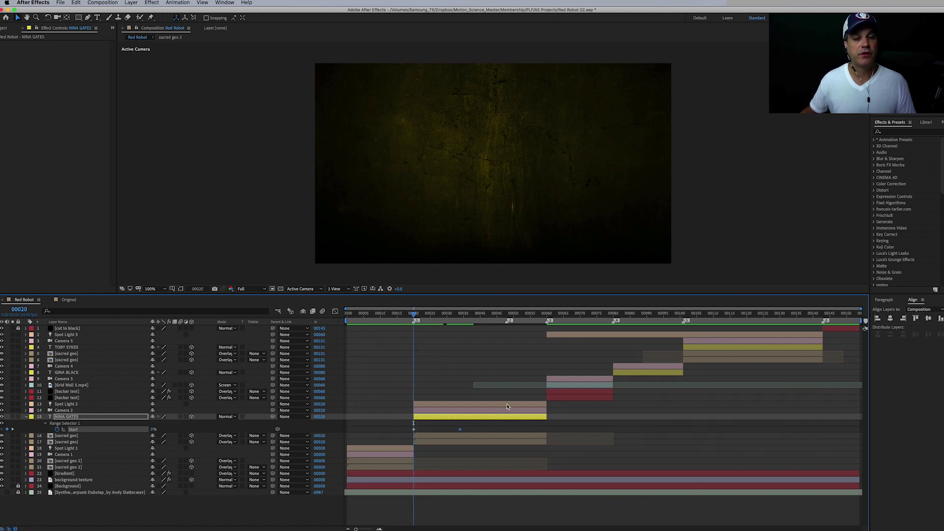
pyautogui.moveTo(473, 432); pyautogui.dragTo(392, 433)
pyautogui.click(426, 431)
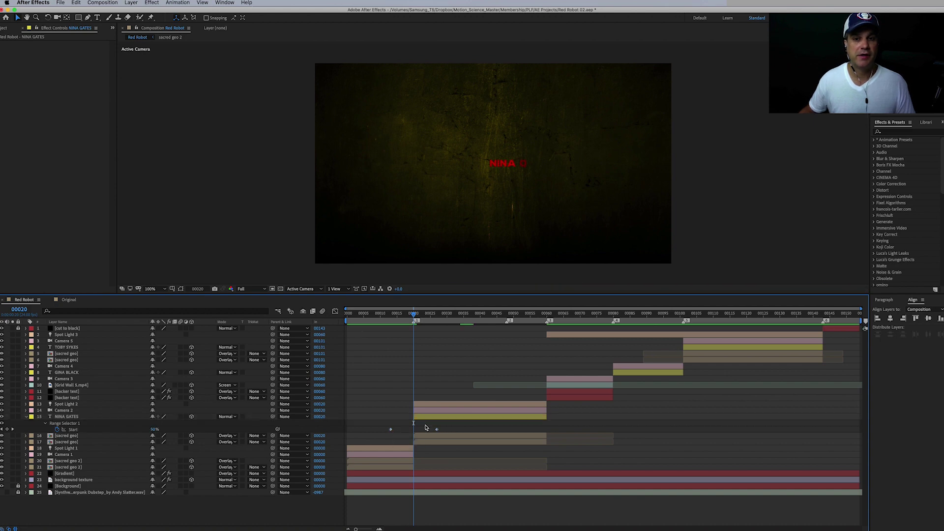
pyautogui.click(436, 430)
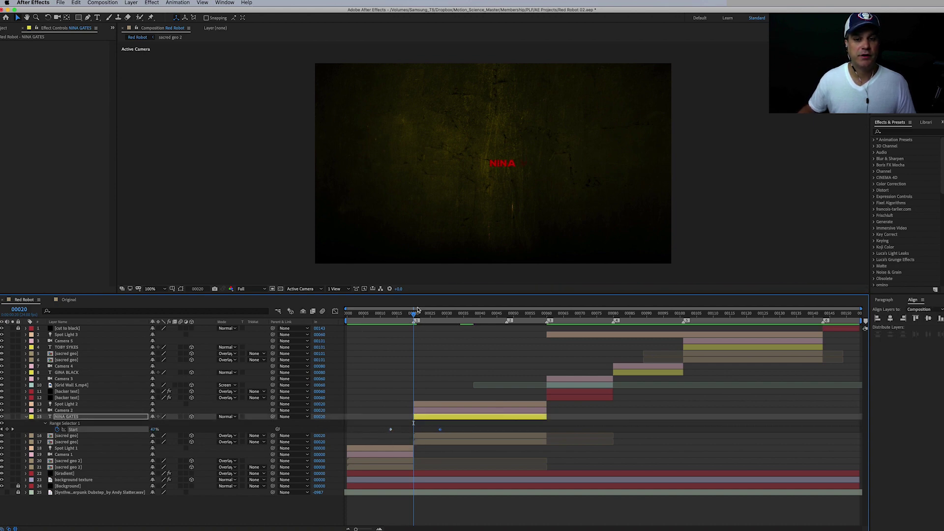
pyautogui.moveTo(414, 313); pyautogui.dragTo(615, 329)
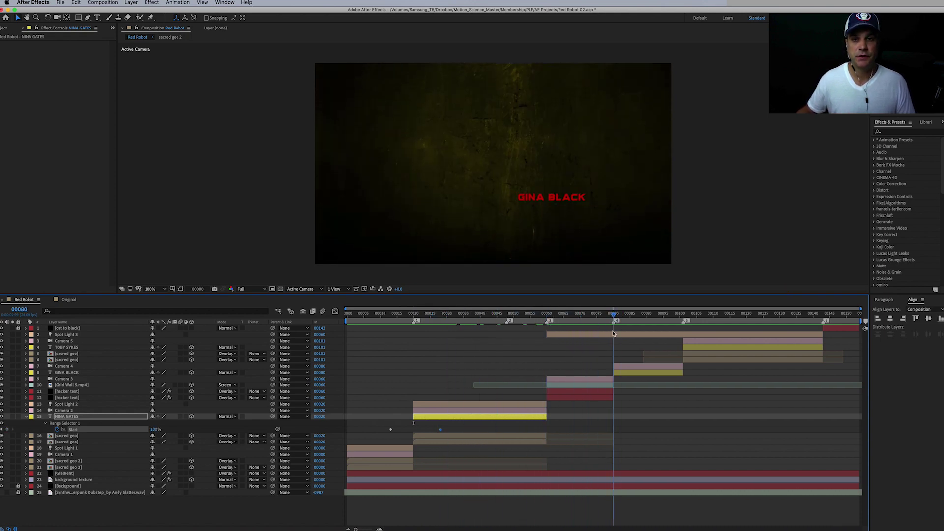
# - Apply the Decoder Fade In animation preset to the GINA BLACK title layer
pyautogui.click(632, 374)
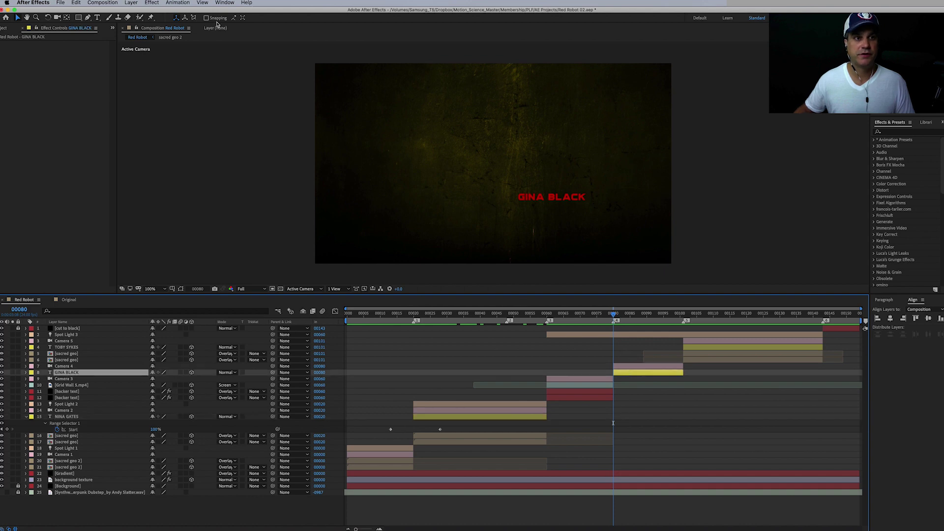
pyautogui.click(177, 2)
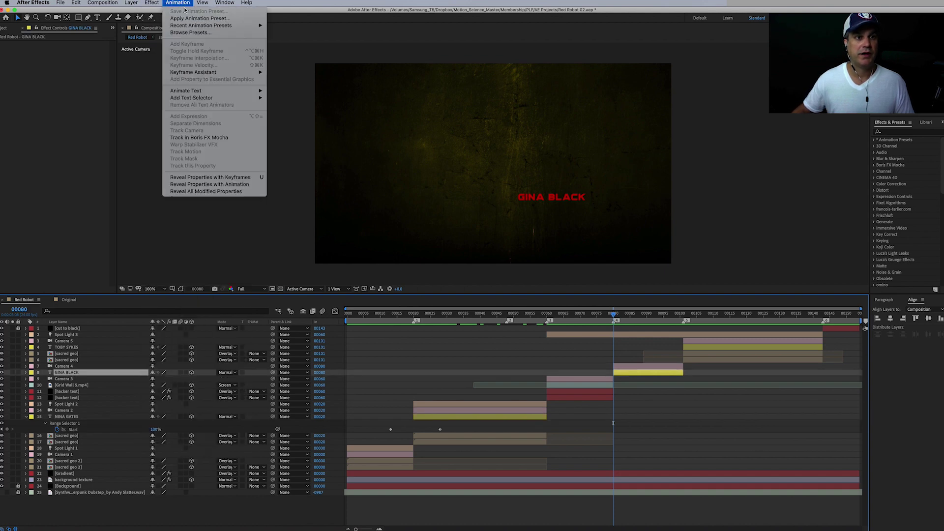
pyautogui.moveTo(197, 25)
pyautogui.click(295, 25)
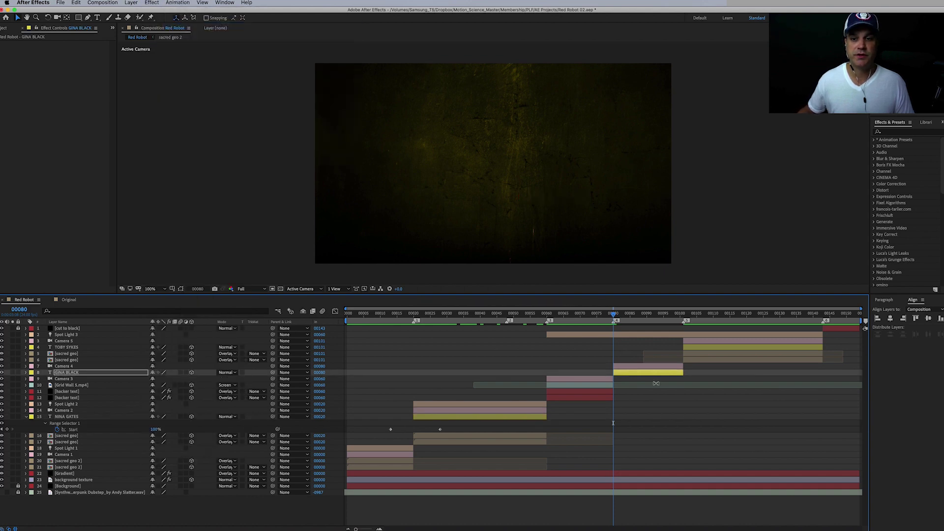
# - Retime the GINA BLACK Start keyframes to frames 81 and 89 for a quicker reveal
pyautogui.press('u')
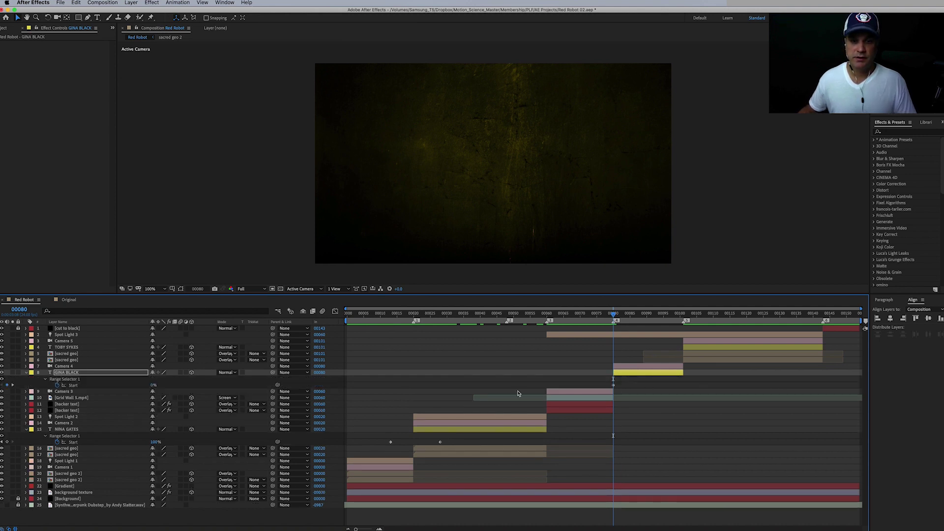
pyautogui.click(73, 386)
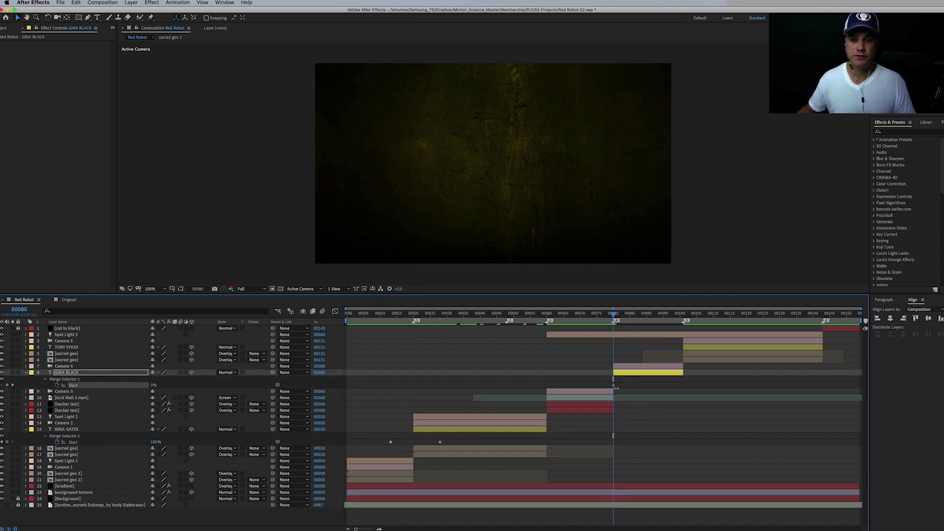
pyautogui.moveTo(614, 387); pyautogui.dragTo(569, 391)
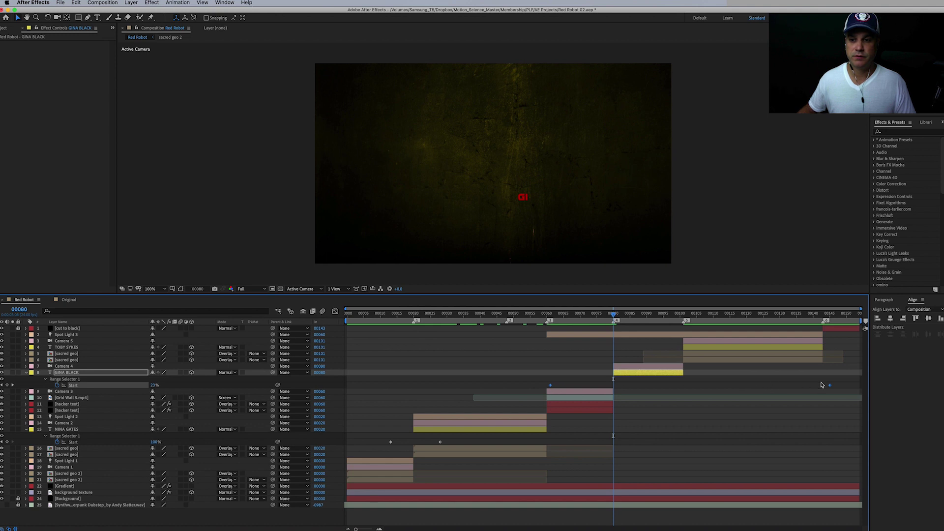
pyautogui.moveTo(830, 385); pyautogui.dragTo(643, 406)
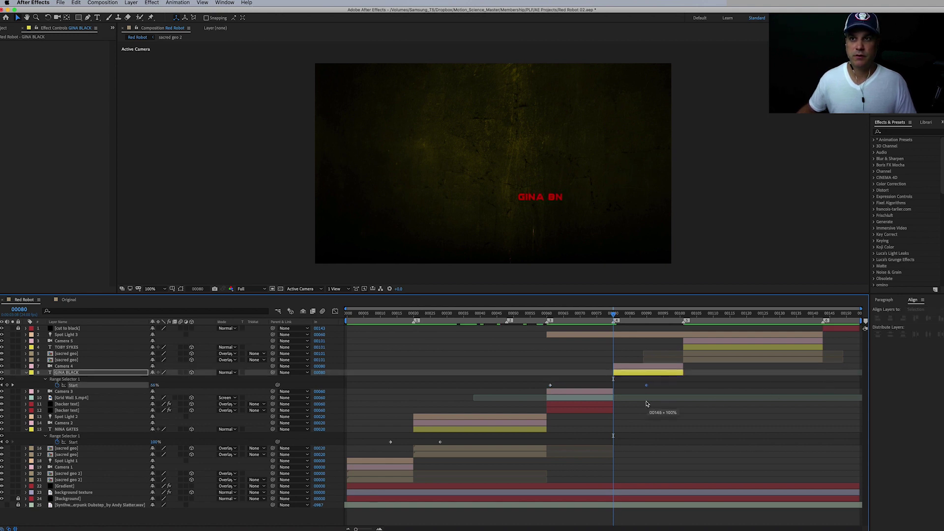
pyautogui.moveTo(614, 316)
pyautogui.mouseDown()
pyautogui.moveTo(641, 317)
pyautogui.moveTo(614, 322)
pyautogui.mouseUp()
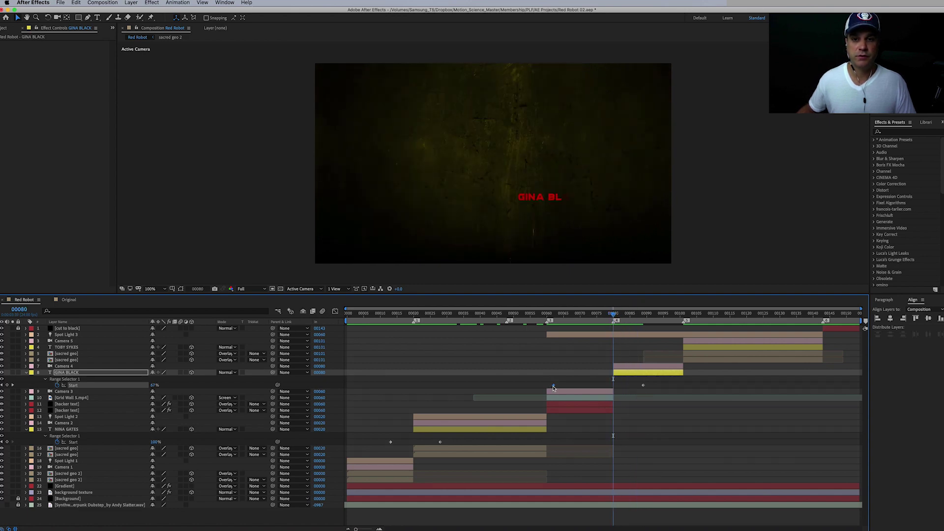
pyautogui.moveTo(553, 387); pyautogui.dragTo(587, 387)
pyautogui.moveTo(616, 321); pyautogui.dragTo(630, 321)
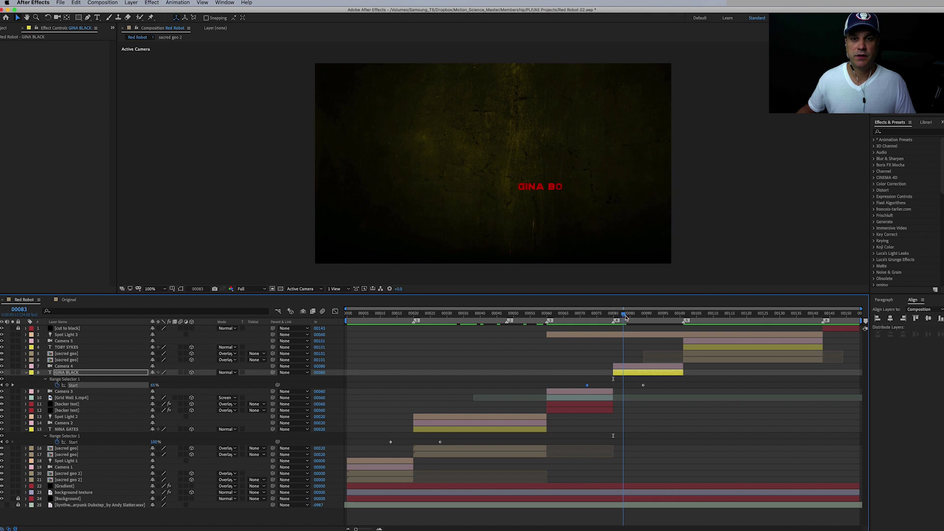
pyautogui.moveTo(643, 389); pyautogui.dragTo(634, 390)
pyautogui.moveTo(639, 318); pyautogui.dragTo(684, 325)
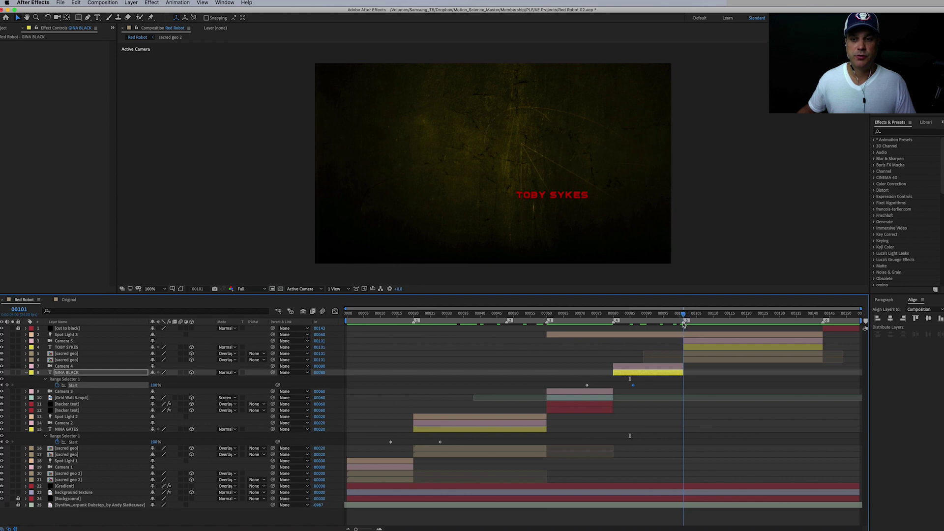
pyautogui.click(699, 348)
pyautogui.click(187, 3)
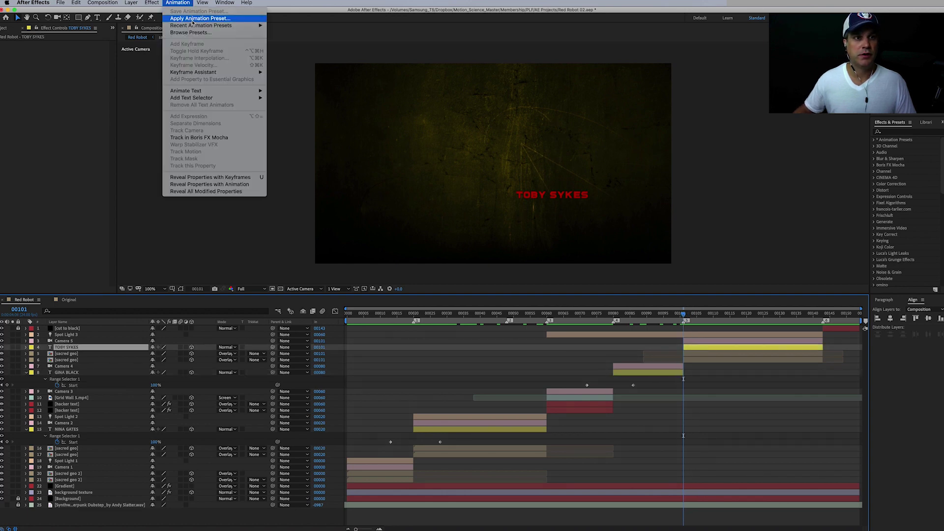
pyautogui.moveTo(221, 24)
pyautogui.click(280, 29)
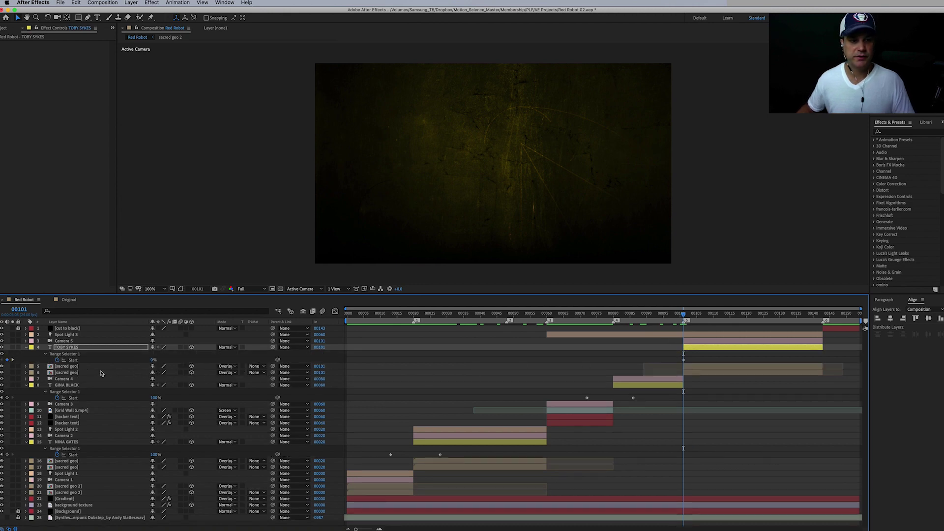
pyautogui.click(73, 360)
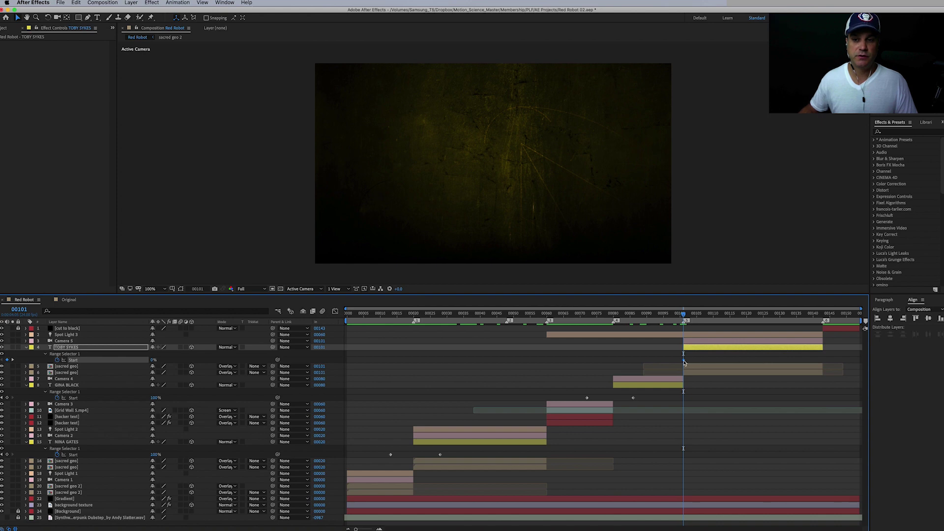
pyautogui.moveTo(684, 362); pyautogui.dragTo(663, 360)
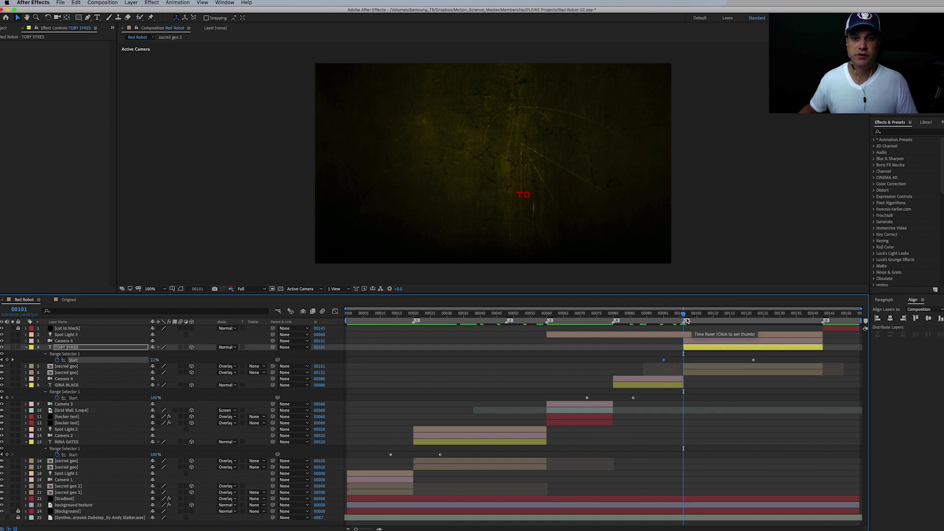
pyautogui.moveTo(753, 360); pyautogui.dragTo(740, 360)
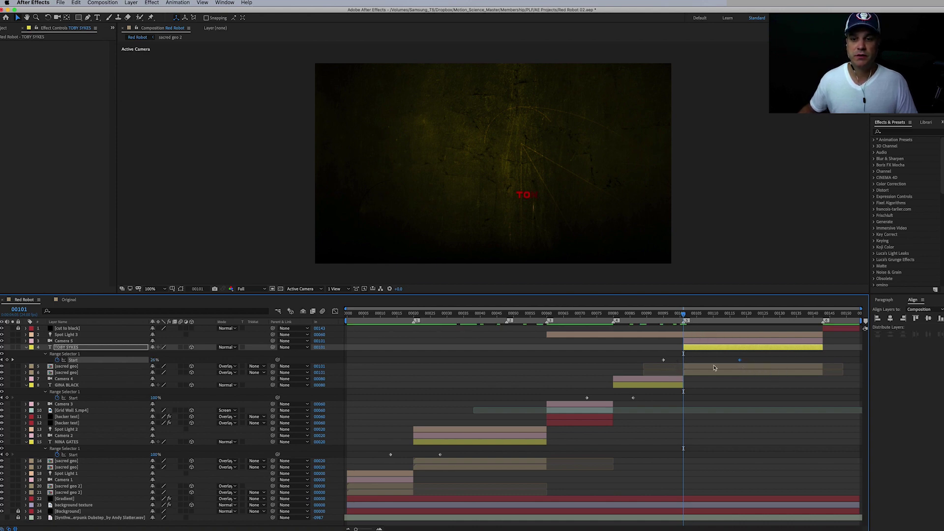
pyautogui.moveTo(669, 362)
pyautogui.moveTo(739, 360); pyautogui.dragTo(719, 364)
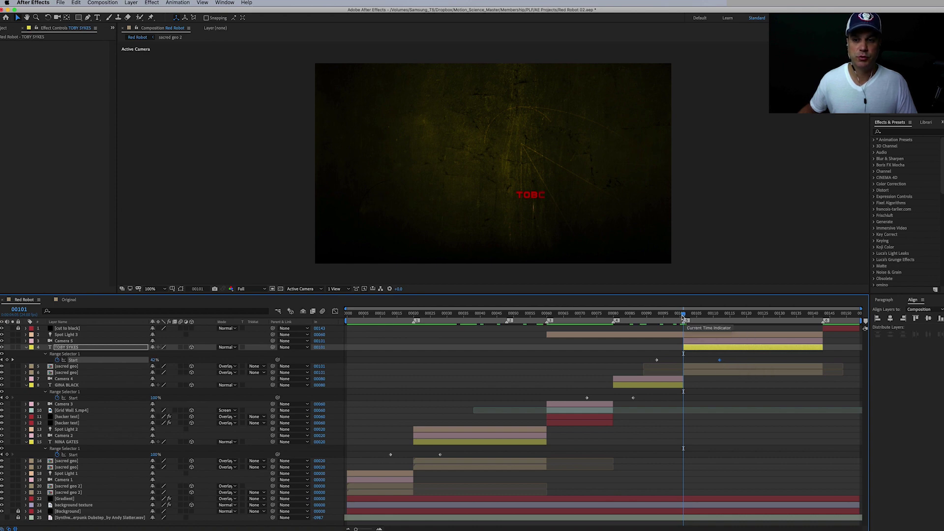
pyautogui.moveTo(683, 314); pyautogui.dragTo(417, 384)
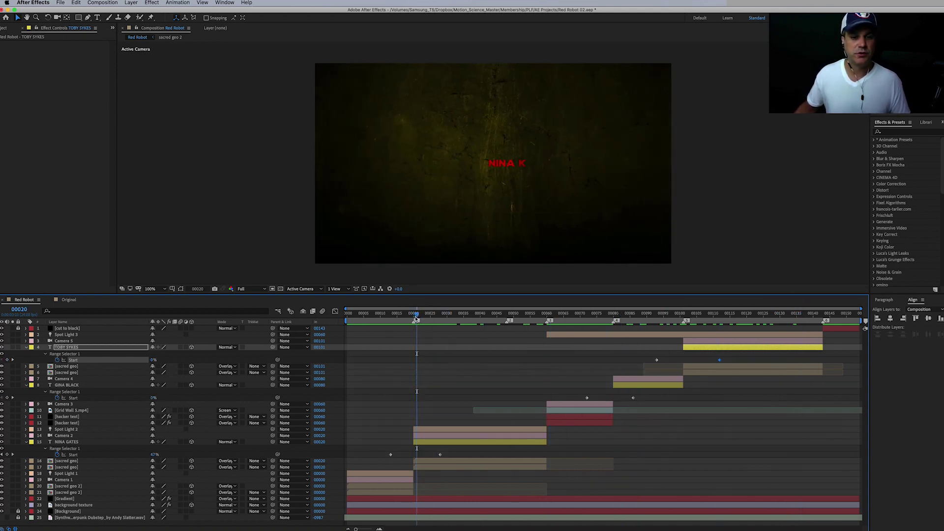
# - Add a new adjustment layer and name it Glitch
pyautogui.press('pageup')
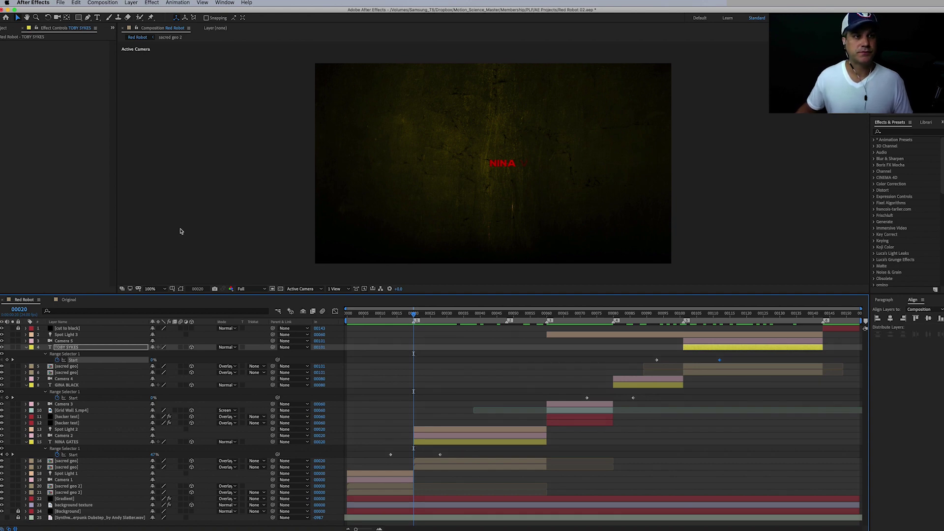
pyautogui.click(124, 2)
pyautogui.moveTo(187, 11)
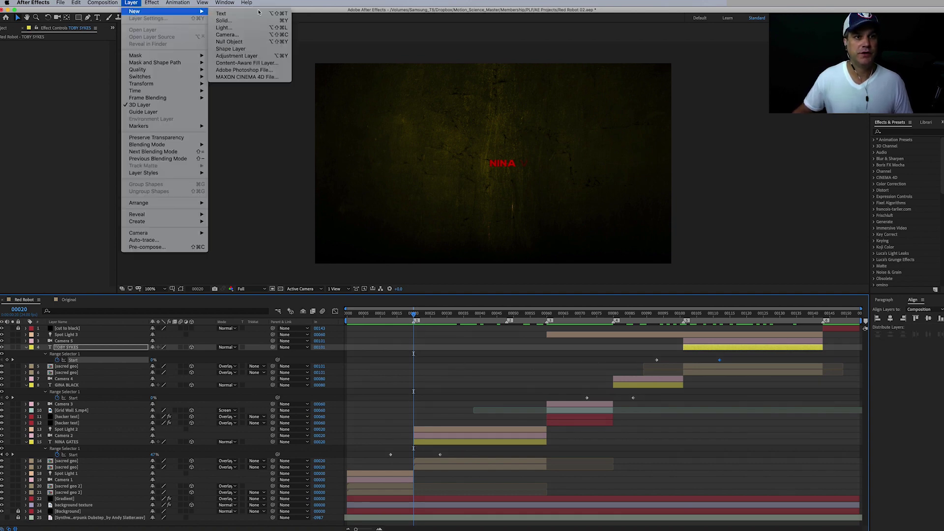
pyautogui.click(261, 56)
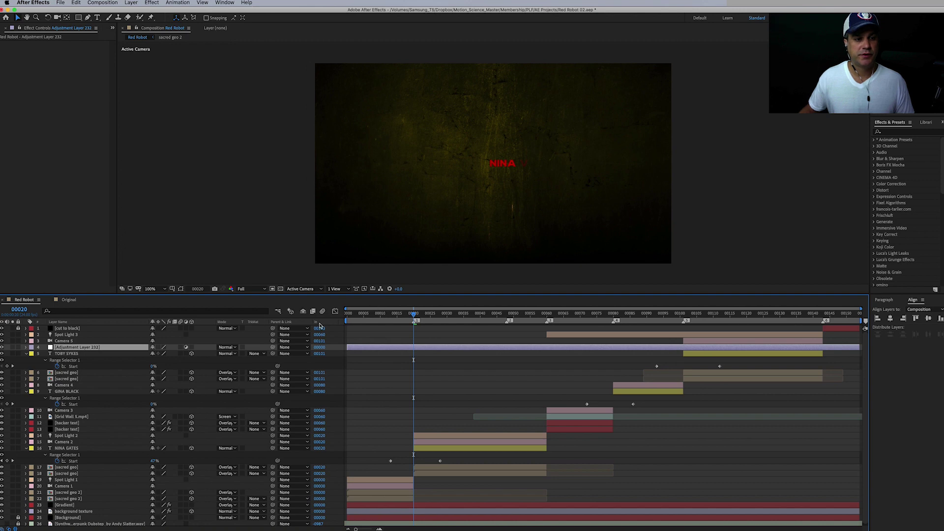
pyautogui.press('Return')
pyautogui.write('Gl')
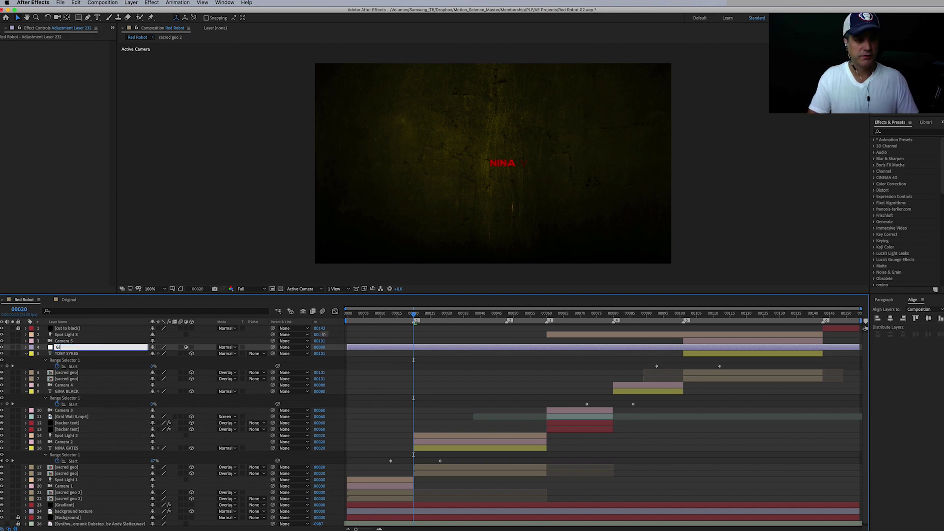
pyautogui.write('itch')
pyautogui.press('Return')
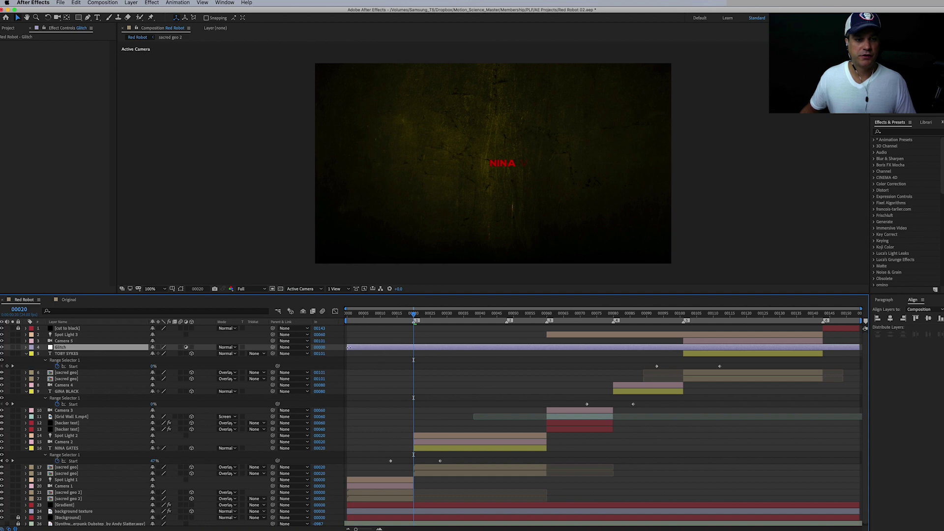
# - Trim the Glitch layer to run only from frame 19 to frame 22
pyautogui.moveTo(349, 347); pyautogui.dragTo(409, 348)
pyautogui.click(414, 316)
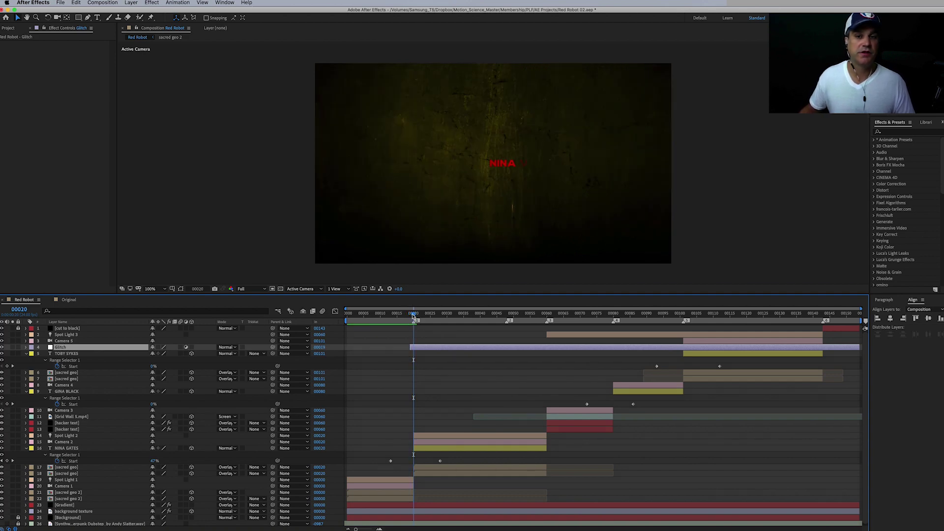
pyautogui.moveTo(413, 316); pyautogui.dragTo(421, 318)
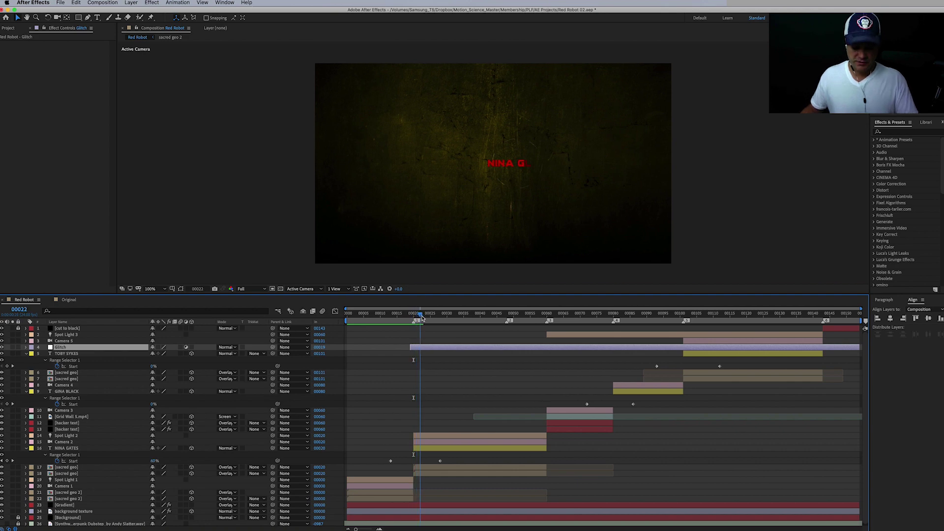
pyautogui.hotkey('alt', ']')
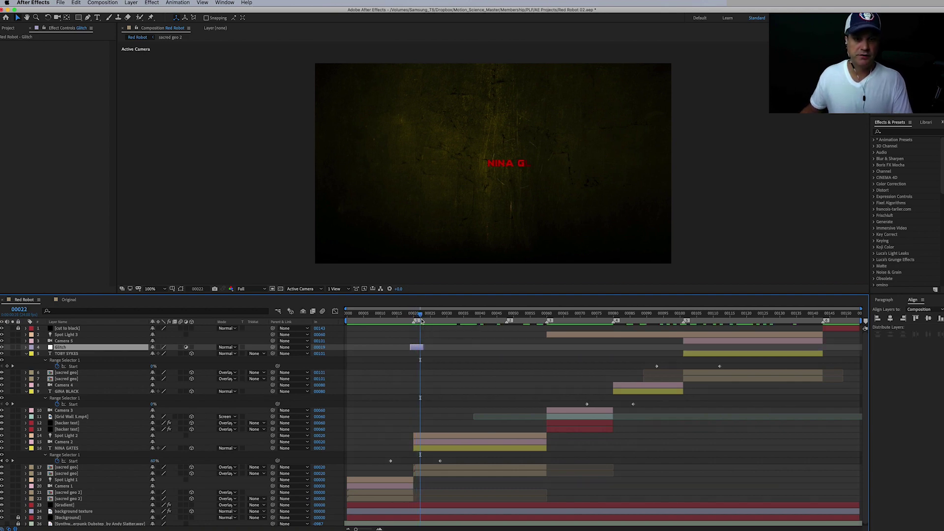
# - Apply Displacement Map to Glitch with Max Horizontal Displacement 0 and Max Vertical Displacement 216
pyautogui.moveTo(421, 320); pyautogui.dragTo(410, 320)
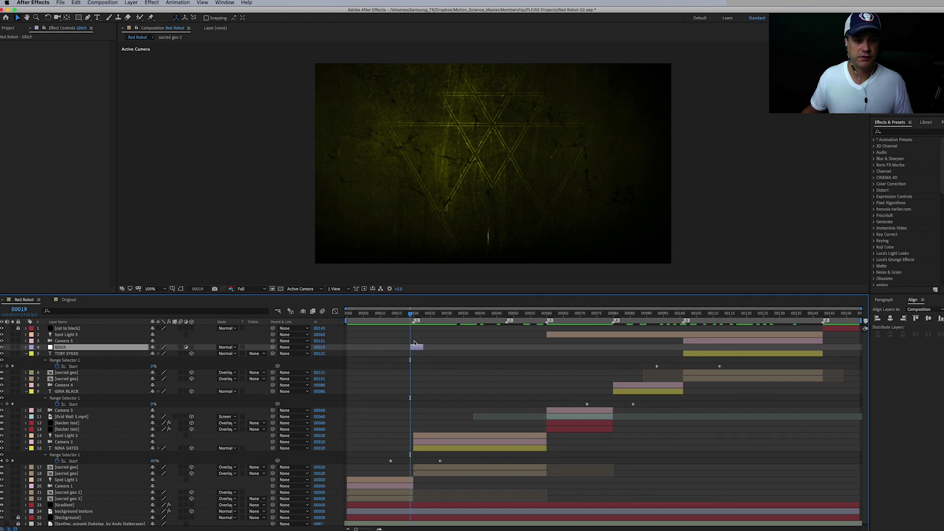
pyautogui.click(152, 3)
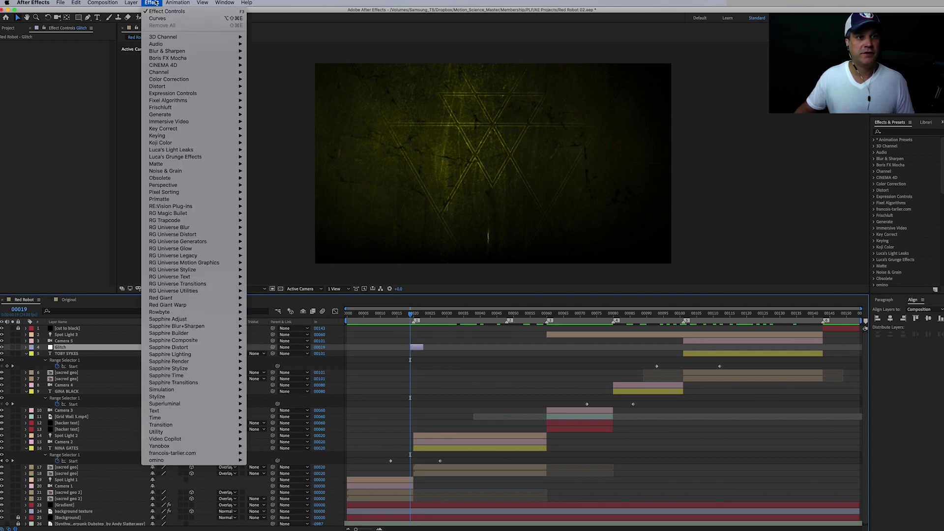
pyautogui.moveTo(170, 81)
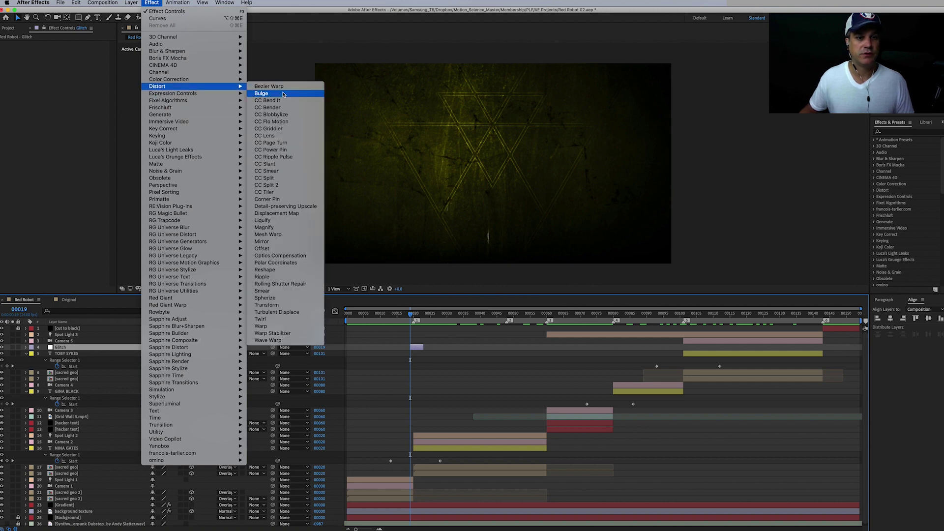
pyautogui.click(290, 213)
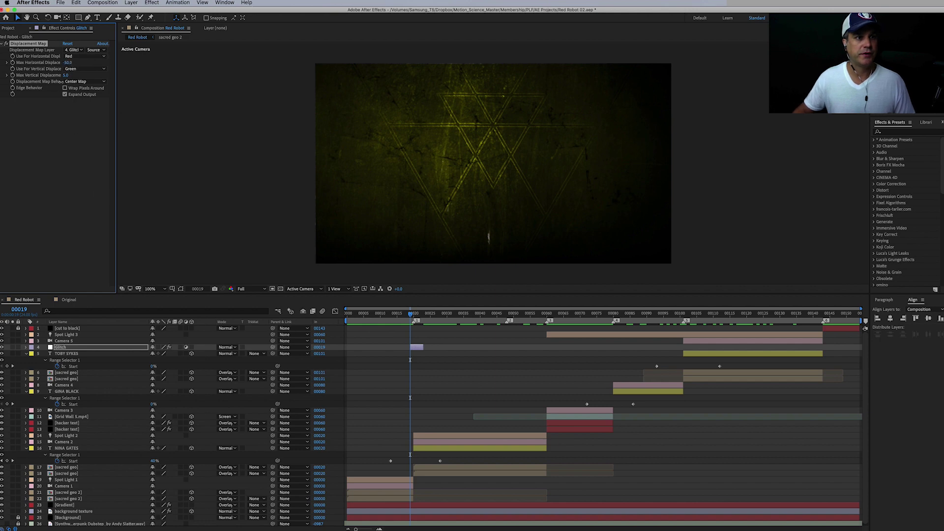
pyautogui.click(68, 63)
pyautogui.write('0')
pyautogui.press('Return')
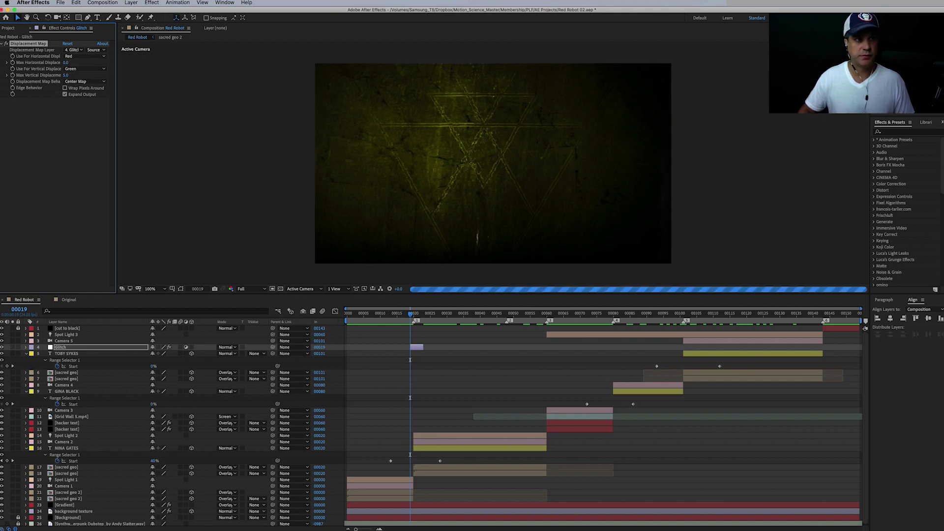
pyautogui.moveTo(66, 74); pyautogui.dragTo(132, 65)
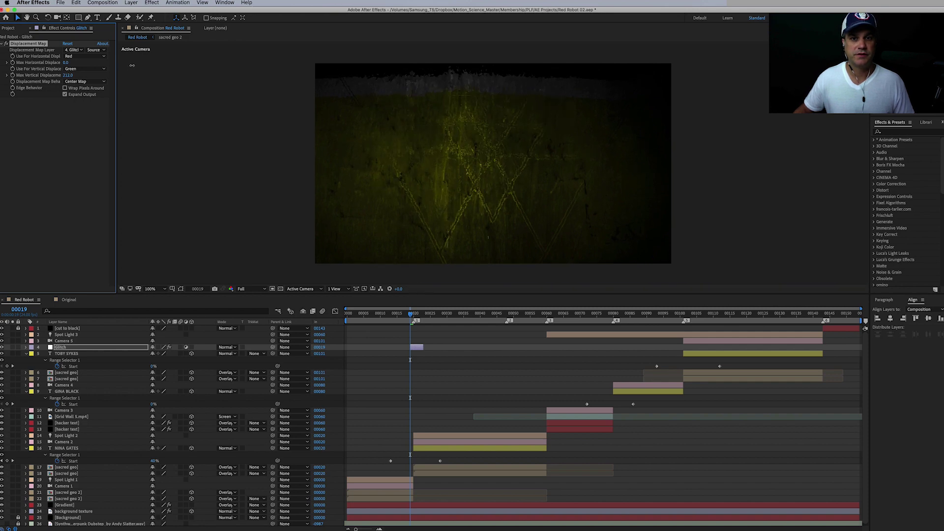
pyautogui.click(73, 82)
pyautogui.click(87, 95)
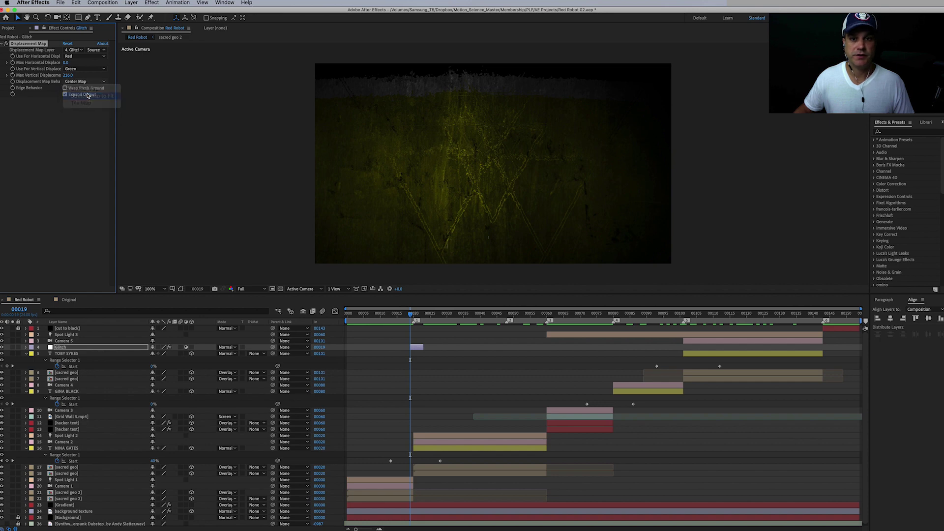
pyautogui.press('cmd+z')
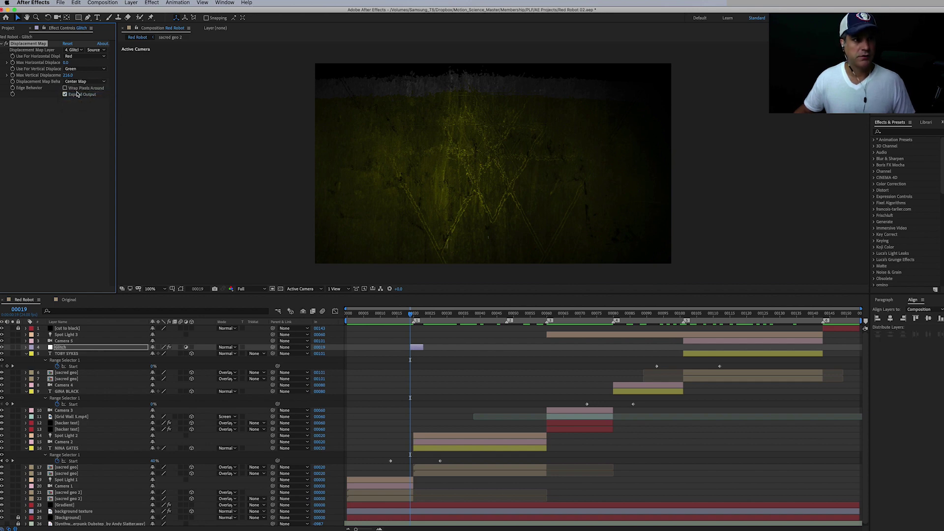
# - Preview the vertical glitch, then move ahead to around frame 77
pyautogui.moveTo(410, 315); pyautogui.dragTo(404, 315)
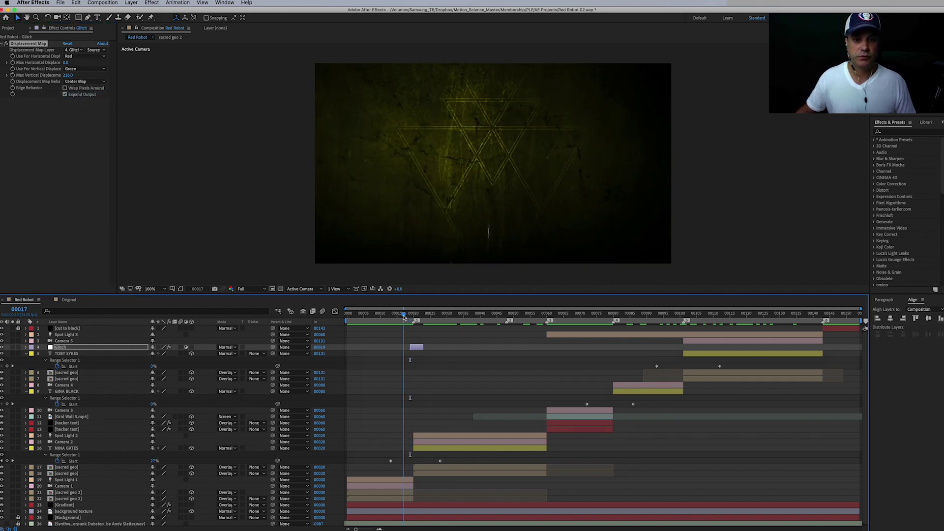
pyautogui.press('space')
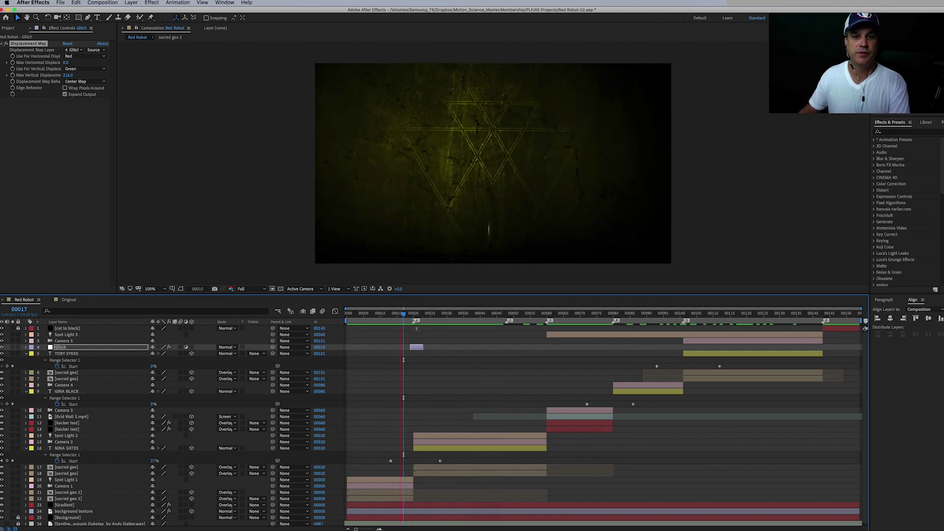
pyautogui.press('space')
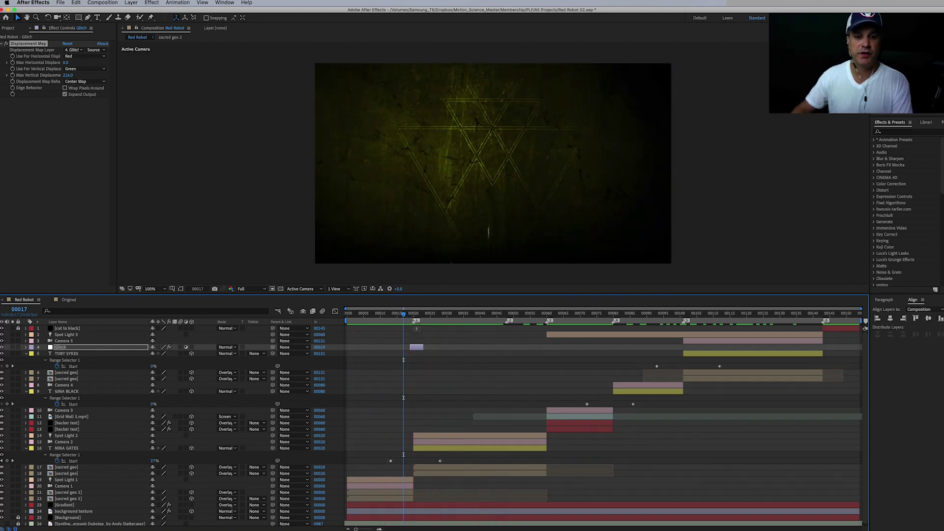
pyautogui.moveTo(524, 321); pyautogui.dragTo(603, 326)
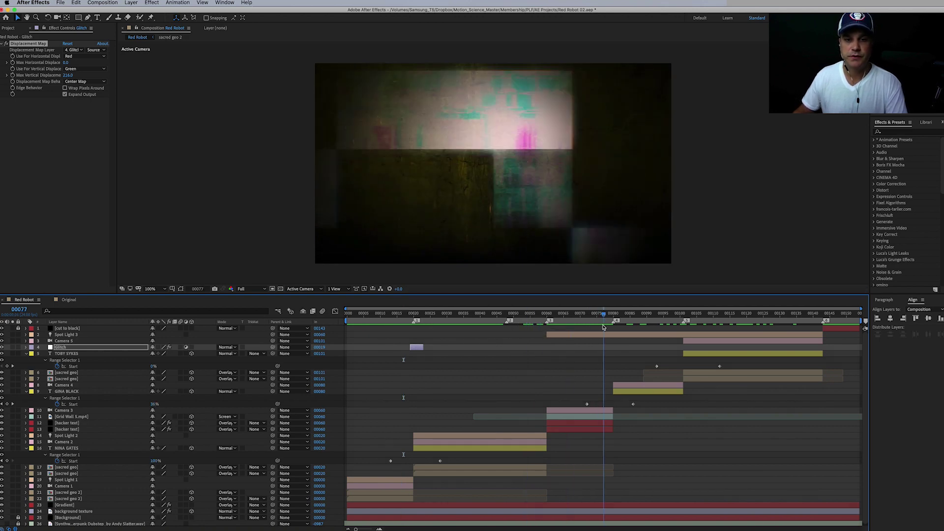
pyautogui.press('super+d')
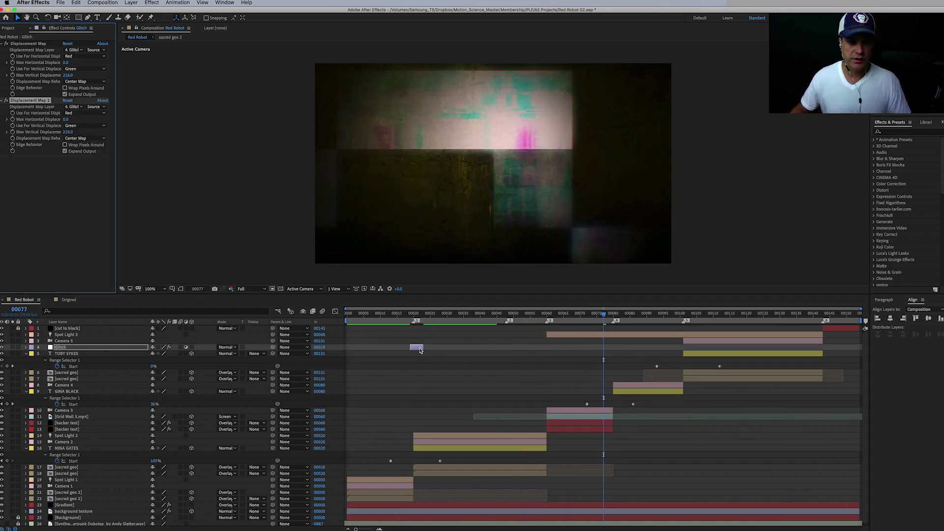
pyautogui.press('super+z')
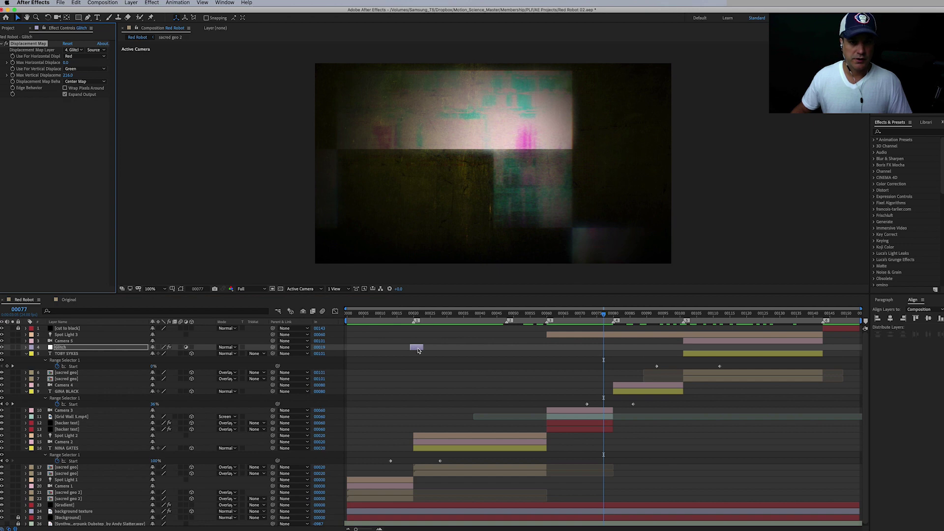
pyautogui.click(418, 351)
# - Duplicate Glitch as Glitch 2 and slide it to start at frame 78 over GINA BLACK
pyautogui.press('super+d')
pyautogui.moveTo(418, 349); pyautogui.dragTo(614, 356)
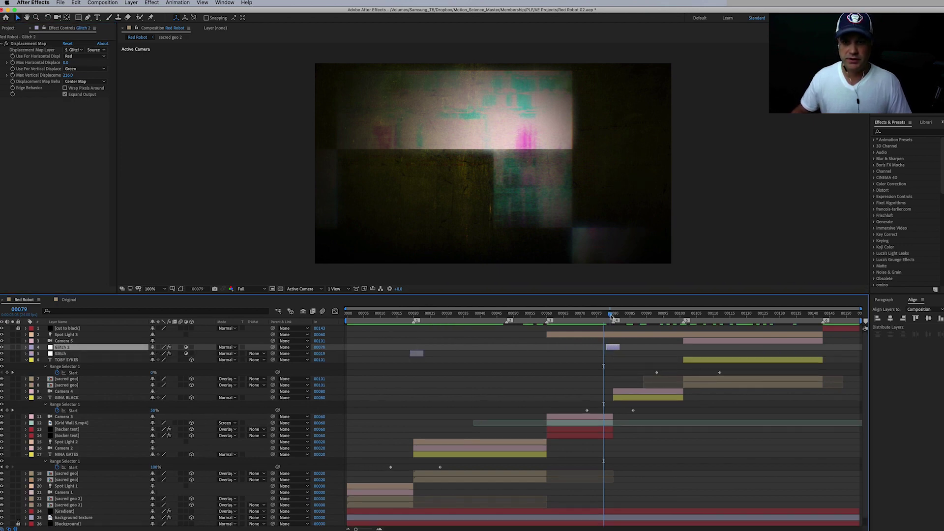
pyautogui.click(613, 315)
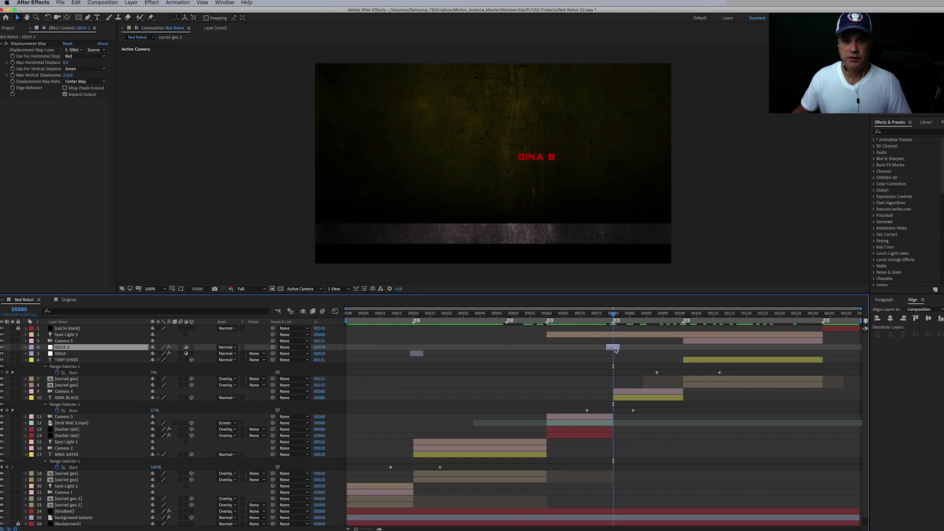
pyautogui.moveTo(612, 316)
pyautogui.mouseDown()
pyautogui.moveTo(605, 319)
pyautogui.moveTo(613, 320)
pyautogui.mouseUp()
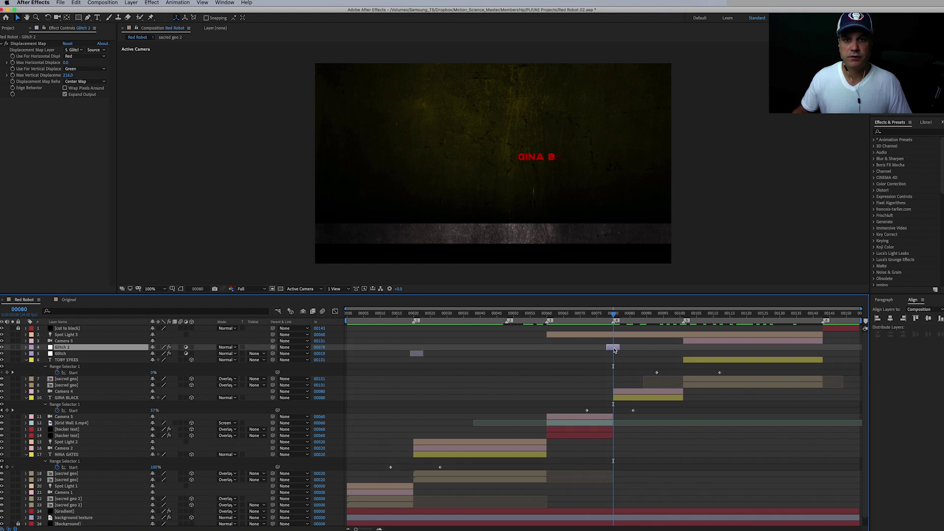
pyautogui.moveTo(613, 319); pyautogui.dragTo(616, 319)
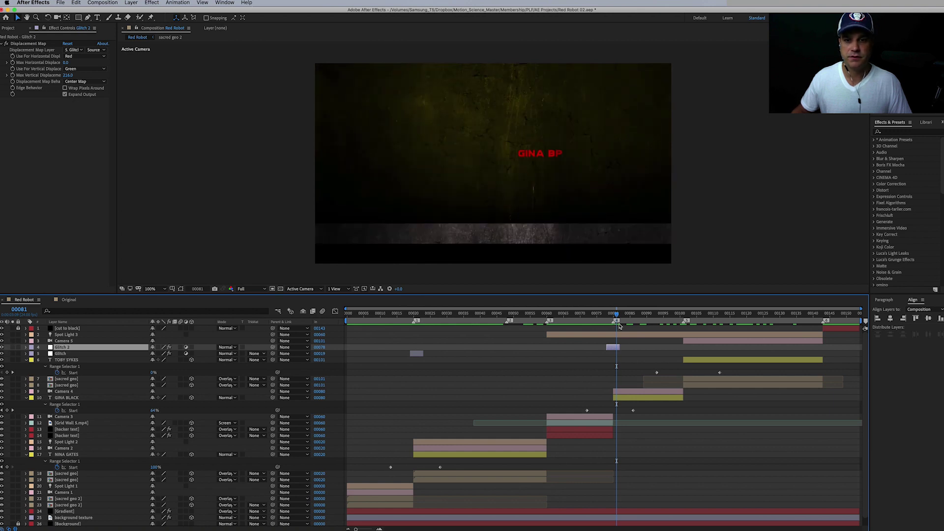
pyautogui.moveTo(614, 318); pyautogui.dragTo(615, 319)
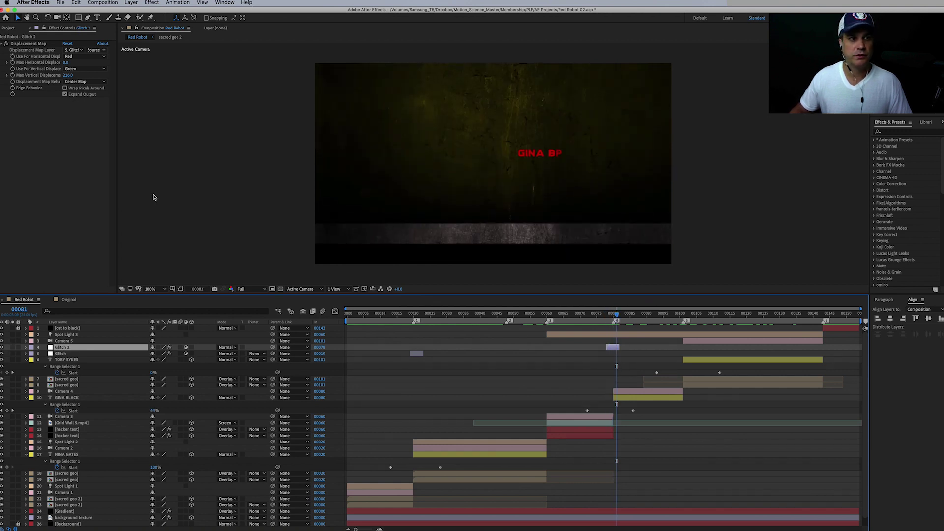
# - Set Glitch 2's Max Horizontal Displacement to 142 and move it to second in the stack
pyautogui.moveTo(65, 62); pyautogui.dragTo(116, 63)
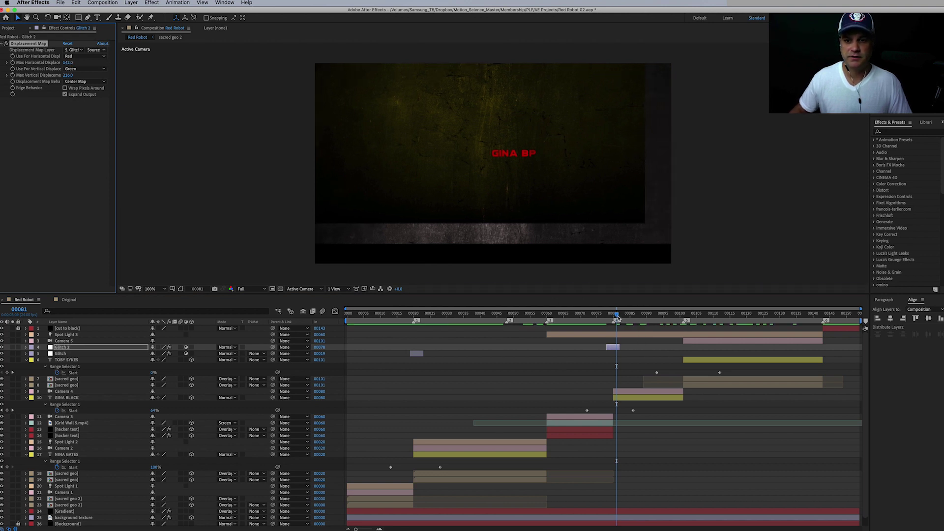
pyautogui.moveTo(618, 318); pyautogui.dragTo(624, 318)
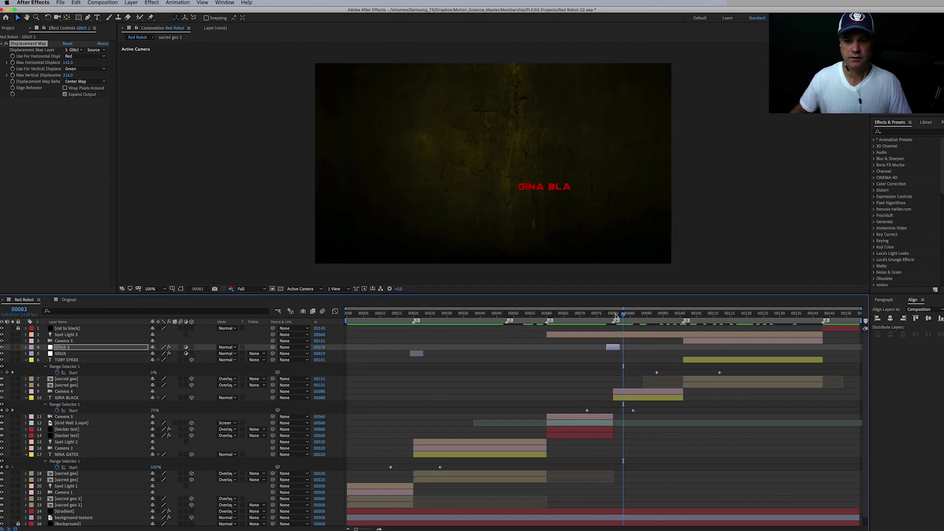
pyautogui.click(614, 319)
pyautogui.moveTo(102, 350); pyautogui.dragTo(104, 335)
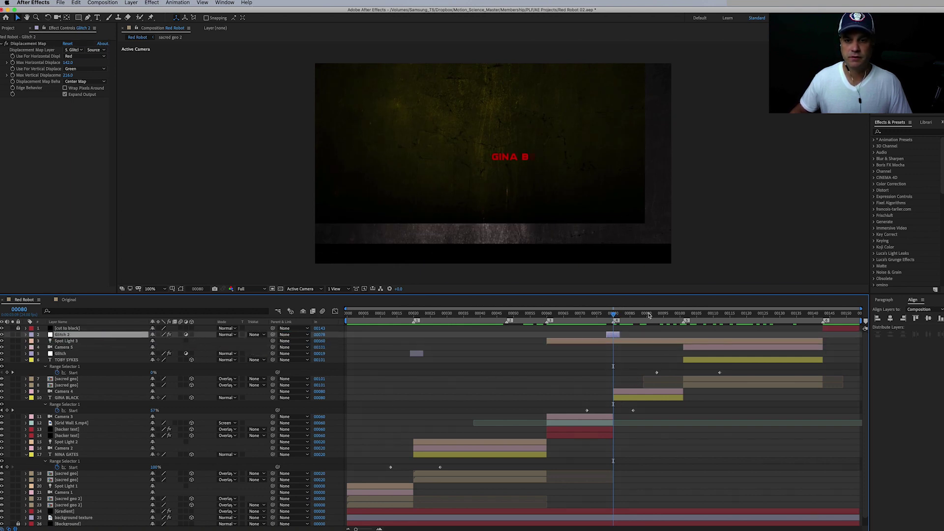
pyautogui.moveTo(649, 315); pyautogui.dragTo(684, 317)
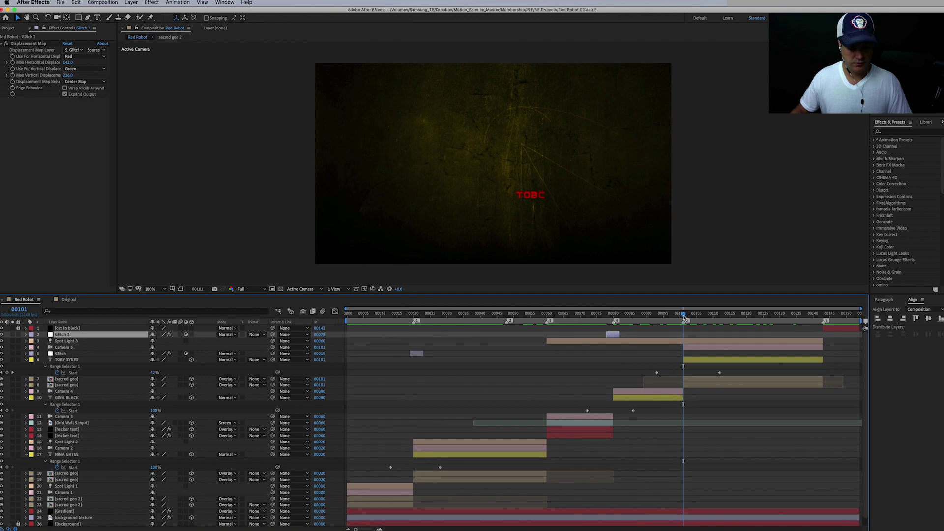
# - Duplicate Glitch 2 as Glitch 3 over TOBY SYKES, with horizontal displacement raised from 140 and vertical 0
pyautogui.press('super+d')
pyautogui.moveTo(613, 335); pyautogui.dragTo(683, 338)
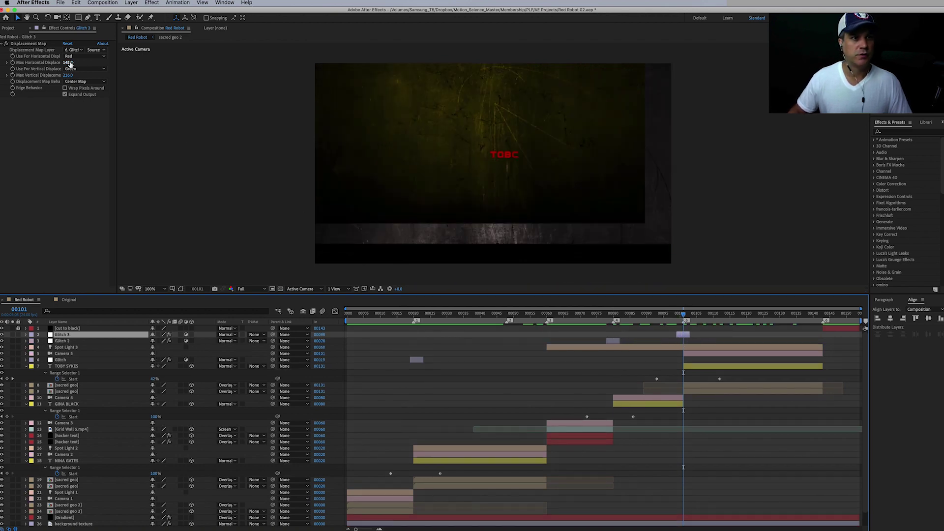
pyautogui.click(67, 62)
pyautogui.write('0')
pyautogui.press('Return')
pyautogui.click(67, 62)
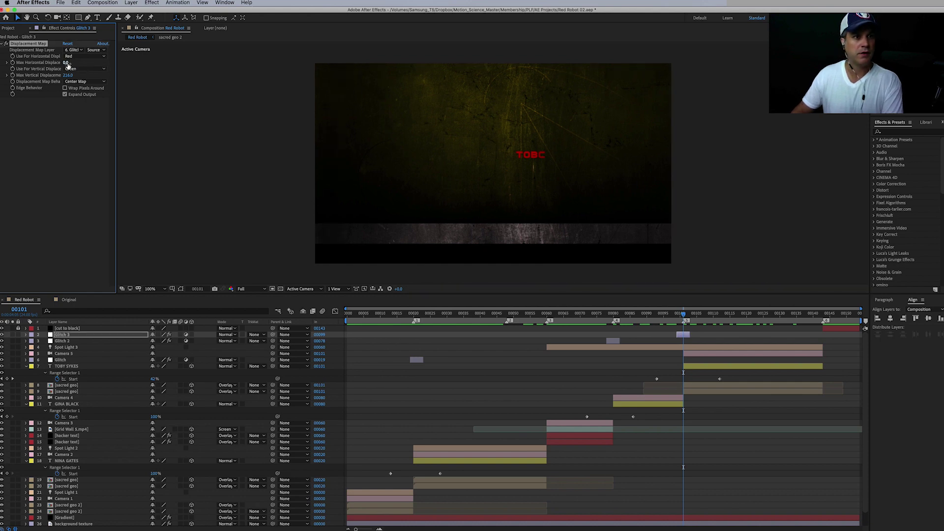
pyautogui.write('140')
pyautogui.press('Tab')
pyautogui.write('0')
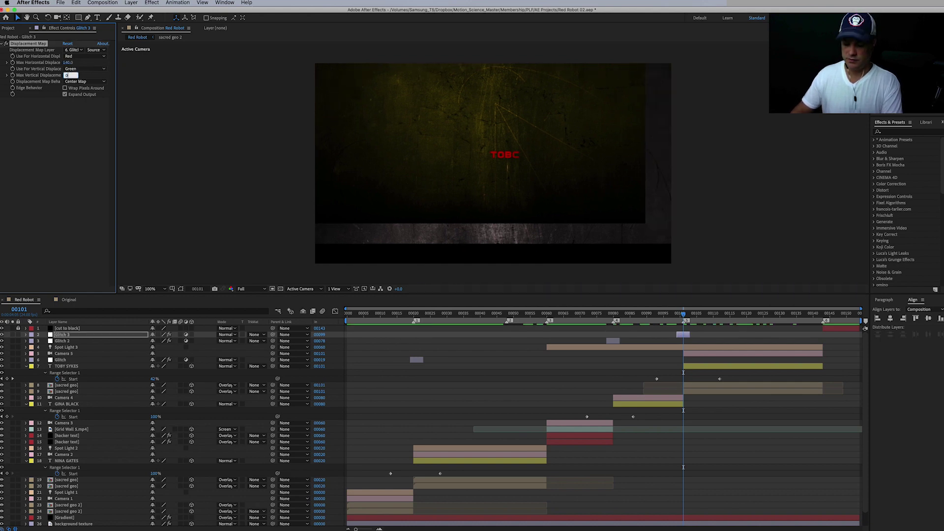
pyautogui.press('Return')
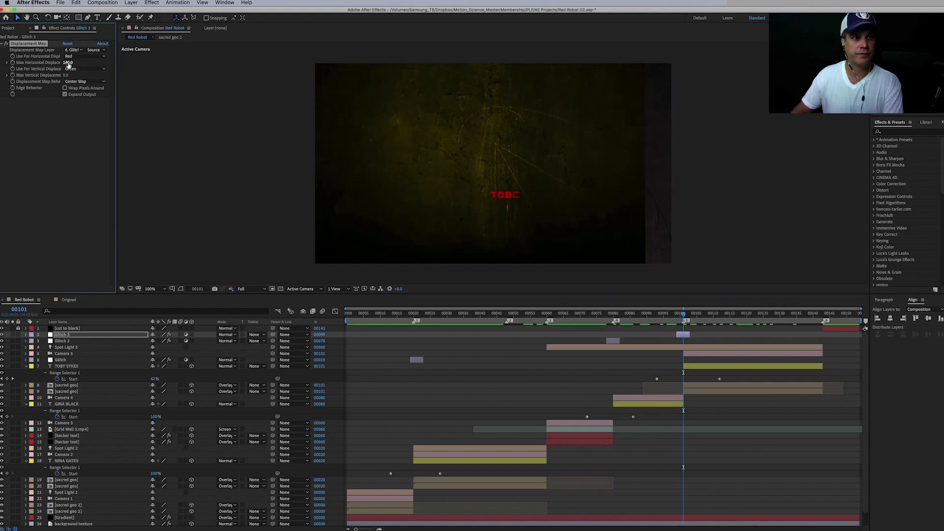
pyautogui.moveTo(68, 62); pyautogui.dragTo(106, 63)
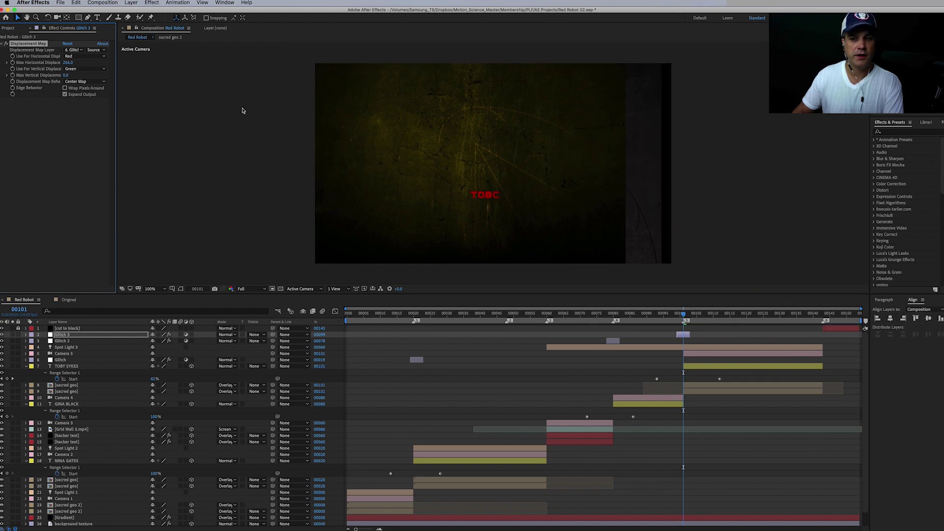
# - Check Glitch 3 at frame 00101, trying hue-driven, negative and vertical displacement
pyautogui.moveTo(686, 317)
pyautogui.mouseDown()
pyautogui.moveTo(720, 318)
pyautogui.moveTo(684, 324)
pyautogui.moveTo(684, 333)
pyautogui.mouseUp()
pyautogui.click(683, 334)
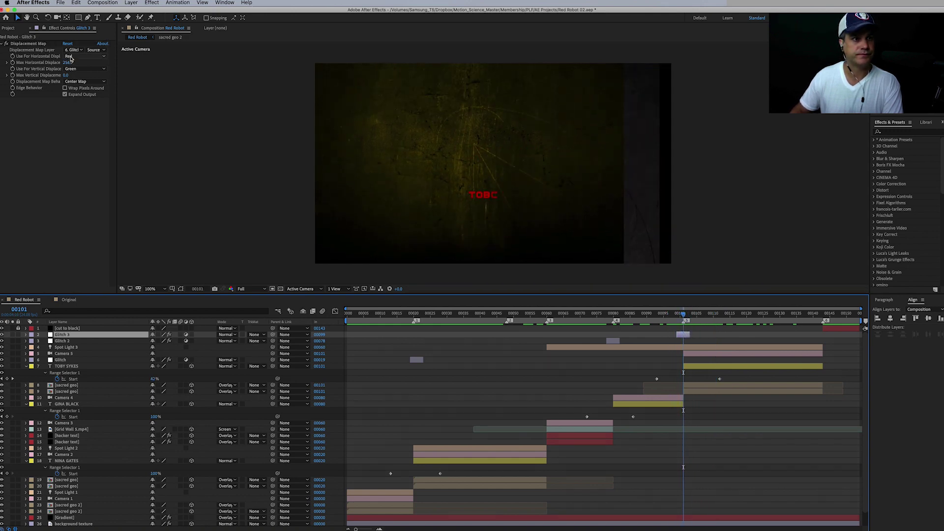
pyautogui.click(71, 58)
pyautogui.press('Escape')
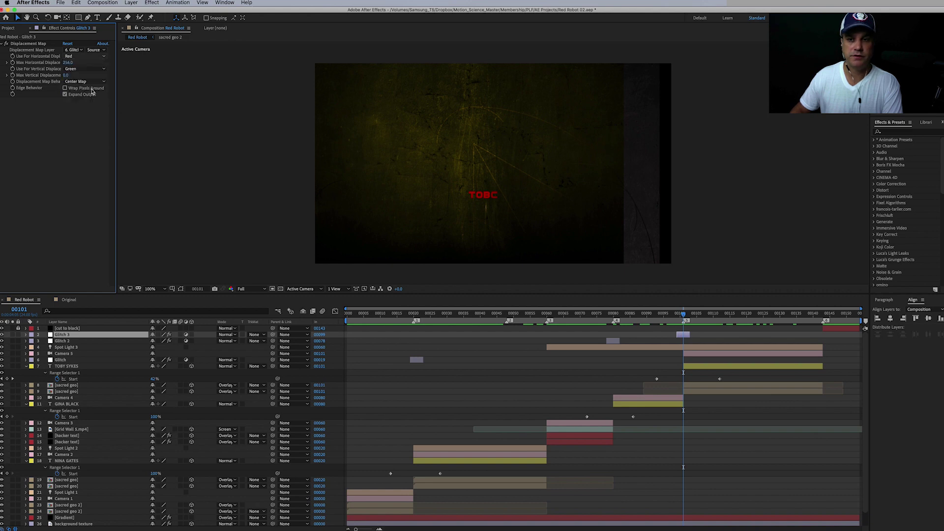
pyautogui.click(74, 56)
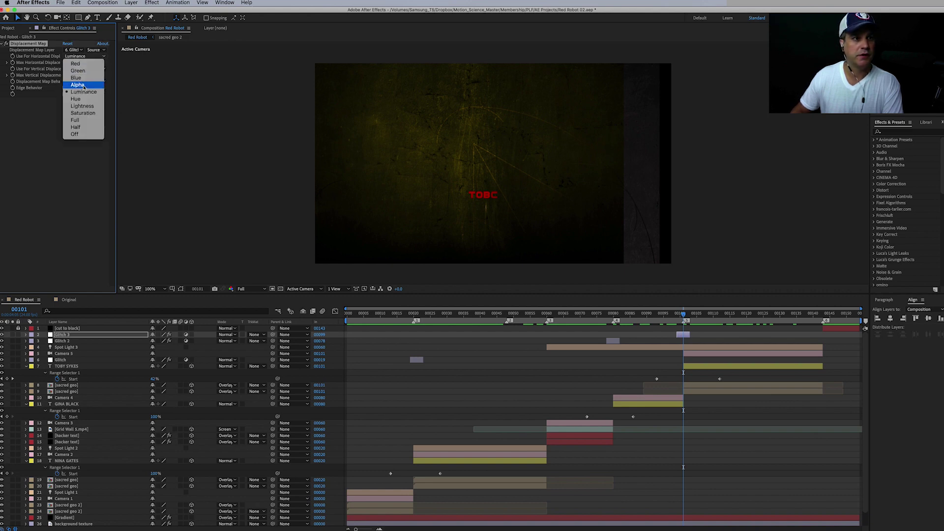
pyautogui.click(86, 99)
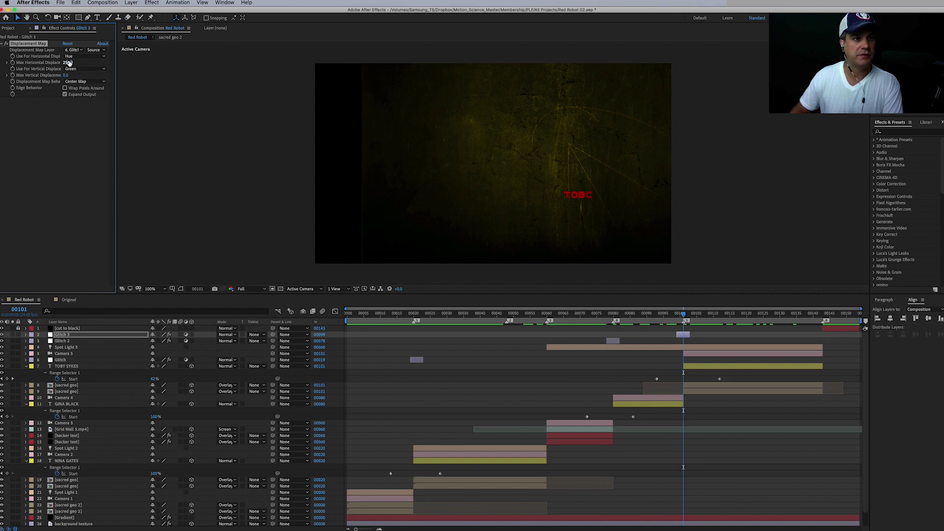
pyautogui.moveTo(67, 62); pyautogui.dragTo(33, 271)
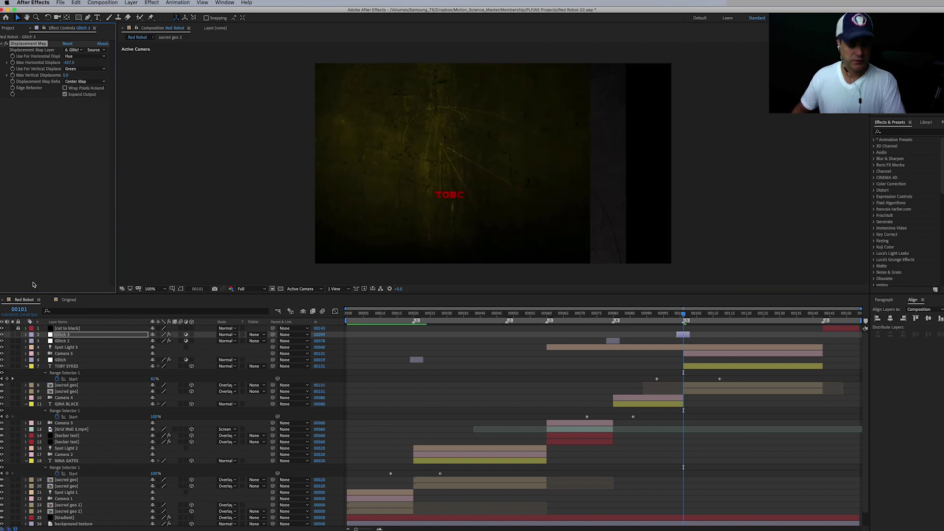
pyautogui.press('super+z')
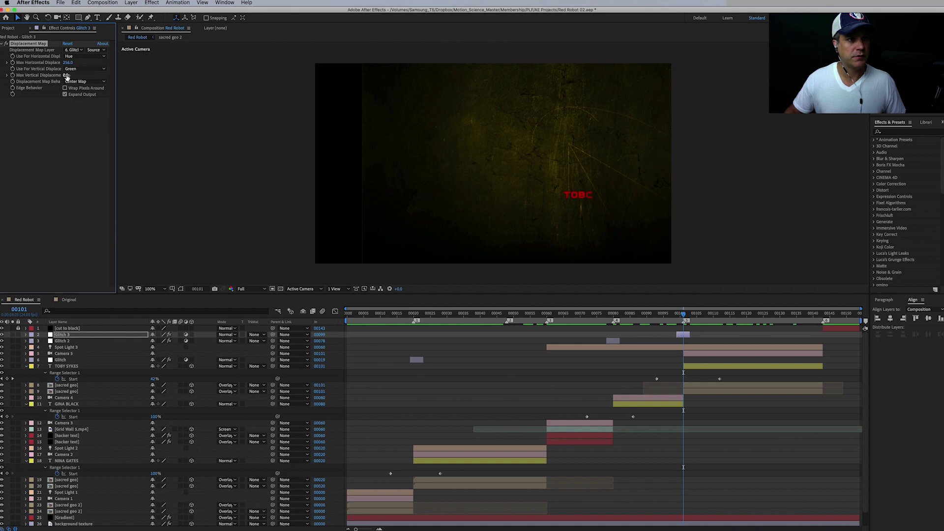
pyautogui.moveTo(66, 75); pyautogui.dragTo(318, 66)
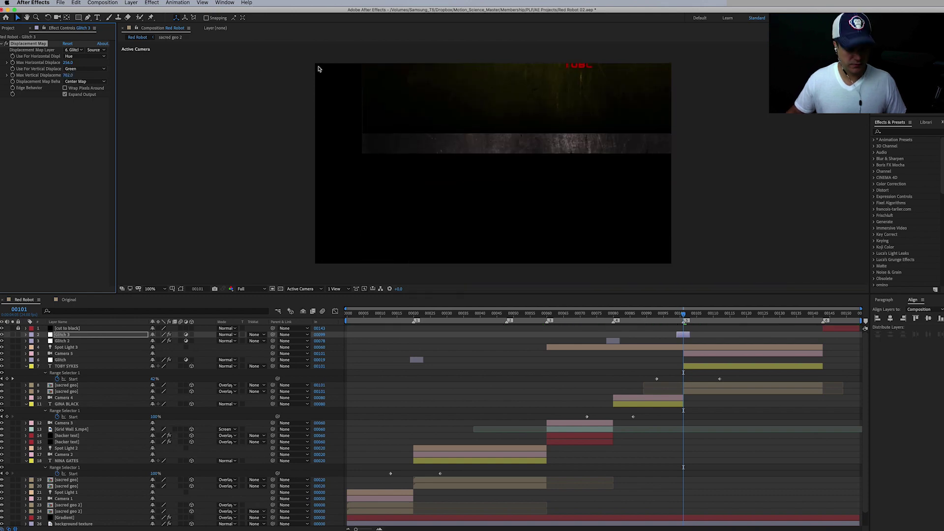
pyautogui.press('super+z')
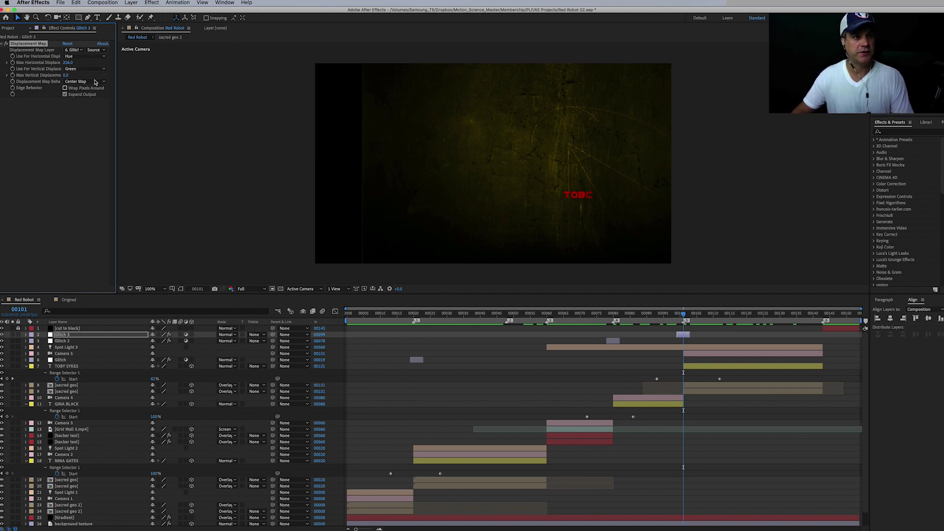
# - Change Glitch 3's displacement map layer and set Red-driven horizontal displacement to 444, keeping Green vertical
pyautogui.click(74, 49)
pyautogui.click(86, 76)
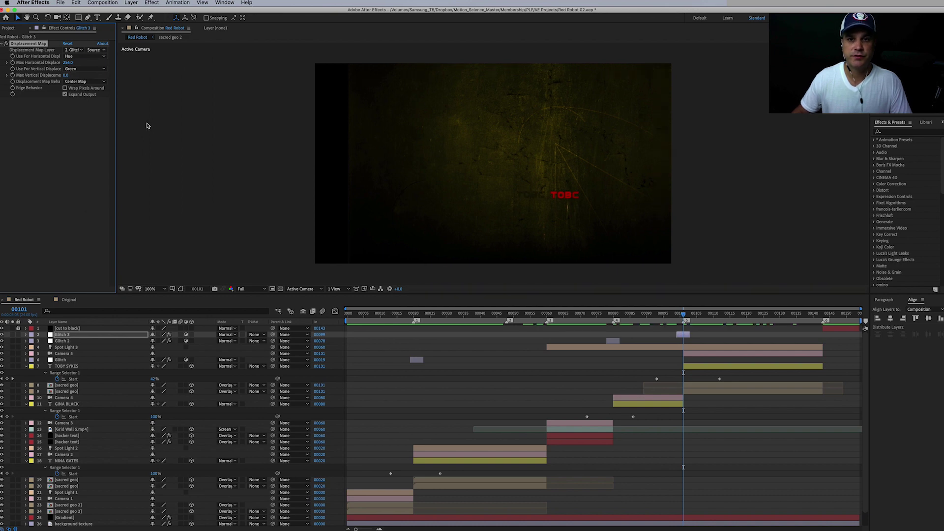
pyautogui.moveTo(74, 62); pyautogui.dragTo(78, 62)
pyautogui.click(78, 56)
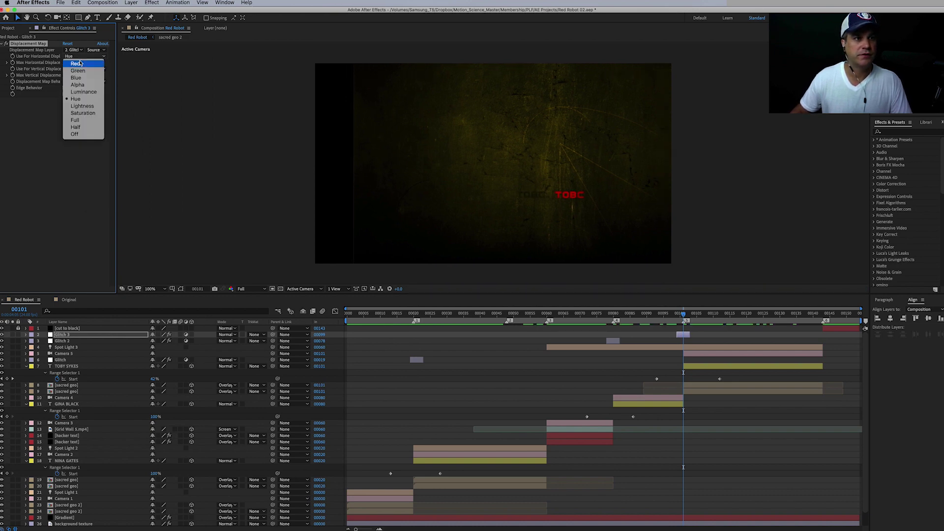
pyautogui.click(79, 63)
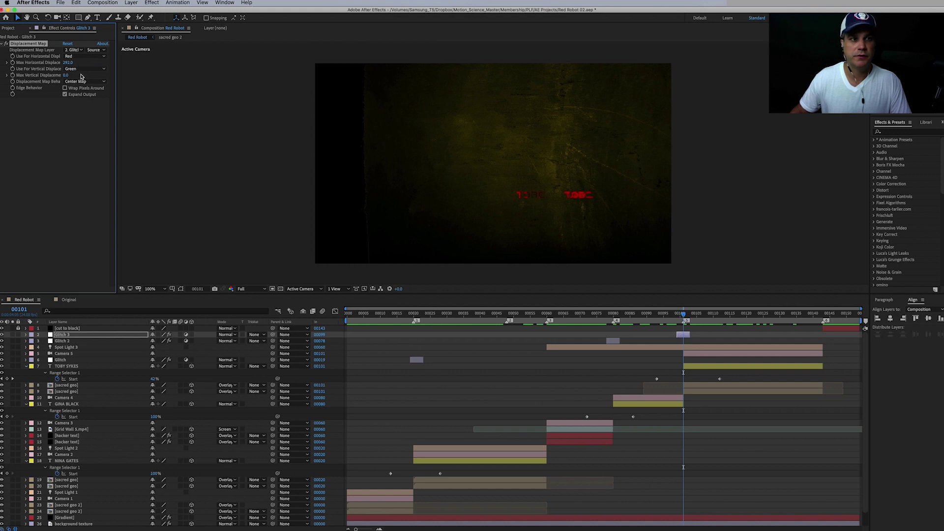
pyautogui.moveTo(68, 62); pyautogui.dragTo(124, 62)
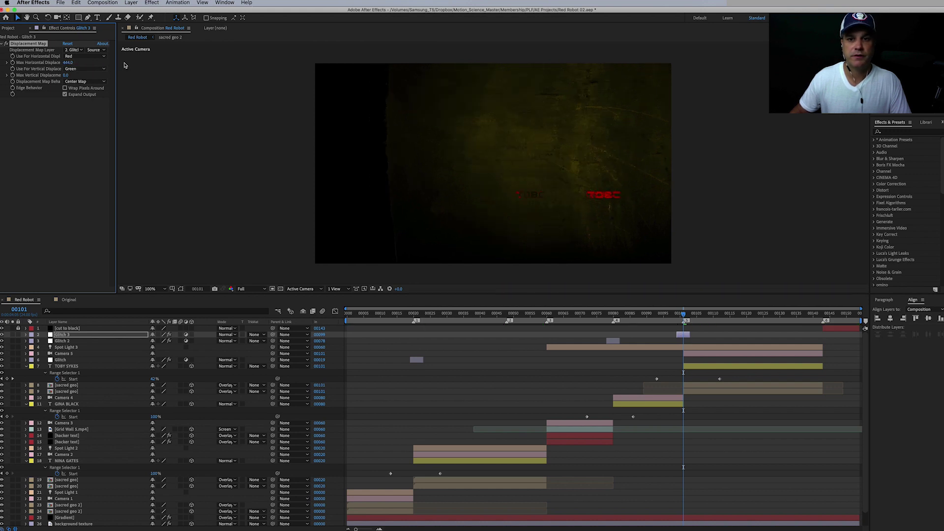
pyautogui.click(76, 69)
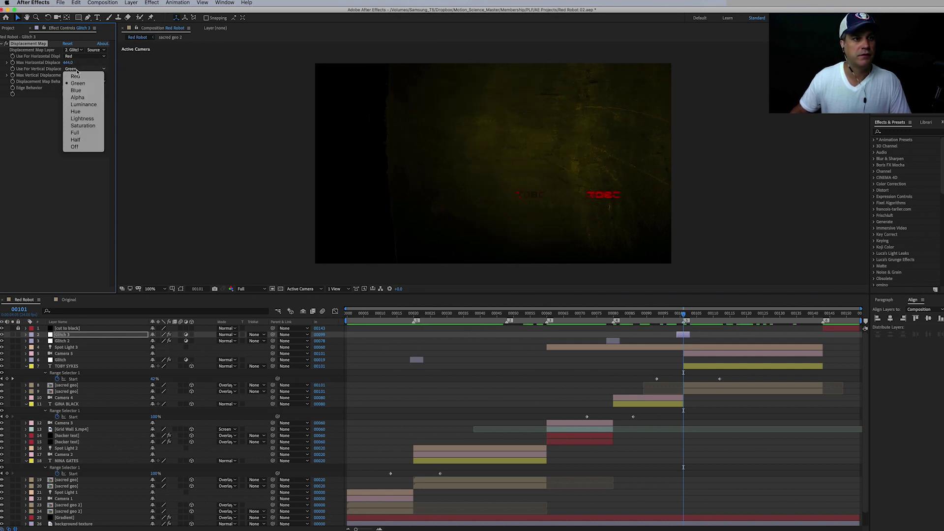
pyautogui.press('Escape')
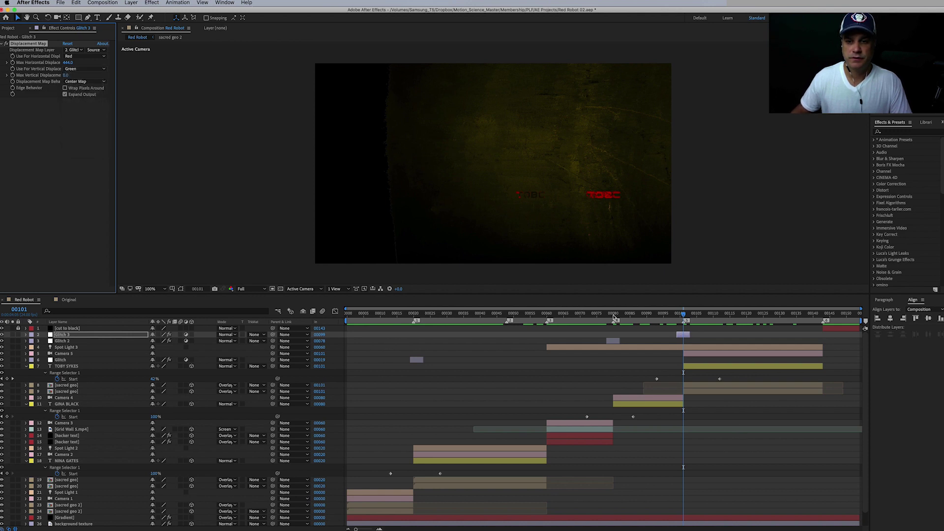
pyautogui.click(614, 316)
pyautogui.click(614, 341)
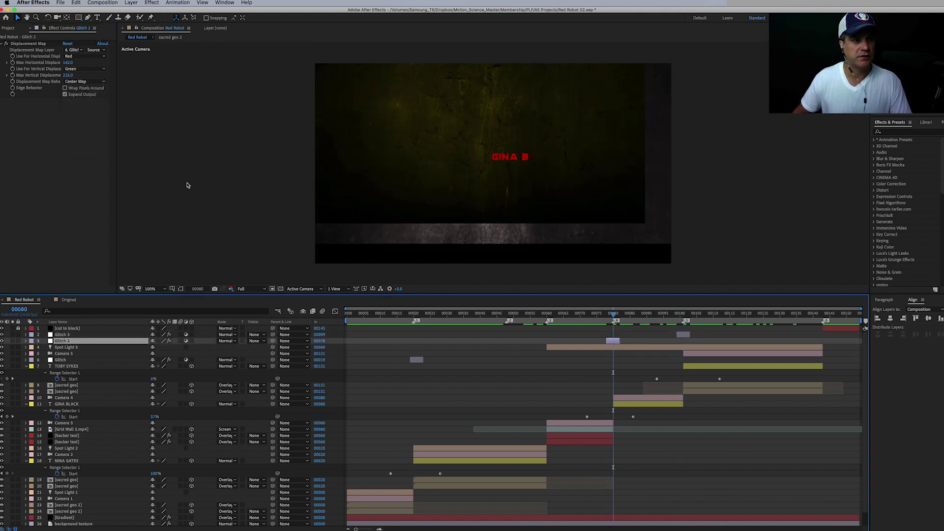
# - Use Glitch 2 as its own displacement map, preview from frame 00079, then return to 00020
pyautogui.click(74, 50)
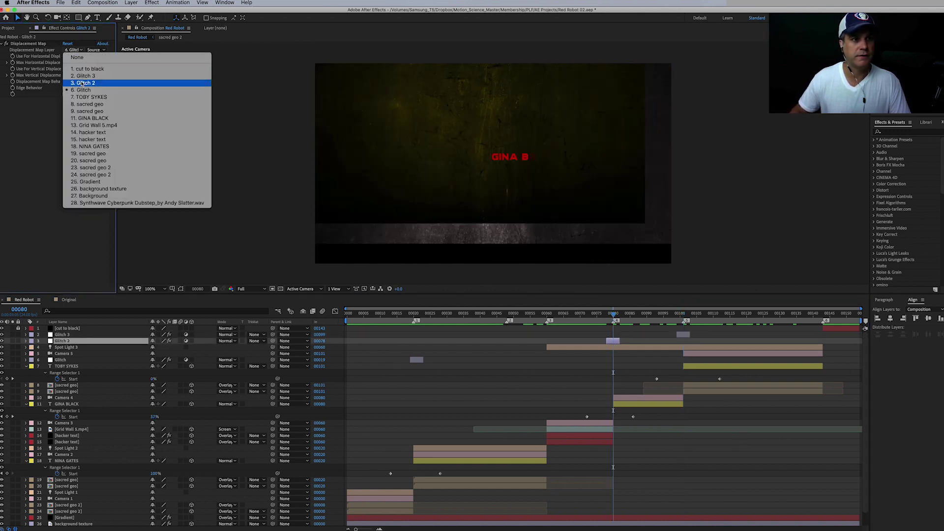
pyautogui.click(83, 82)
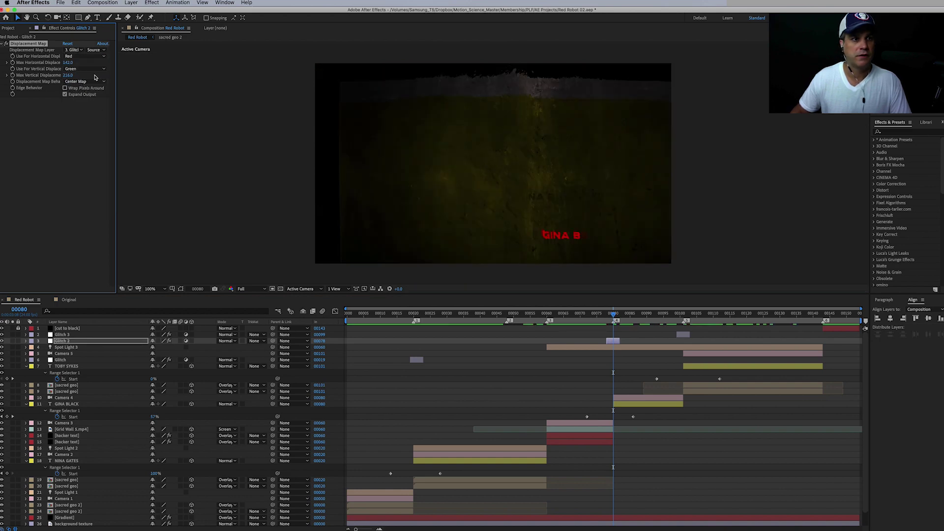
pyautogui.moveTo(613, 315); pyautogui.dragTo(610, 316)
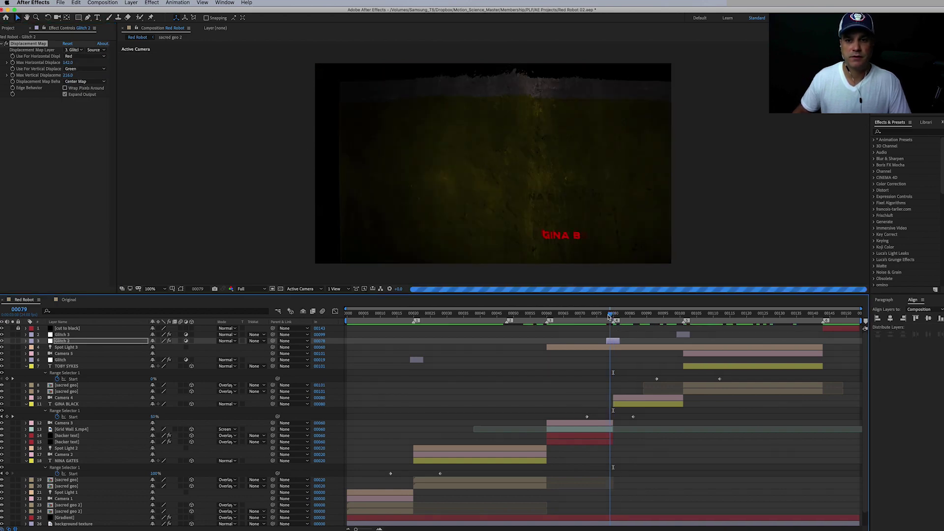
pyautogui.press('space')
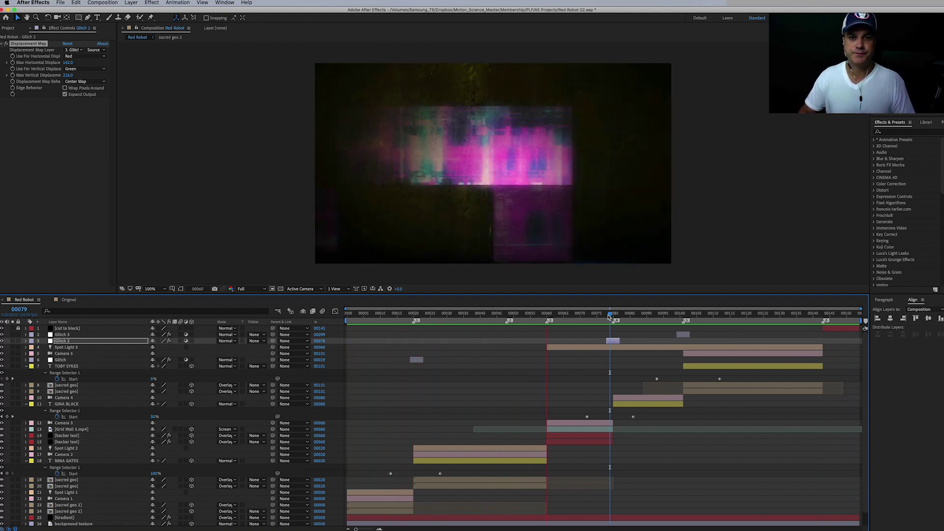
pyautogui.press('space')
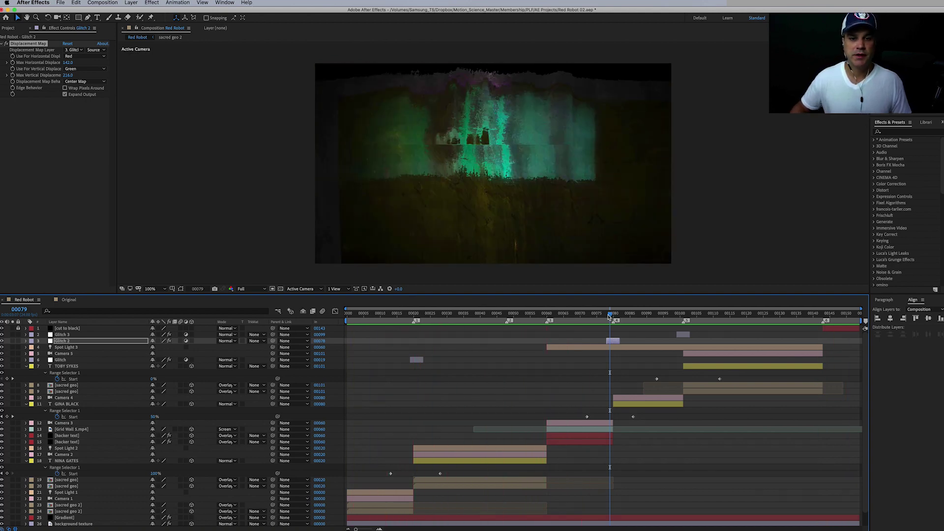
pyautogui.click(415, 320)
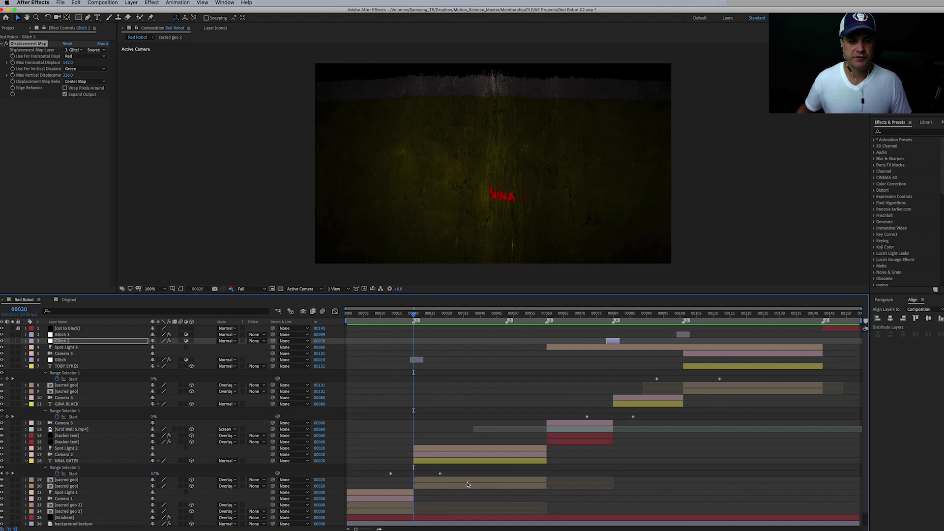
# - Move both sacred geo layers to start at frame 00017 and extend their out points
pyautogui.click(71, 481)
pyautogui.keyDown('shift'); pyautogui.click(85, 486); pyautogui.keyUp('shift')
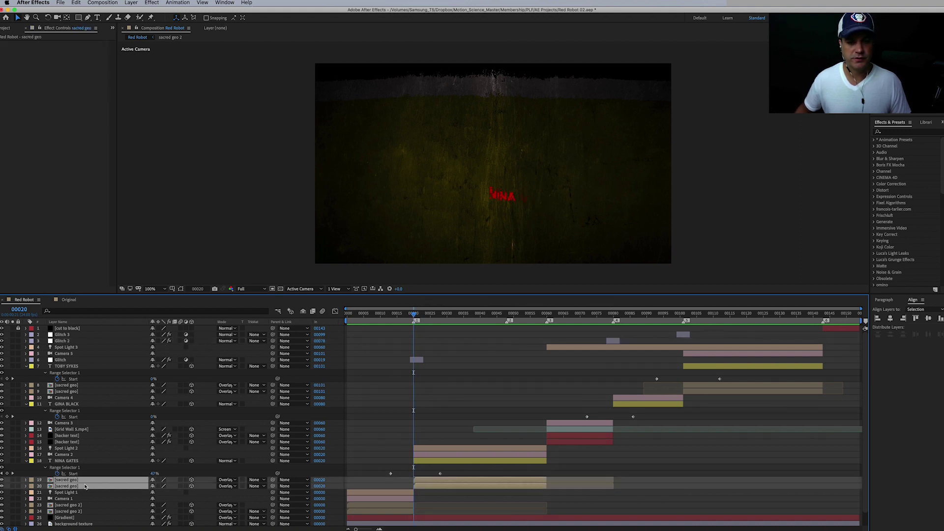
pyautogui.moveTo(443, 487); pyautogui.dragTo(413, 485)
pyautogui.moveTo(534, 480); pyautogui.dragTo(544, 480)
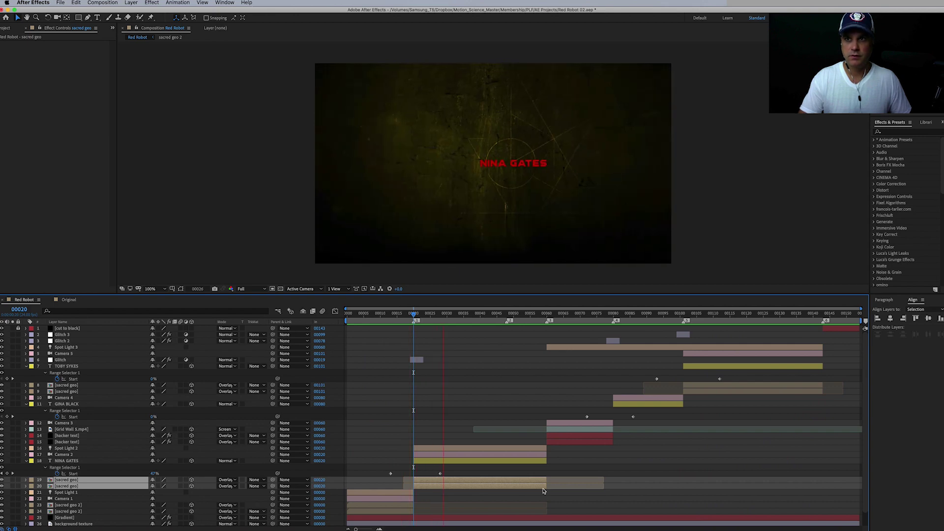
pyautogui.press('space')
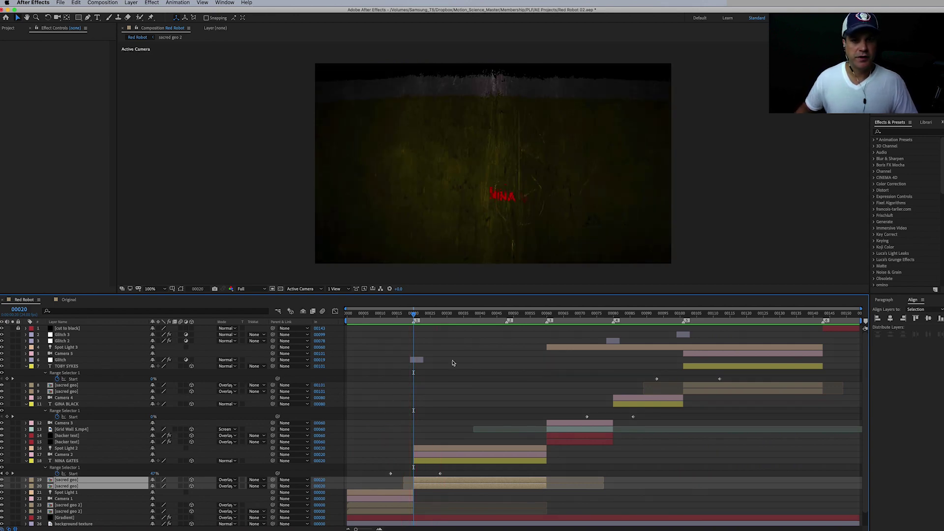
# - Add a white solid named Flicker directly above the Glitch 3 layer
pyautogui.click(683, 336)
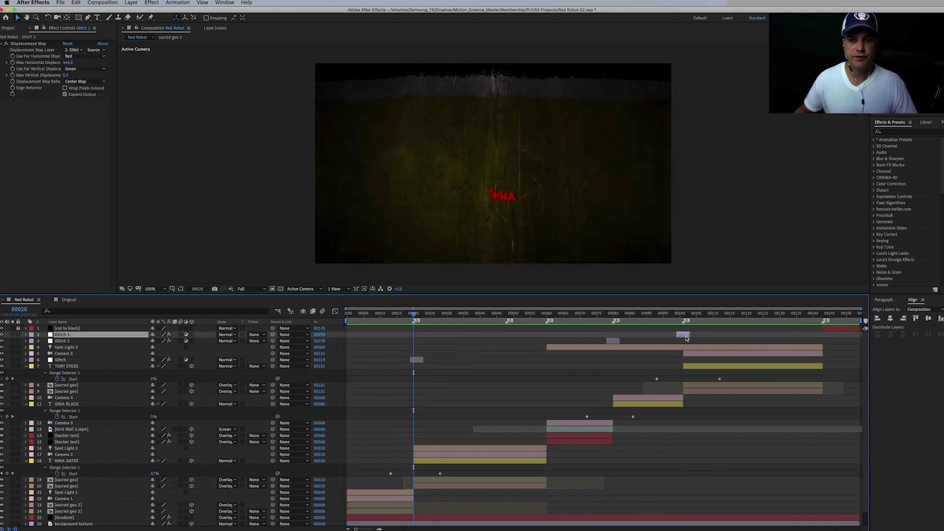
pyautogui.click(131, 3)
pyautogui.moveTo(134, 11)
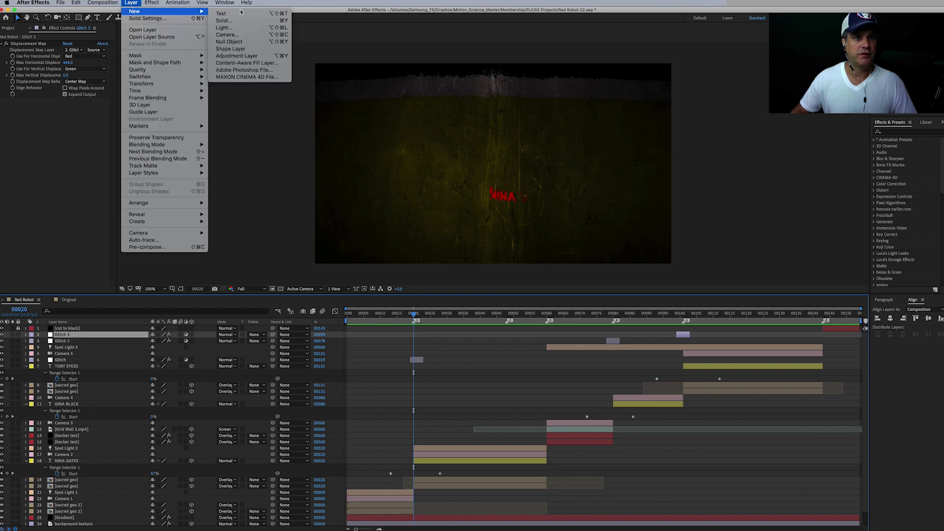
pyautogui.click(240, 21)
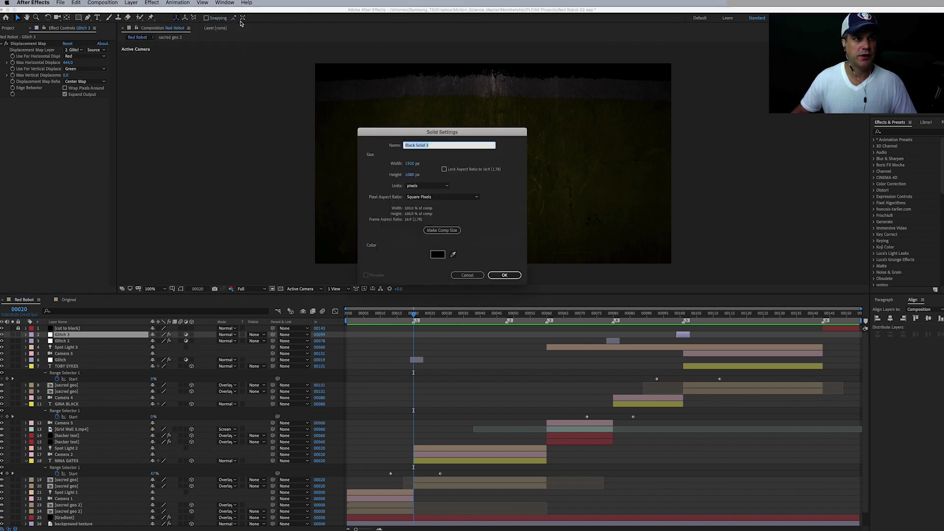
pyautogui.click(438, 254)
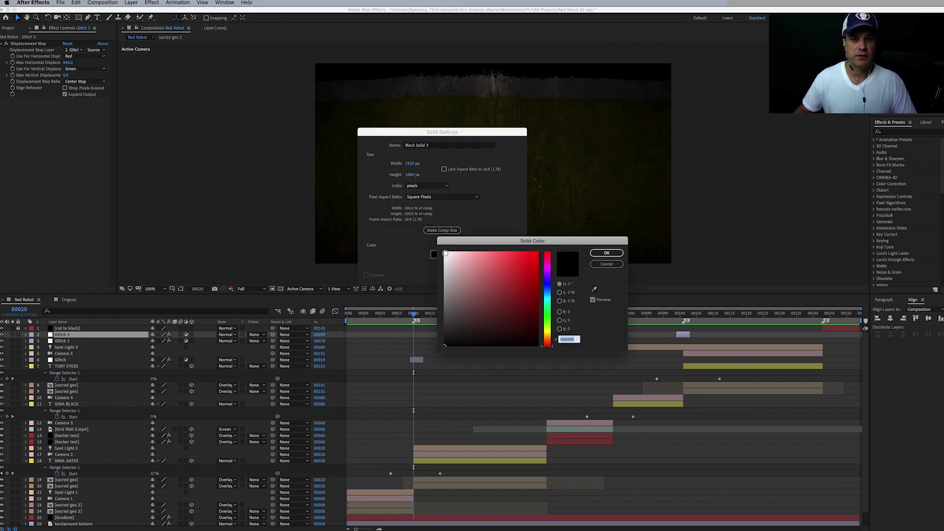
pyautogui.moveTo(448, 311)
pyautogui.mouseDown()
pyautogui.moveTo(433, 314)
pyautogui.moveTo(435, 262)
pyautogui.mouseUp()
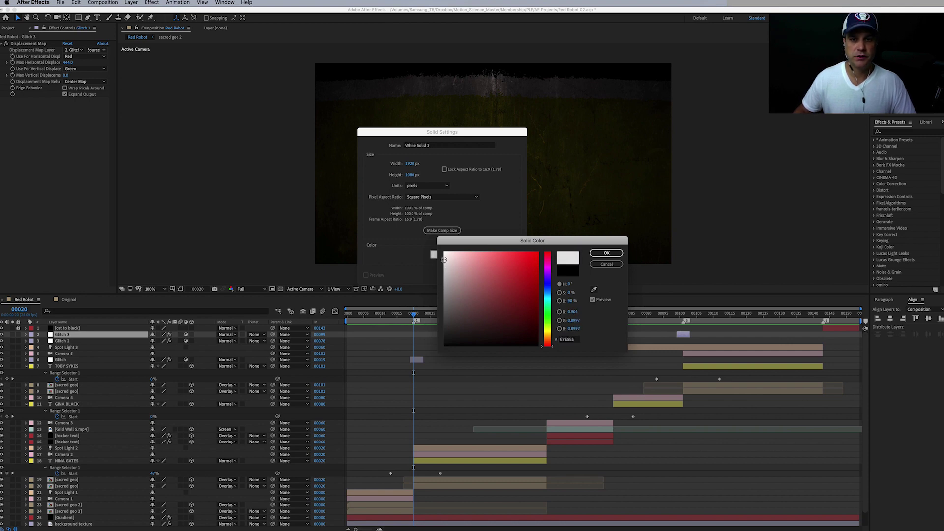
pyautogui.click(593, 252)
pyautogui.doubleClick(449, 148)
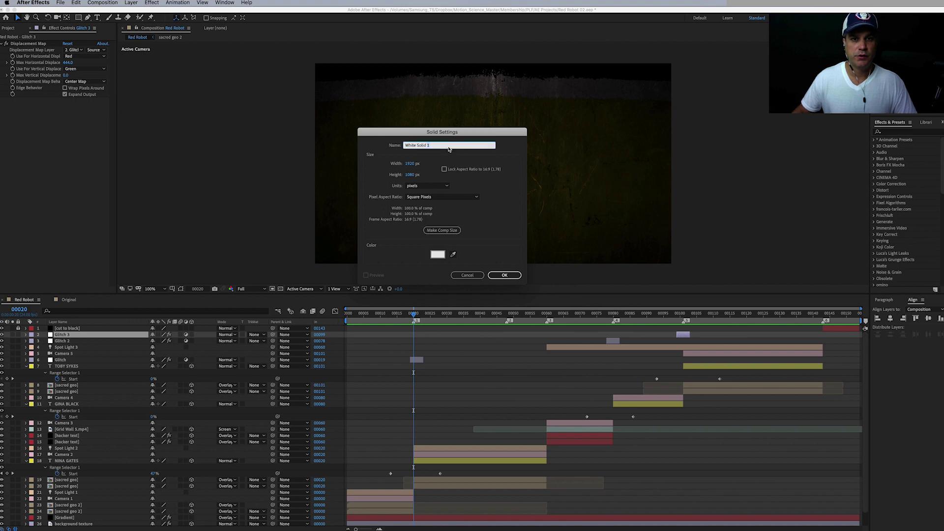
pyautogui.press('super+a')
pyautogui.write('F')
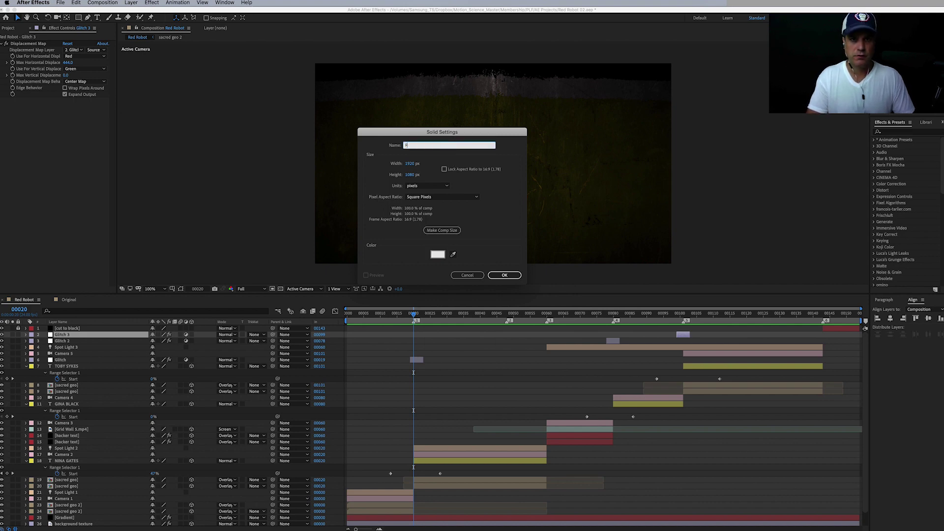
pyautogui.write('licker')
pyautogui.press('Return')
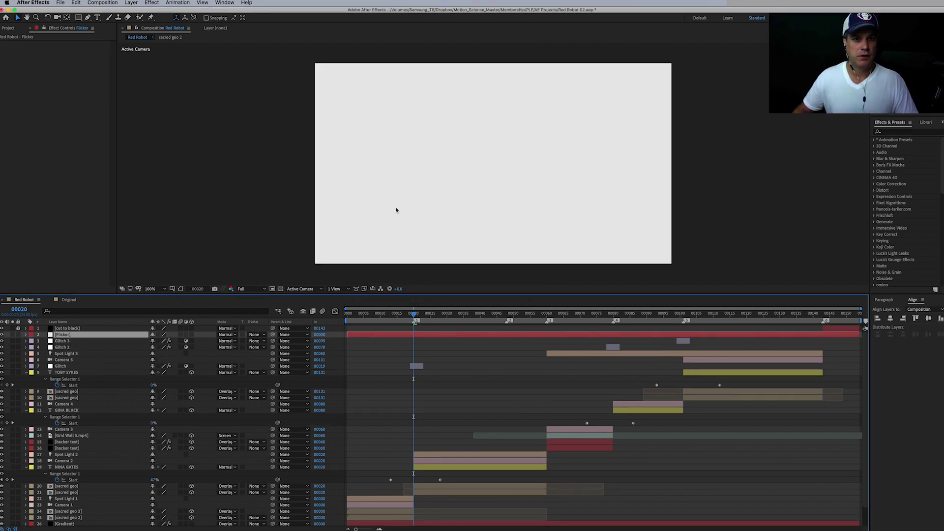
# - Set the Flicker layer's opacity to 15%
pyautogui.press('t')
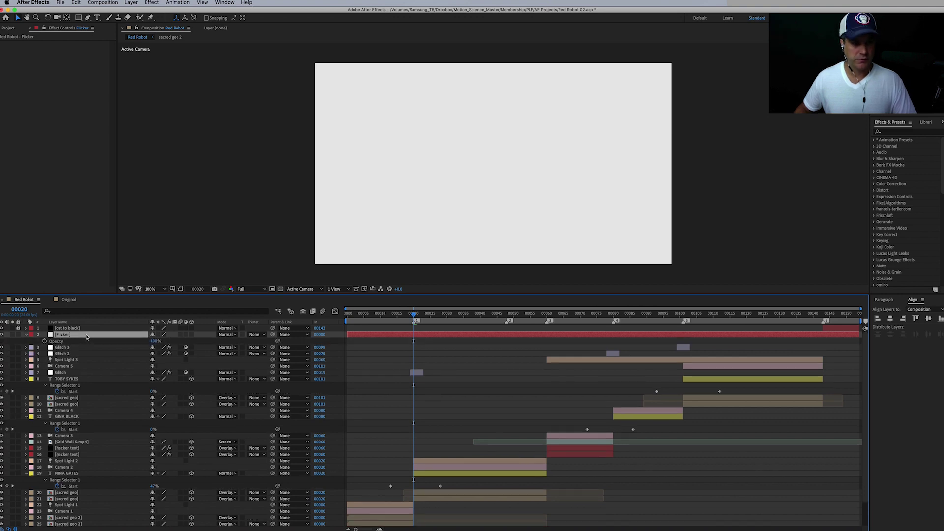
pyautogui.click(156, 341)
pyautogui.write('15')
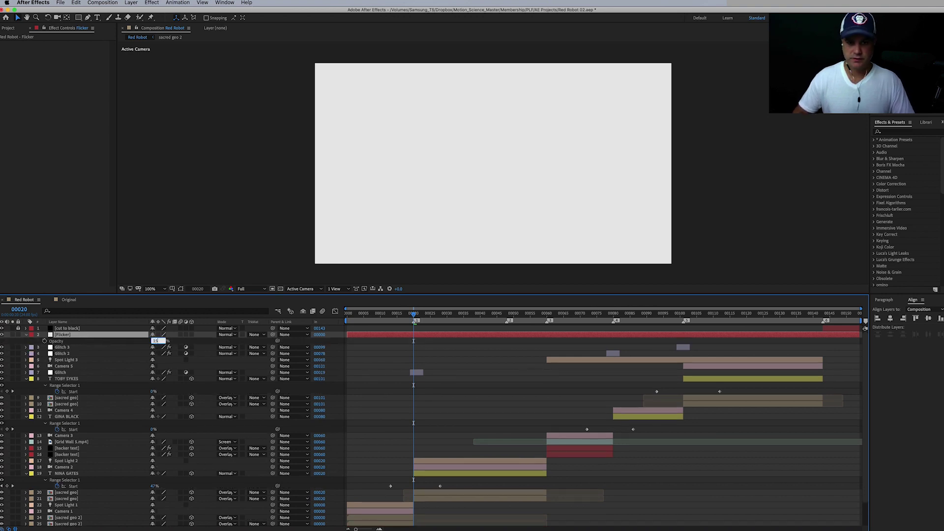
pyautogui.press('Return')
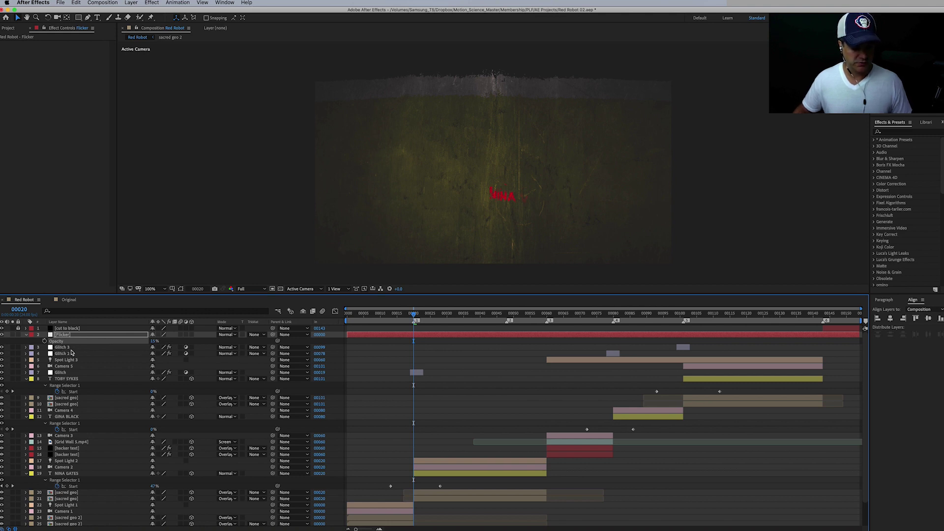
# - Drive Flicker's opacity with a wiggle(60,60) expression and preview the result
pyautogui.keyDown('alt'); pyautogui.click(45, 341); pyautogui.keyUp('alt')
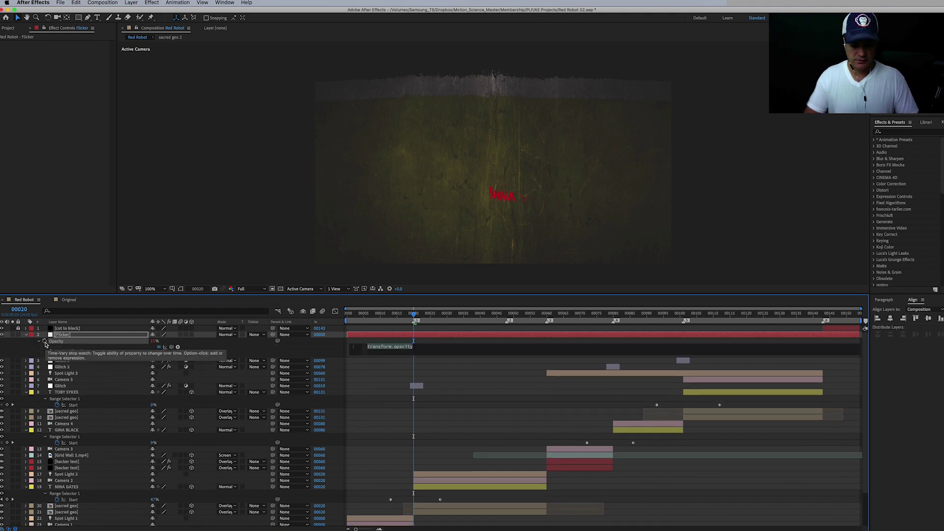
pyautogui.write('wiggl')
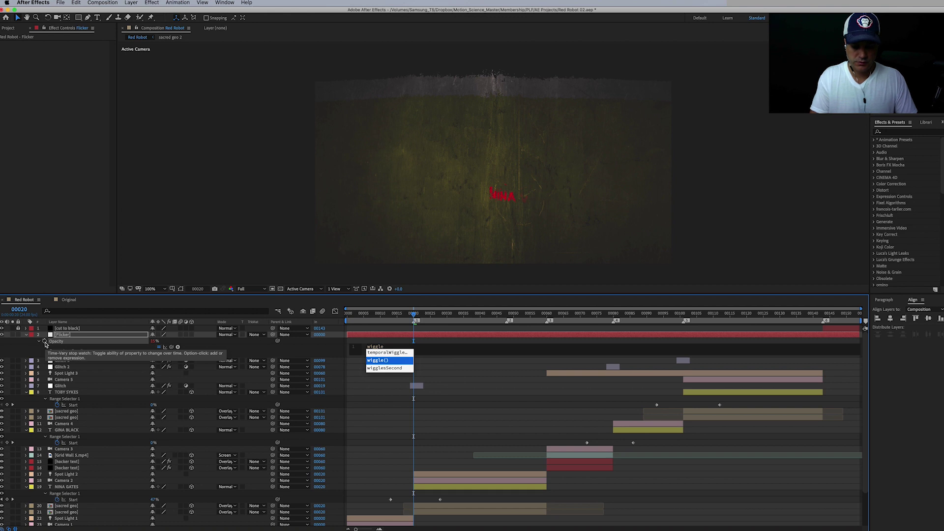
pyautogui.write('e')
pyautogui.press('Return')
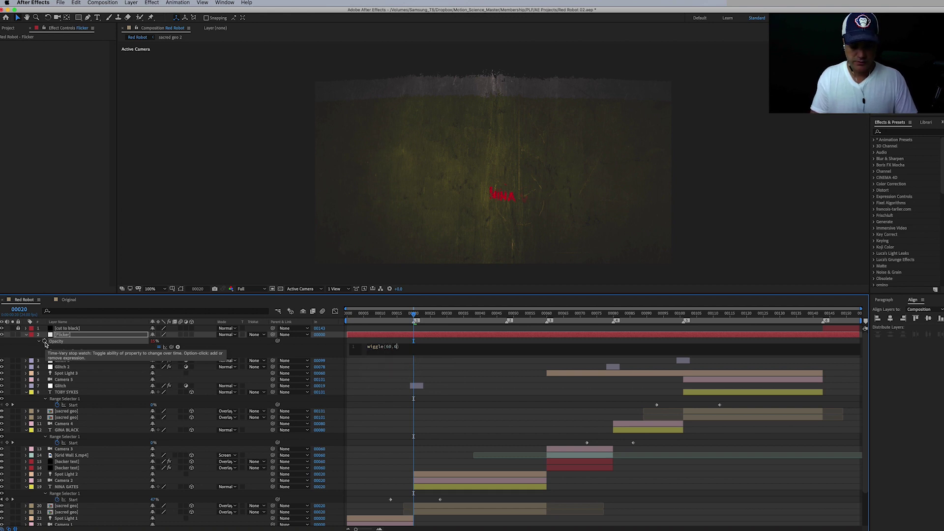
pyautogui.press('KP_Enter')
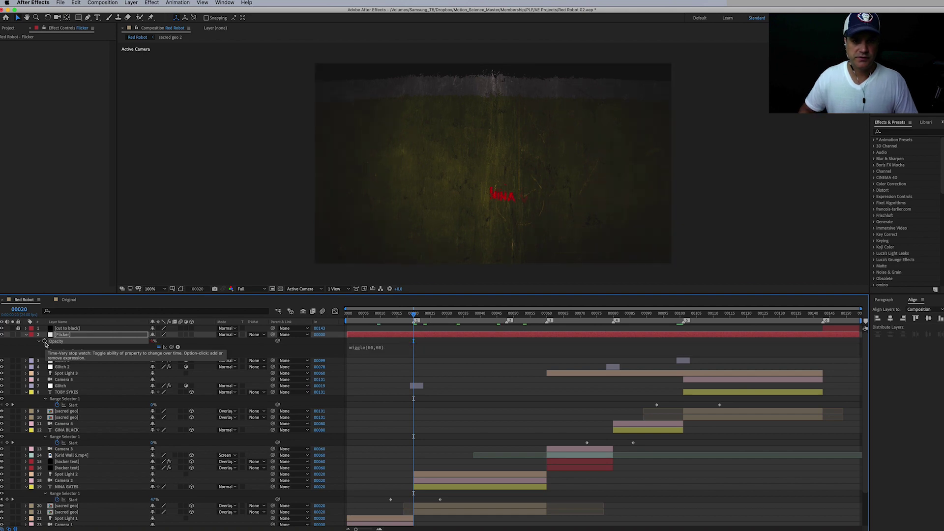
pyautogui.press('space')
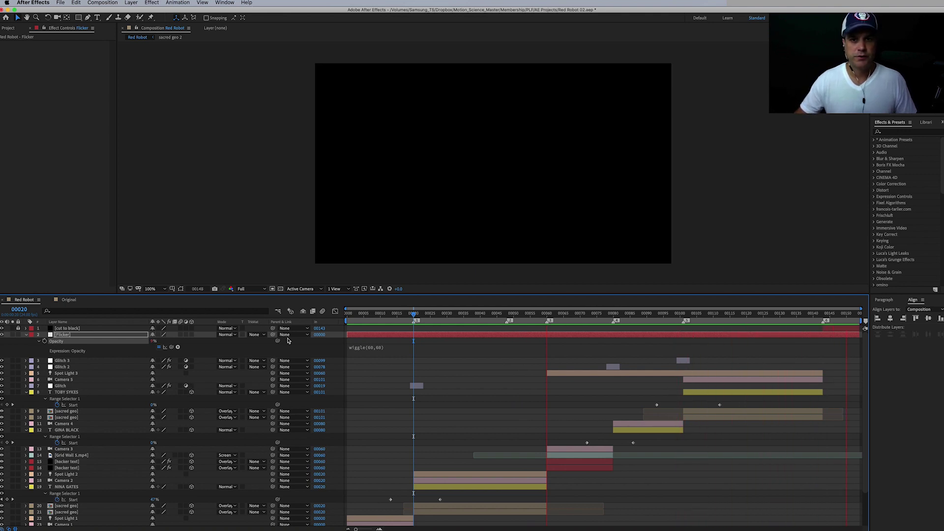
# - Move Glitch up under Glitch 2, and return Flicker to just below cut to black
pyautogui.click(97, 338)
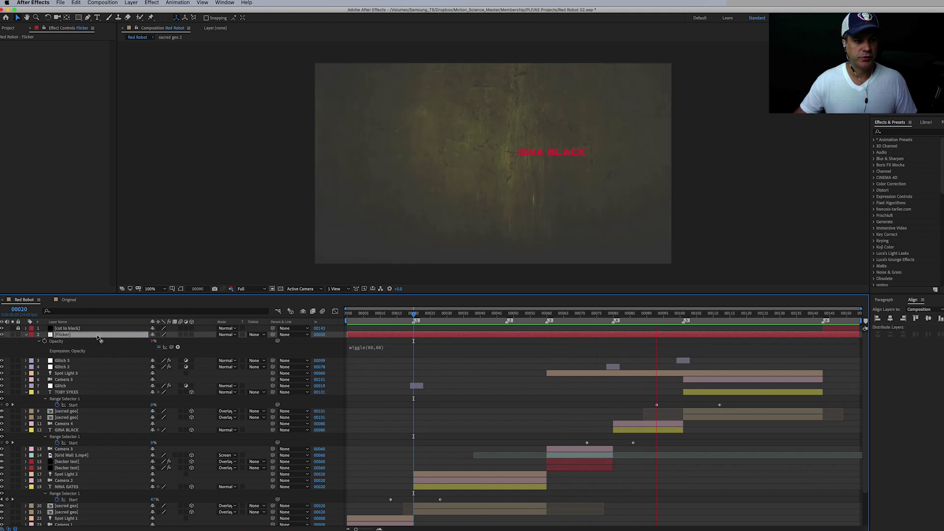
pyautogui.moveTo(97, 337); pyautogui.dragTo(99, 374)
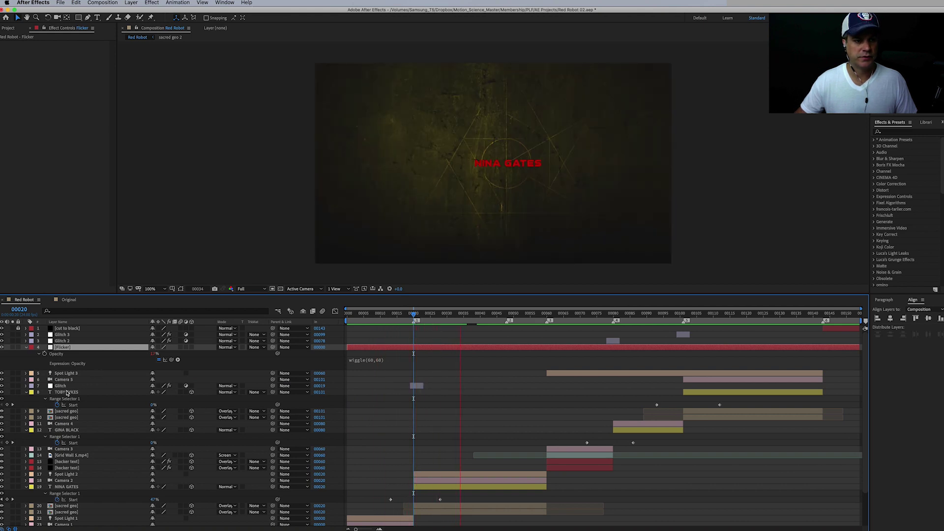
pyautogui.moveTo(63, 389); pyautogui.dragTo(71, 347)
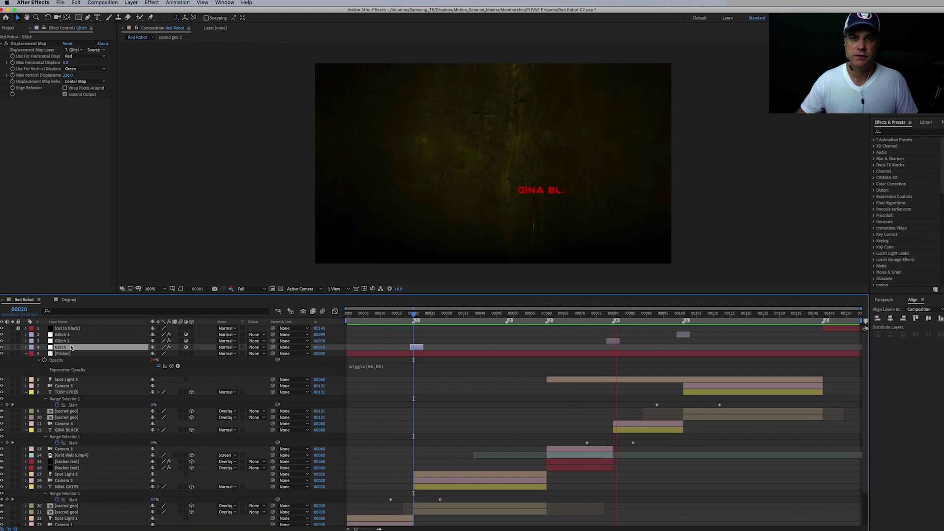
pyautogui.moveTo(65, 354); pyautogui.dragTo(69, 332)
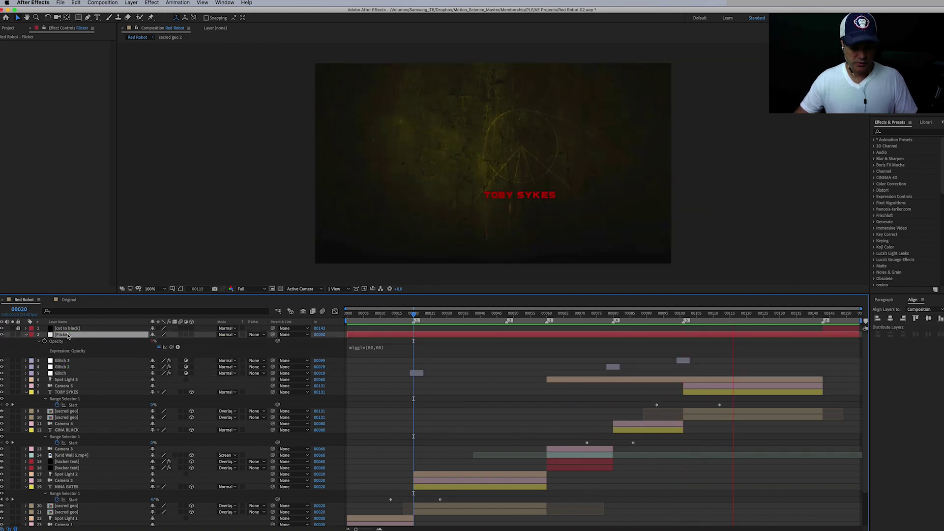
# - Soften the Flicker opacity expression to wiggle(60,20) and replay the preview
pyautogui.click(380, 350)
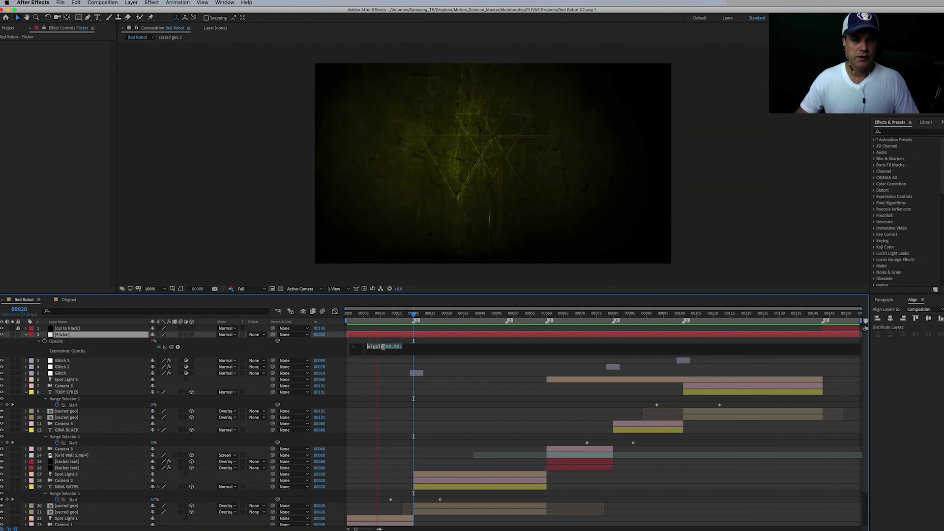
pyautogui.click(397, 346)
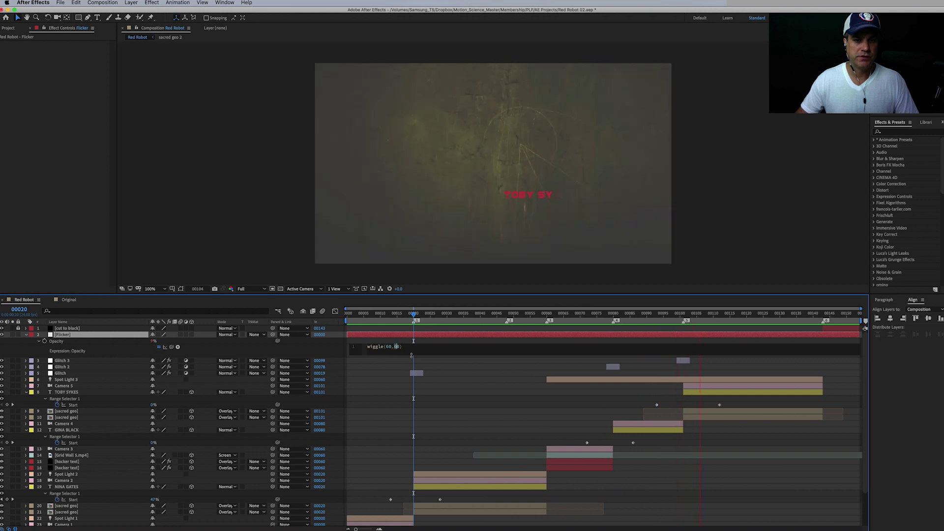
pyautogui.write('2')
pyautogui.press('KP_Enter')
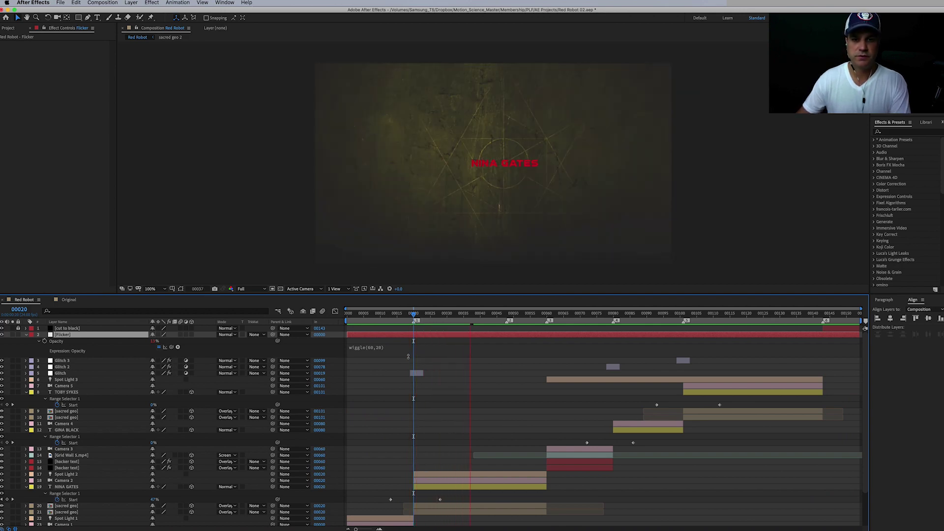
pyautogui.press('space')
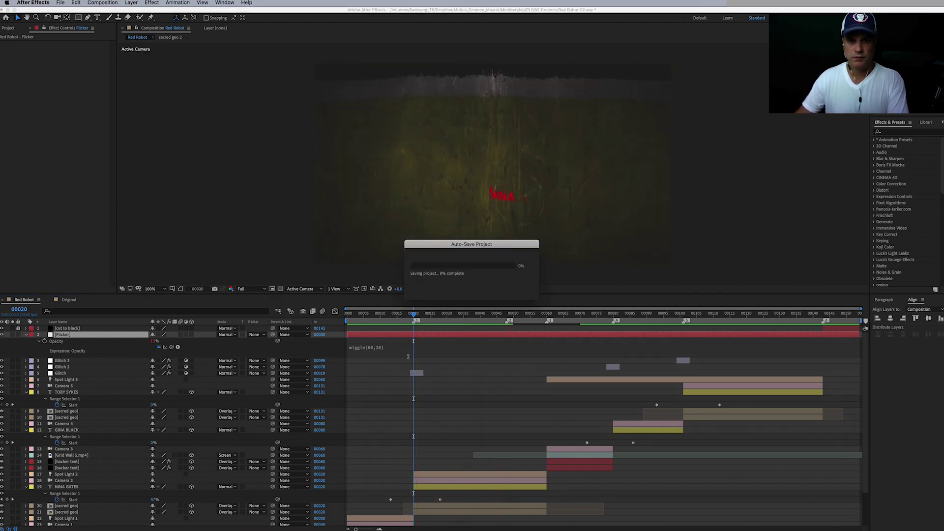
pyautogui.press('space')
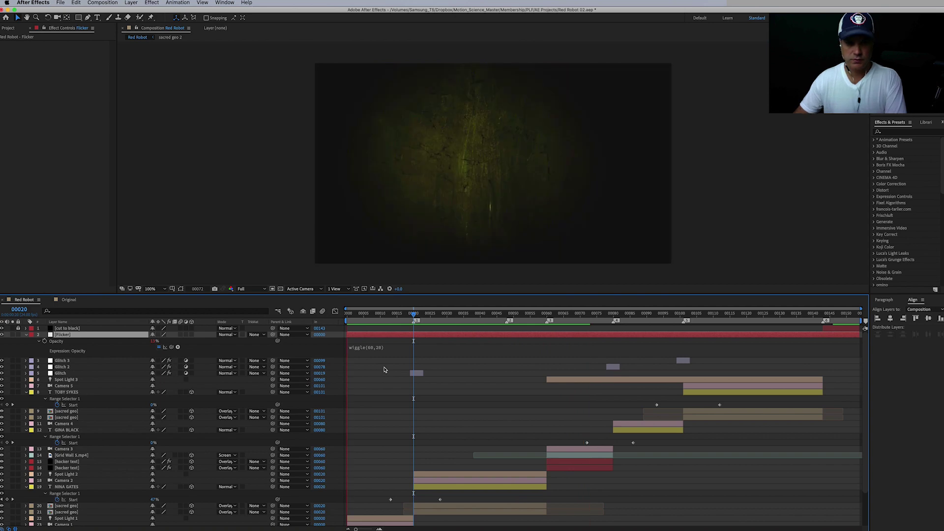
pyautogui.press('space')
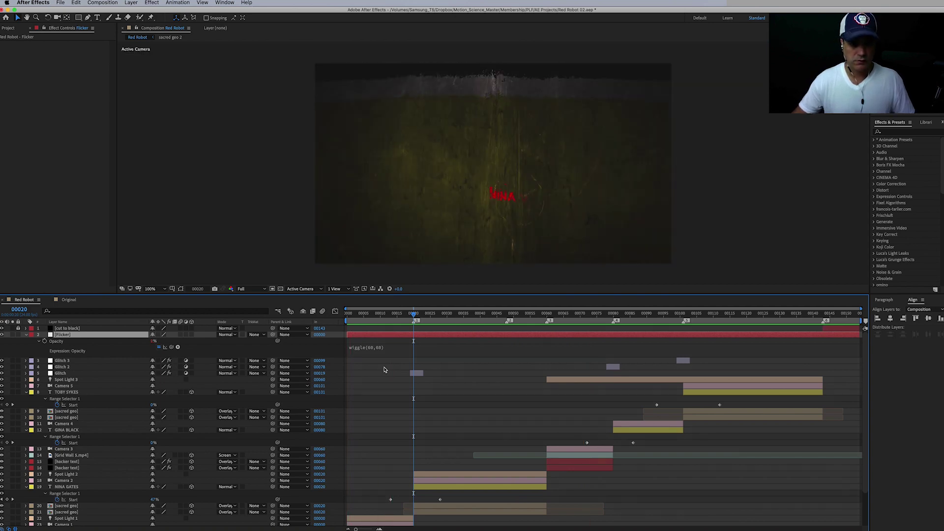
# - Set Flicker's base opacity to 0% and preview the flickering titles
pyautogui.click(154, 342)
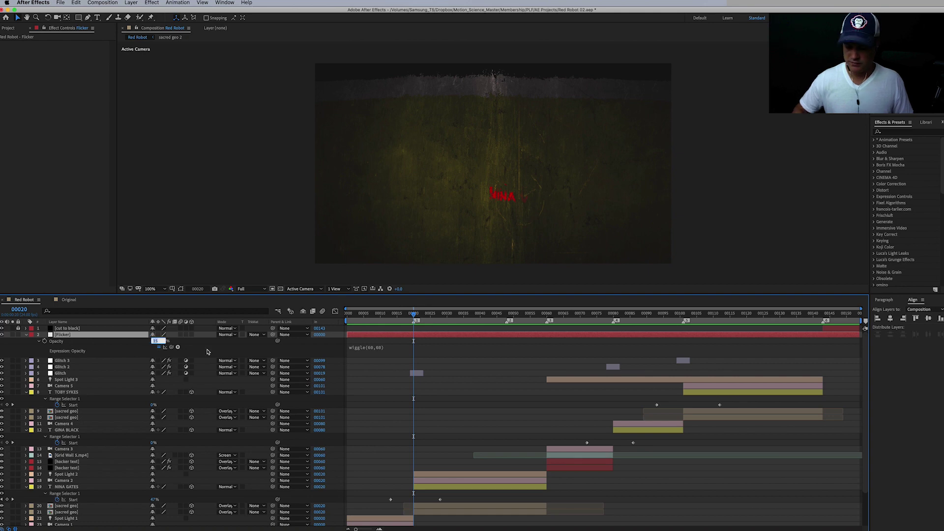
pyautogui.write('0')
pyautogui.press('Return')
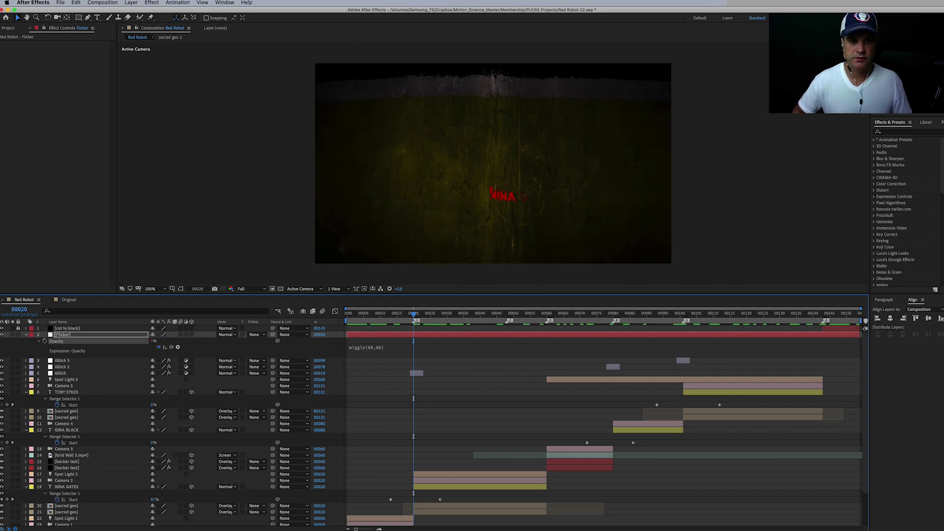
pyautogui.press('space')
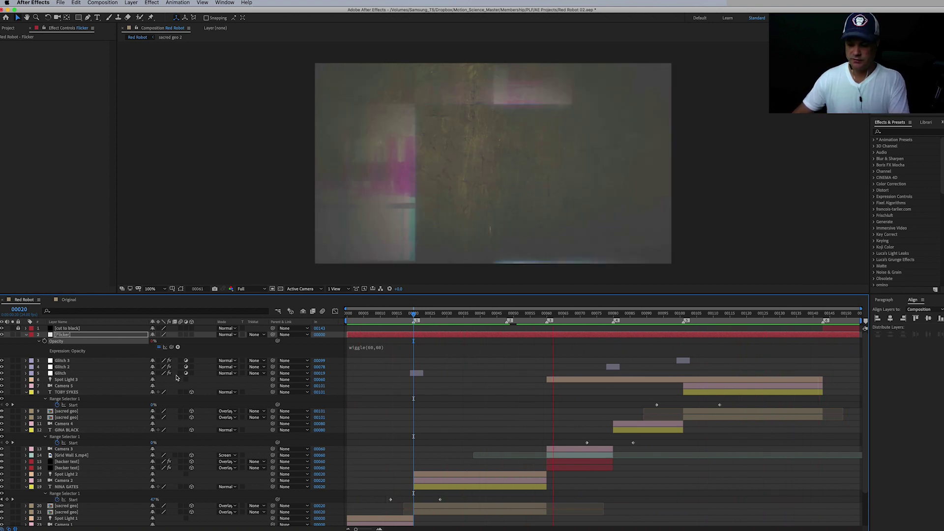
pyautogui.press('space')
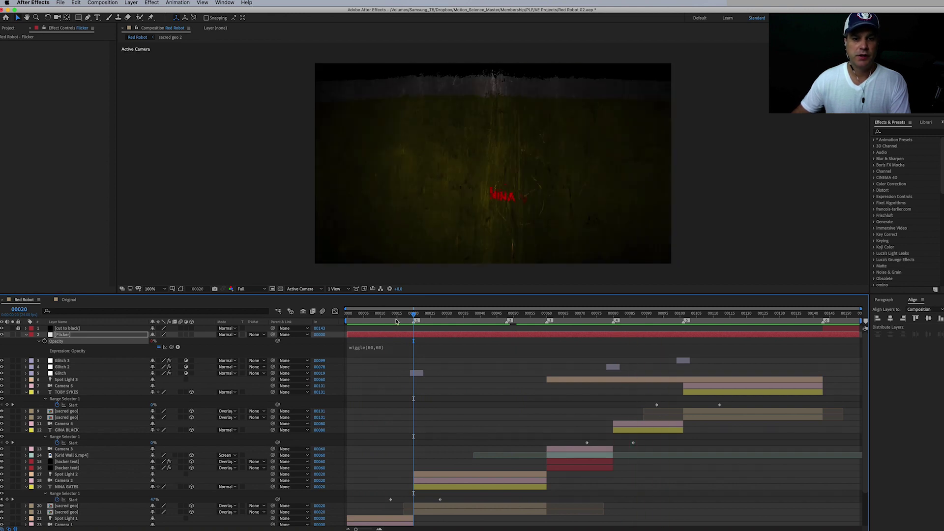
pyautogui.click(131, 2)
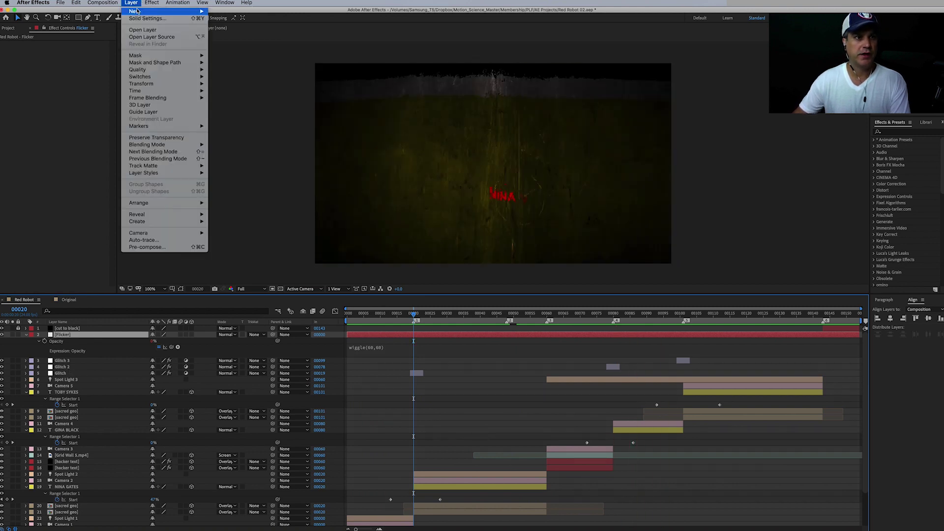
# - Add a new adjustment layer and name it Wave Warp
pyautogui.moveTo(147, 11)
pyautogui.click(238, 56)
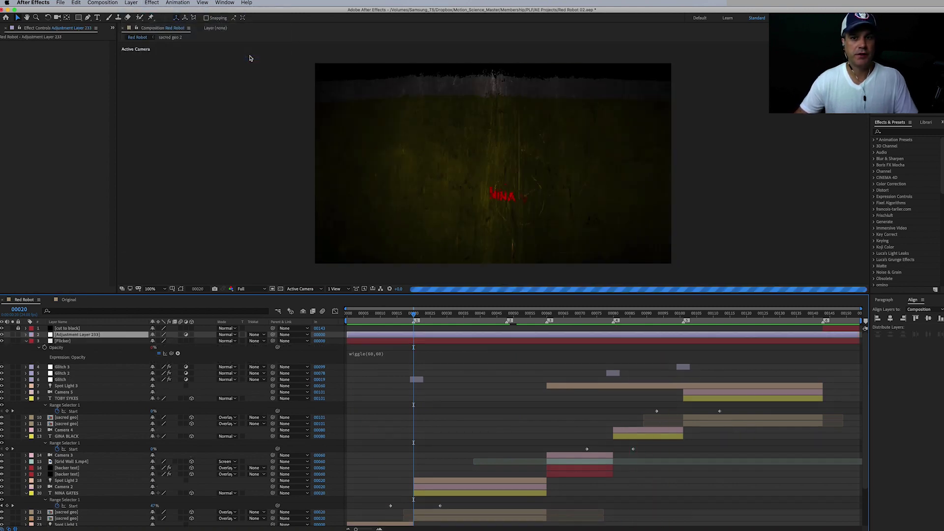
pyautogui.press('Return')
pyautogui.write('Wave War')
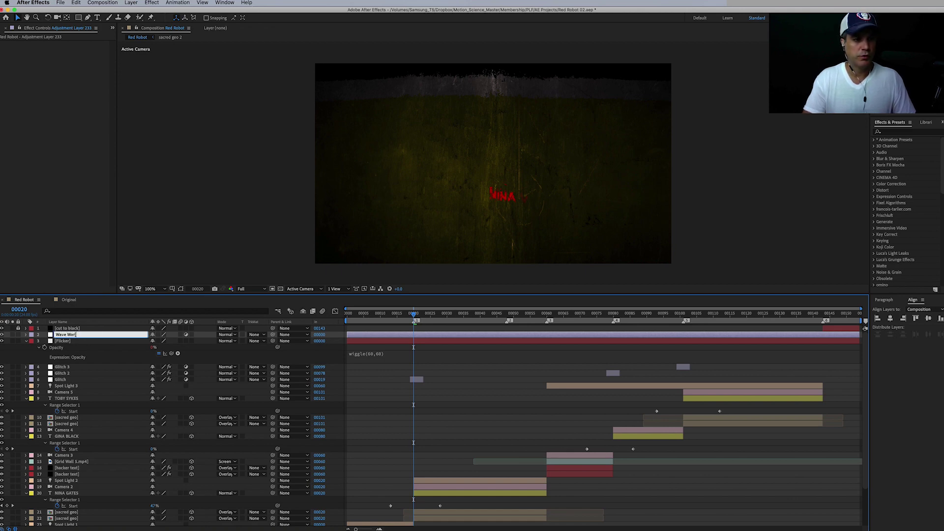
pyautogui.press('Return')
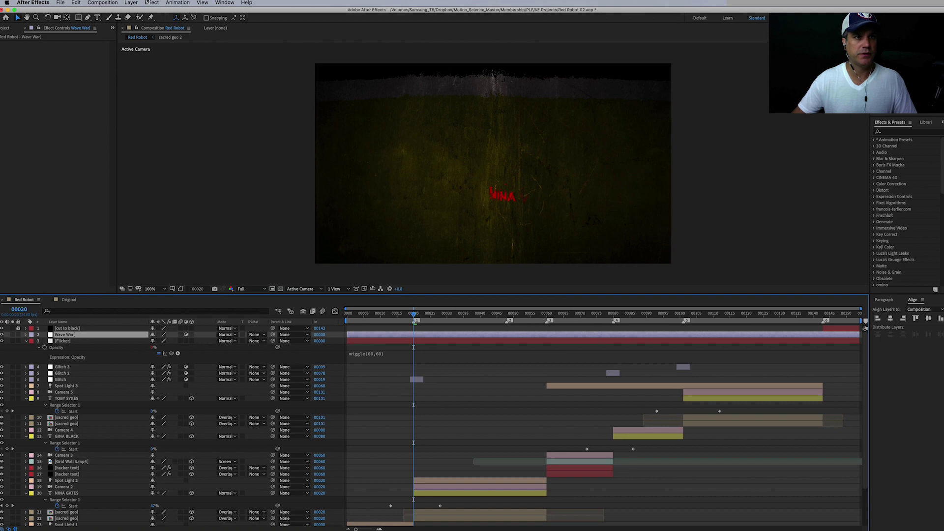
# - Apply the Distort > Wave Warp effect to it with Square wave type
pyautogui.click(150, 3)
pyautogui.moveTo(206, 87)
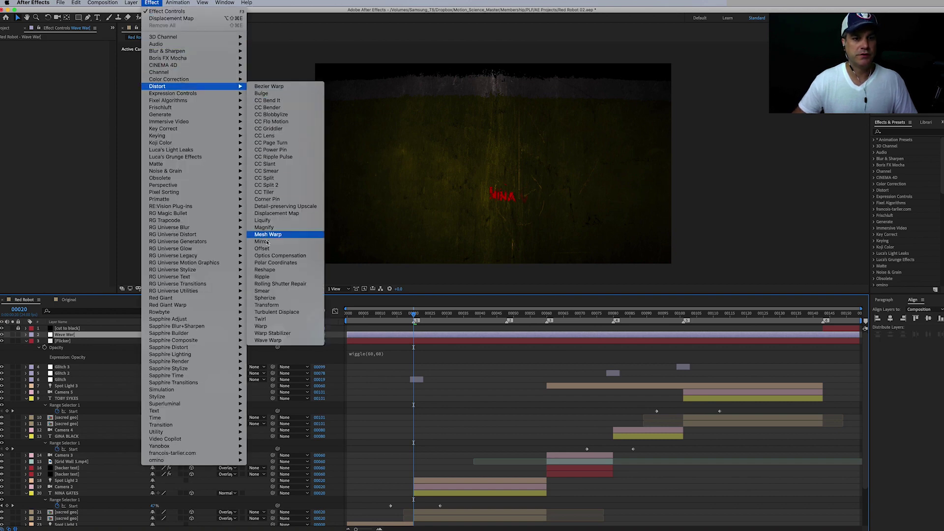
pyautogui.click(267, 341)
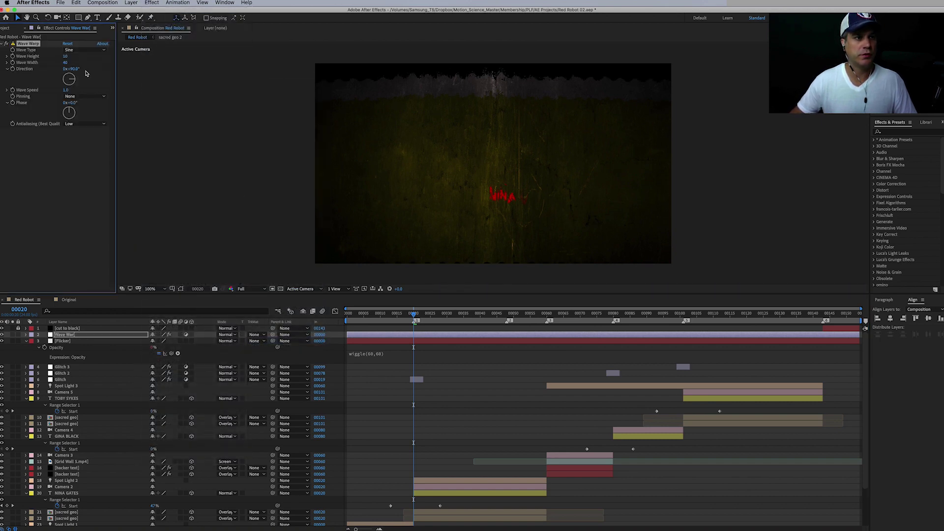
pyautogui.click(84, 52)
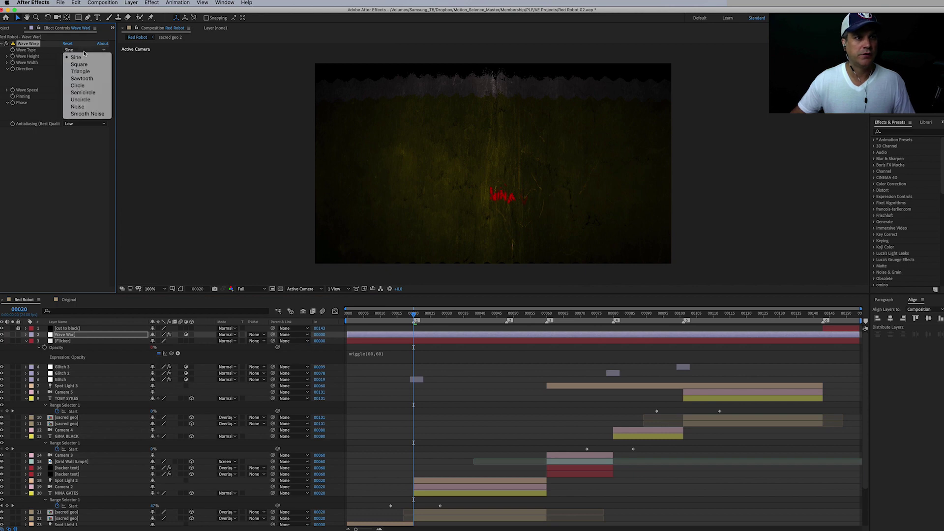
pyautogui.click(84, 65)
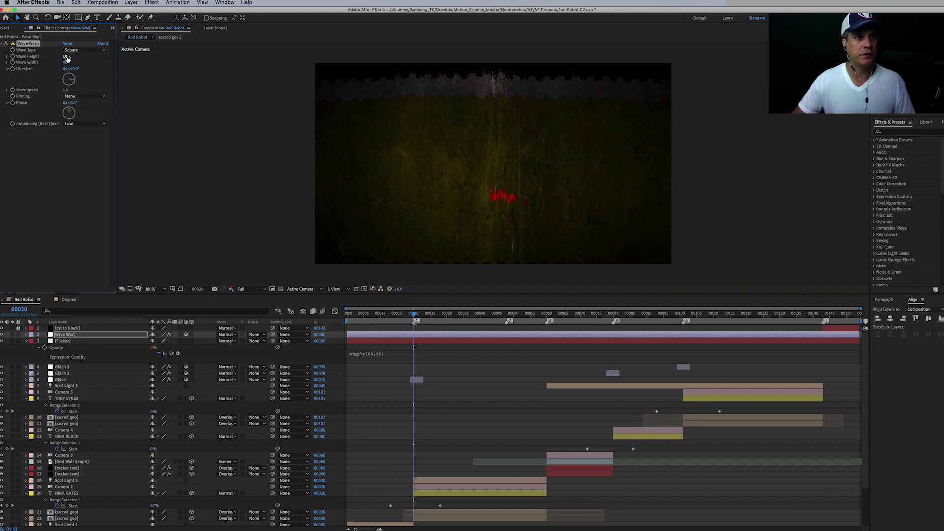
pyautogui.click(22, 301)
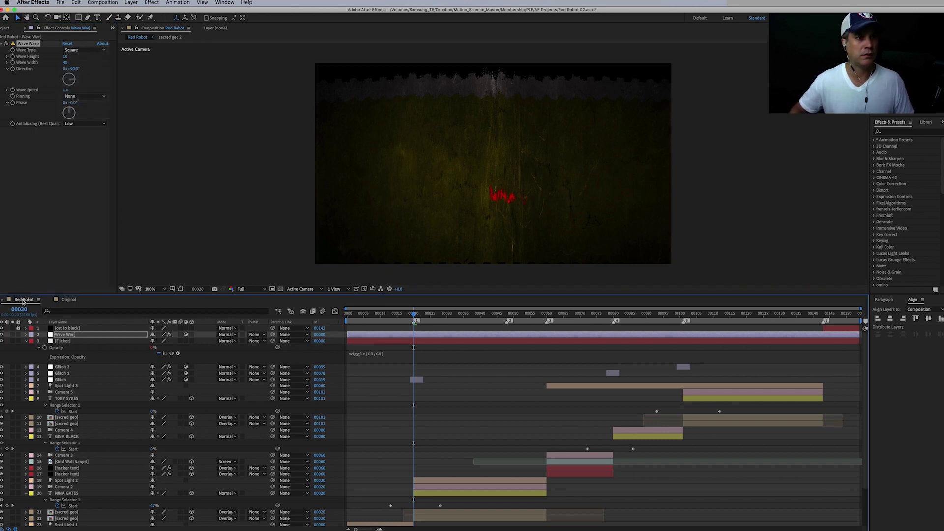
# - Set the Wave Warp width to 500, direction to 0°, and adjust the speed
pyautogui.click(67, 63)
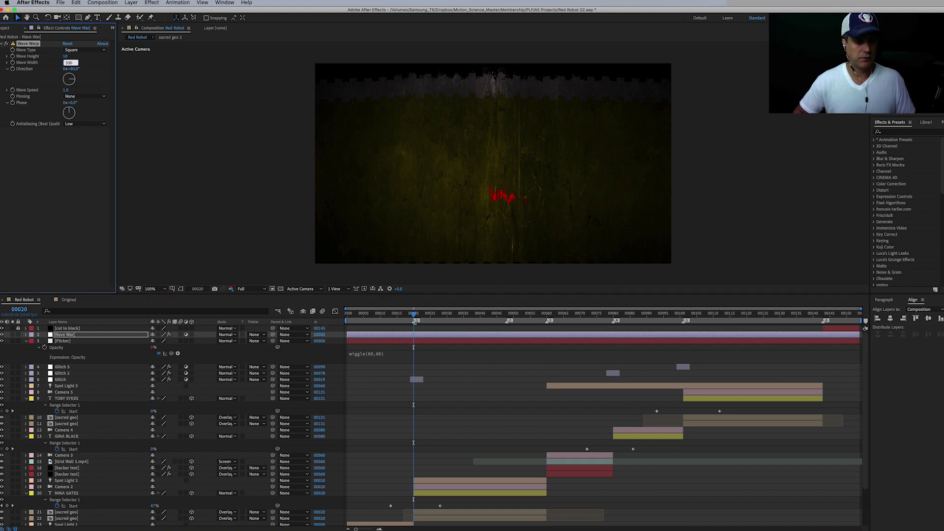
pyautogui.press('Tab')
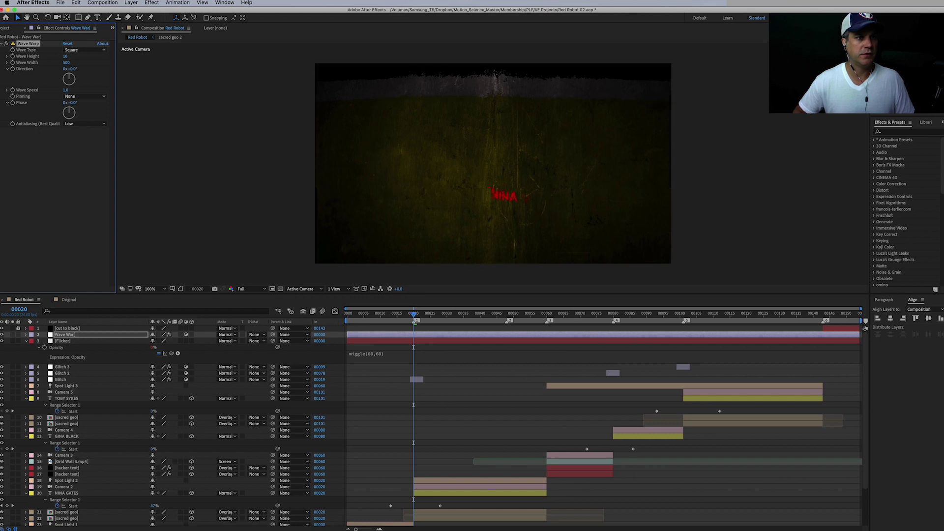
pyautogui.click(66, 91)
pyautogui.press('Return')
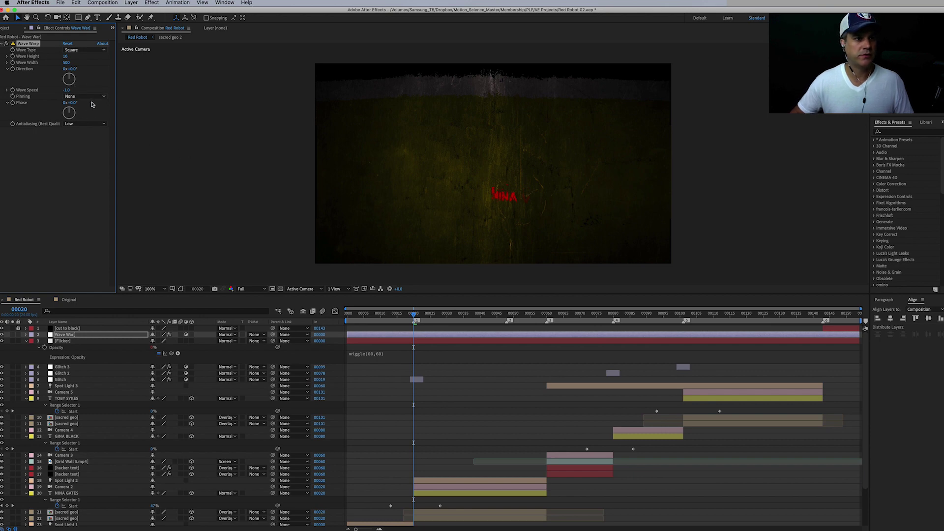
pyautogui.click(110, 337)
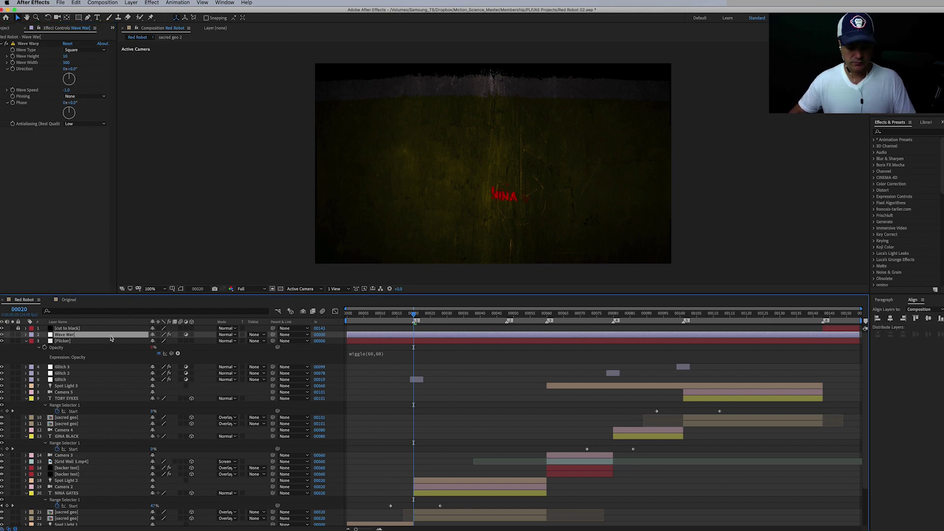
# - Add a hold opacity keyframe at frame 0 on the Wave Warp layer
pyautogui.press('t')
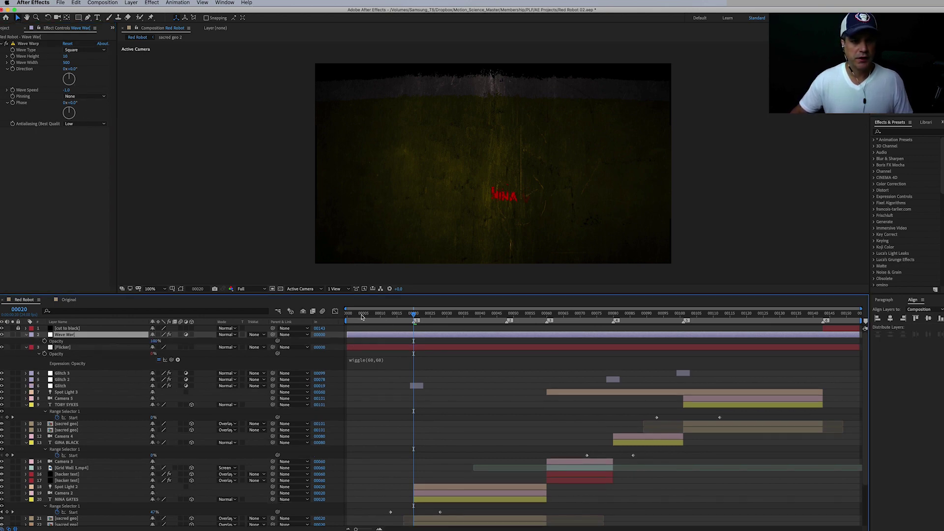
pyautogui.press('Home')
pyautogui.click(45, 340)
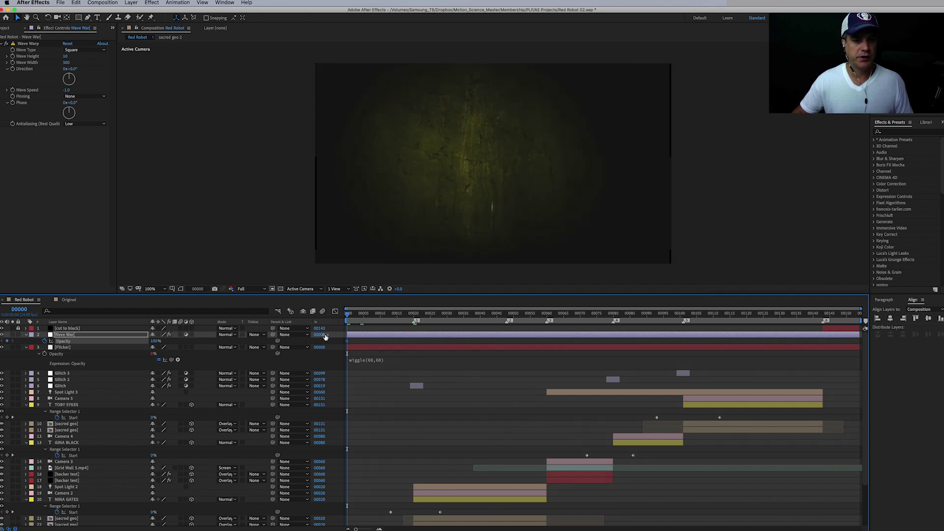
pyautogui.rightClick(347, 343)
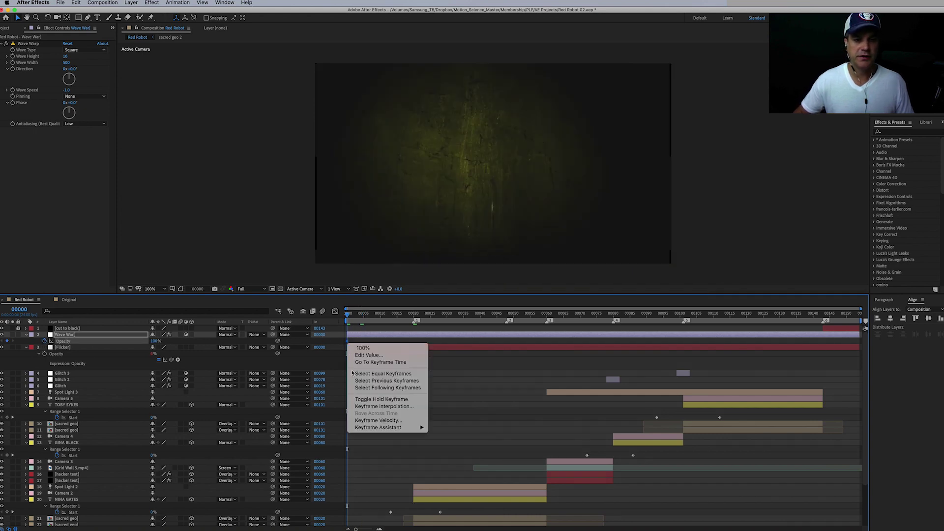
pyautogui.click(361, 397)
# - Preview the opening frames and set Wave Warp opacity to 0% around frame 20
pyautogui.moveTo(368, 316)
pyautogui.mouseDown()
pyautogui.moveTo(385, 315)
pyautogui.moveTo(369, 317)
pyautogui.mouseUp()
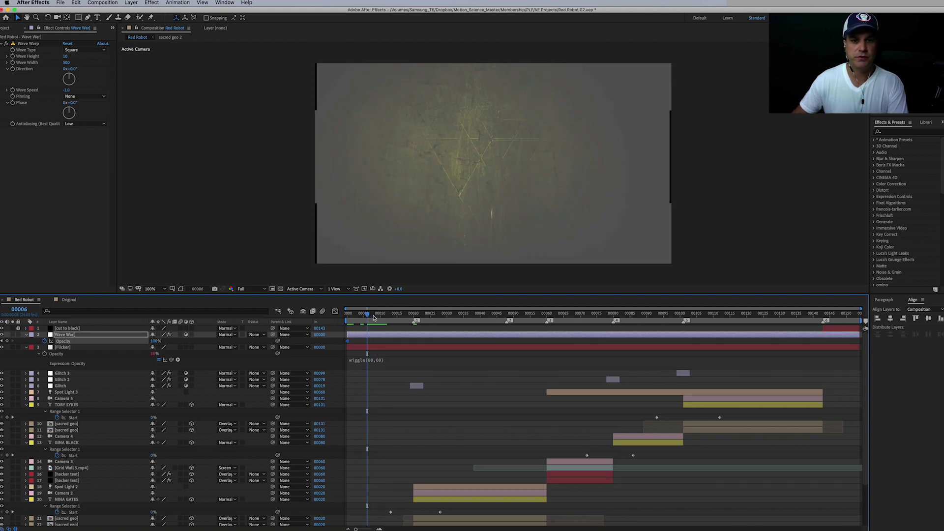
pyautogui.press('space')
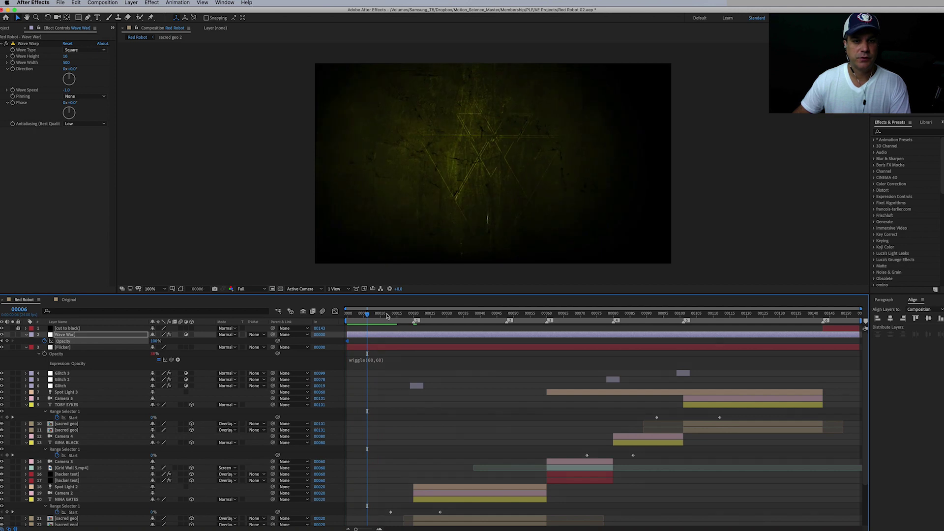
pyautogui.moveTo(387, 316); pyautogui.dragTo(413, 315)
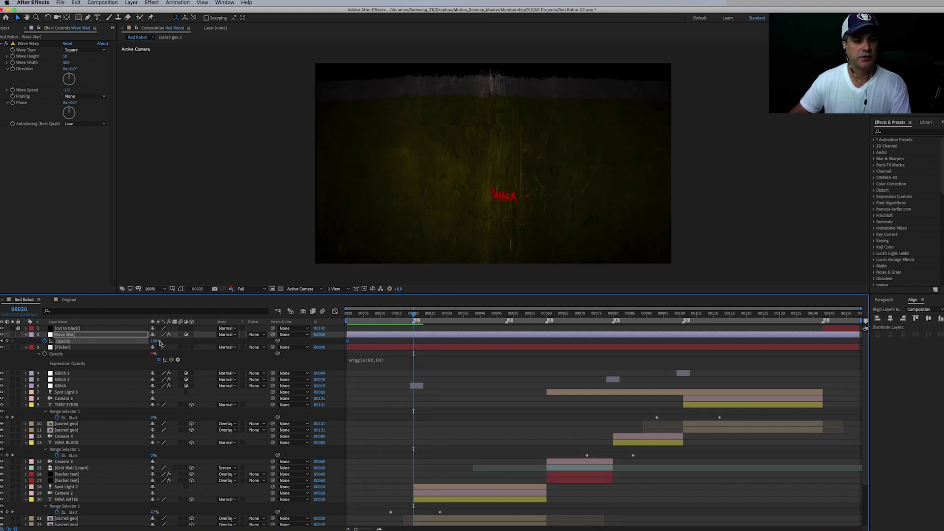
pyautogui.write('0')
pyautogui.press('Return')
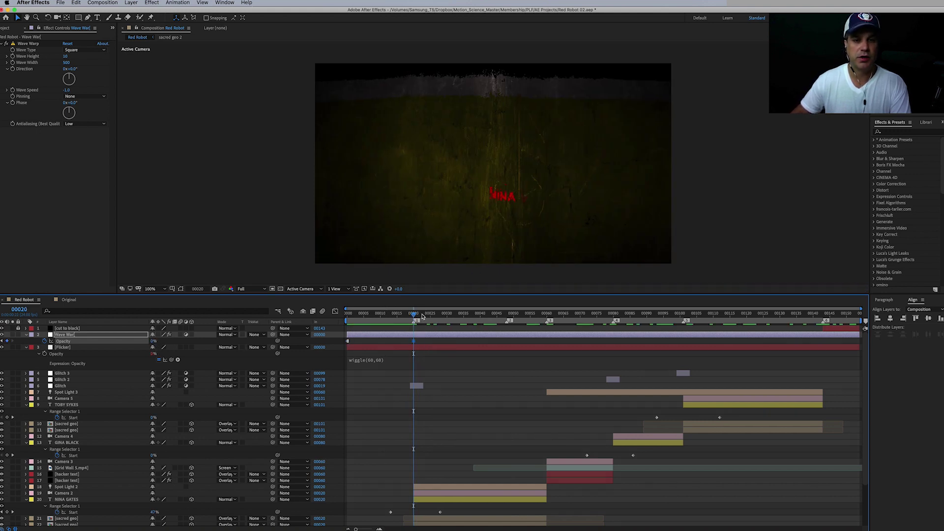
pyautogui.moveTo(422, 316); pyautogui.dragTo(490, 320)
pyautogui.click(80, 399)
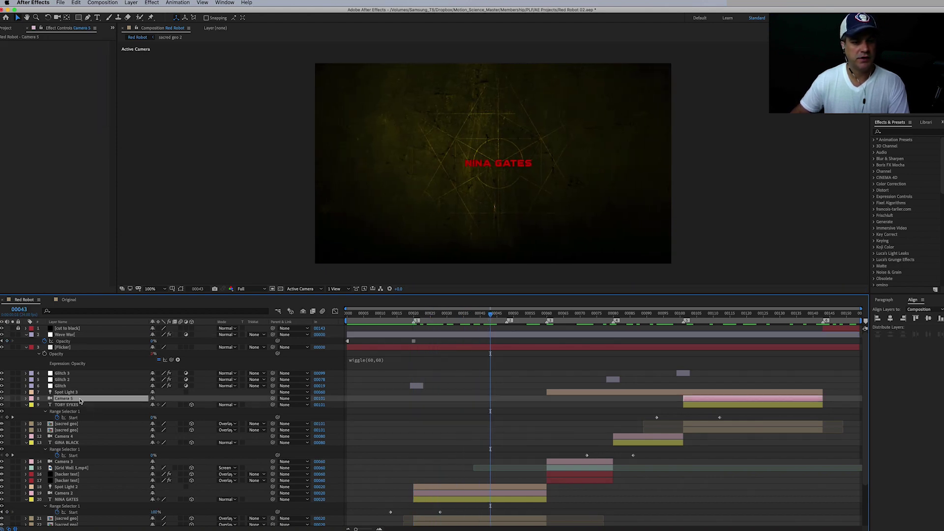
# - Check the camera position keyframes and raise Wave Warp opacity to 100% at frame 48
pyautogui.press('u')
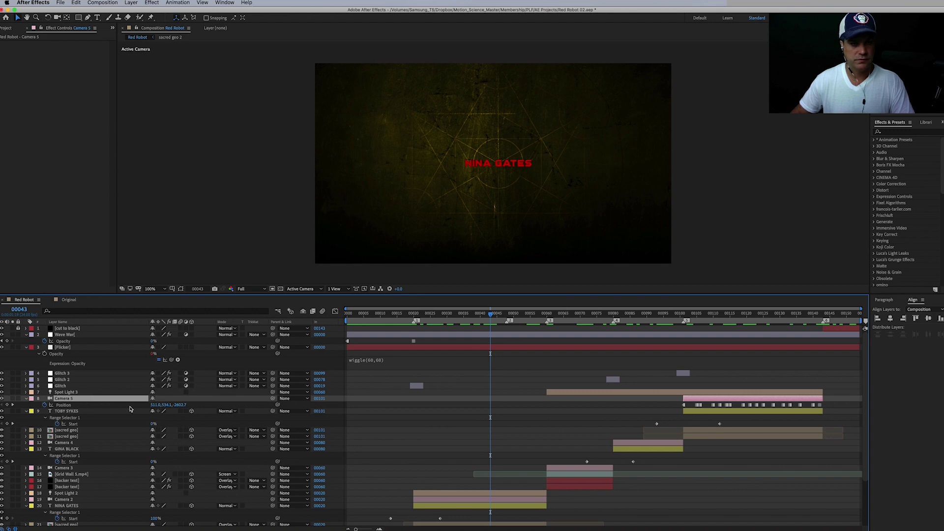
pyautogui.press('u')
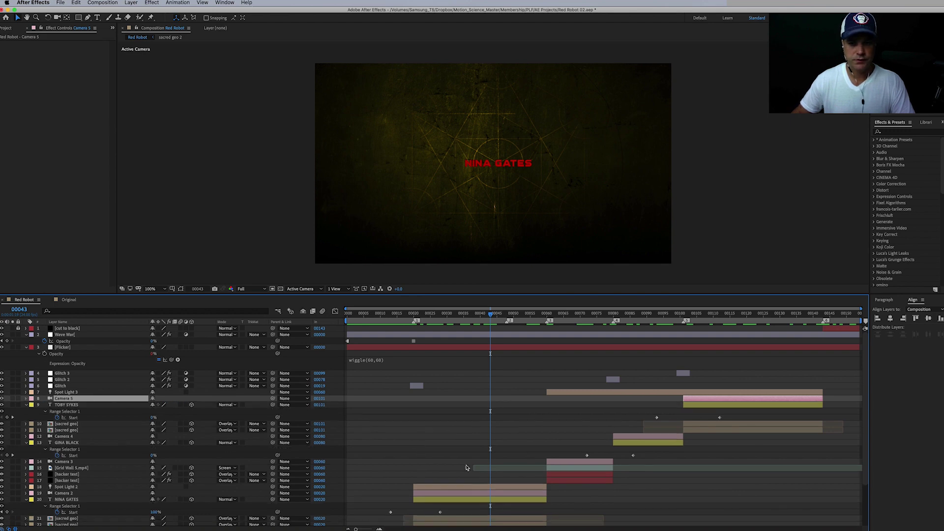
pyautogui.click(466, 494)
pyautogui.press('u')
pyautogui.click(505, 315)
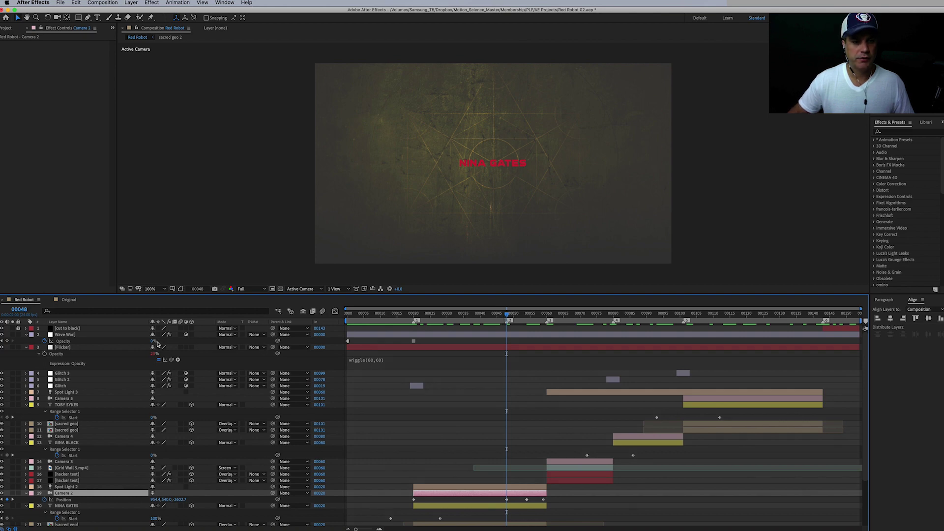
pyautogui.moveTo(153, 341); pyautogui.dragTo(163, 341)
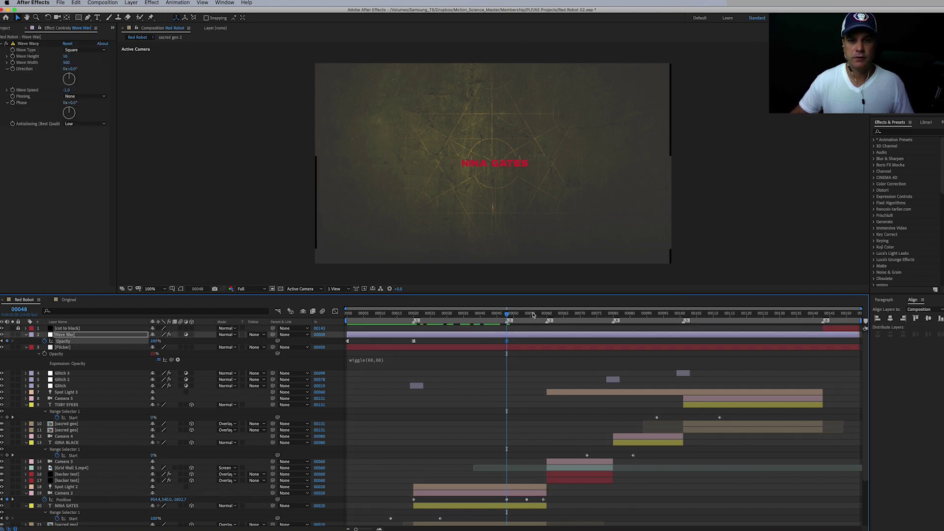
# - Keyframe Wave Warp opacity to 0% at frame 80 and 99% at frame 127, then return to start
pyautogui.click(534, 315)
pyautogui.moveTo(534, 315); pyautogui.dragTo(614, 315)
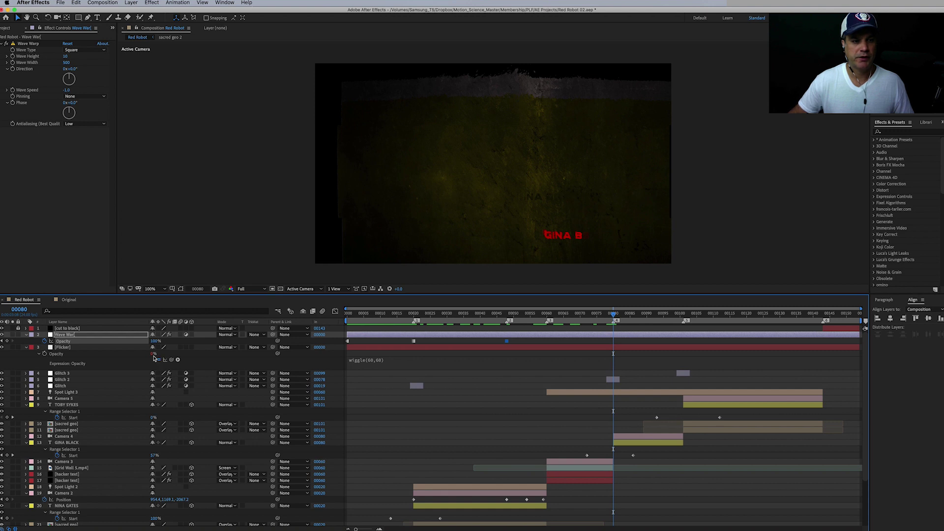
pyautogui.click(154, 341)
pyautogui.write('0')
pyautogui.press('Return')
pyautogui.moveTo(629, 317); pyautogui.dragTo(770, 318)
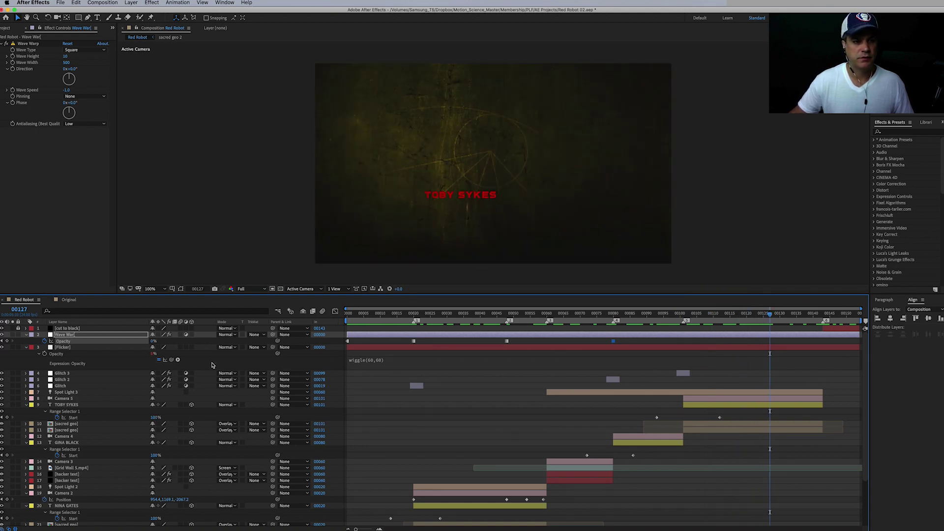
pyautogui.moveTo(151, 343); pyautogui.dragTo(199, 343)
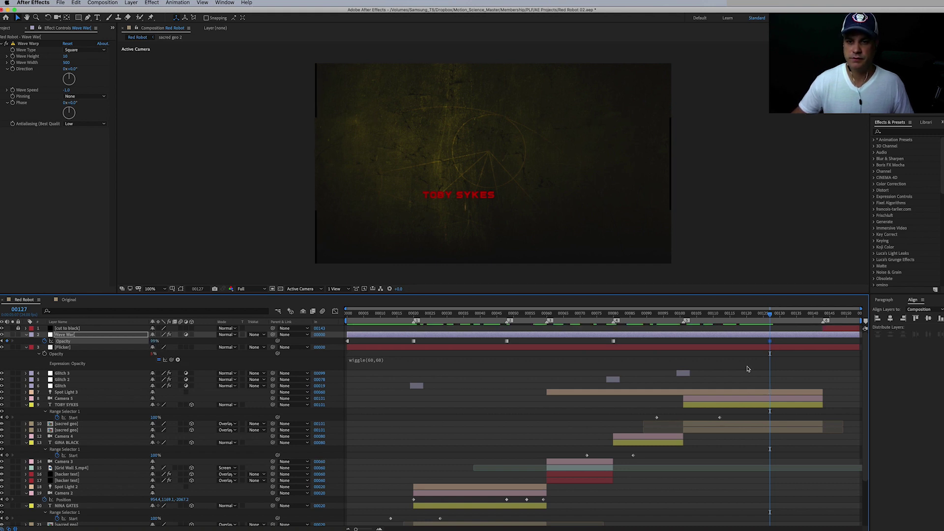
pyautogui.moveTo(762, 315); pyautogui.dragTo(446, 320)
pyautogui.press('Home')
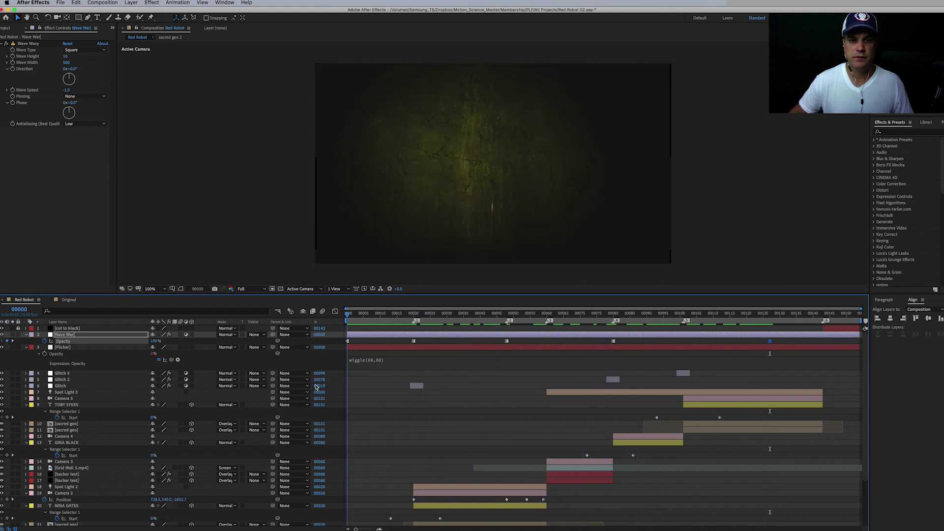
pyautogui.press('space')
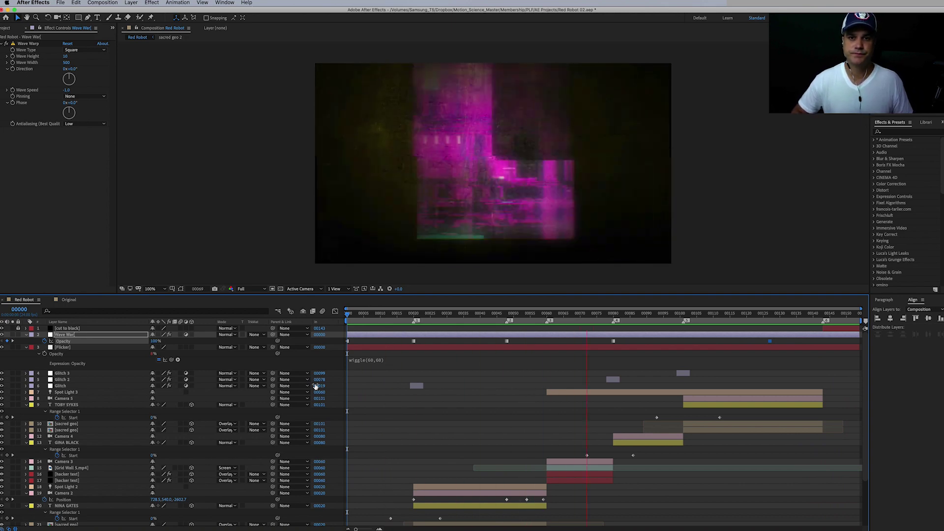
pyautogui.press('space')
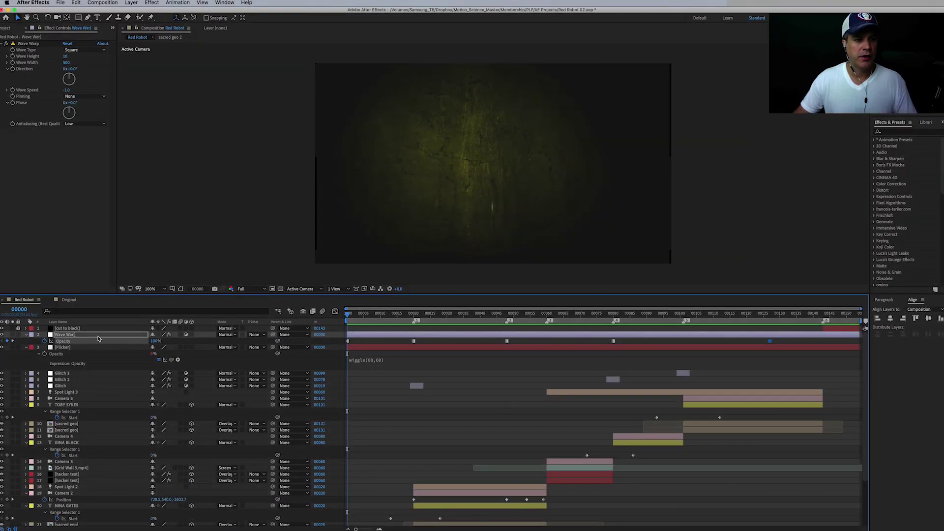
# - With Wave Warp selected, add Adjustment Layer 234 directly above it
pyautogui.click(98, 336)
pyautogui.click(137, 2)
pyautogui.moveTo(140, 12)
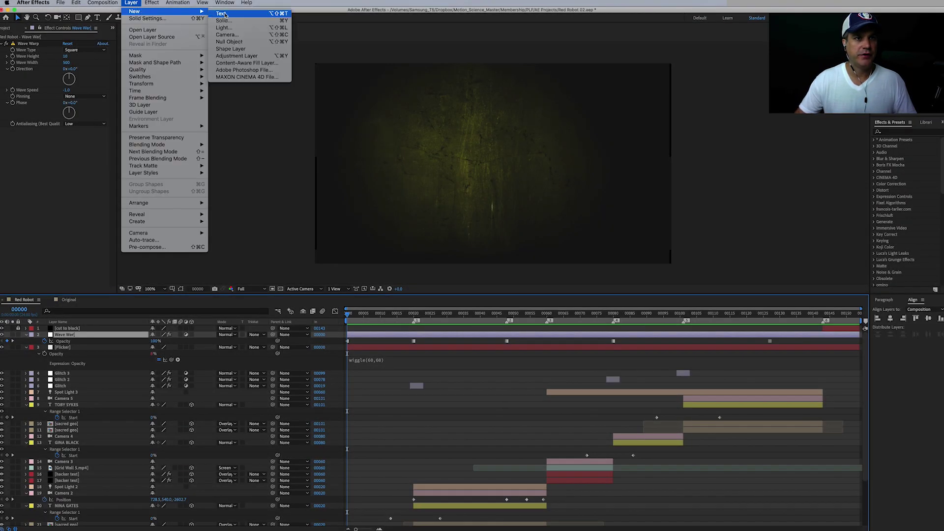
pyautogui.click(236, 56)
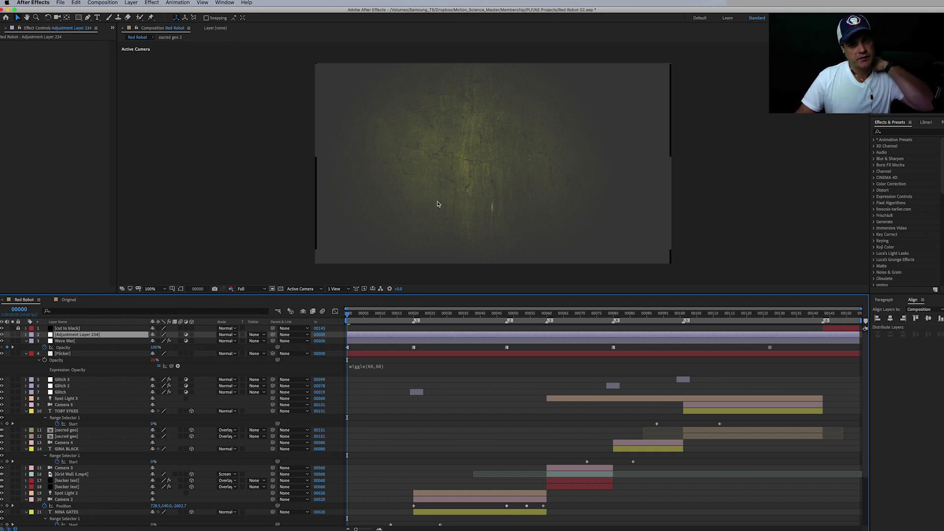
pyautogui.click(151, 2)
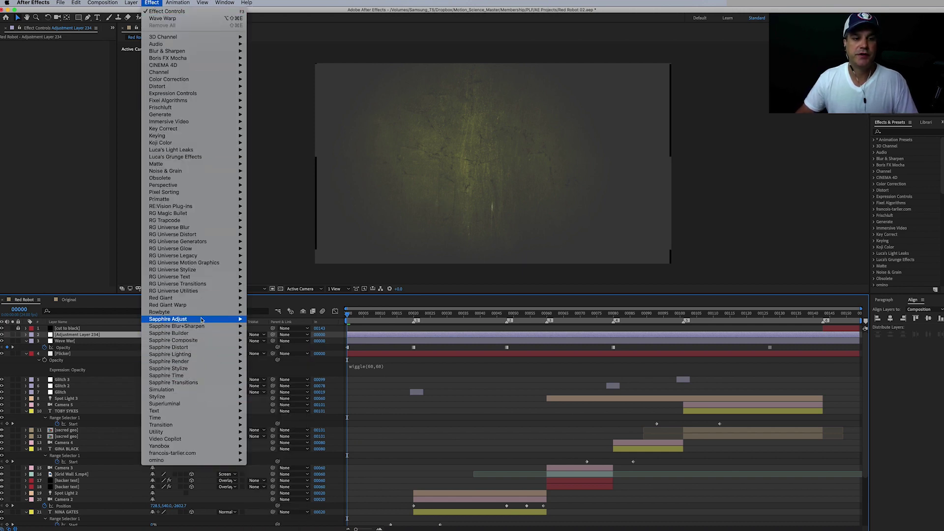
pyautogui.moveTo(200, 320)
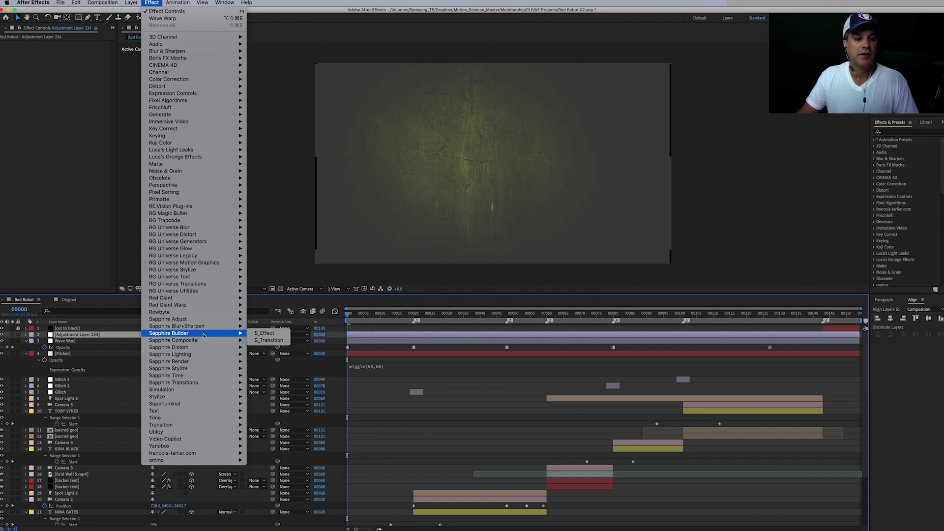
pyautogui.moveTo(211, 368)
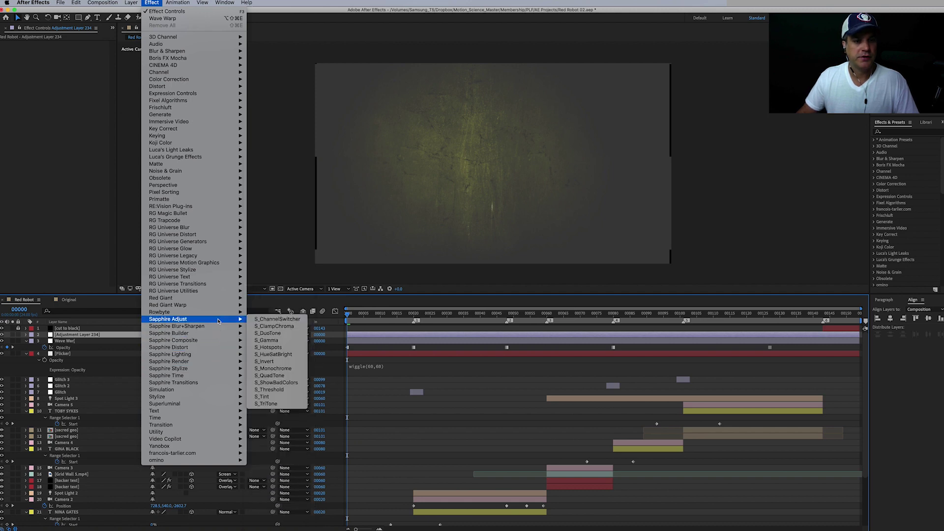
pyautogui.click(273, 332)
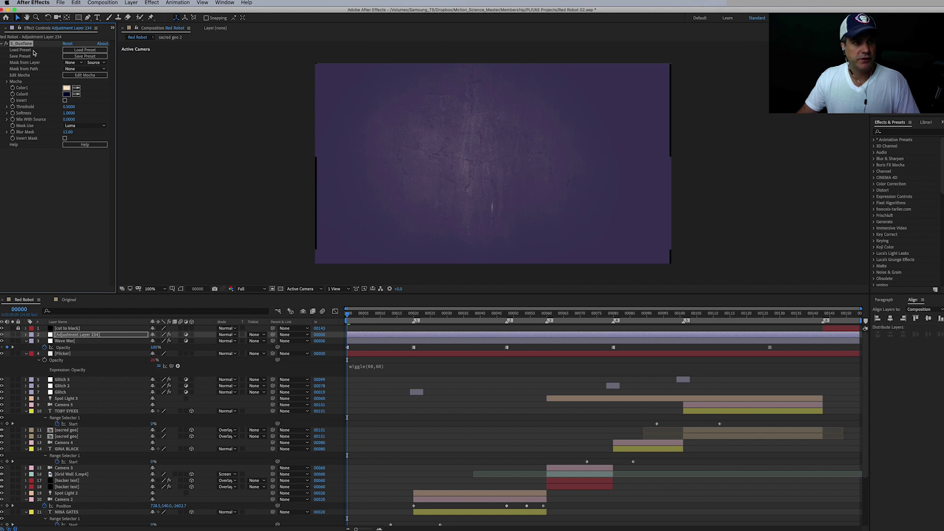
pyautogui.press('Delete')
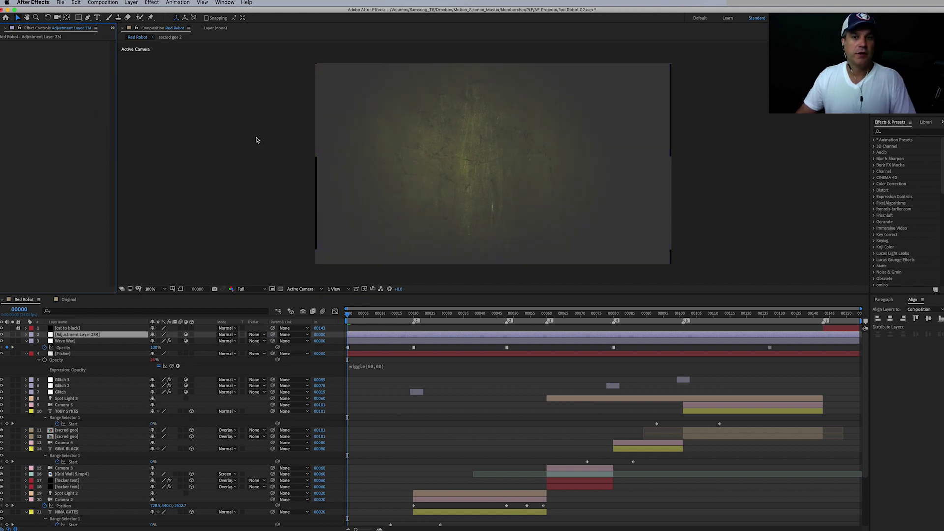
# - Apply CC Toner to Adjustment Layer 234 and switch its tones to Duotone
pyautogui.click(156, 3)
pyautogui.moveTo(167, 79)
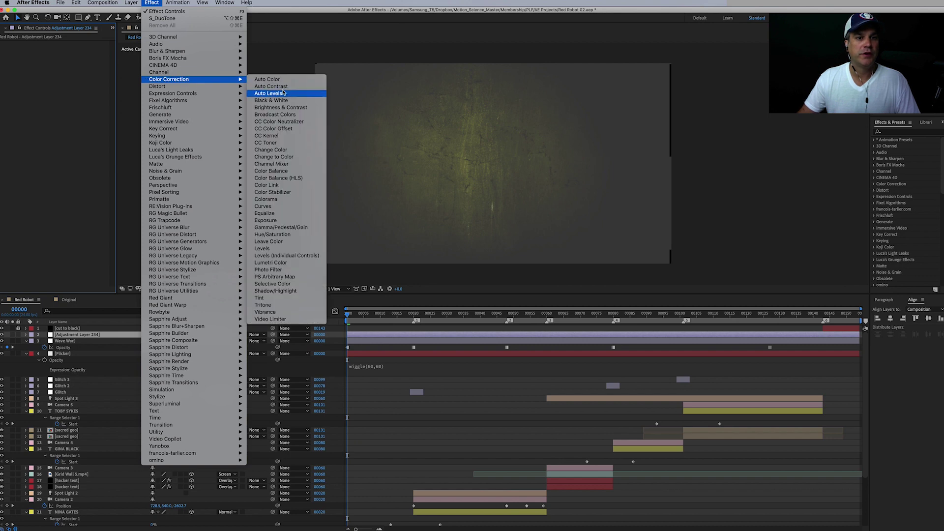
pyautogui.click(285, 144)
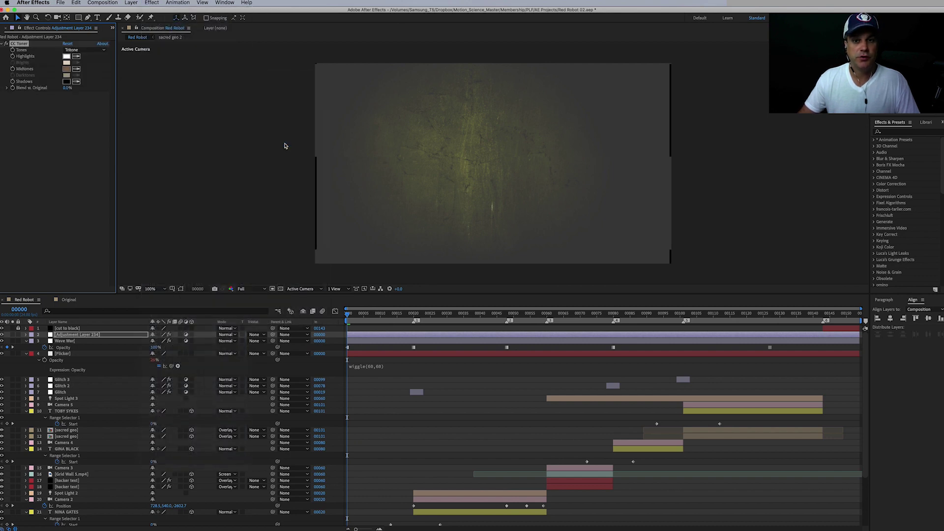
pyautogui.click(81, 49)
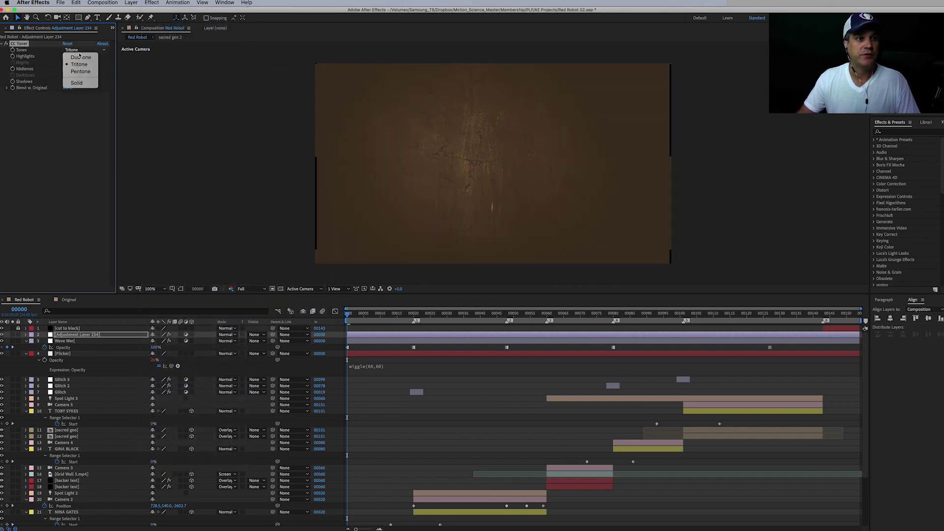
pyautogui.click(80, 58)
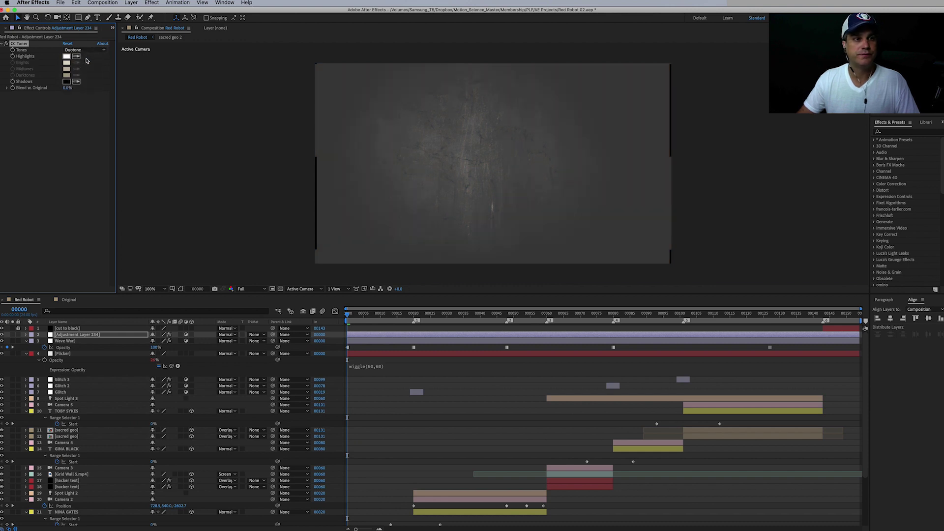
# - Set the toner's Highlights colour to dark red CE0000
pyautogui.click(67, 57)
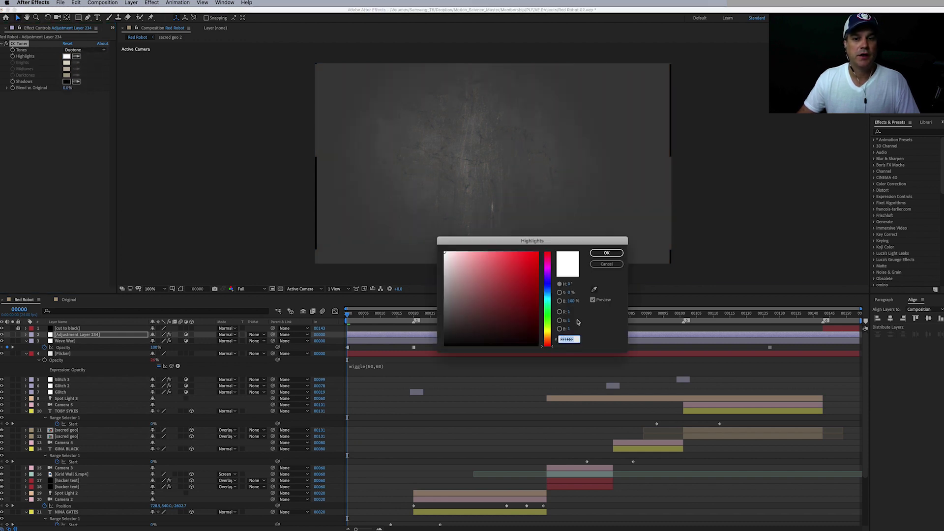
pyautogui.click(537, 254)
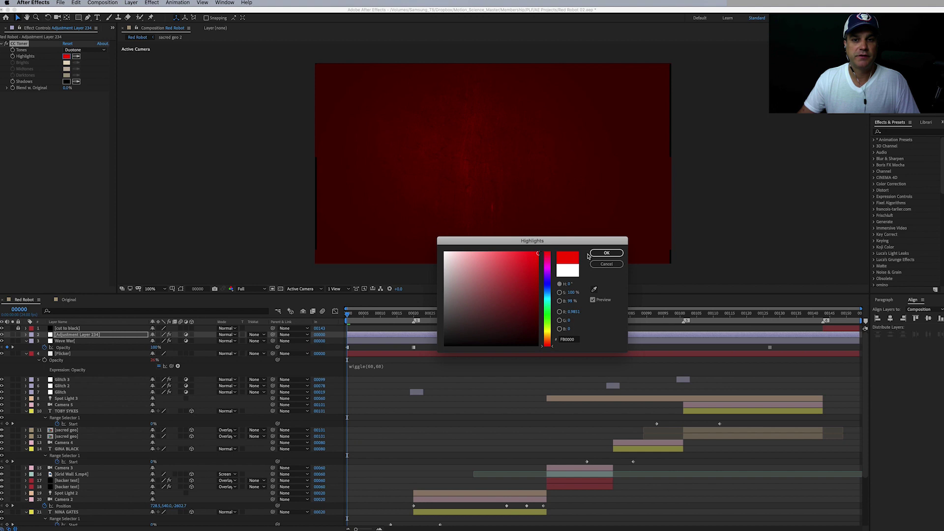
pyautogui.moveTo(537, 255); pyautogui.dragTo(539, 269)
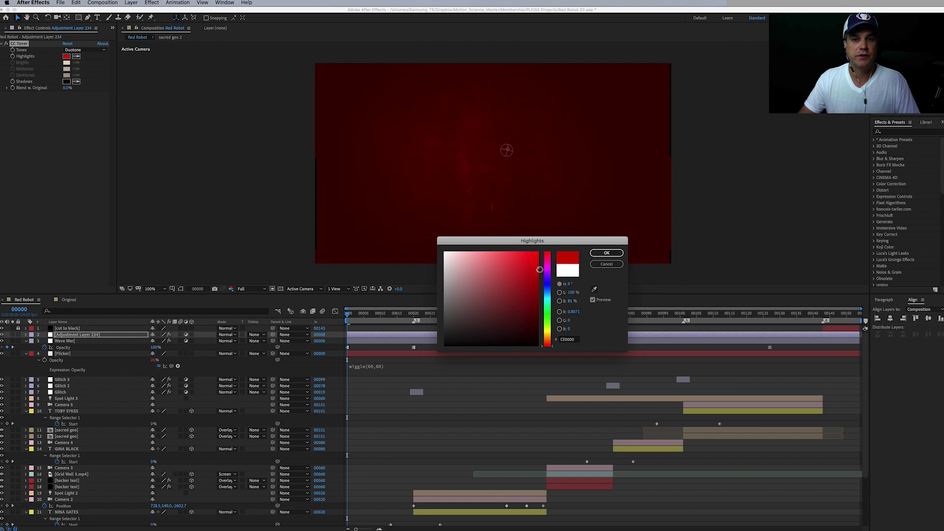
pyautogui.click(606, 253)
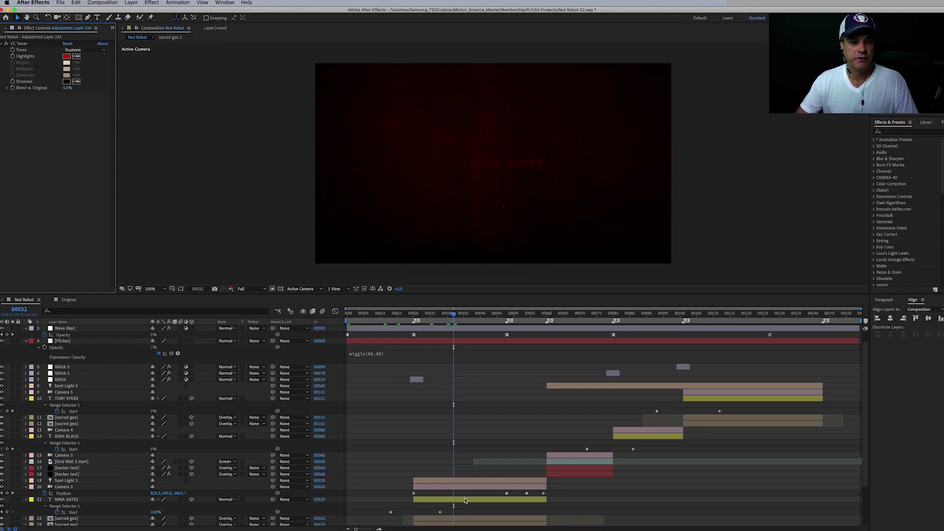
# - Show the Character panel and set the NINA GATES title's fill to grey B4B4B4
pyautogui.click(78, 500)
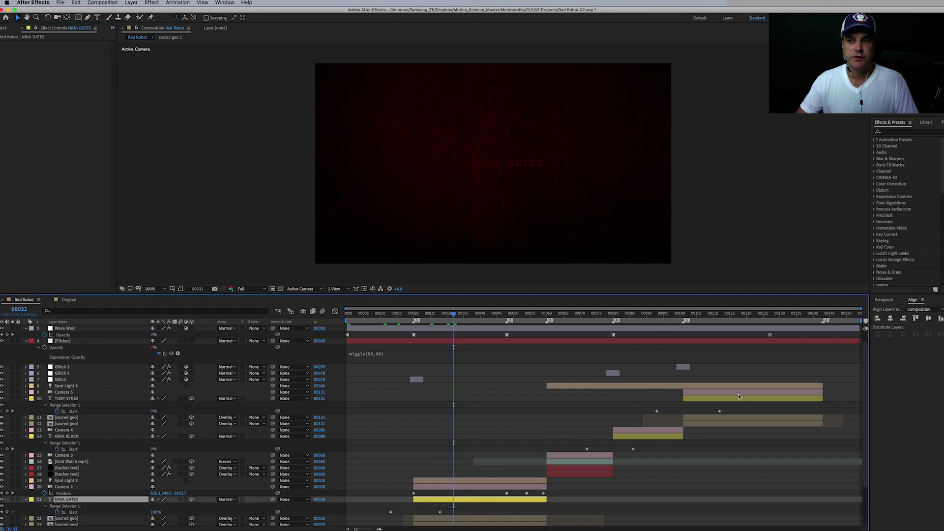
pyautogui.click(942, 122)
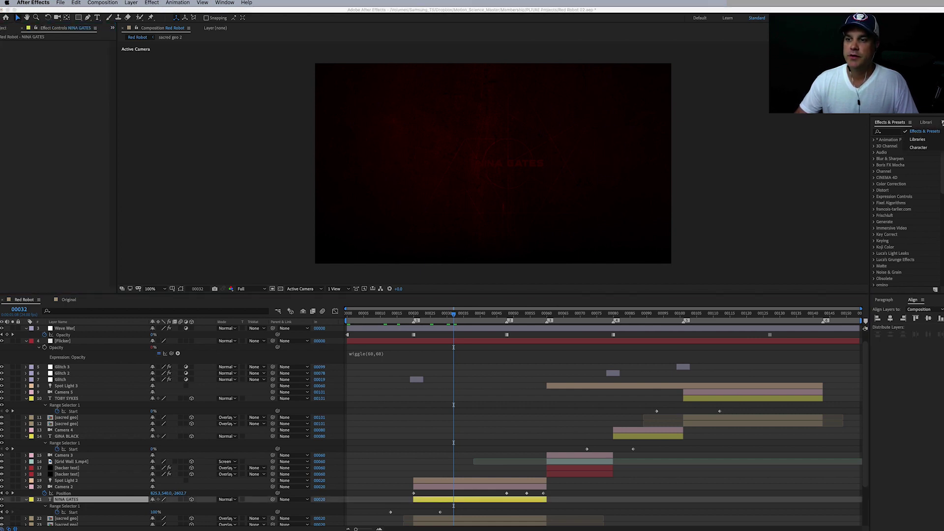
pyautogui.click(919, 147)
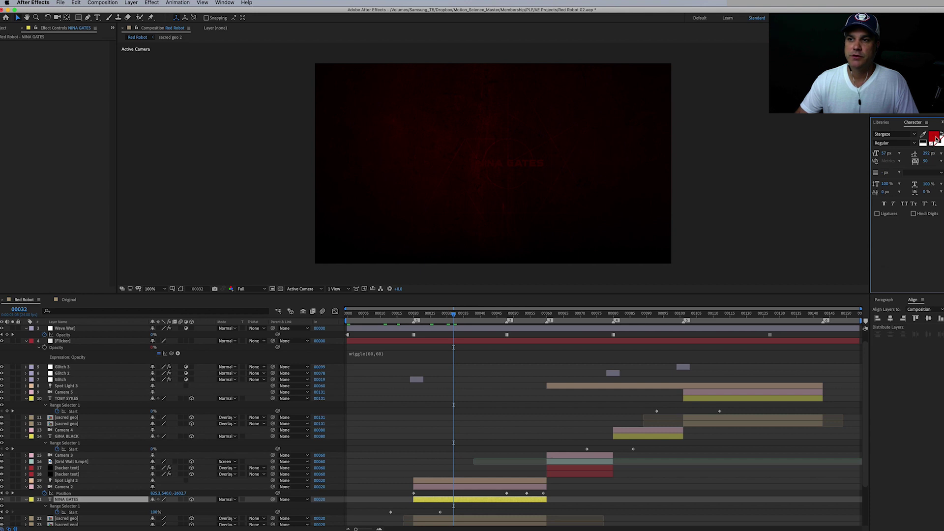
pyautogui.click(940, 134)
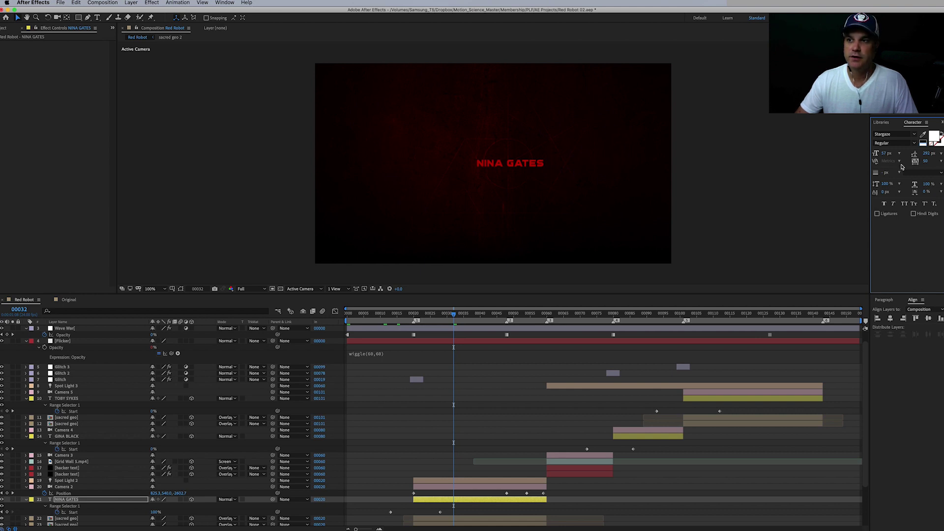
pyautogui.click(932, 138)
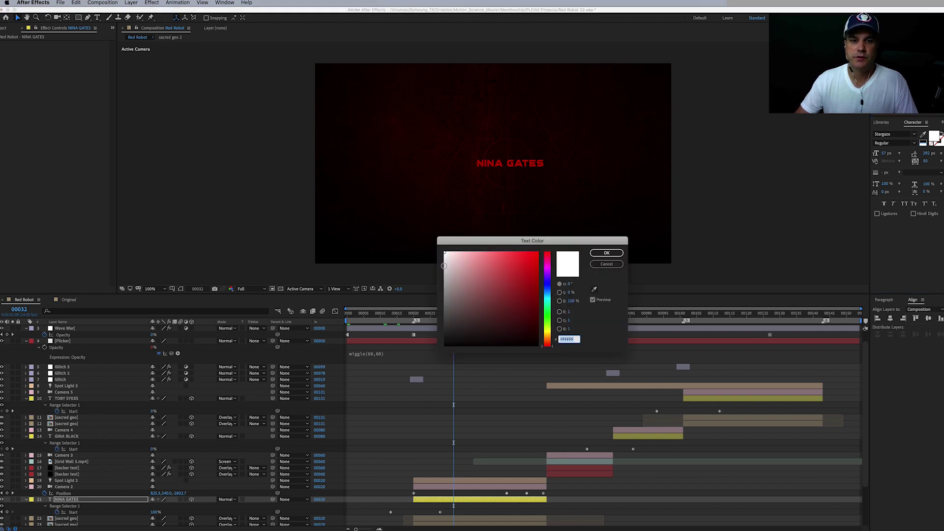
pyautogui.write('B4B4B4')
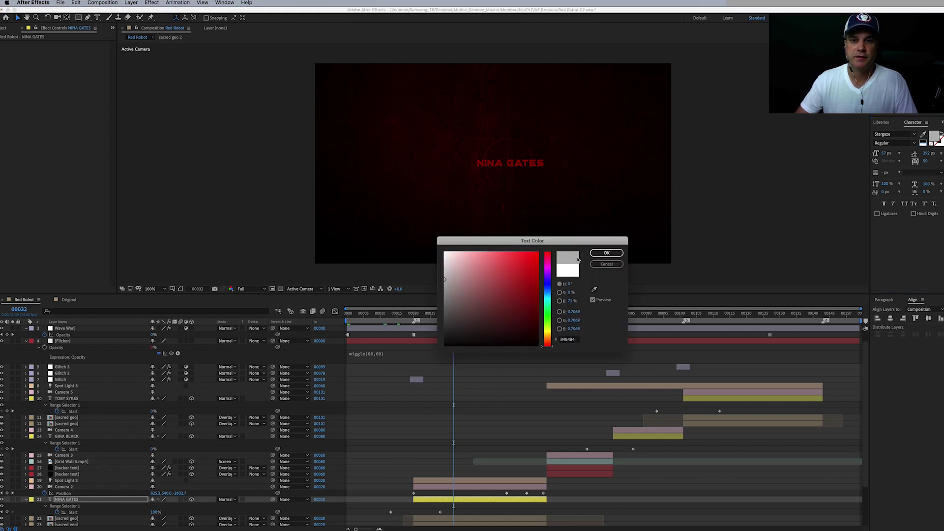
pyautogui.click(606, 252)
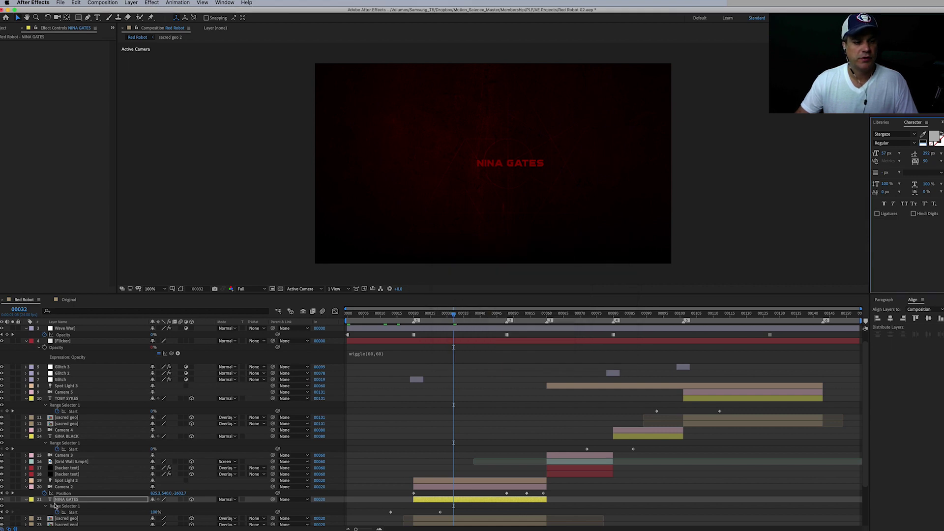
# - Darken the NINA GATES fill further to grey 646464
pyautogui.click(99, 492)
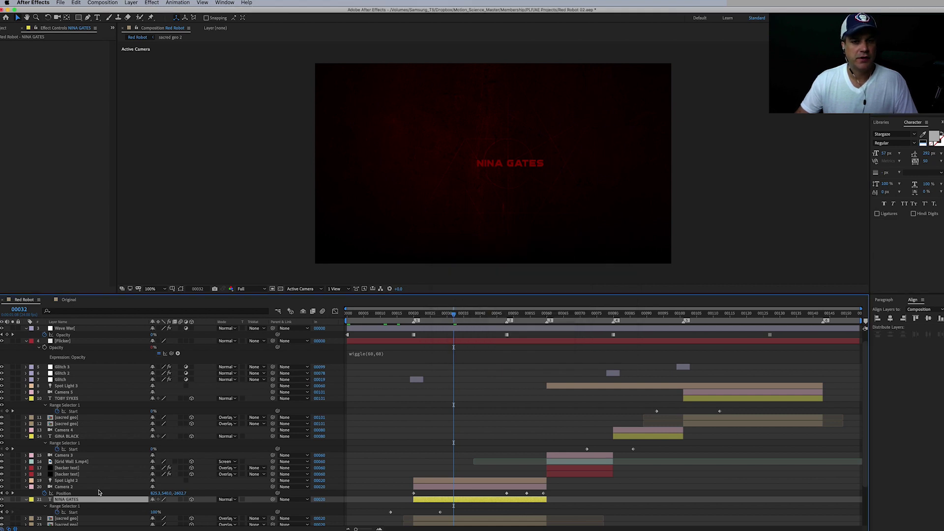
pyautogui.click(934, 137)
pyautogui.moveTo(448, 294); pyautogui.dragTo(441, 309)
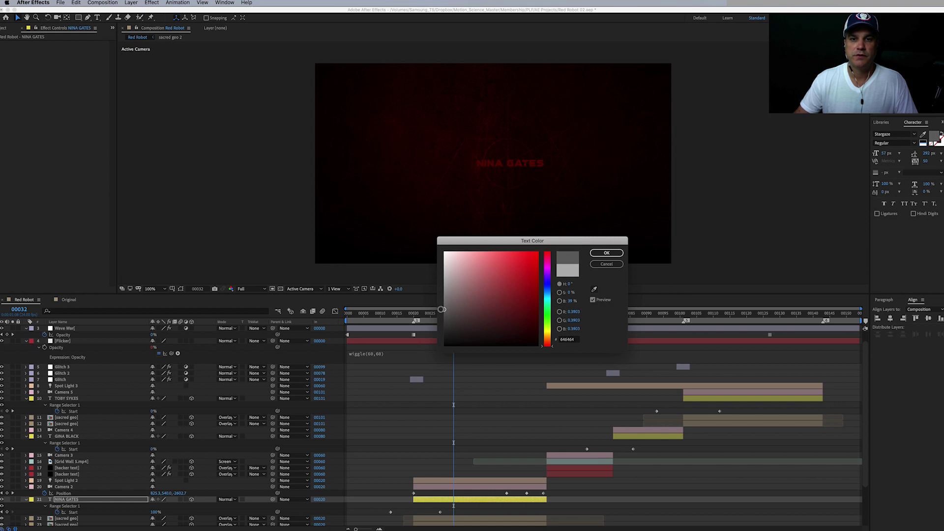
pyautogui.click(606, 252)
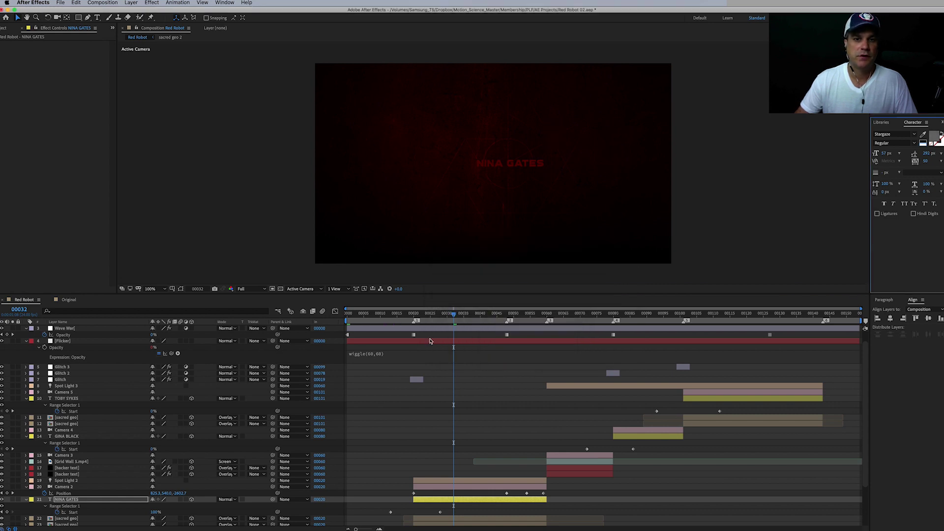
pyautogui.scroll(2, 77, 332)
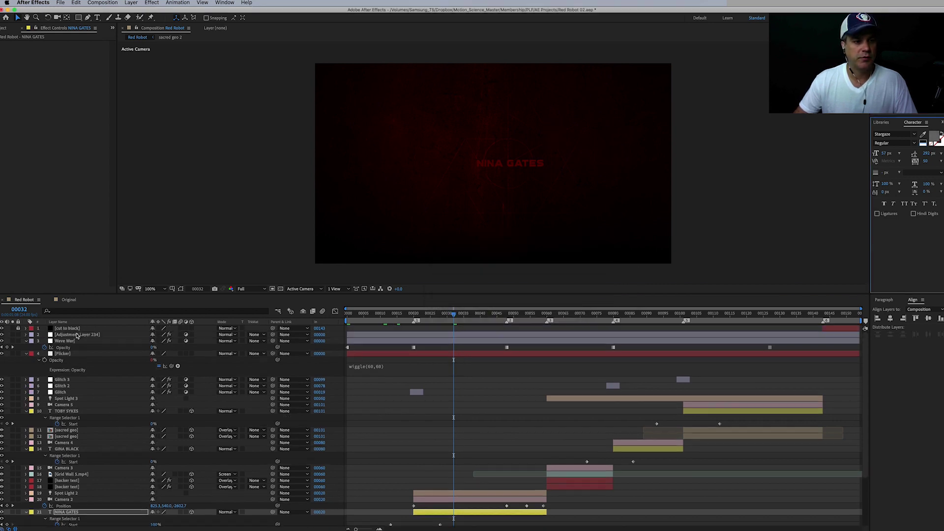
# - Set the CC Toner Highlights on Adjustment Layer 234 to pure red FF0000
pyautogui.click(77, 335)
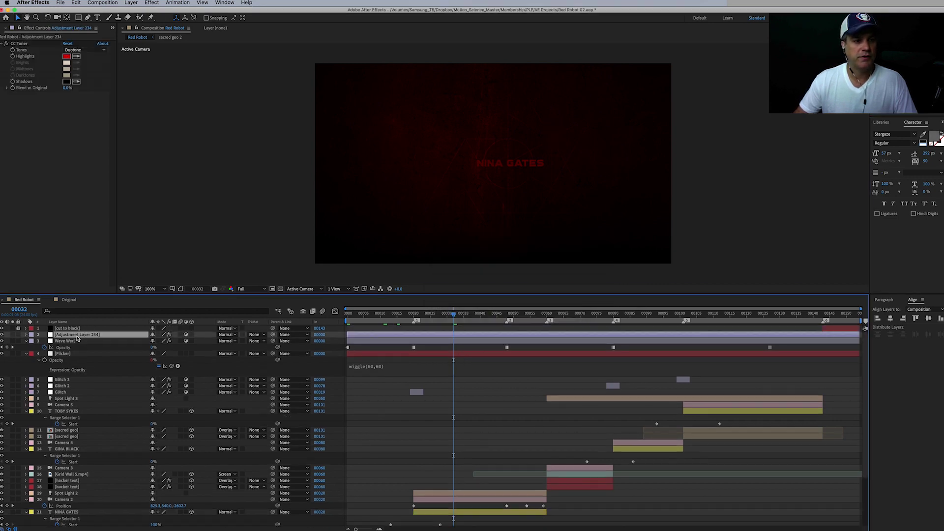
pyautogui.click(66, 57)
pyautogui.click(537, 284)
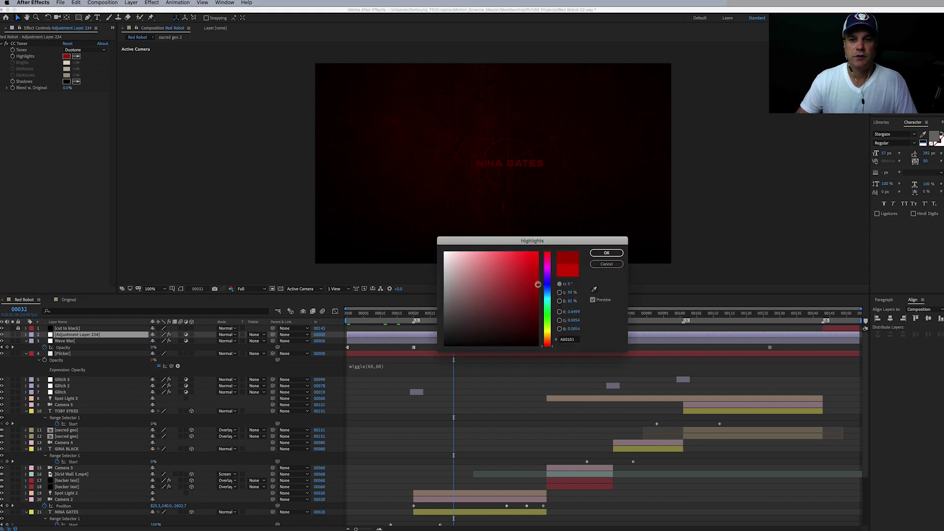
pyautogui.moveTo(538, 286); pyautogui.dragTo(547, 236)
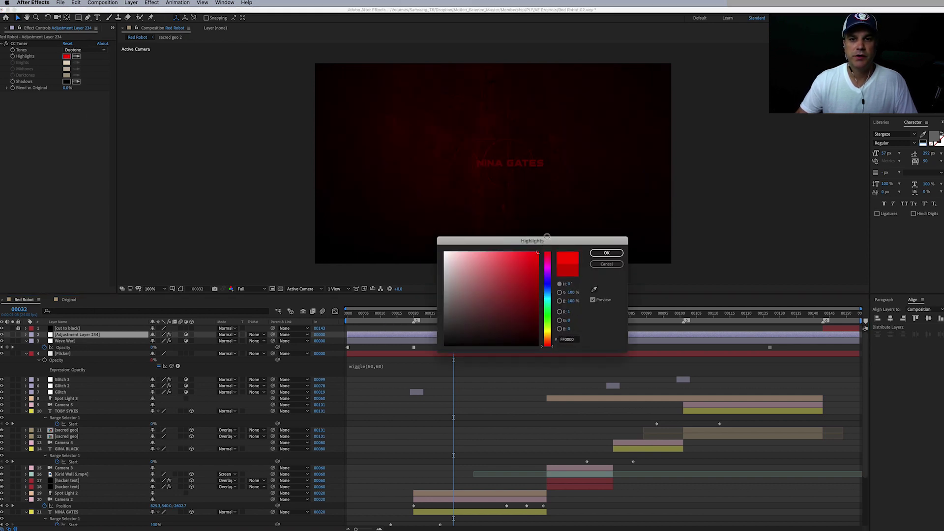
pyautogui.click(606, 253)
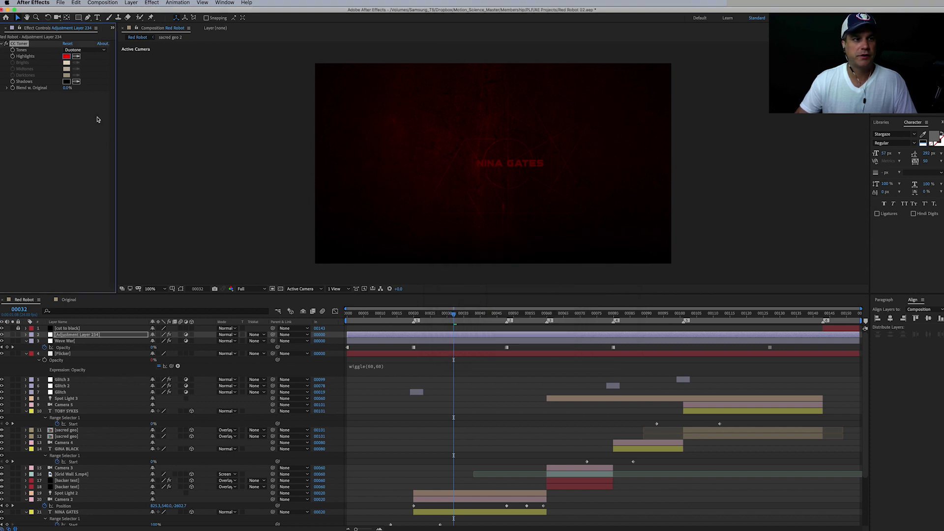
# - Set the CC Toner Shadows to a near-black blue-violet
pyautogui.click(67, 82)
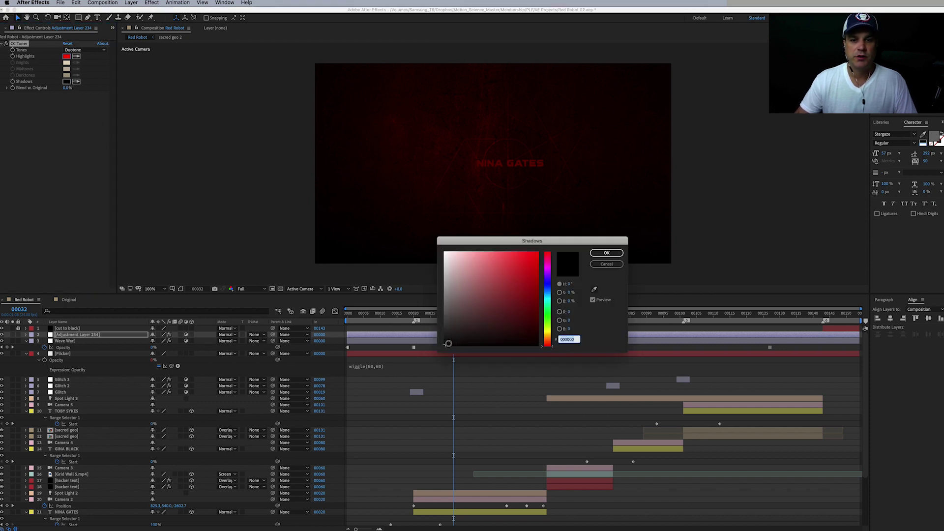
pyautogui.moveTo(447, 343)
pyautogui.mouseDown()
pyautogui.moveTo(530, 337)
pyautogui.moveTo(547, 281)
pyautogui.mouseUp()
pyautogui.click(534, 330)
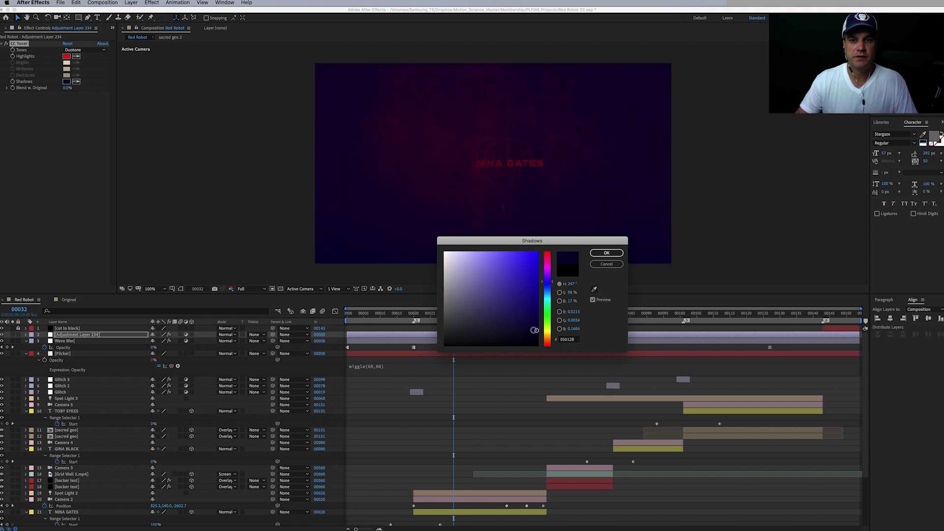
pyautogui.moveTo(535, 330); pyautogui.dragTo(534, 338)
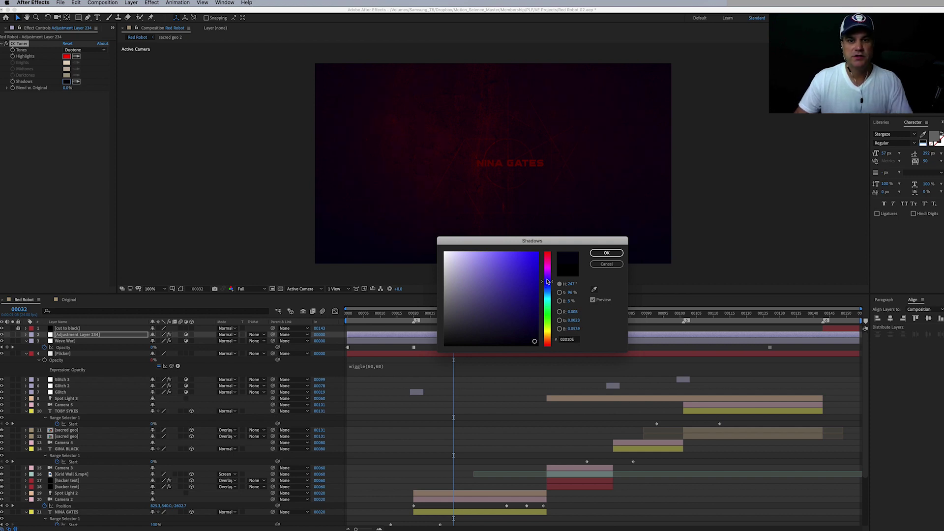
pyautogui.moveTo(534, 341); pyautogui.dragTo(535, 345)
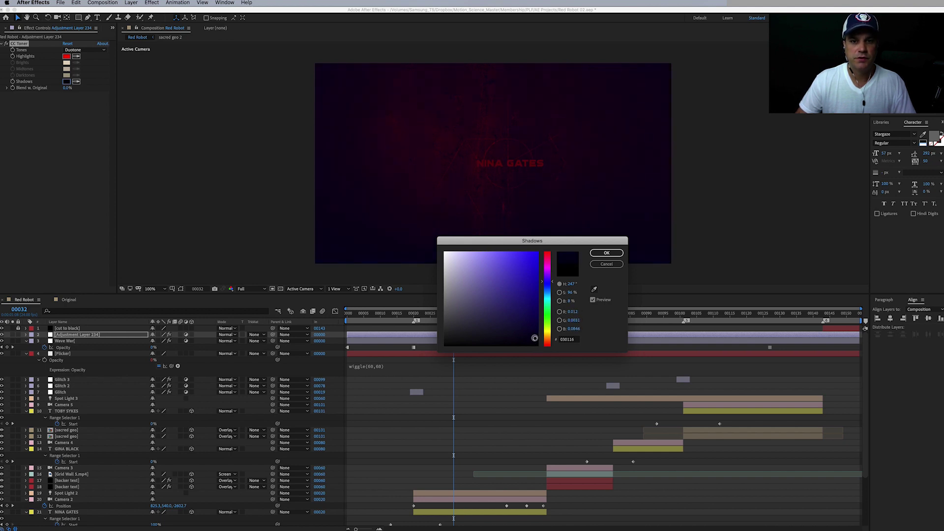
pyautogui.click(606, 252)
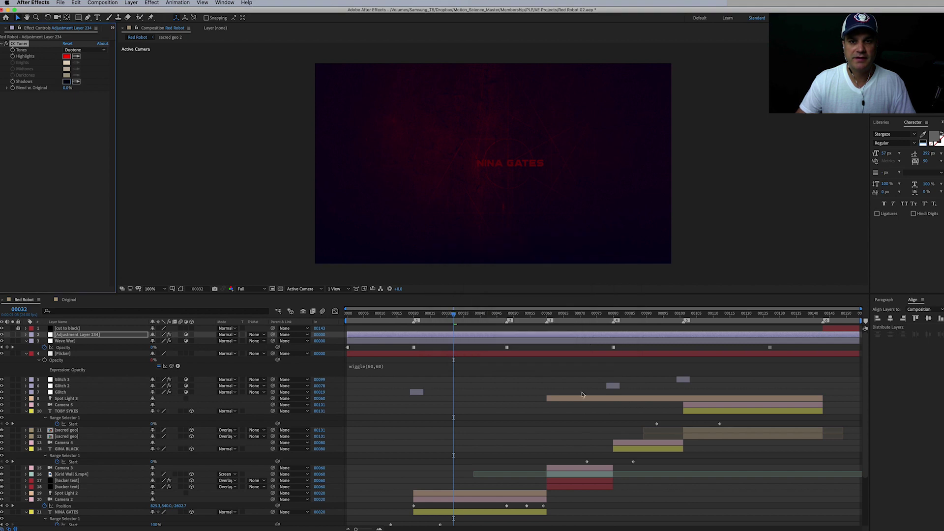
# - Try out NINA GATES fill colours: near-white, grey 959292, dark red and green
pyautogui.click(83, 513)
pyautogui.click(932, 136)
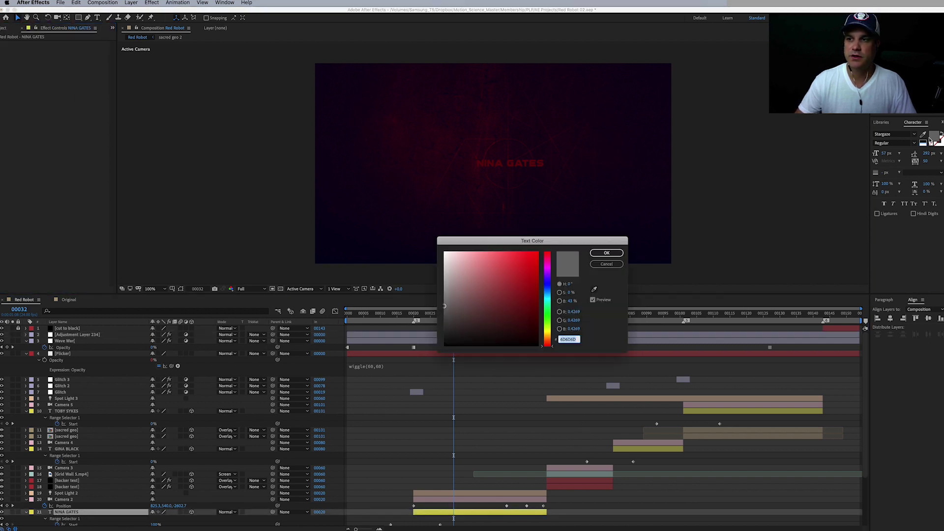
pyautogui.click(446, 254)
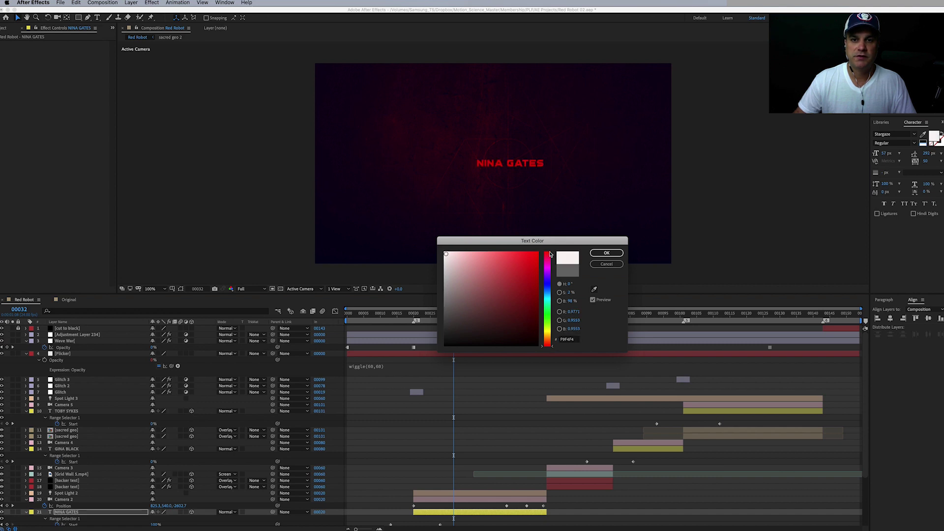
pyautogui.click(607, 264)
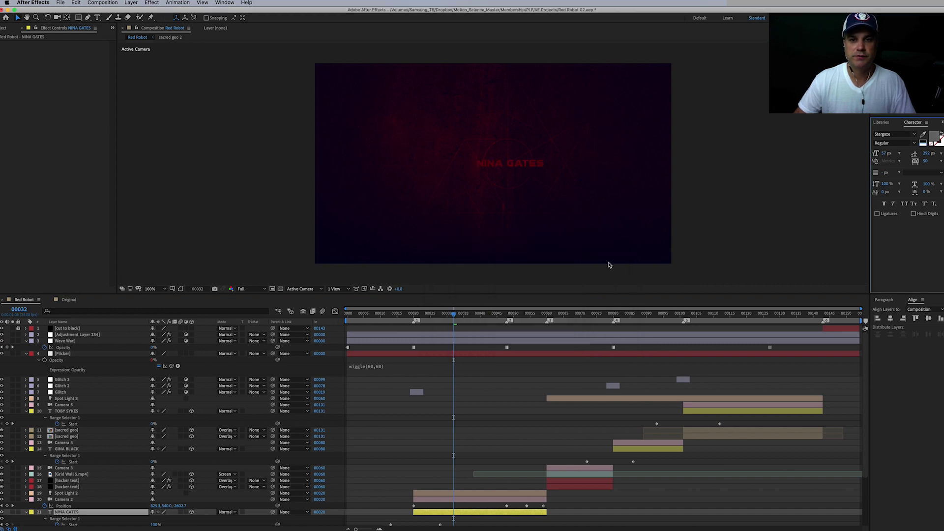
pyautogui.click(932, 138)
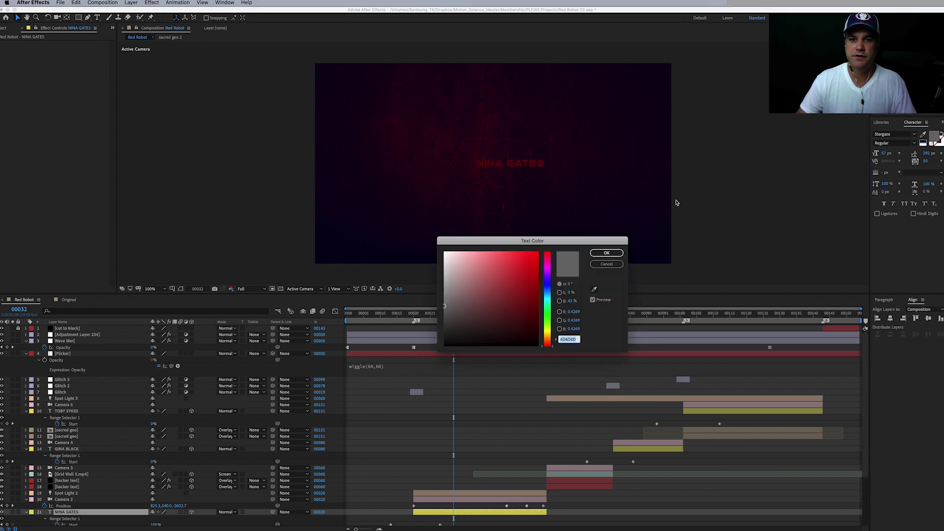
pyautogui.moveTo(443, 297); pyautogui.dragTo(445, 291)
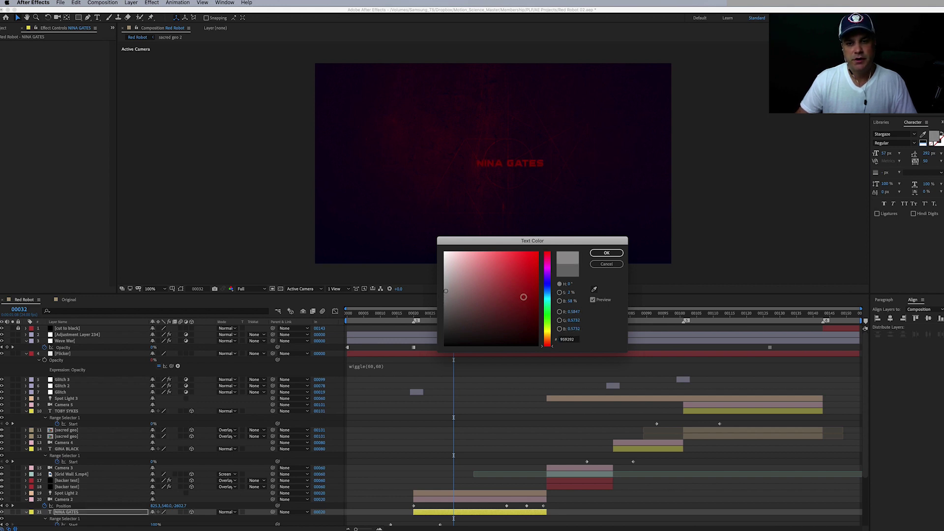
pyautogui.click(535, 304)
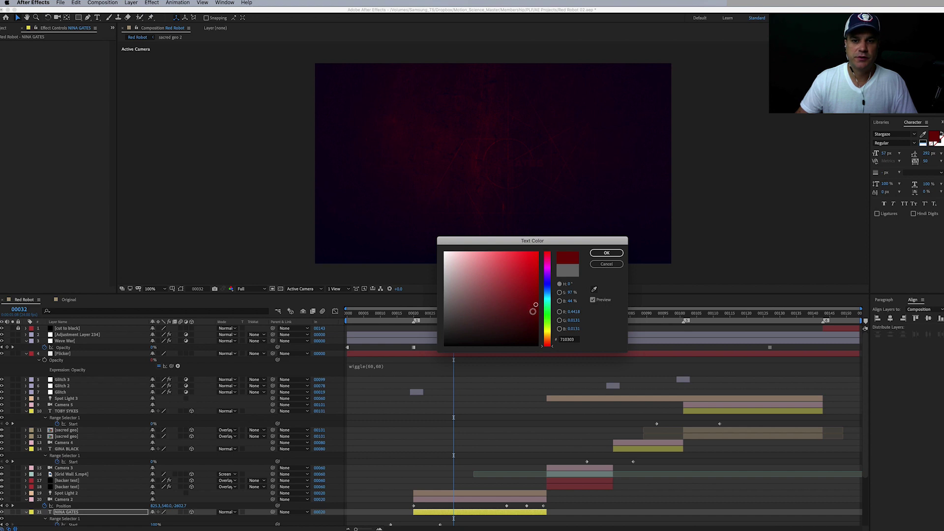
pyautogui.click(547, 305)
pyautogui.moveTo(524, 302)
pyautogui.mouseDown()
pyautogui.moveTo(541, 280)
pyautogui.moveTo(494, 279)
pyautogui.mouseUp()
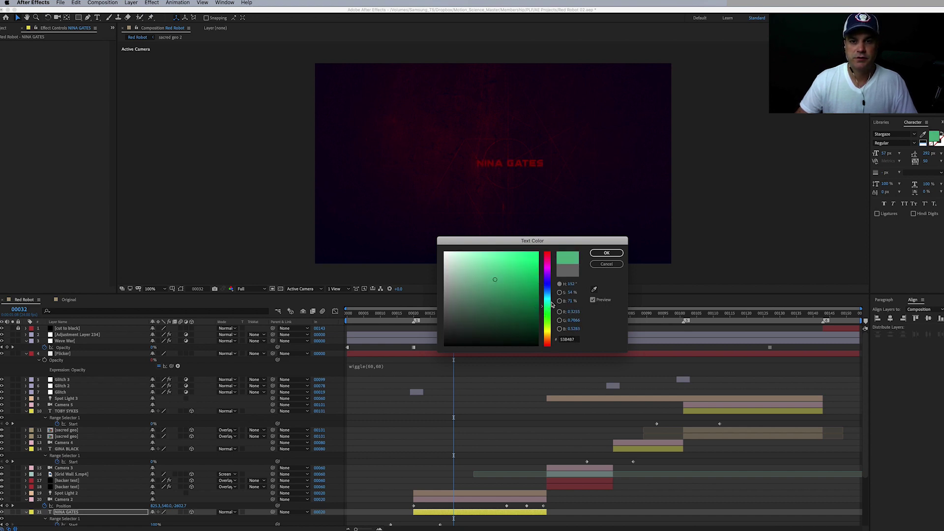
pyautogui.click(606, 254)
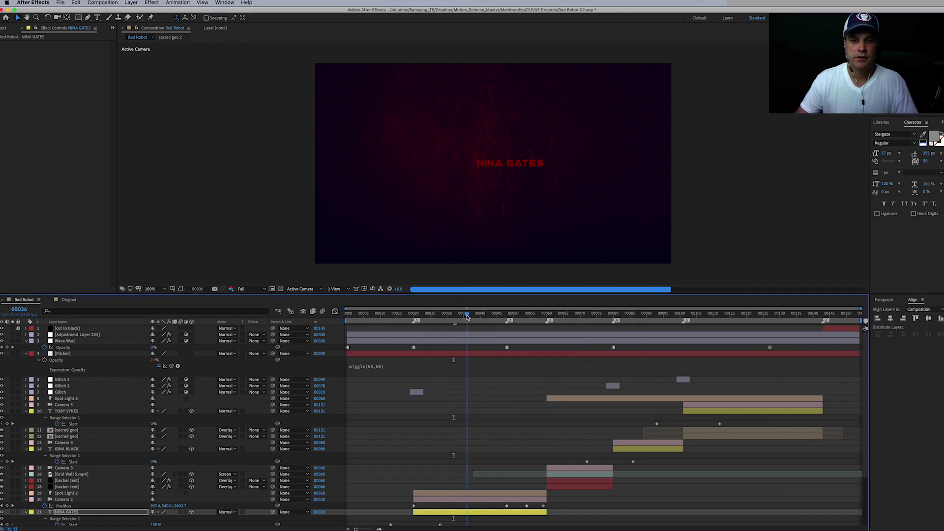
pyautogui.click(388, 320)
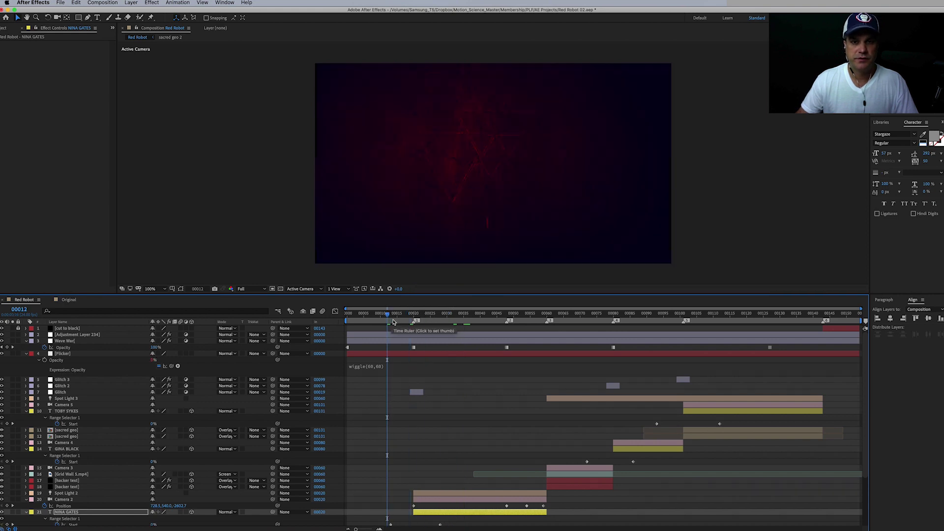
pyautogui.click(467, 320)
pyautogui.moveTo(474, 319); pyautogui.dragTo(480, 318)
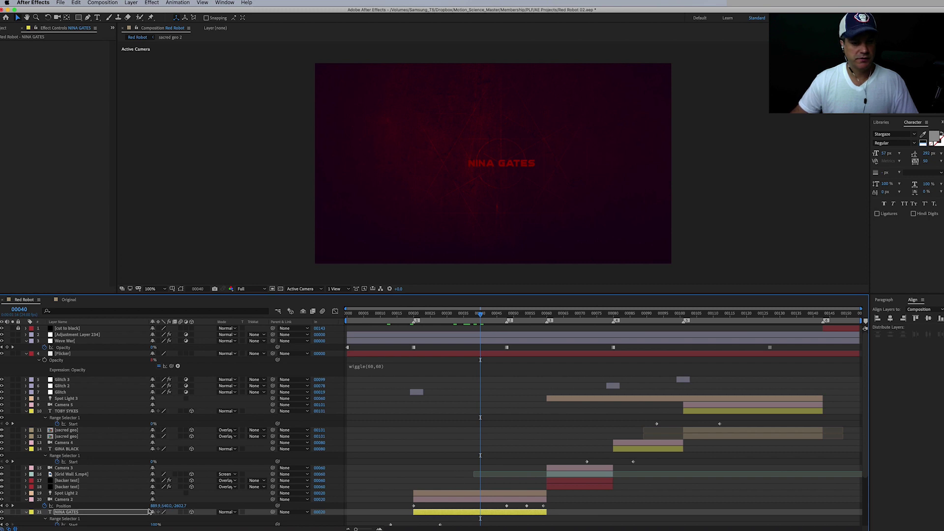
pyautogui.click(119, 513)
pyautogui.click(934, 138)
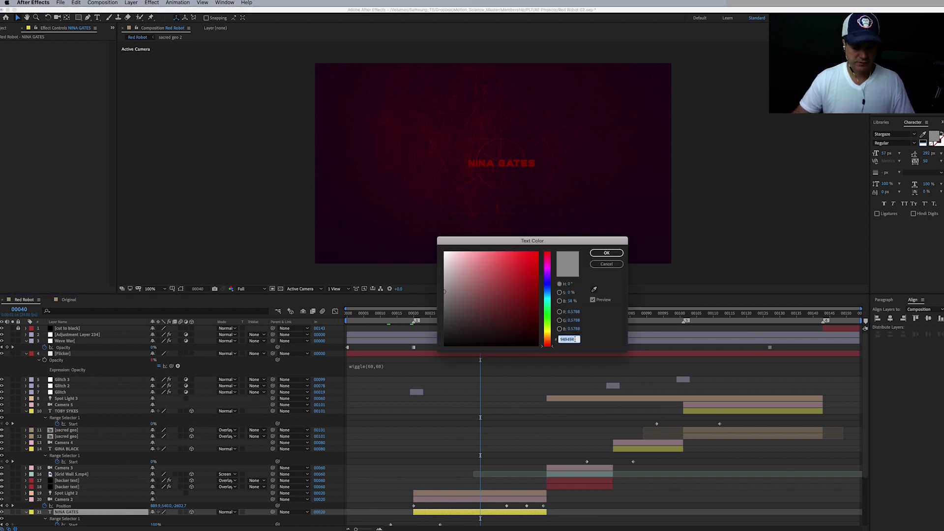
pyautogui.click(606, 253)
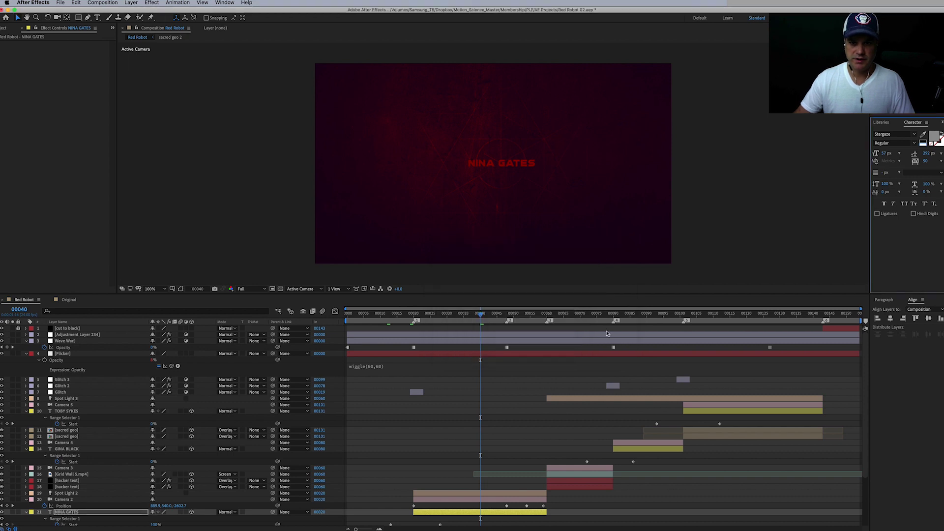
# - At frame 00090, confirm the GINA BLACK title's fill colour
pyautogui.click(646, 319)
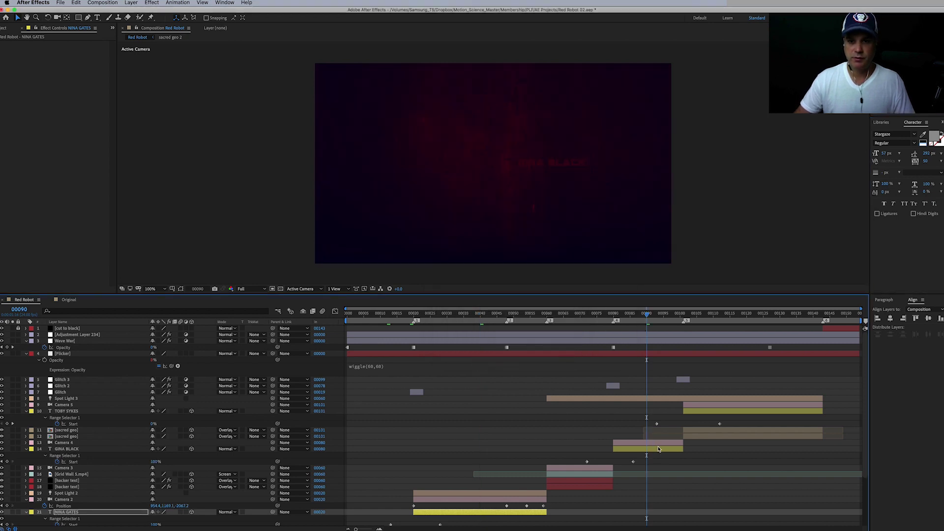
pyautogui.click(659, 450)
pyautogui.click(936, 138)
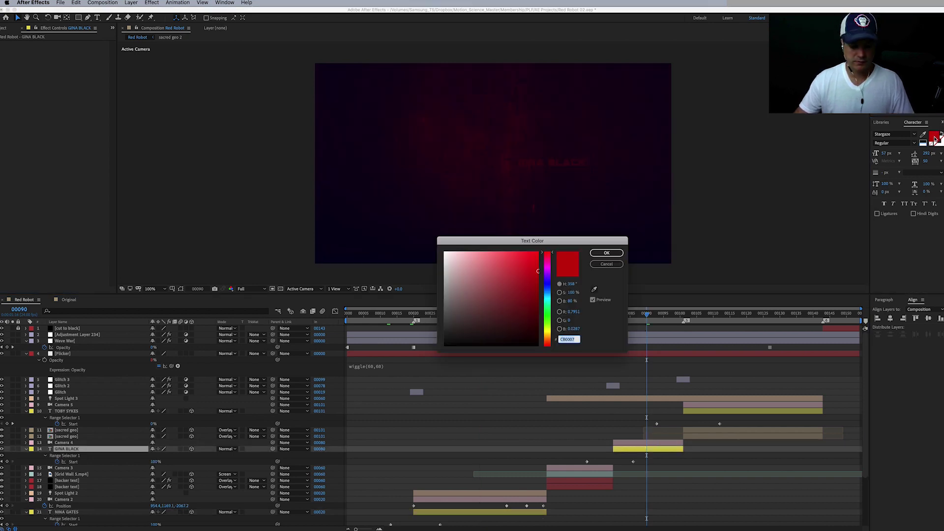
pyautogui.click(607, 253)
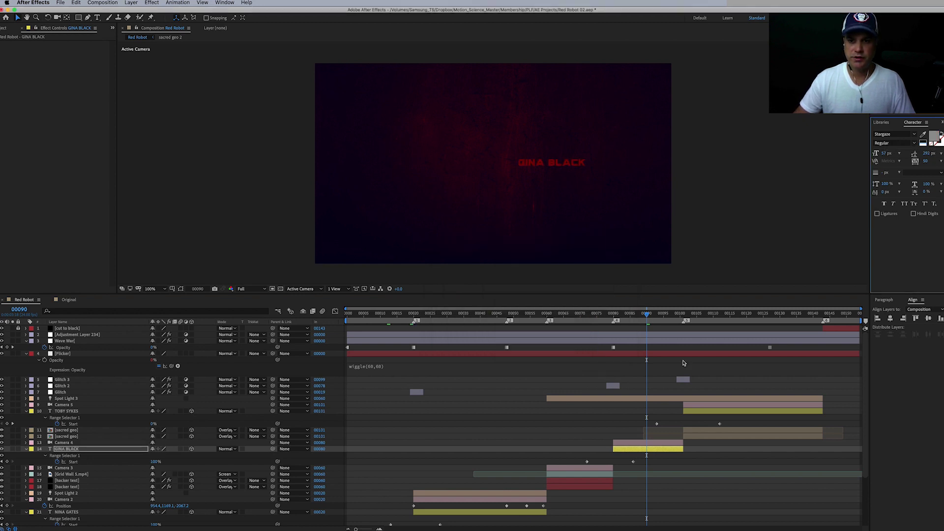
pyautogui.click(722, 315)
pyautogui.click(737, 411)
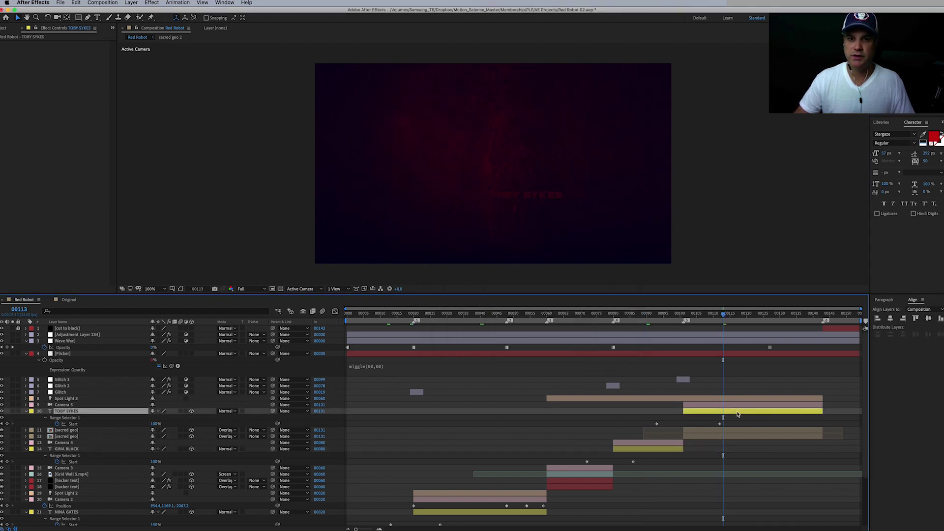
pyautogui.click(935, 139)
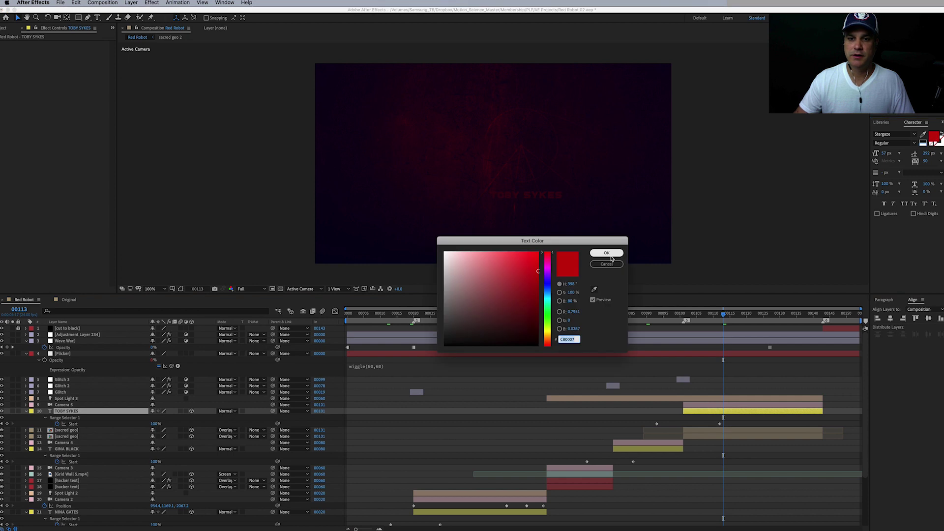
pyautogui.write('949494')
pyautogui.click(606, 253)
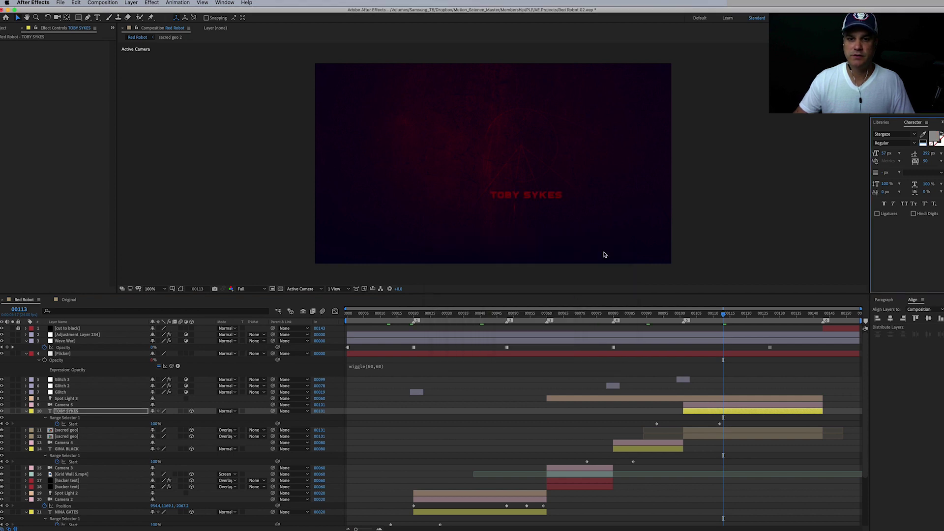
pyautogui.click(732, 321)
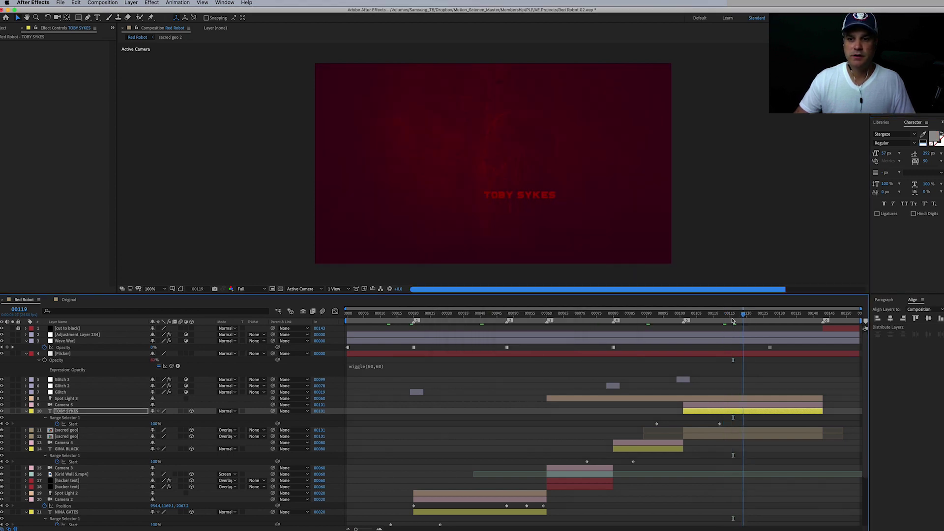
pyautogui.moveTo(732, 321); pyautogui.dragTo(733, 320)
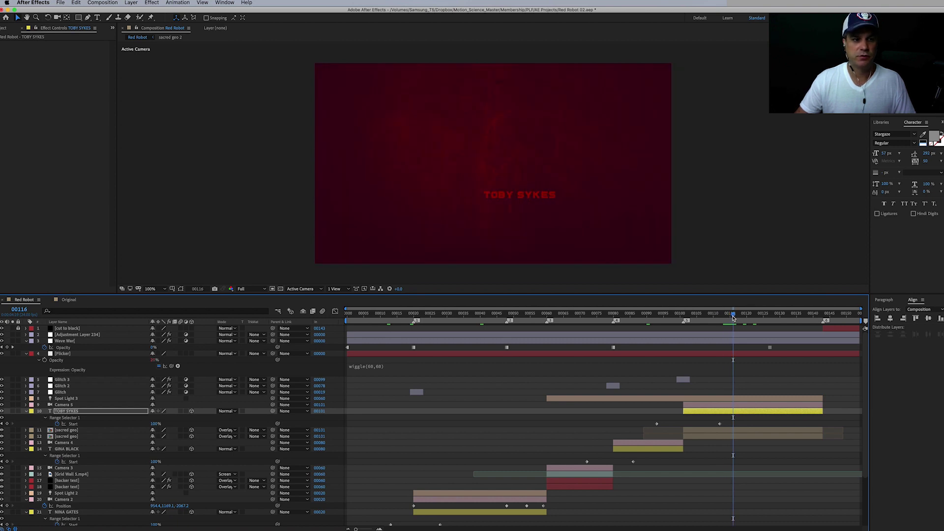
pyautogui.moveTo(74, 355); pyautogui.dragTo(79, 334)
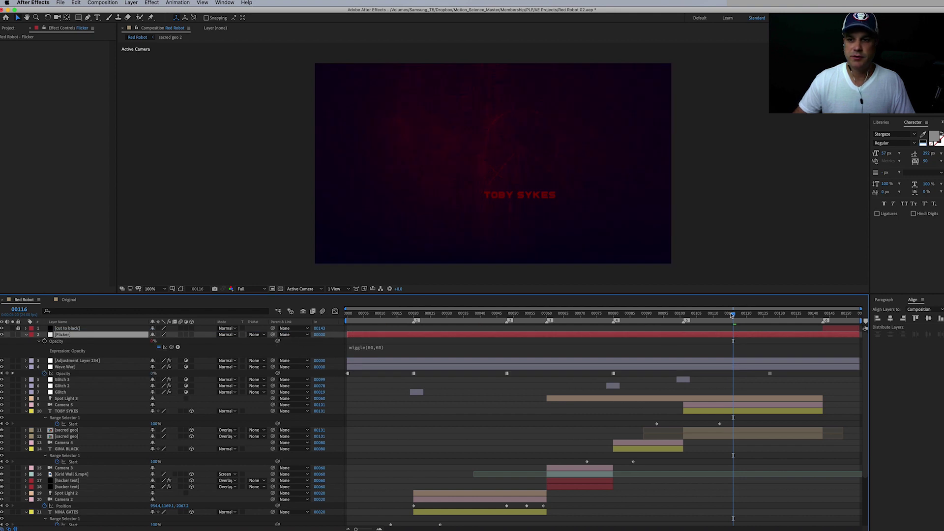
# - Set the Flicker layer to Overlay blending and preview the title reveal
pyautogui.moveTo(731, 315); pyautogui.dragTo(637, 318)
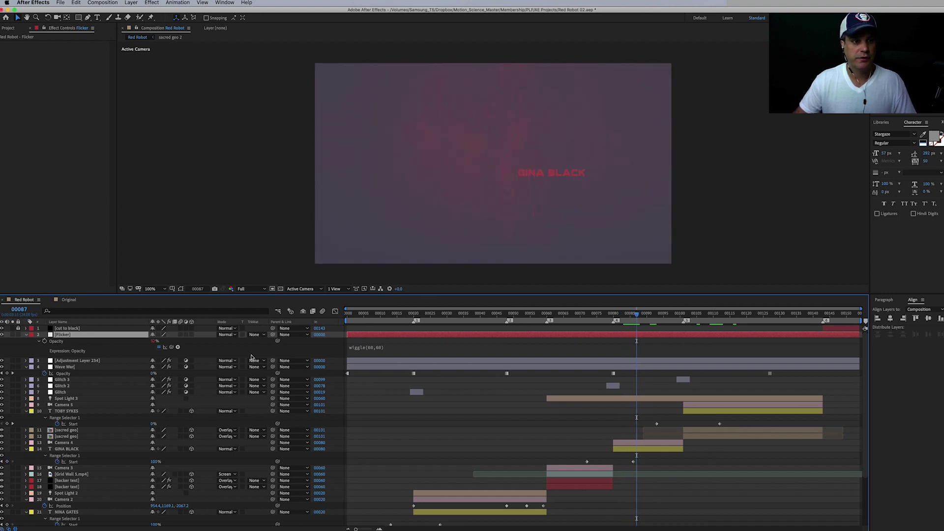
pyautogui.click(227, 334)
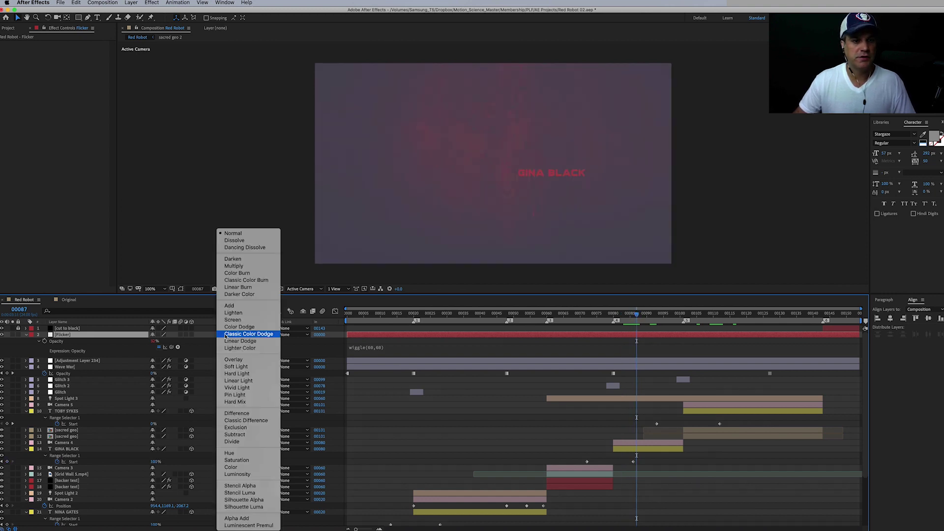
pyautogui.click(256, 361)
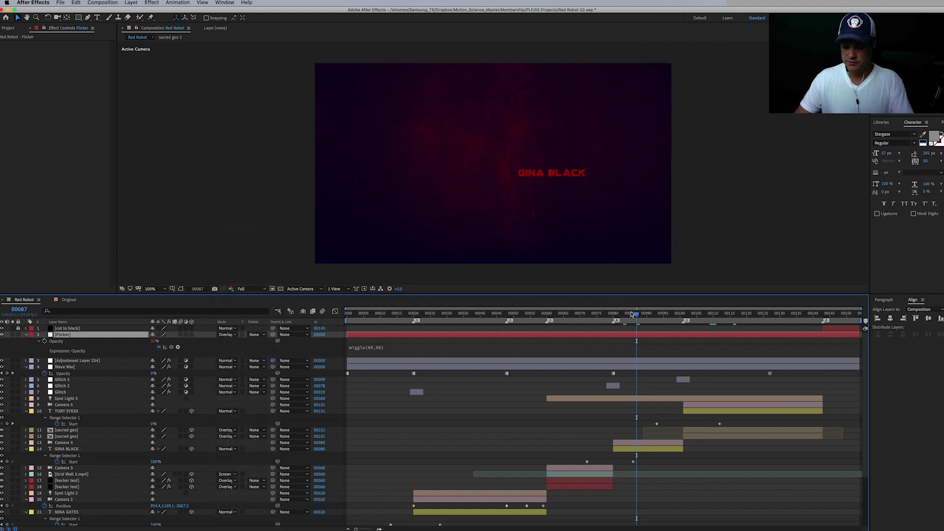
pyautogui.press('space')
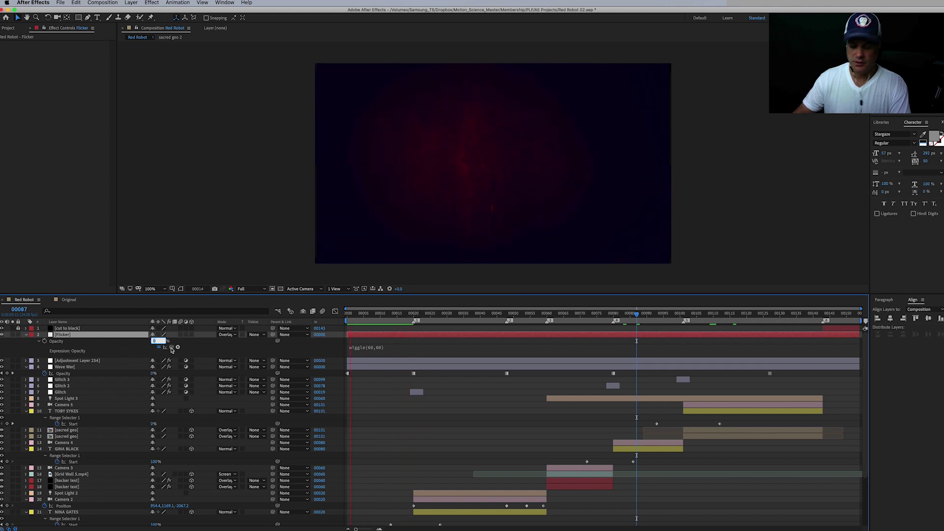
# - Retune the Flicker opacity base value and change its blend mode to Soft Light
pyautogui.press('Return')
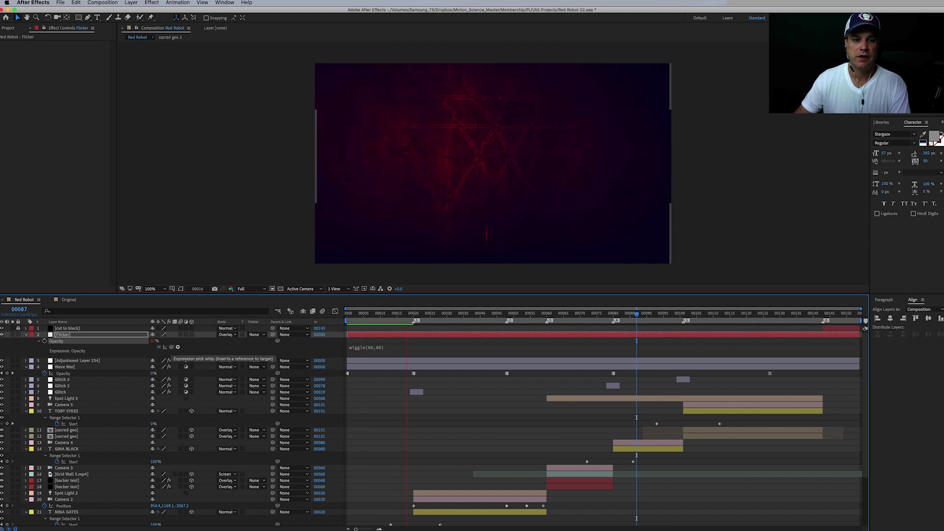
pyautogui.click(154, 340)
pyautogui.press('Return')
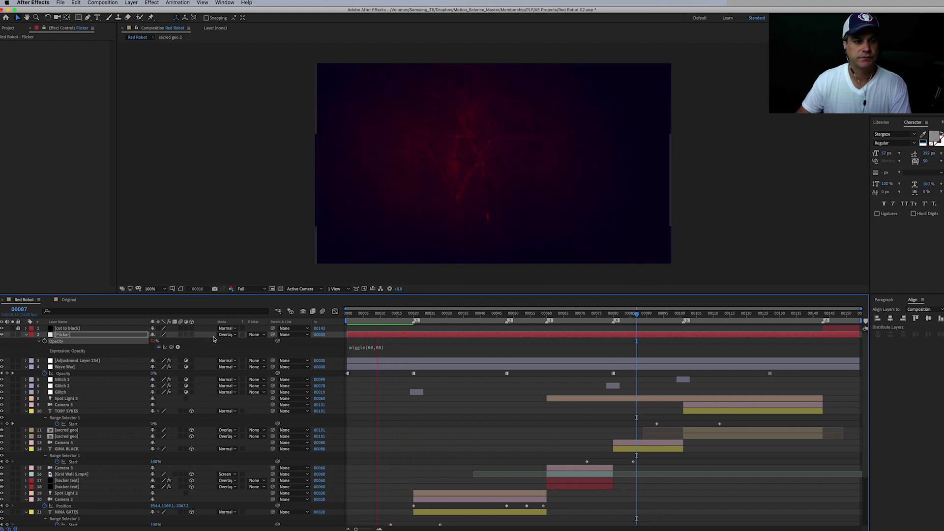
pyautogui.click(228, 335)
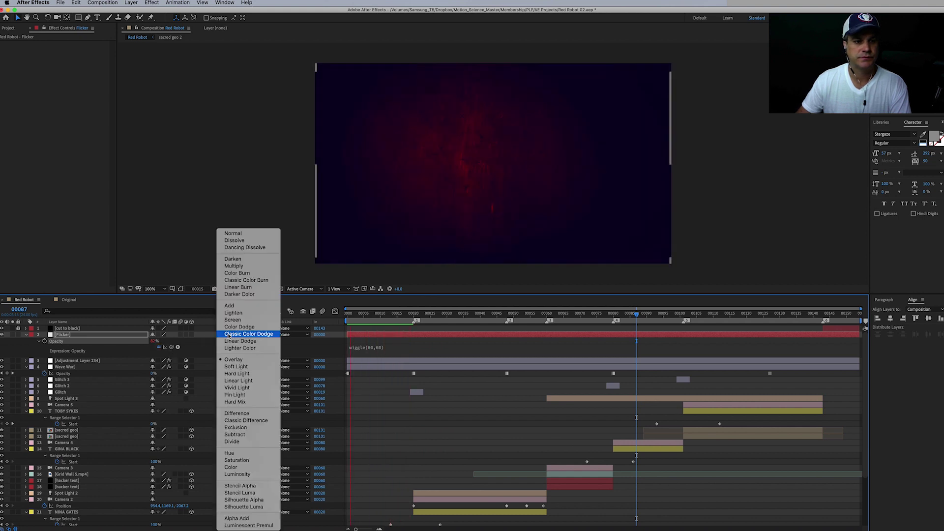
pyautogui.click(236, 366)
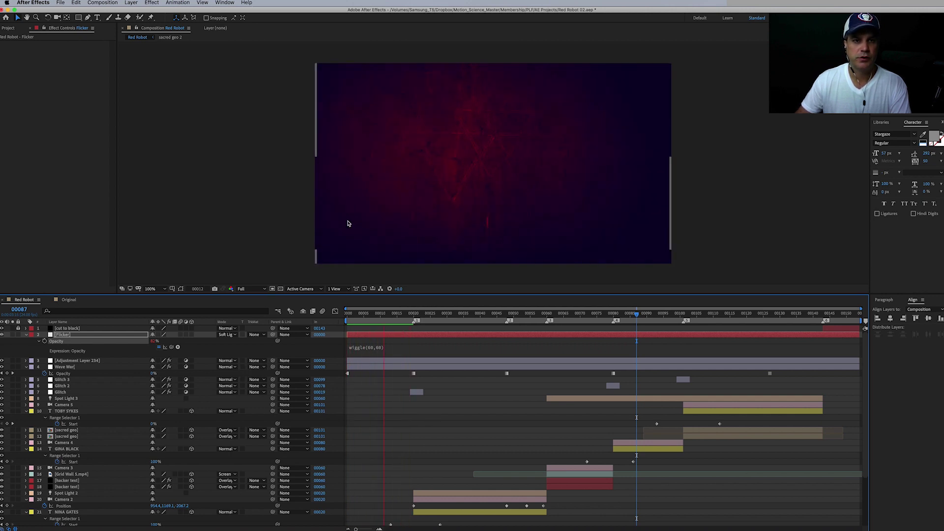
pyautogui.click(399, 317)
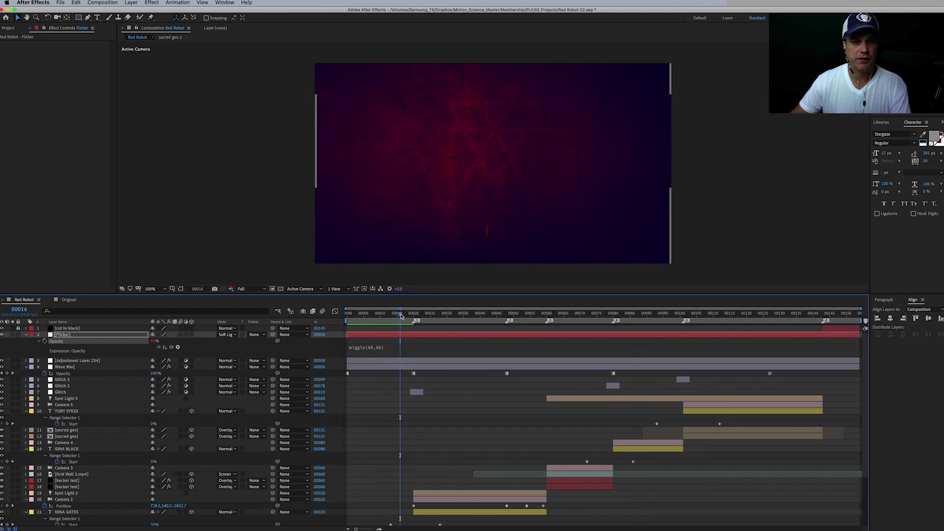
# - Set Wave Warp Pinning to All Edges and preview, stopping at frame 00020
pyautogui.click(96, 368)
pyautogui.click(96, 97)
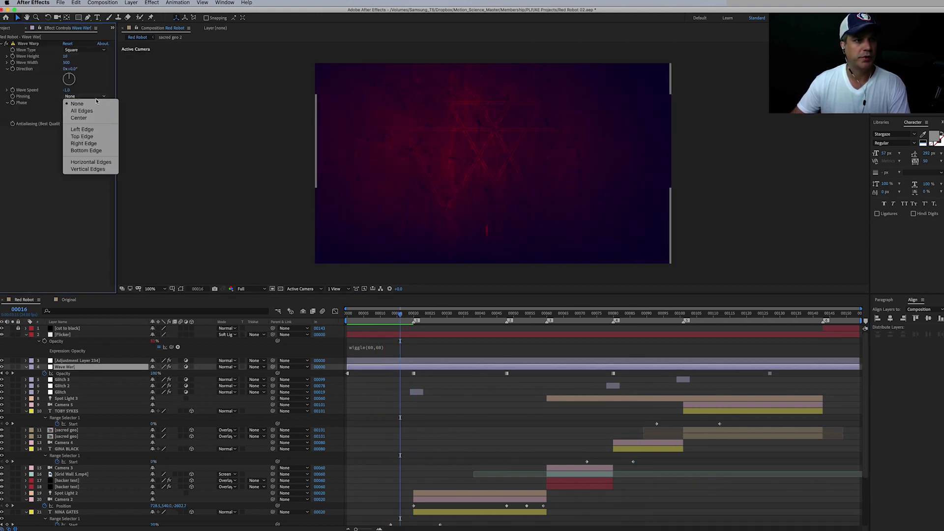
pyautogui.click(96, 111)
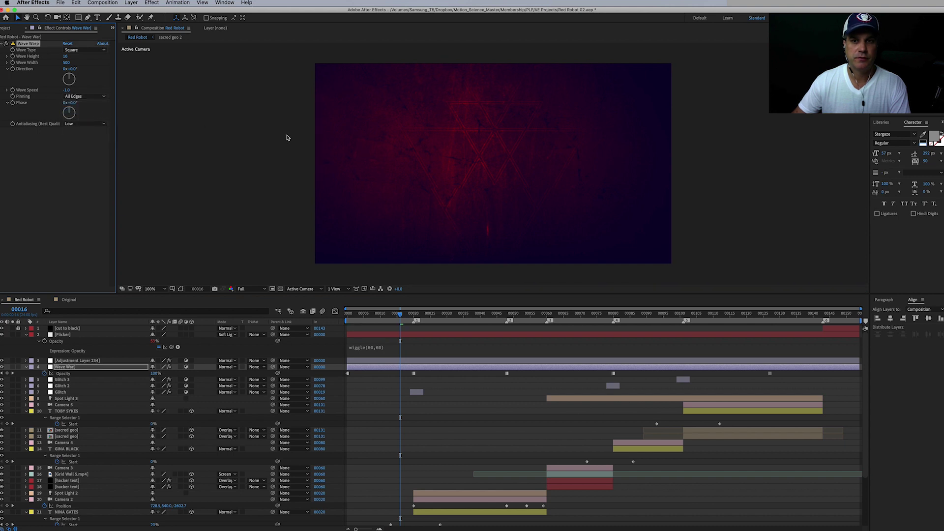
pyautogui.press('space')
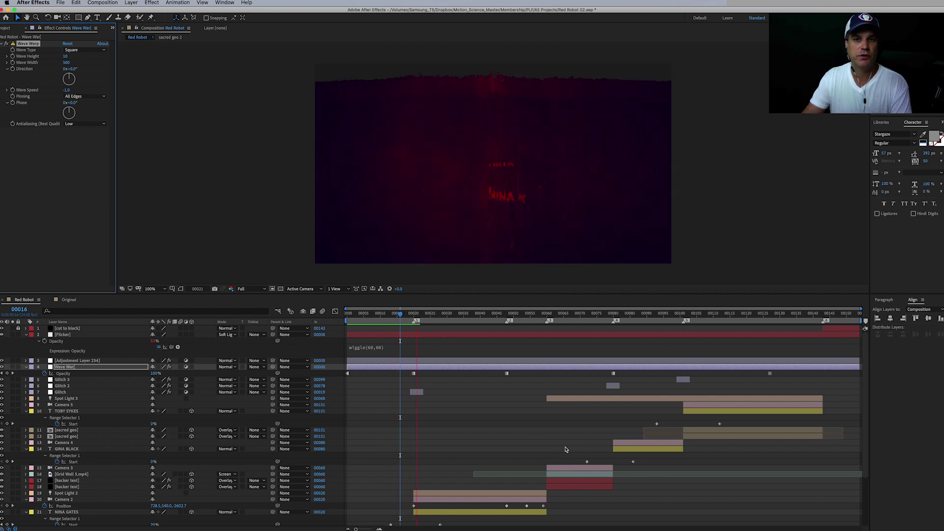
pyautogui.click(414, 314)
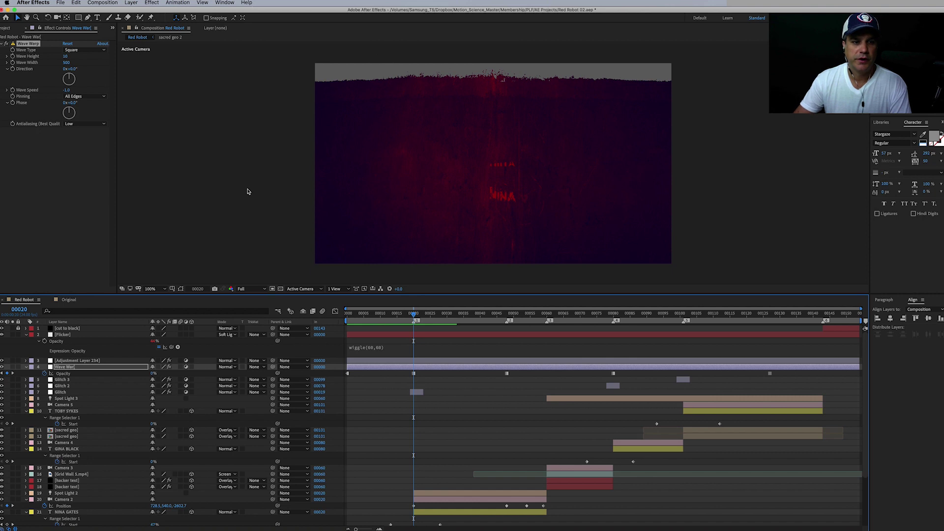
pyautogui.scroll(-5, 113, 459)
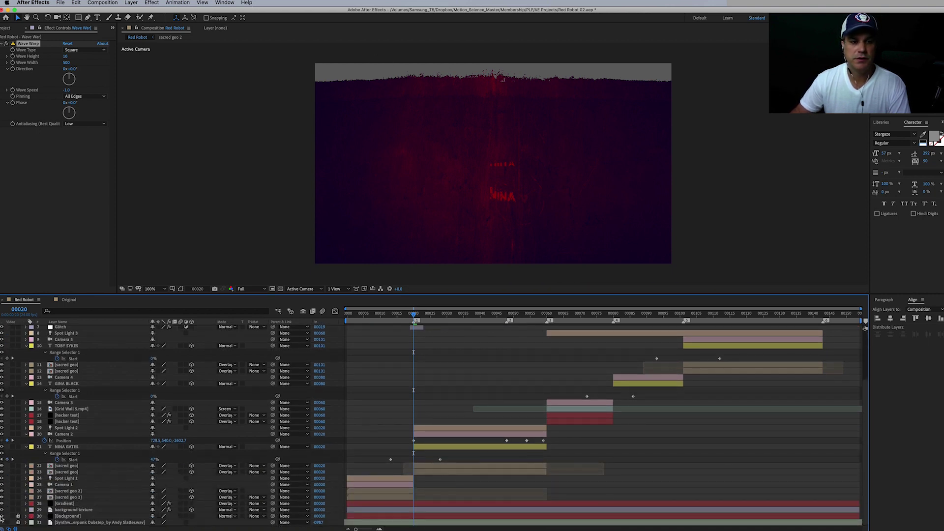
# - Try scaling the Background layer to 140%, then undo it
pyautogui.click(68, 517)
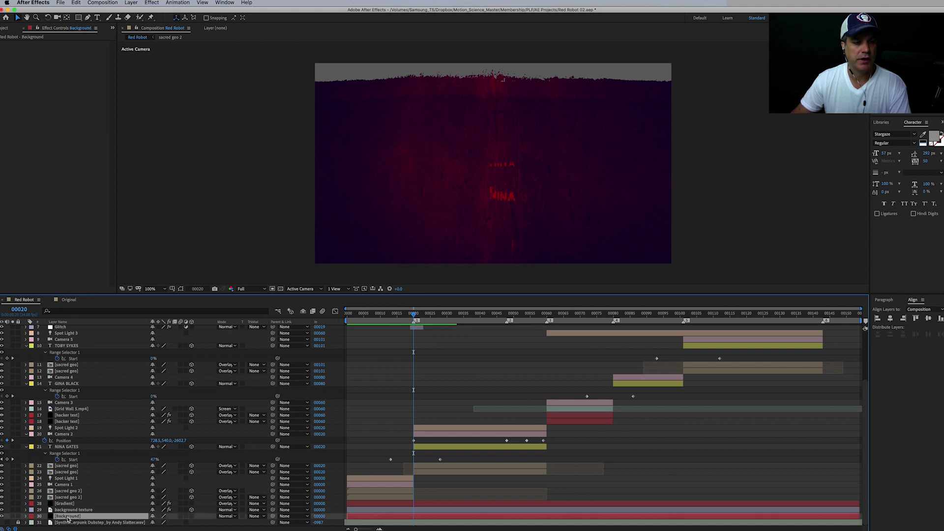
pyautogui.press('s')
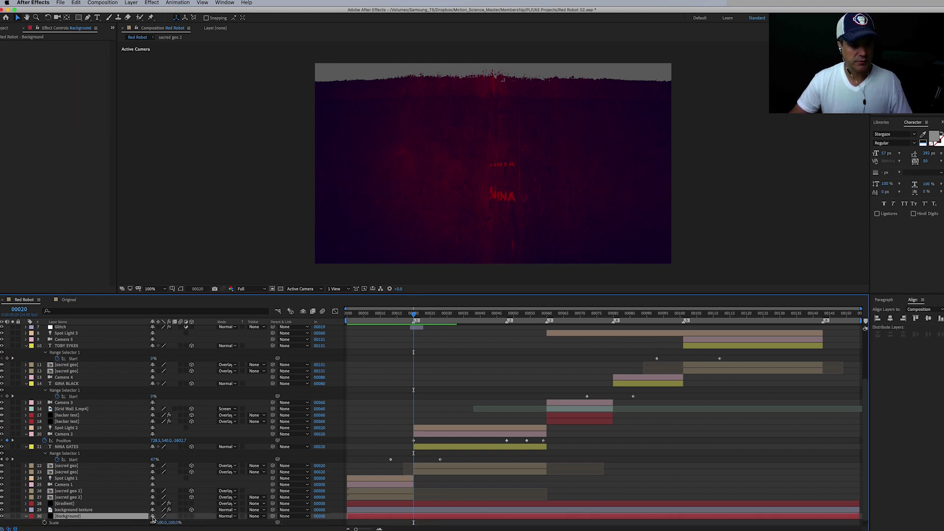
pyautogui.moveTo(170, 523); pyautogui.dragTo(187, 525)
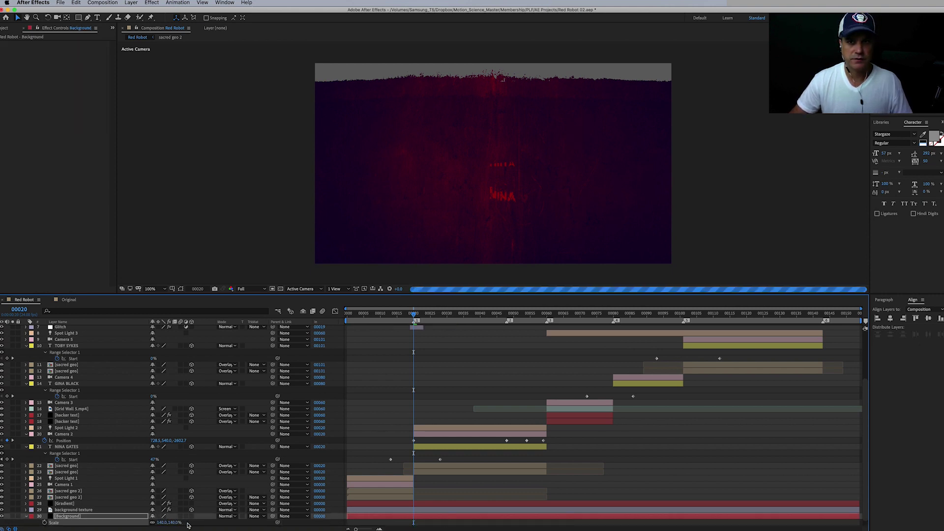
pyautogui.press('super+z')
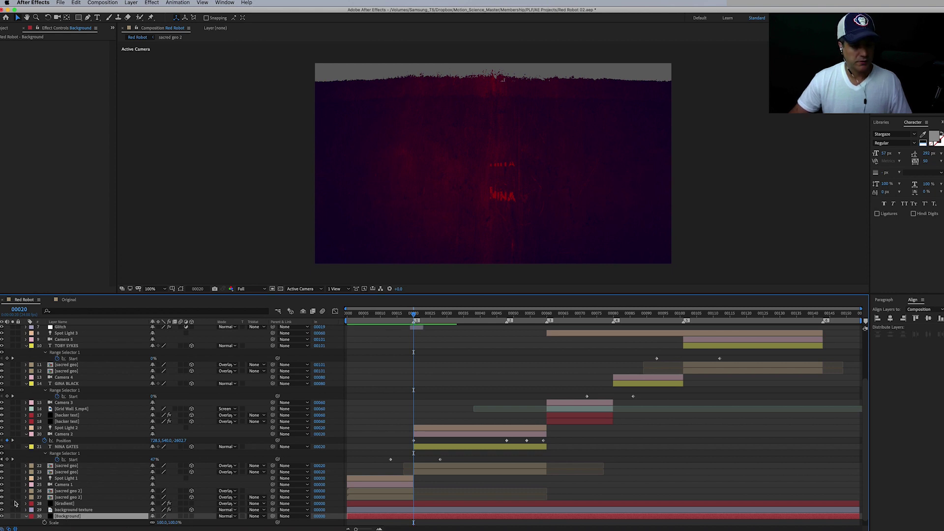
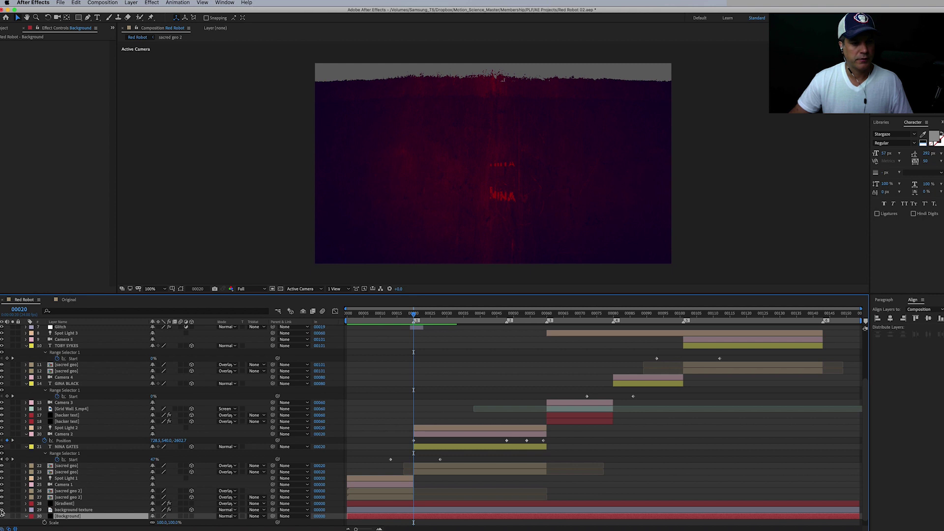
# - Set the background texture layer's Scale to 430%
pyautogui.click(74, 510)
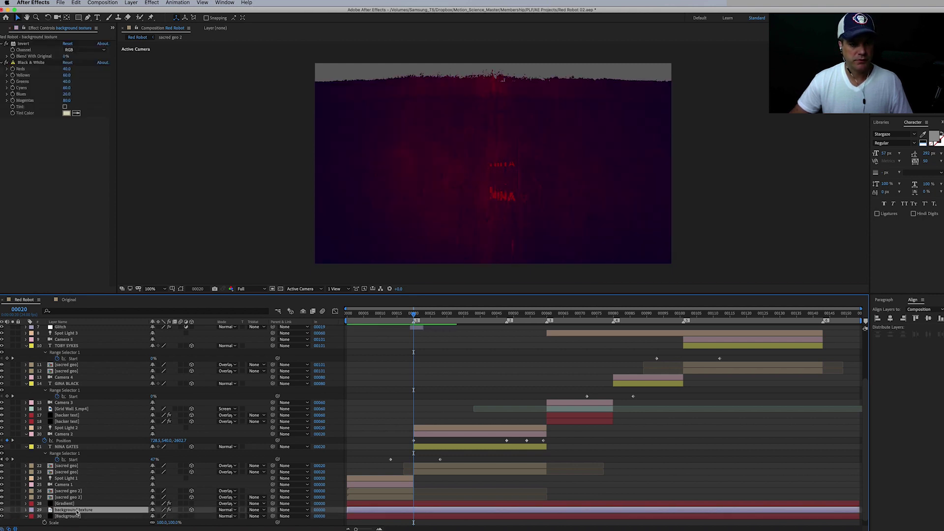
pyautogui.press('s')
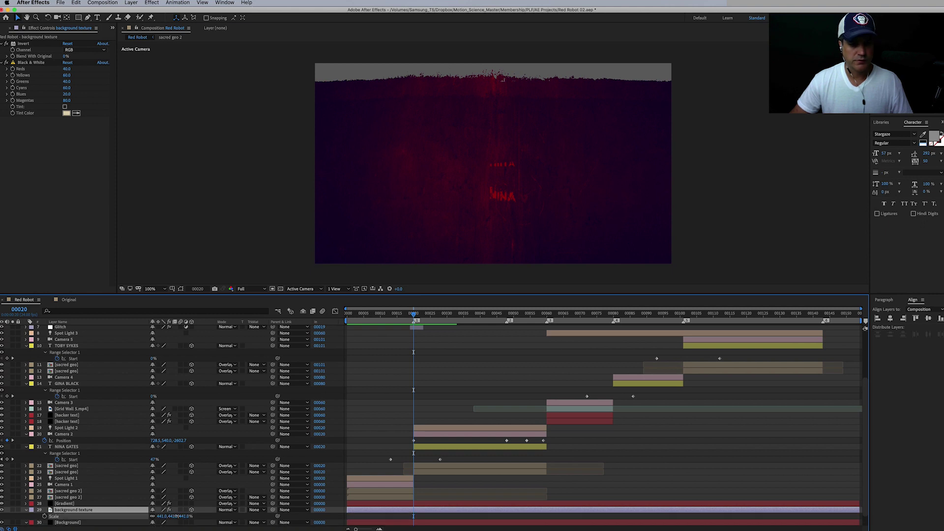
pyautogui.click(186, 516)
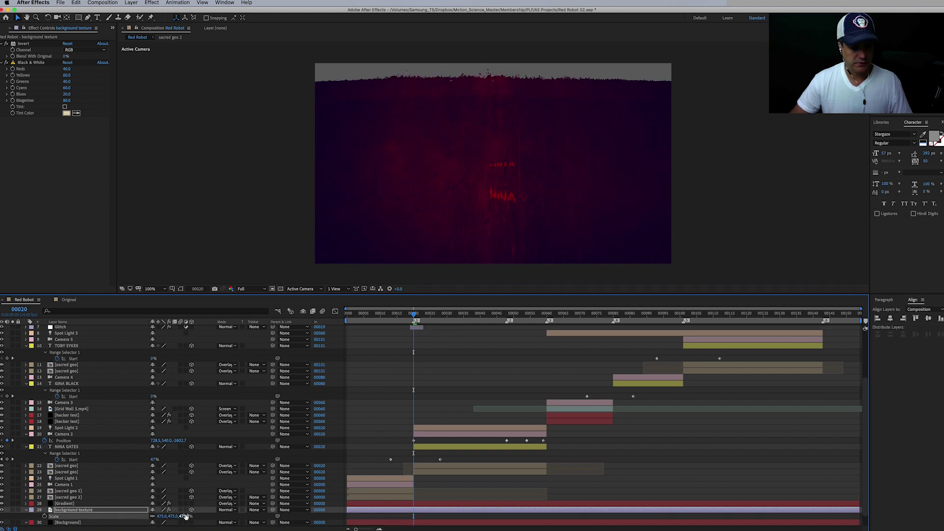
pyautogui.write('430')
pyautogui.press('Return')
pyautogui.scroll(3, 105, 490)
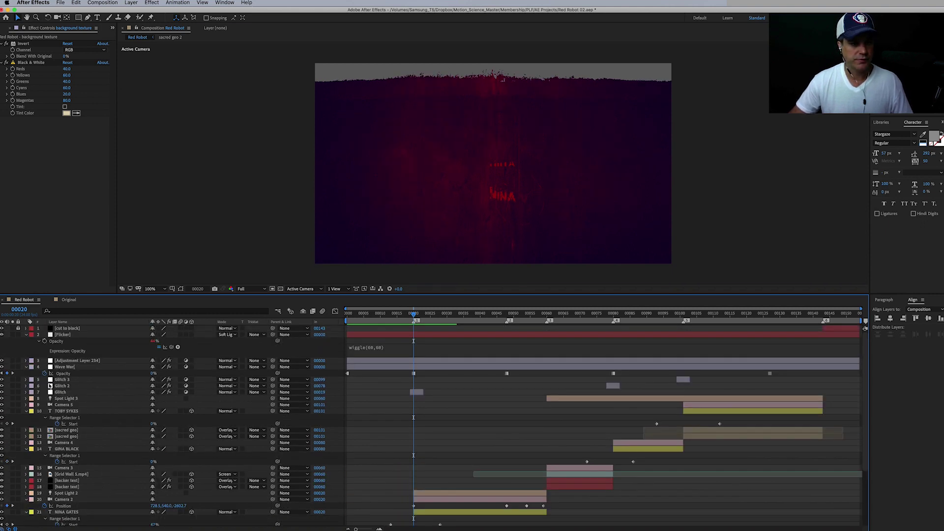
# - Turn on Wrap Pixels Around in Glitch 2's Displacement Map at the GINA B frame
pyautogui.click(61, 392)
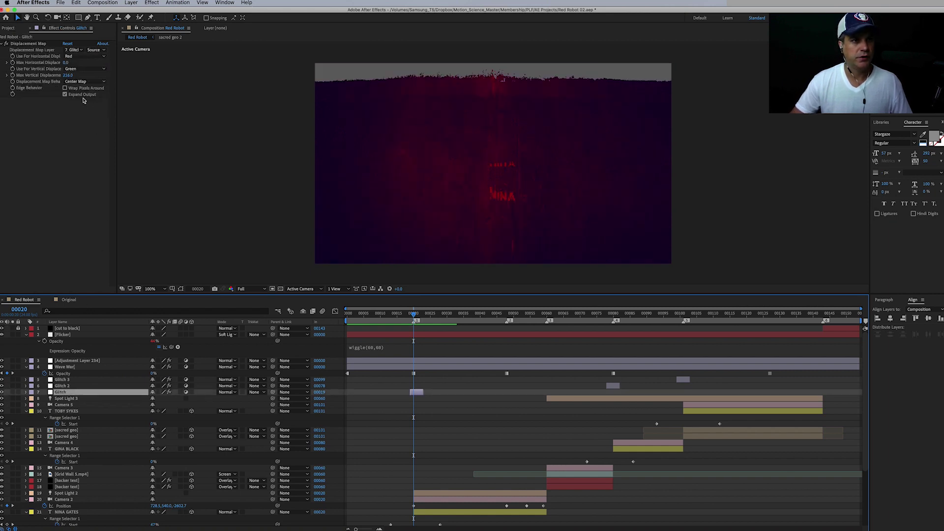
pyautogui.click(65, 88)
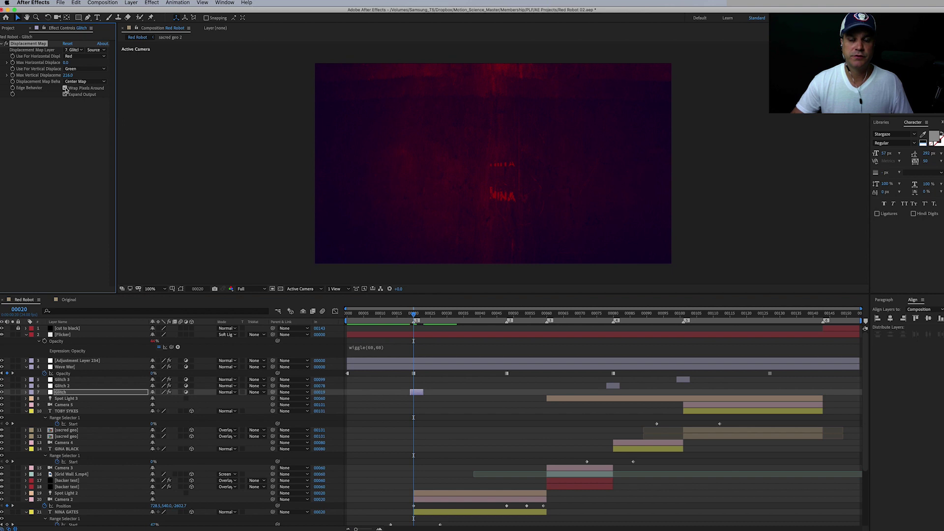
pyautogui.click(615, 320)
pyautogui.click(613, 385)
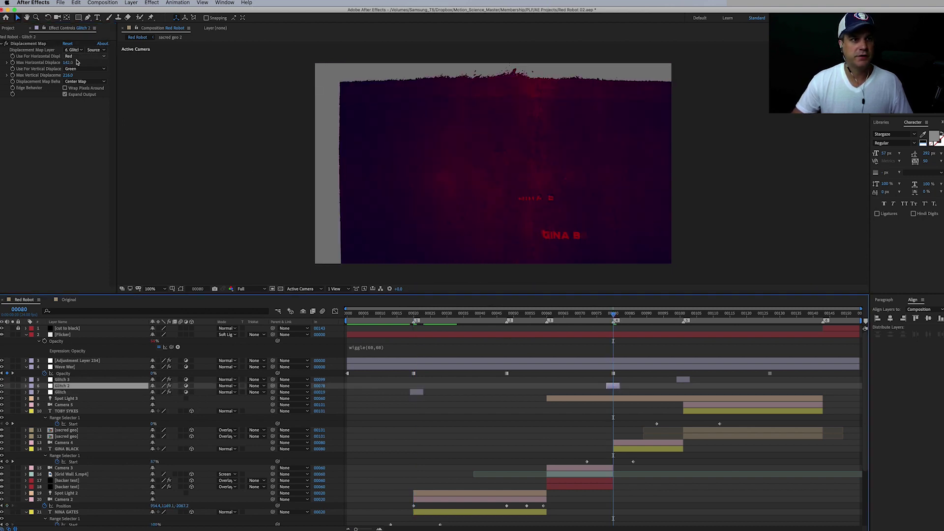
pyautogui.click(65, 89)
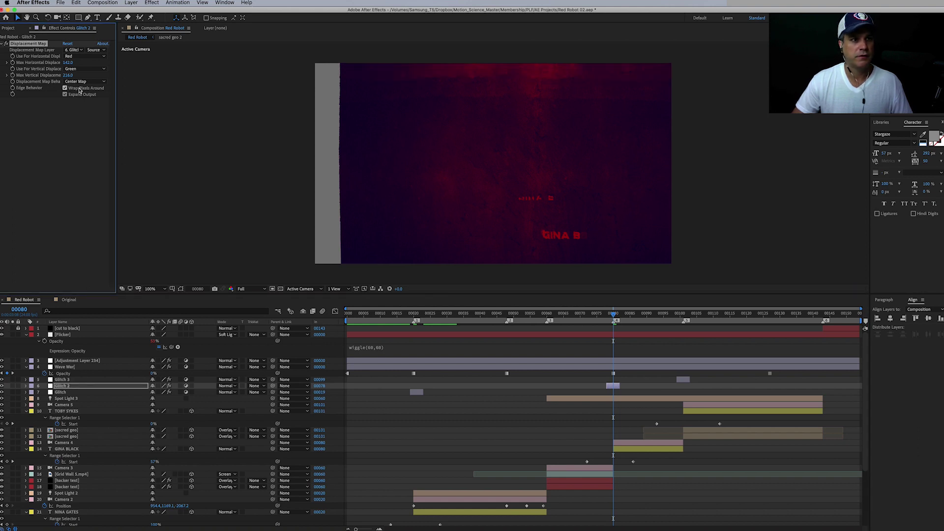
# - Set Glitch 2's Max Horizontal Displacement to 0, then select Glitch 3 at frame 101
pyautogui.click(613, 387)
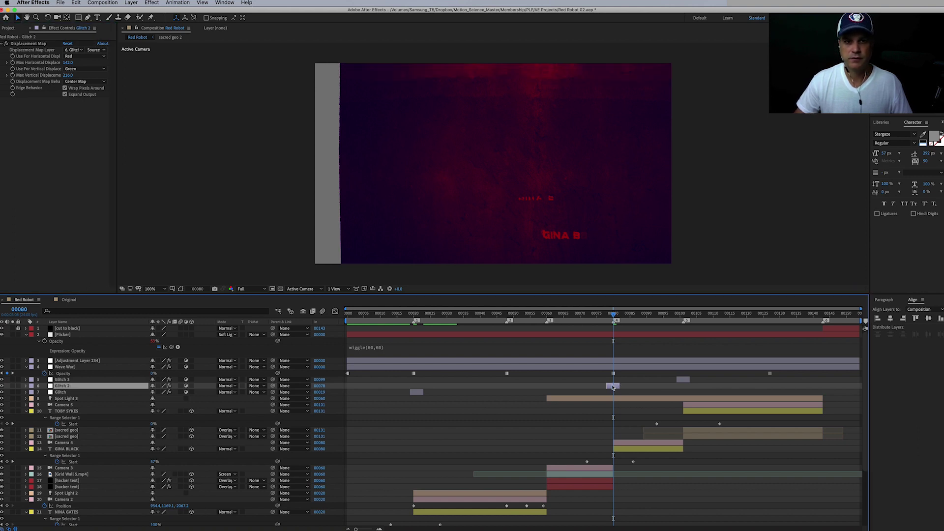
pyautogui.click(67, 63)
pyautogui.write('0')
pyautogui.press('Return')
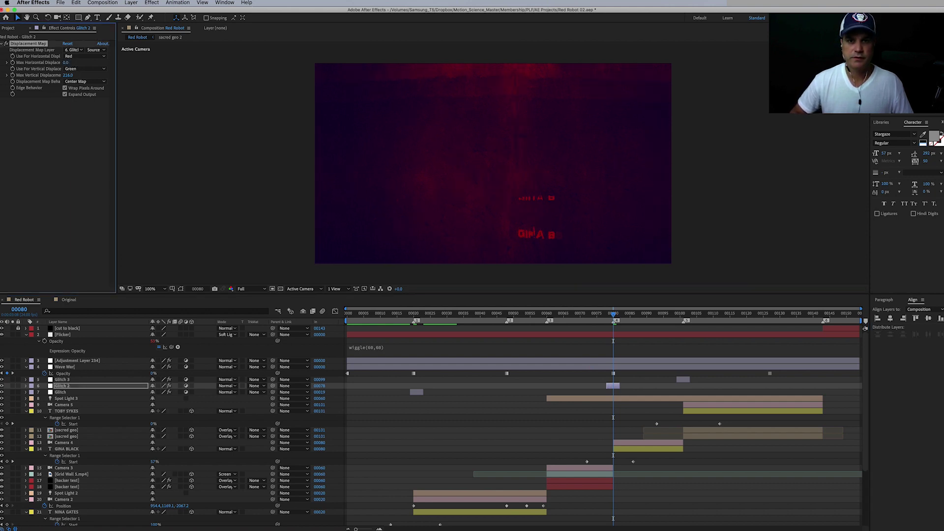
pyautogui.click(682, 315)
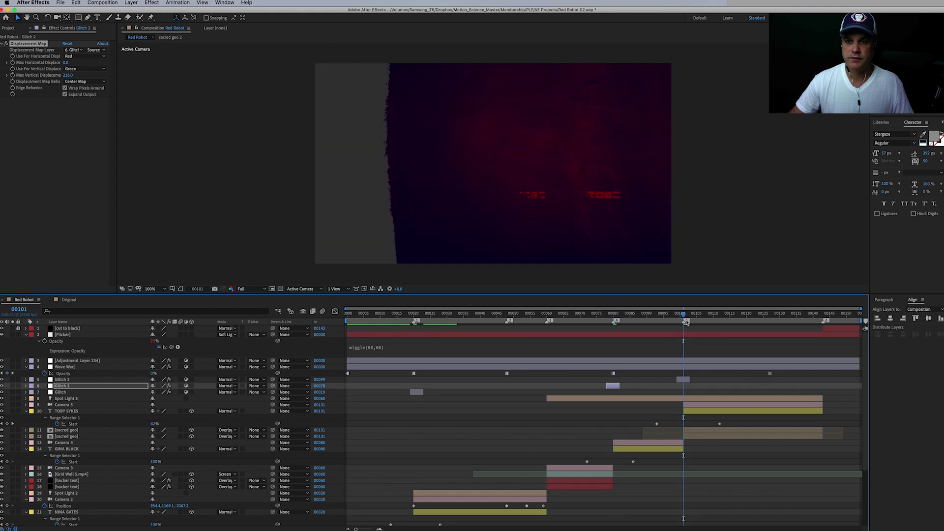
pyautogui.click(683, 380)
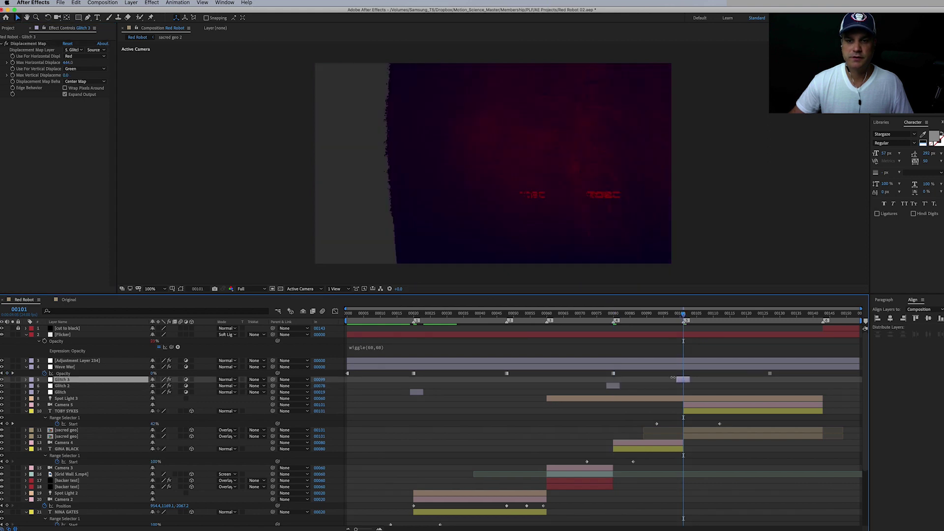
pyautogui.click(66, 89)
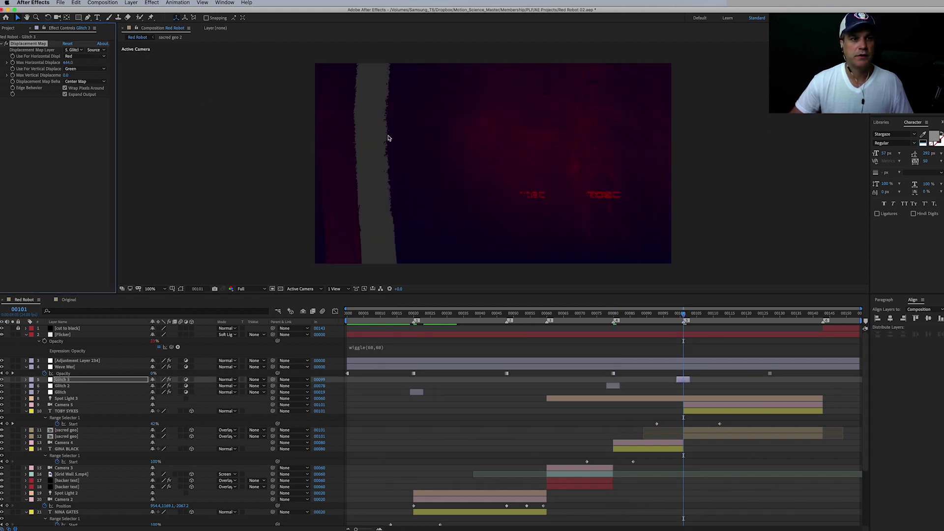
pyautogui.click(72, 56)
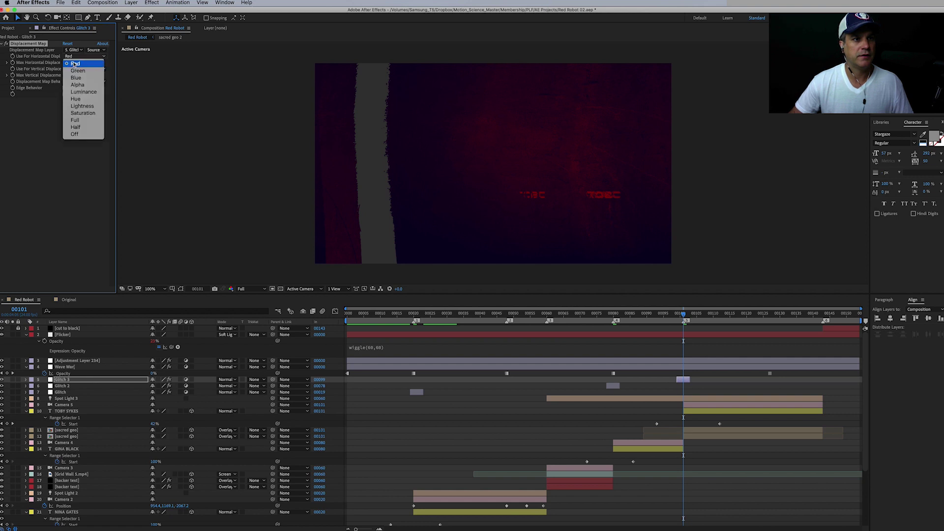
pyautogui.click(79, 71)
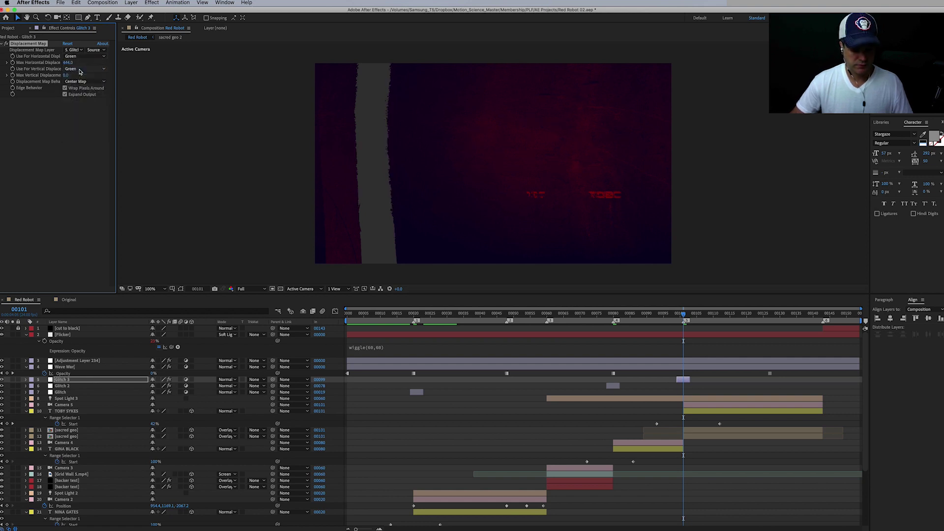
pyautogui.press('super+z')
pyautogui.click(89, 57)
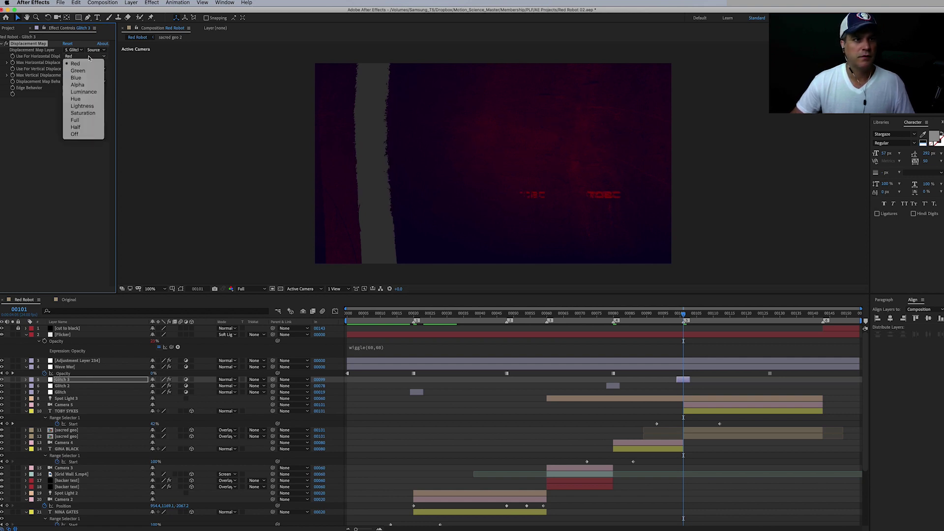
pyautogui.click(89, 79)
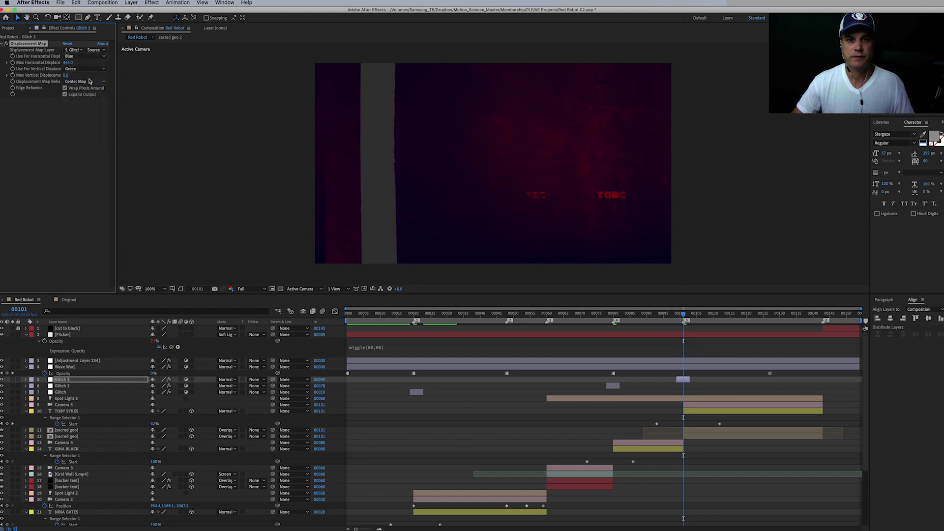
pyautogui.press('super+z')
pyautogui.click(76, 82)
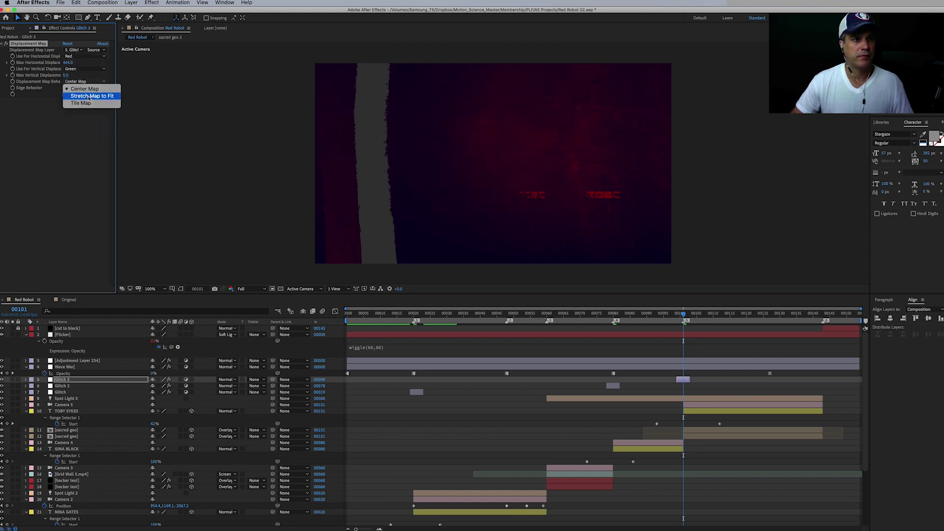
pyautogui.click(89, 97)
pyautogui.click(81, 81)
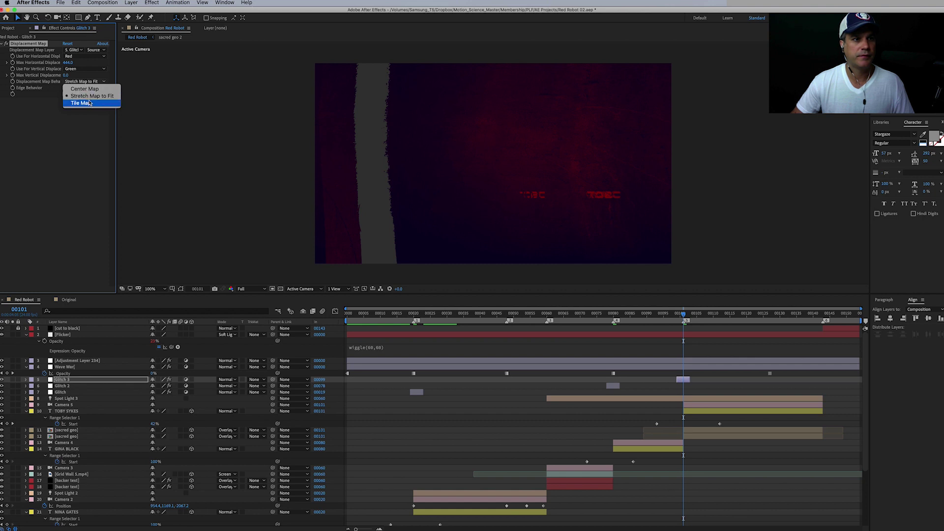
pyautogui.click(90, 103)
pyautogui.click(90, 83)
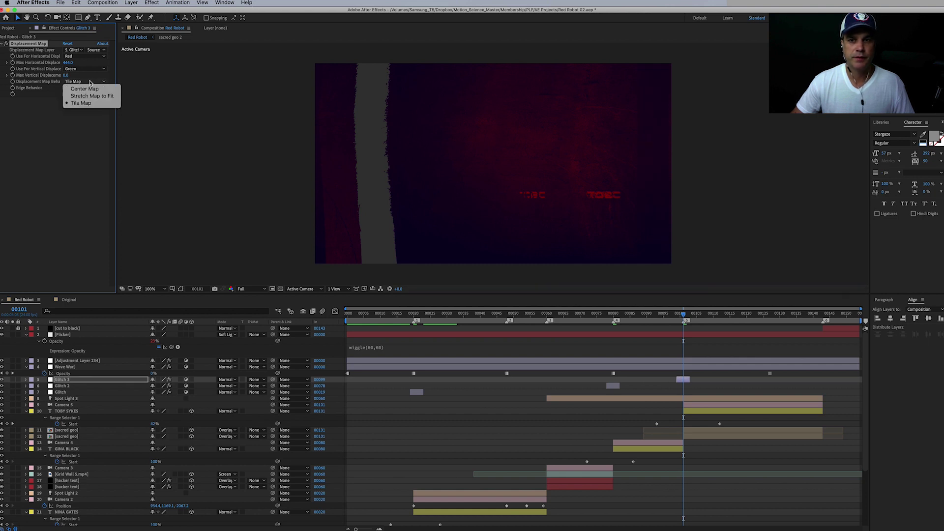
pyautogui.click(89, 89)
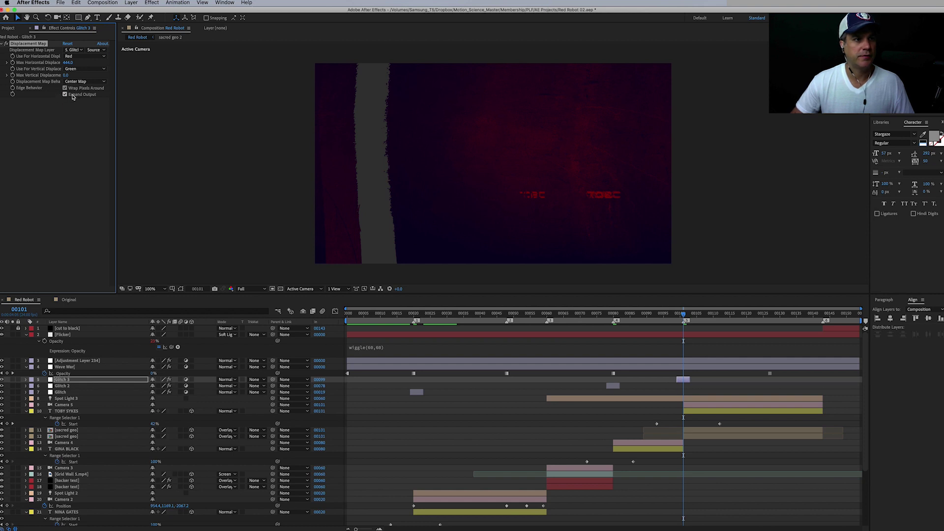
pyautogui.click(686, 382)
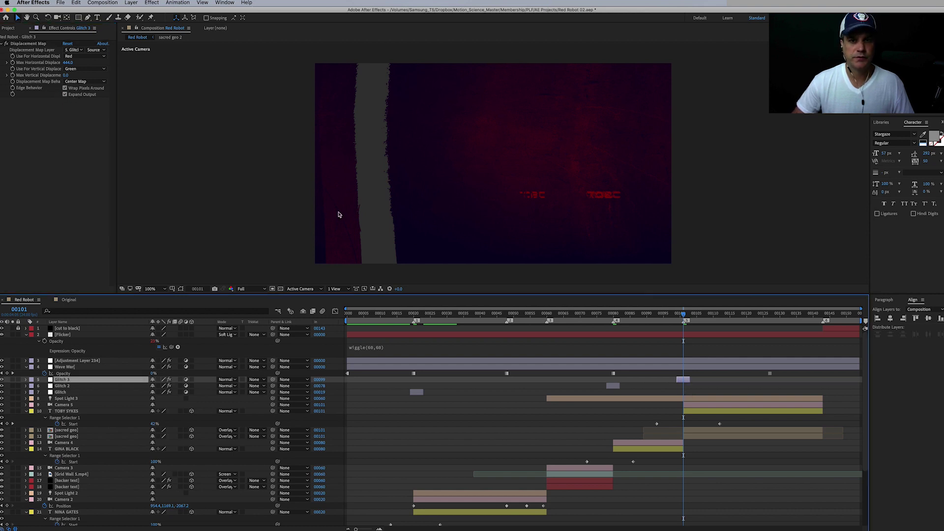
pyautogui.click(702, 437)
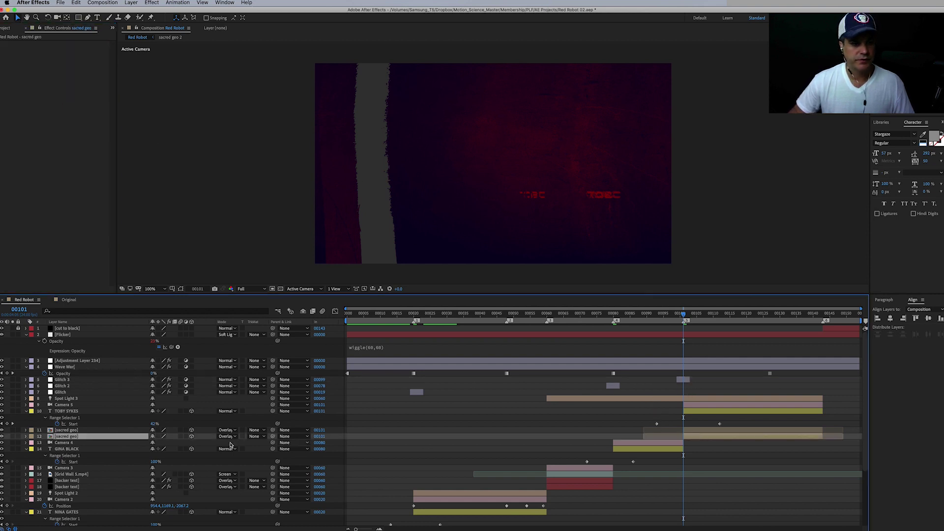
# - Check the Gradient and Background layers' visibility, then enlarge the Background to 149%
pyautogui.scroll(-4, 327, 458)
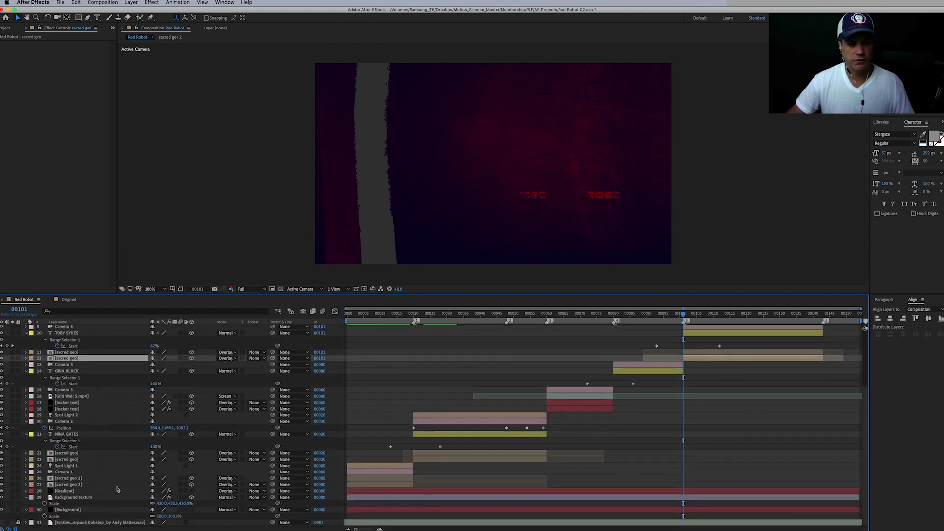
pyautogui.click(69, 484)
pyautogui.click(68, 491)
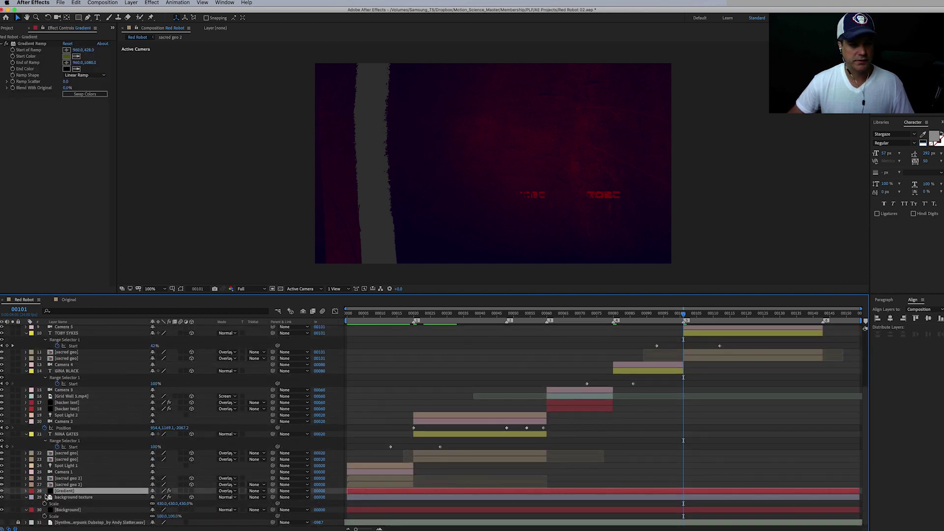
pyautogui.click(2, 491)
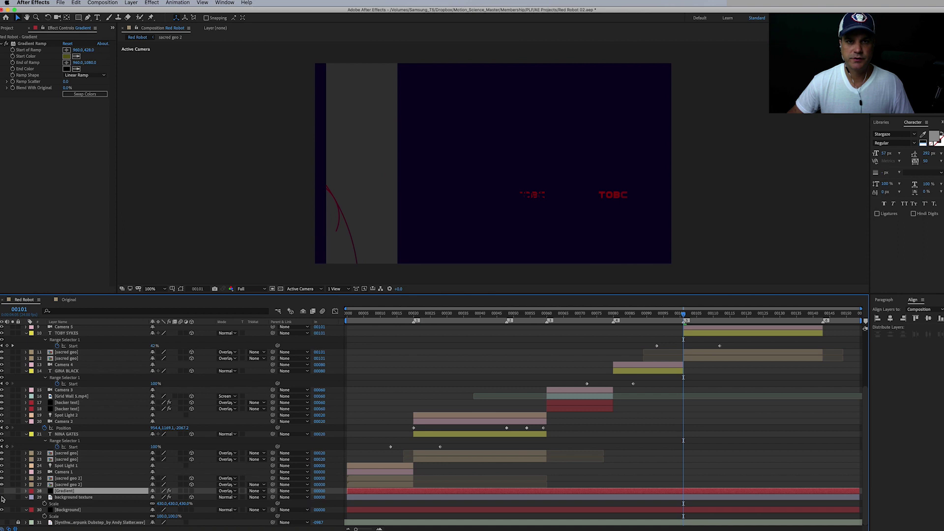
pyautogui.click(2, 510)
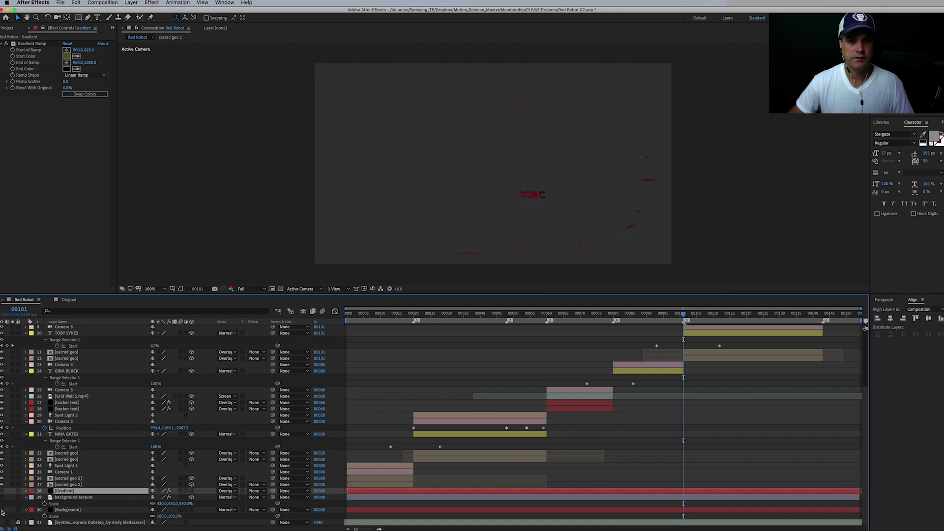
pyautogui.click(2, 510)
pyautogui.click(2, 491)
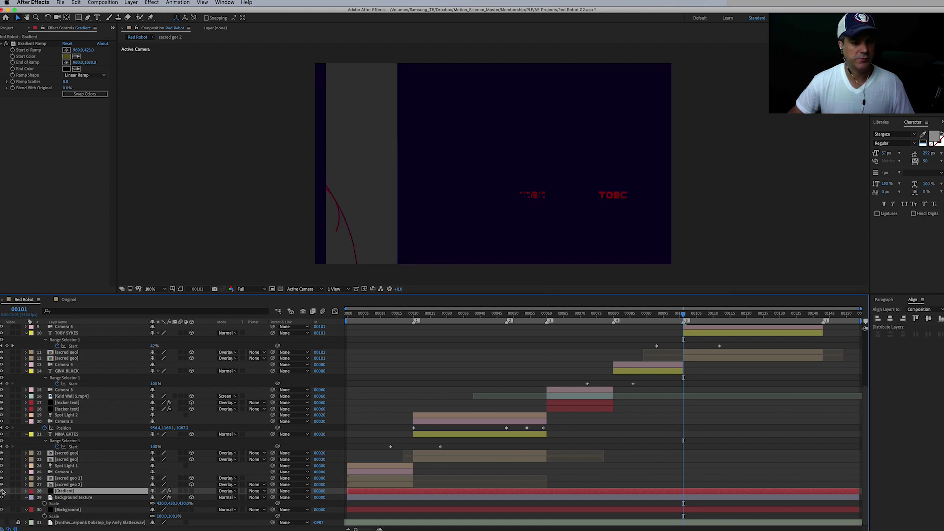
pyautogui.click(69, 509)
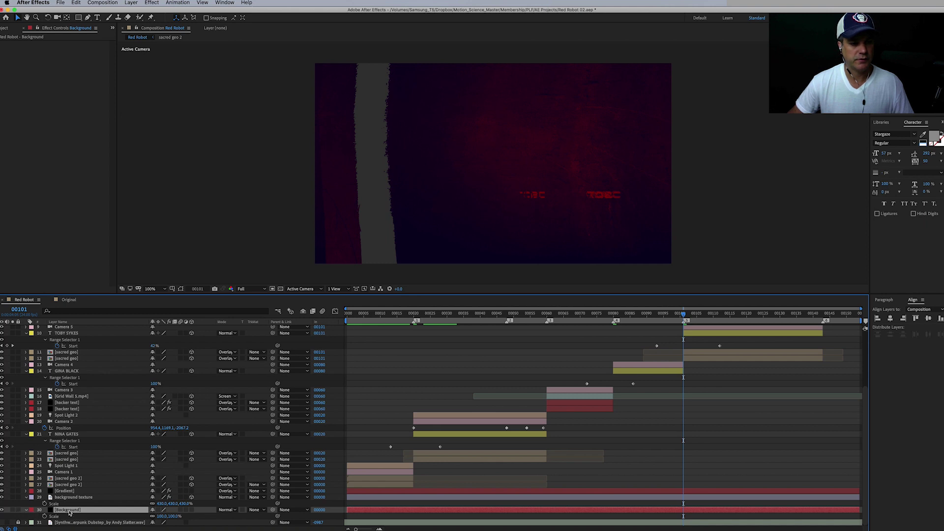
pyautogui.moveTo(162, 516); pyautogui.dragTo(191, 518)
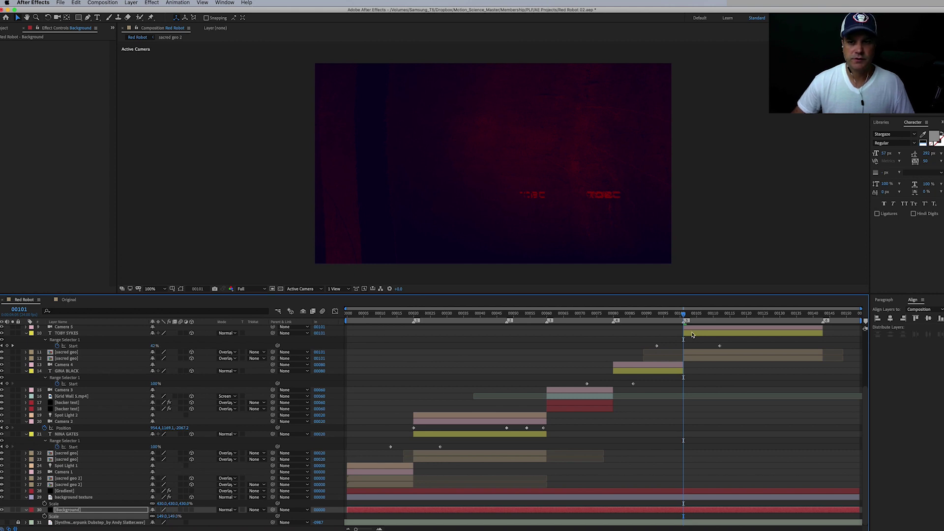
# - Solo and unsolo Grid Wall 5.mp4 near NINA GATES, then select the first hacker text layer at 00067
pyautogui.click(653, 313)
pyautogui.moveTo(653, 313); pyautogui.dragTo(578, 343)
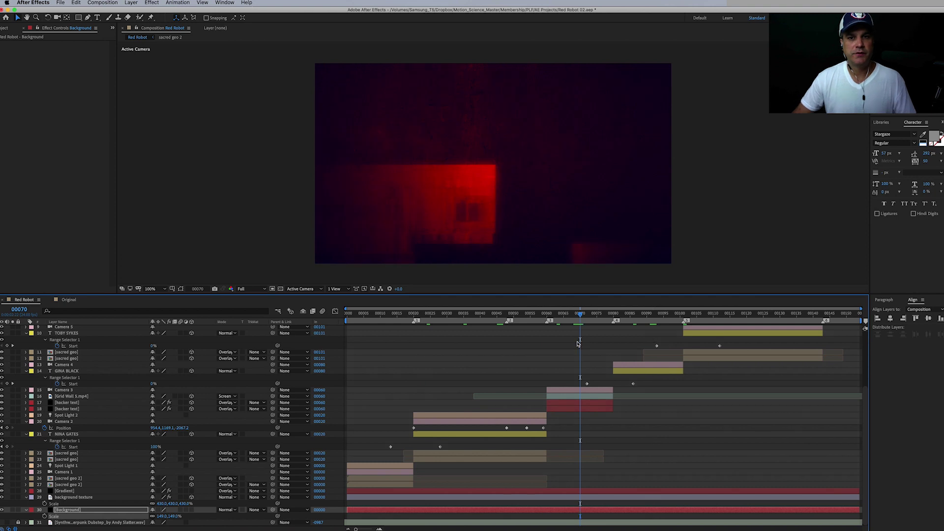
pyautogui.click(584, 393)
pyautogui.click(49, 397)
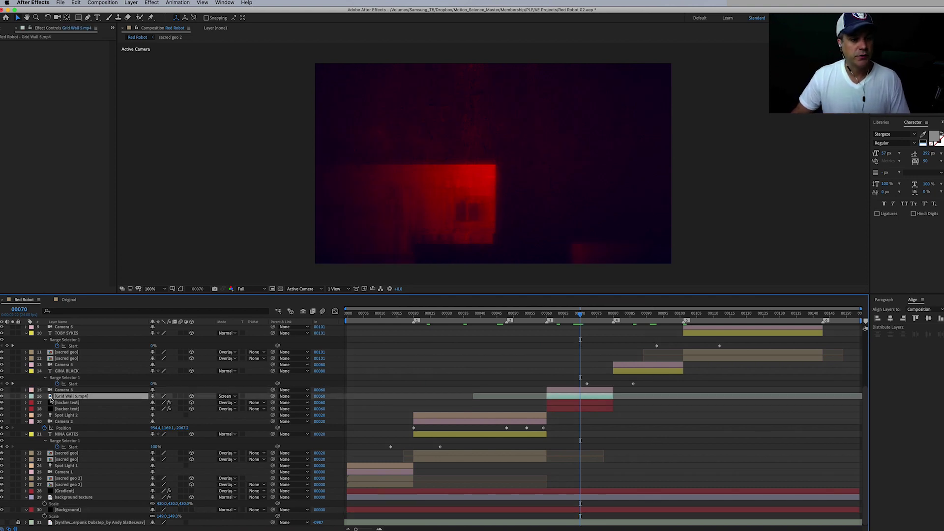
pyautogui.click(13, 396)
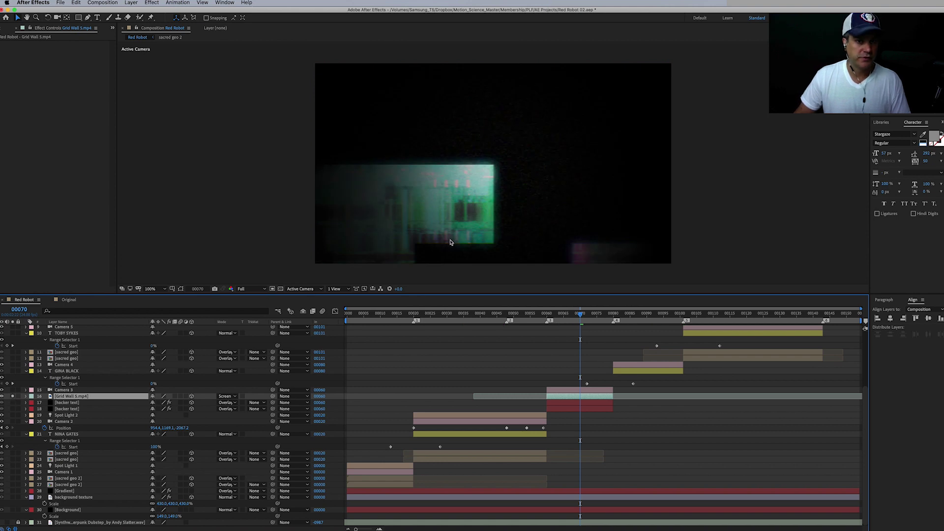
pyautogui.click(13, 396)
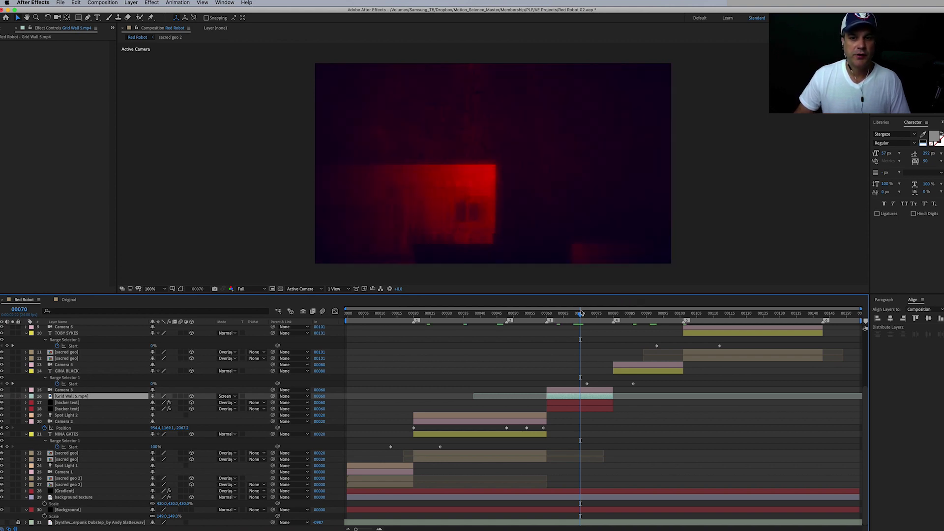
pyautogui.moveTo(581, 313)
pyautogui.mouseDown()
pyautogui.moveTo(571, 317)
pyautogui.moveTo(586, 316)
pyautogui.mouseUp()
pyautogui.click(78, 403)
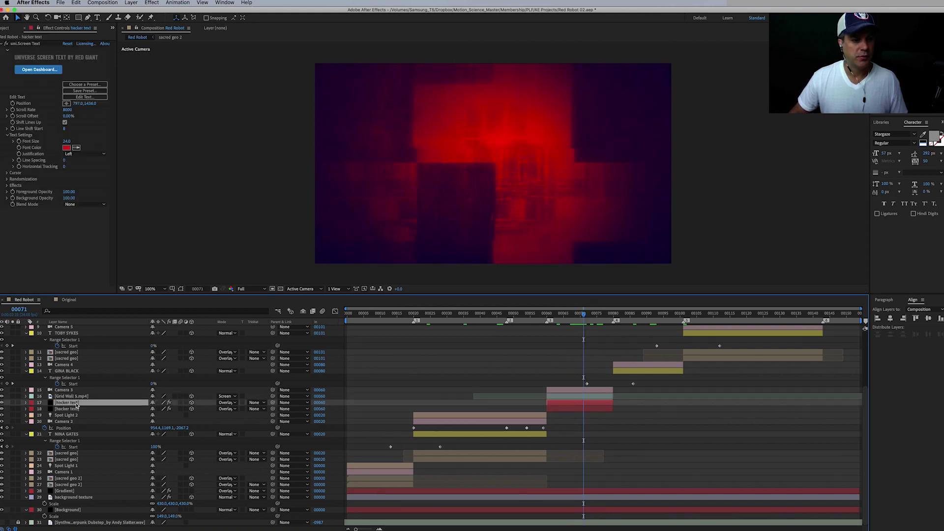
# - Duplicate both hacker text layers, move the copies above Camera 3, and start them at 00080
pyautogui.keyDown('shift'); pyautogui.click(85, 409); pyautogui.keyUp('shift')
pyautogui.click(629, 315)
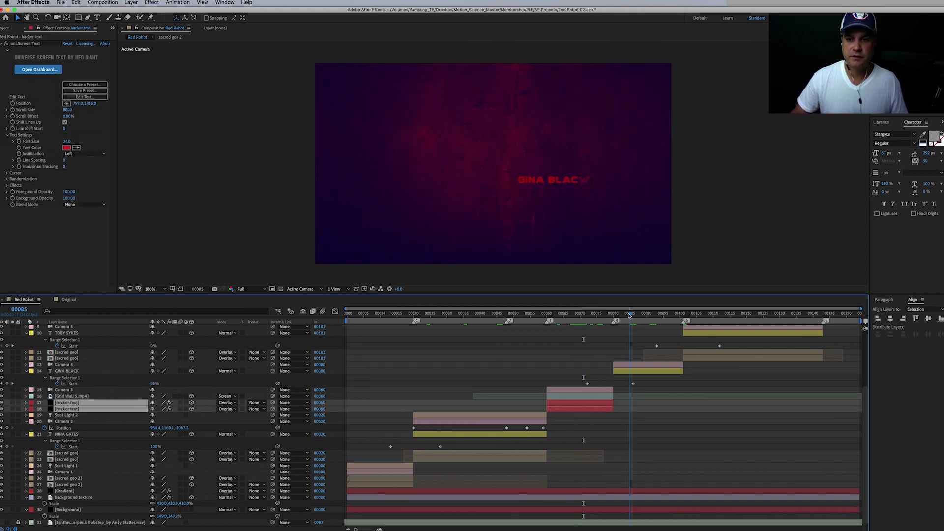
pyautogui.hotkey('ctrl', 'd')
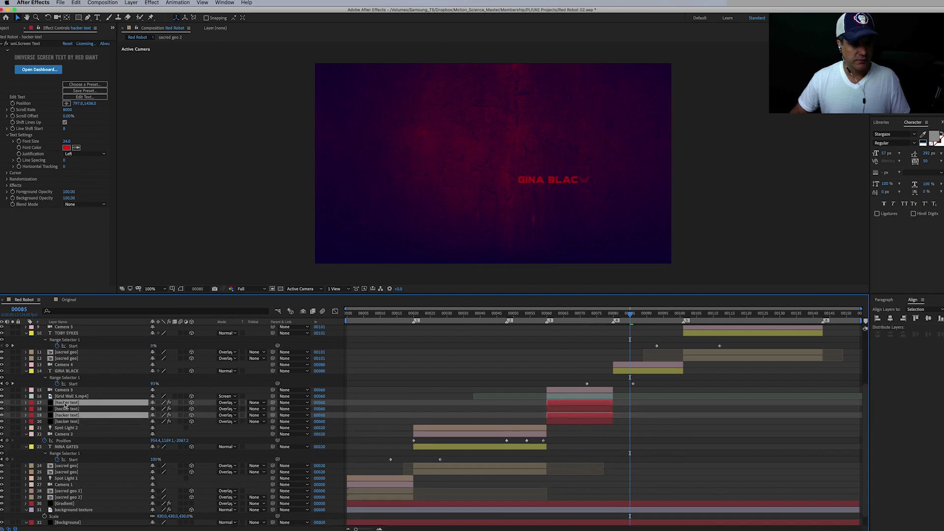
pyautogui.moveTo(66, 404); pyautogui.dragTo(77, 369)
pyautogui.moveTo(574, 373); pyautogui.dragTo(640, 374)
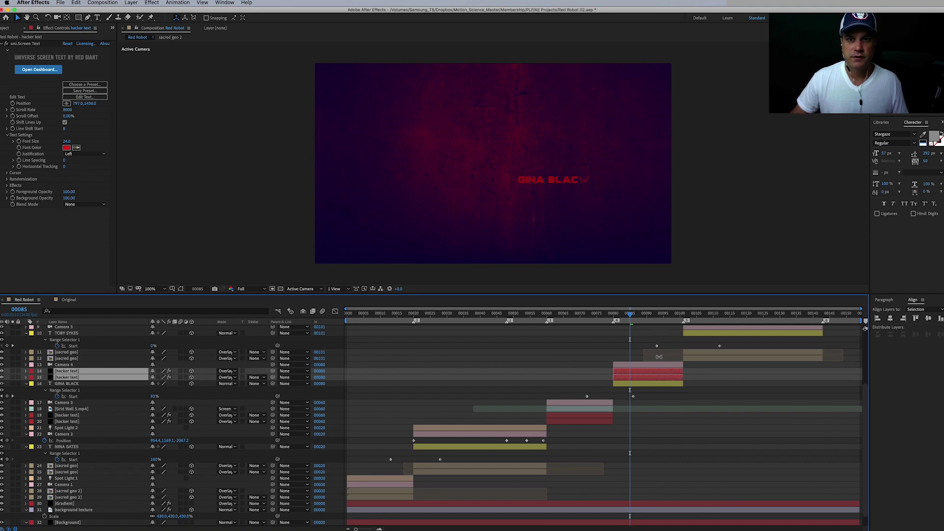
# - Set the hacker text copies' font colour to white
pyautogui.click(66, 147)
pyautogui.moveTo(528, 260); pyautogui.dragTo(444, 253)
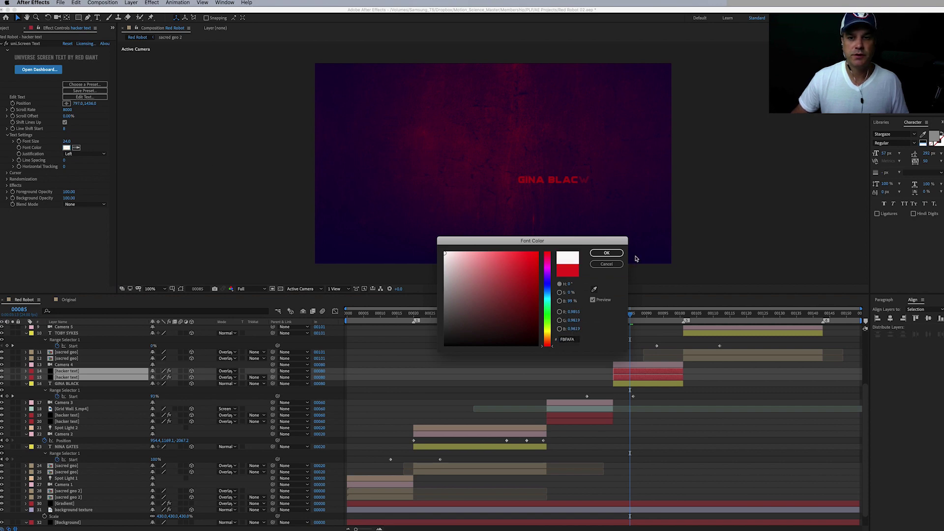
pyautogui.click(606, 253)
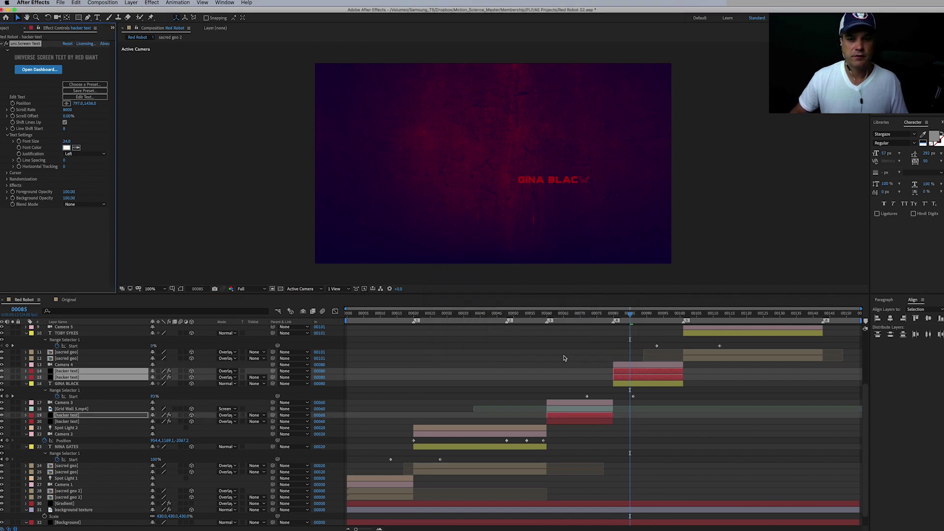
pyautogui.click(623, 372)
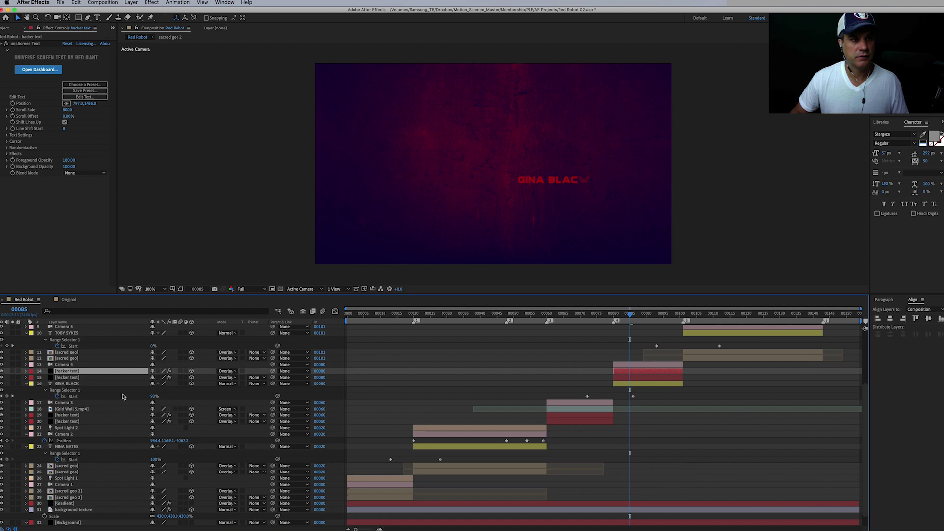
pyautogui.click(72, 377)
pyautogui.click(74, 372)
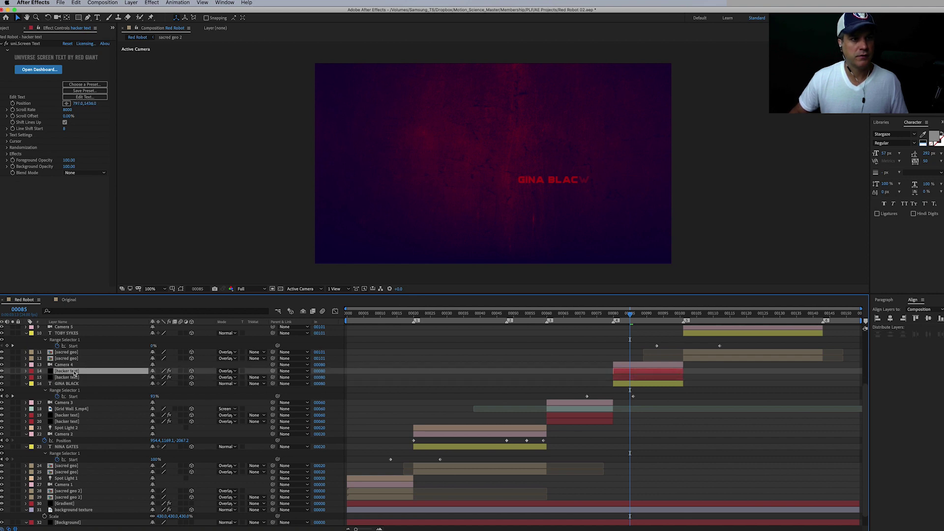
# - Set the first hacker text copy's Screen Text font colour to pure white
pyautogui.click(8, 136)
pyautogui.click(67, 148)
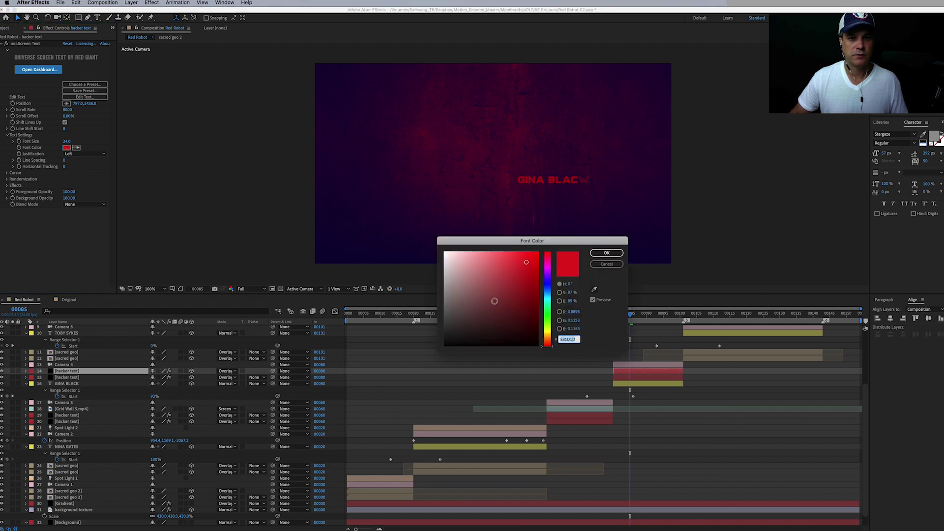
pyautogui.moveTo(509, 285); pyautogui.dragTo(444, 252)
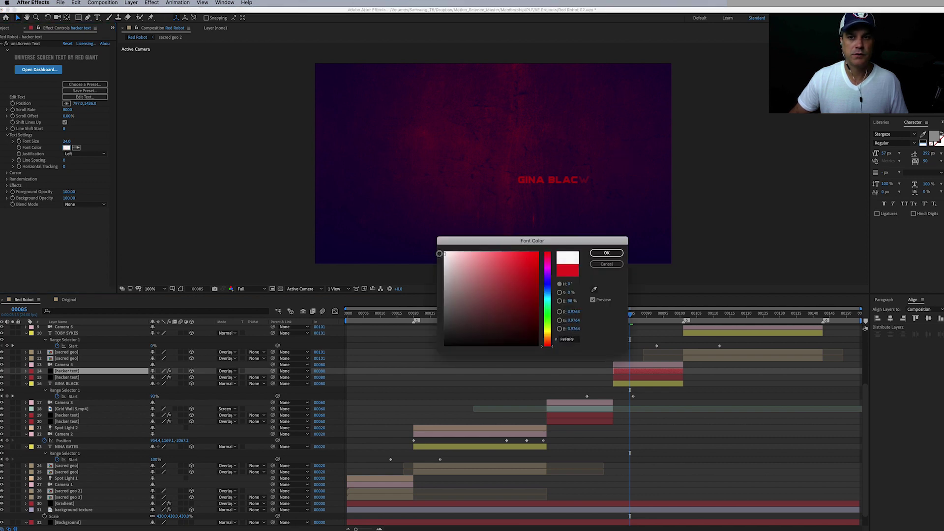
pyautogui.click(605, 253)
# - Set the second hacker text copy's font colour to white and select both copies
pyautogui.click(117, 378)
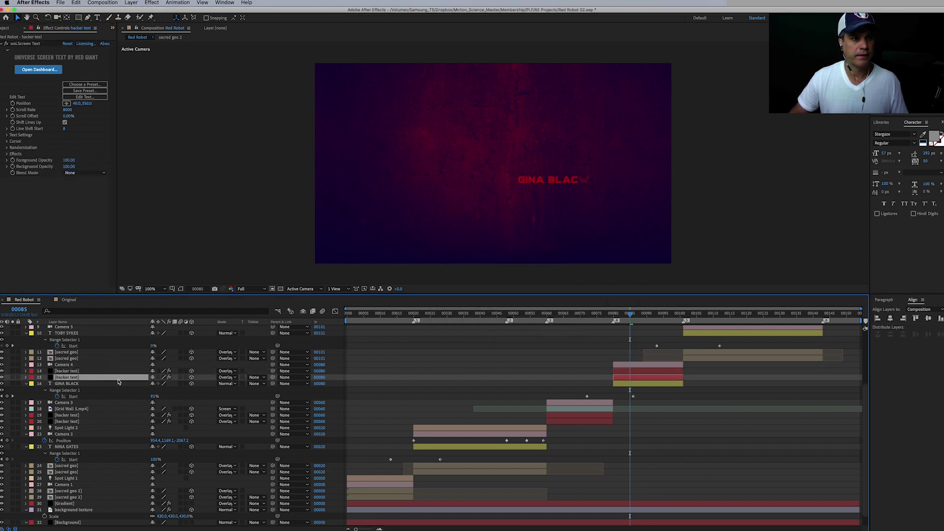
pyautogui.click(7, 135)
pyautogui.click(66, 148)
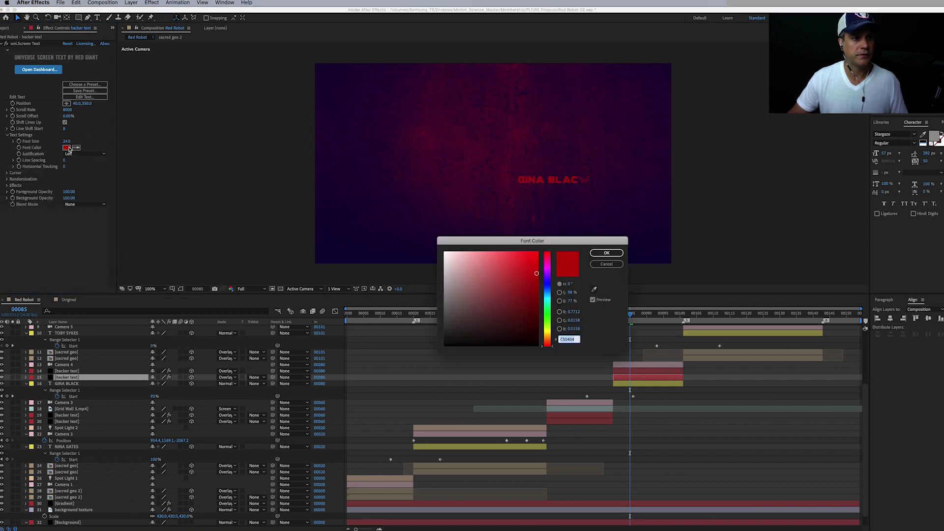
pyautogui.click(455, 252)
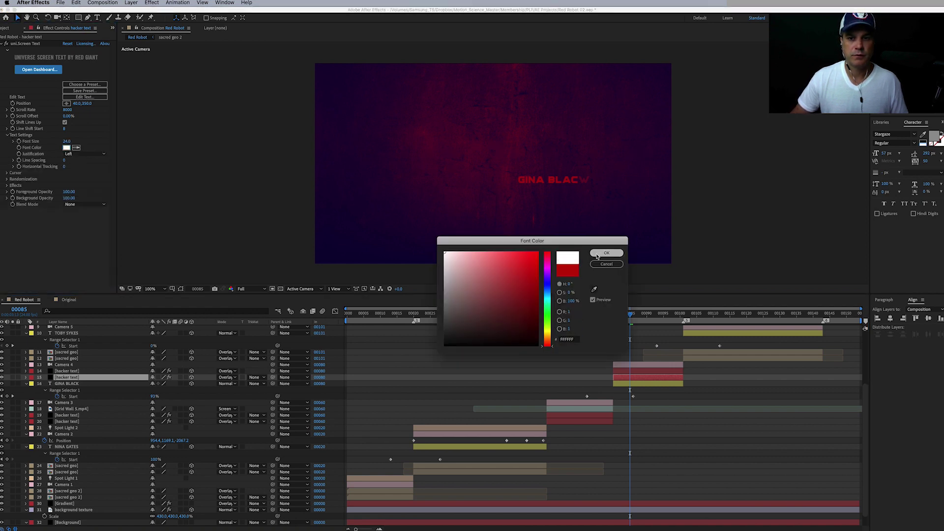
pyautogui.click(606, 252)
pyautogui.click(633, 370)
pyautogui.keyDown('shift'); pyautogui.click(632, 377); pyautogui.keyUp('shift')
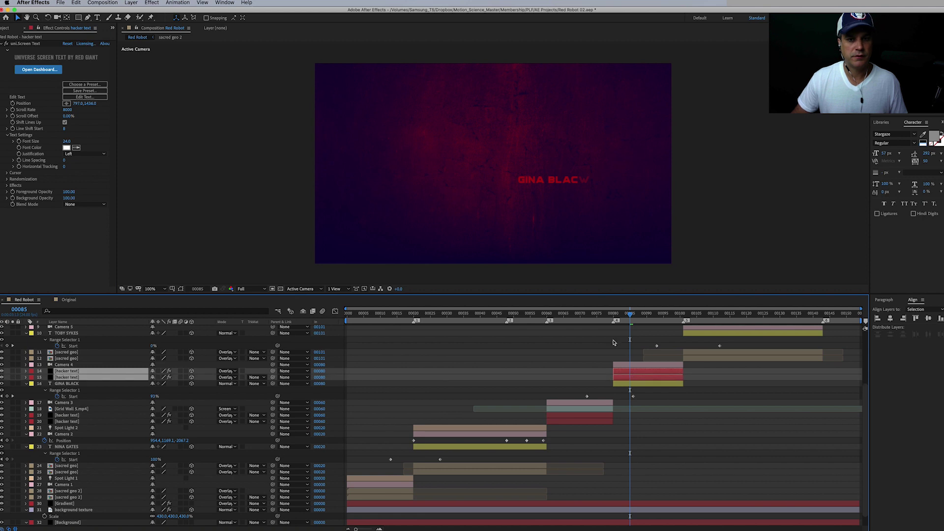
# - Set Accepts Lights to Off for both hacker text copies and move them slightly left and up
pyautogui.press(',')
pyautogui.press(',')
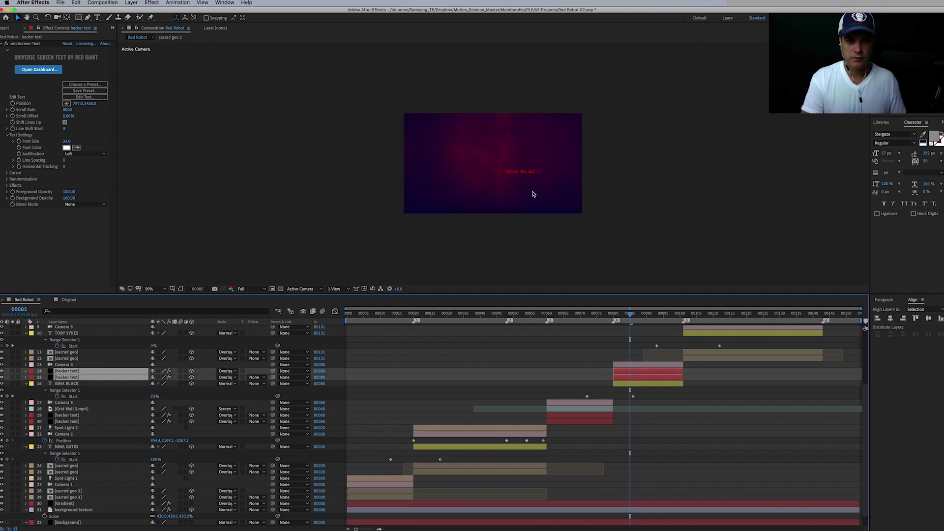
pyautogui.hotkey('ctrl', 'shift', 'h')
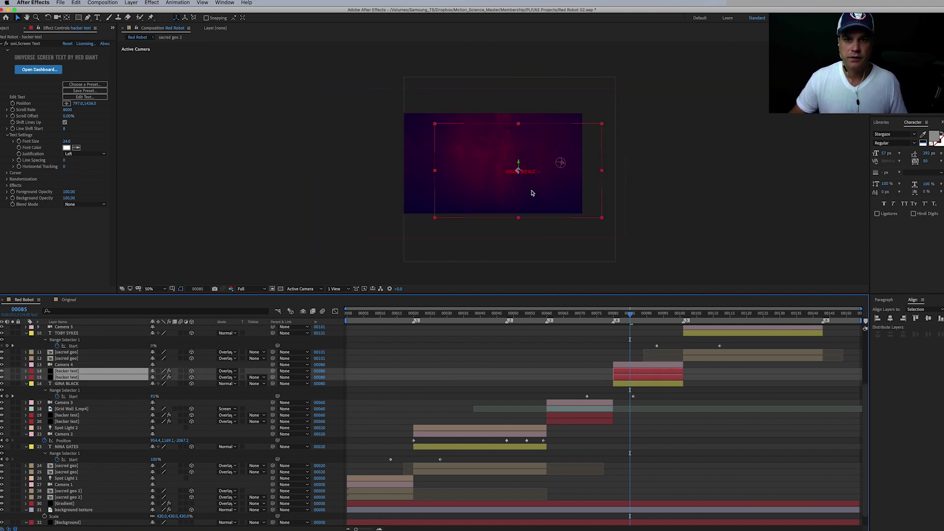
pyautogui.press('.')
pyautogui.press('.')
pyautogui.press('a')
pyautogui.press('a')
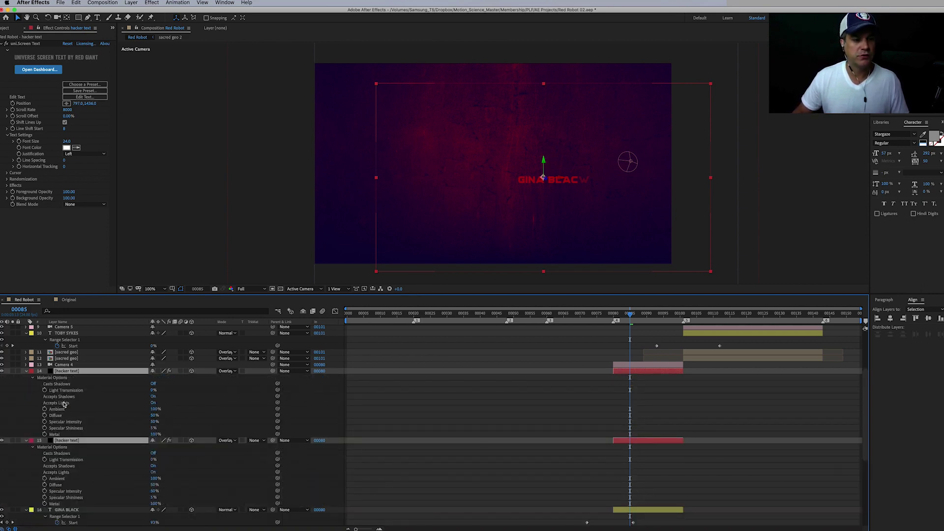
pyautogui.click(153, 402)
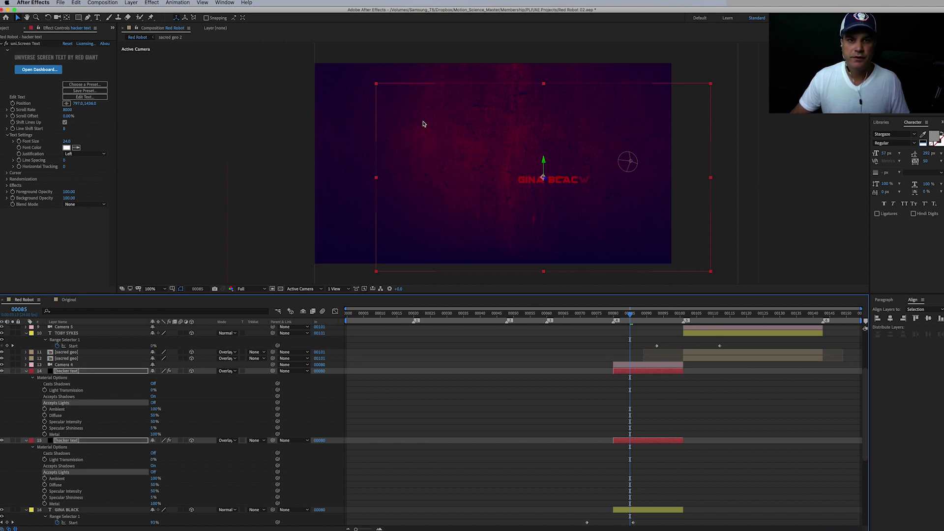
pyautogui.moveTo(543, 179); pyautogui.dragTo(489, 215)
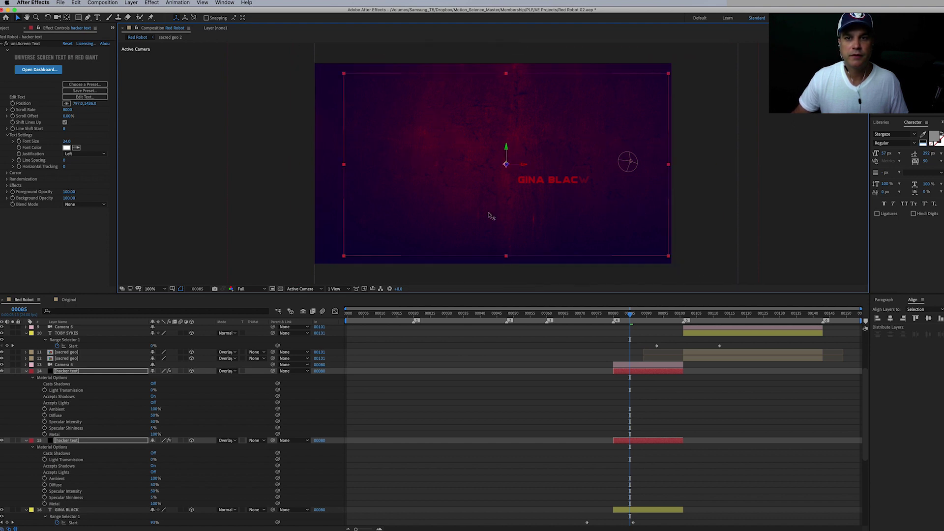
pyautogui.moveTo(529, 164); pyautogui.dragTo(513, 160)
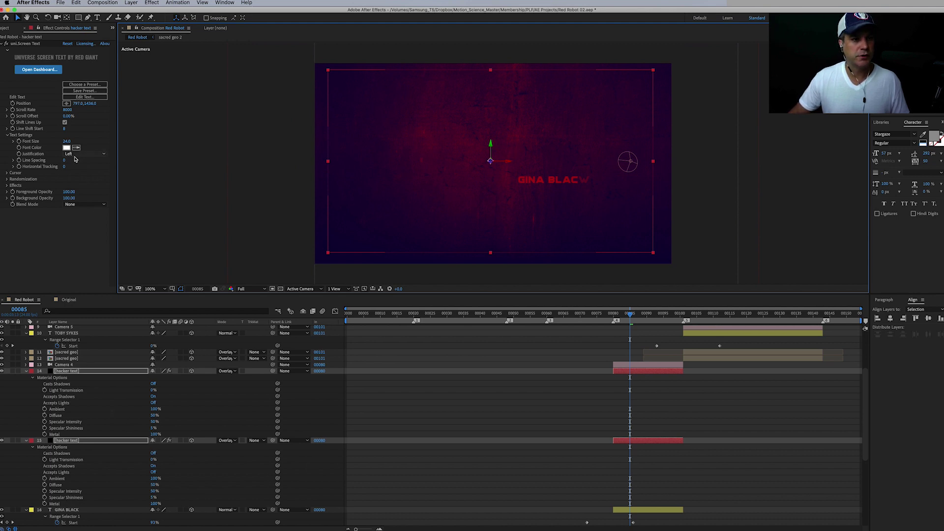
# - Try a purple font colour on the hacker text copies, undo it, and collapse their material options
pyautogui.click(68, 149)
pyautogui.click(547, 279)
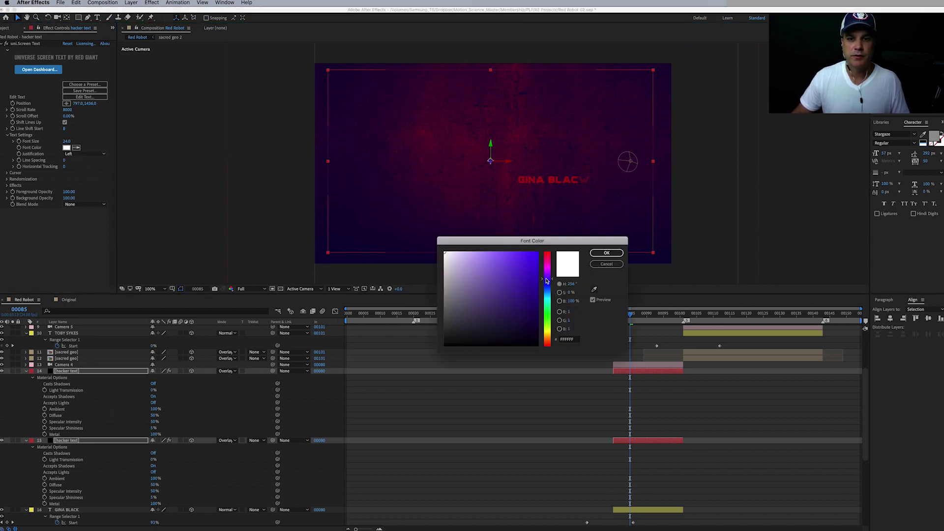
pyautogui.click(518, 265)
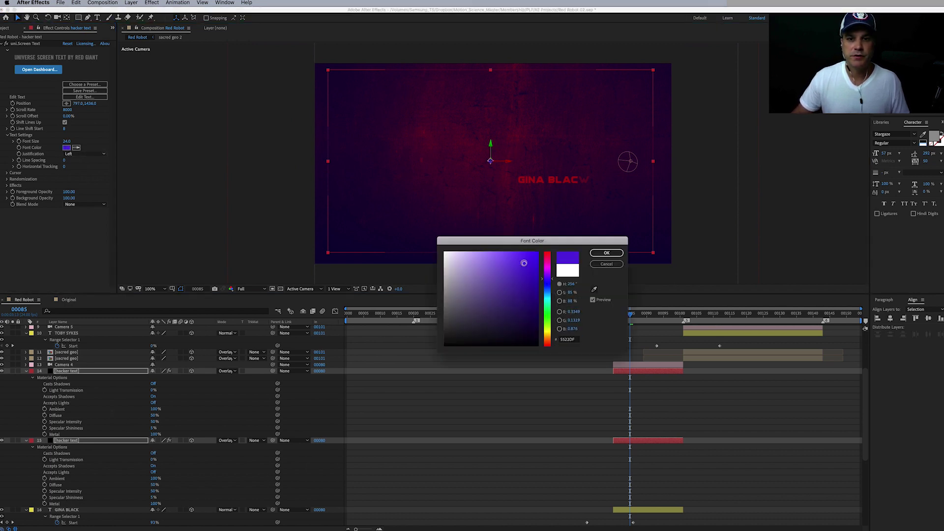
pyautogui.click(606, 253)
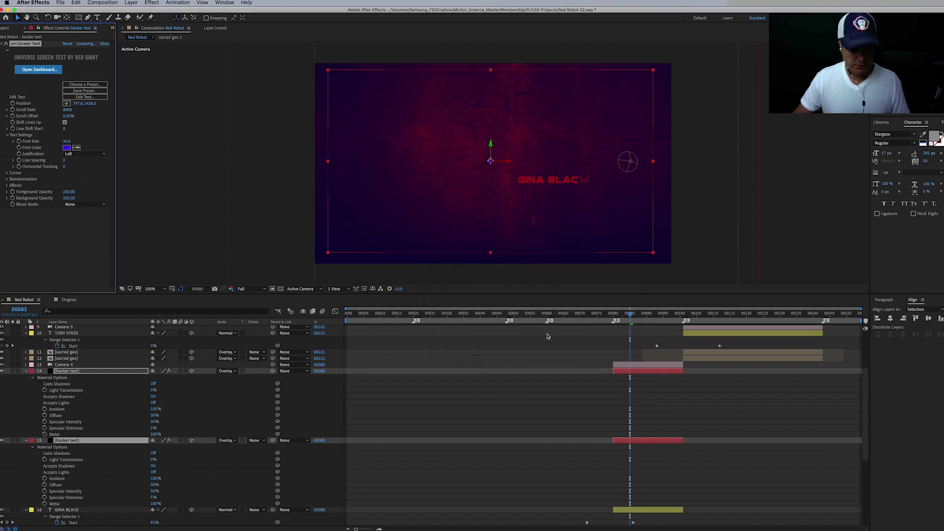
pyautogui.press('super+z')
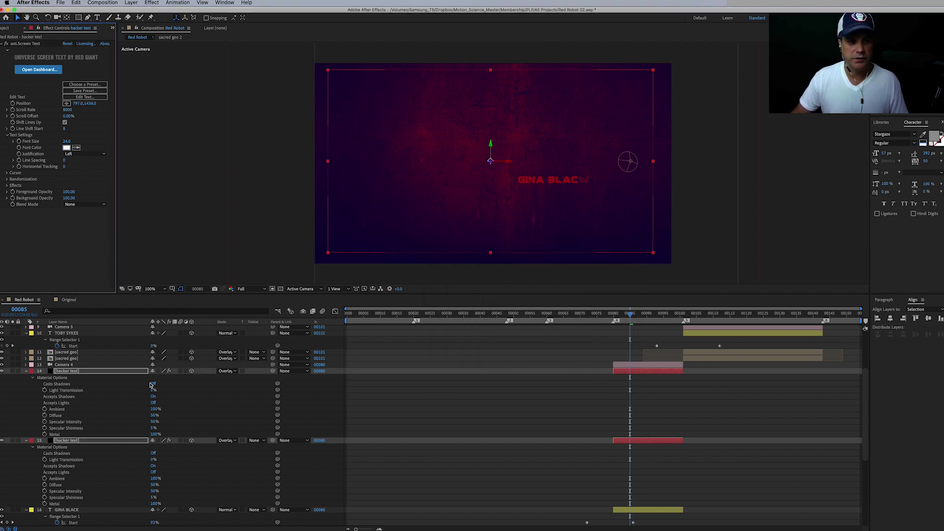
pyautogui.click(27, 371)
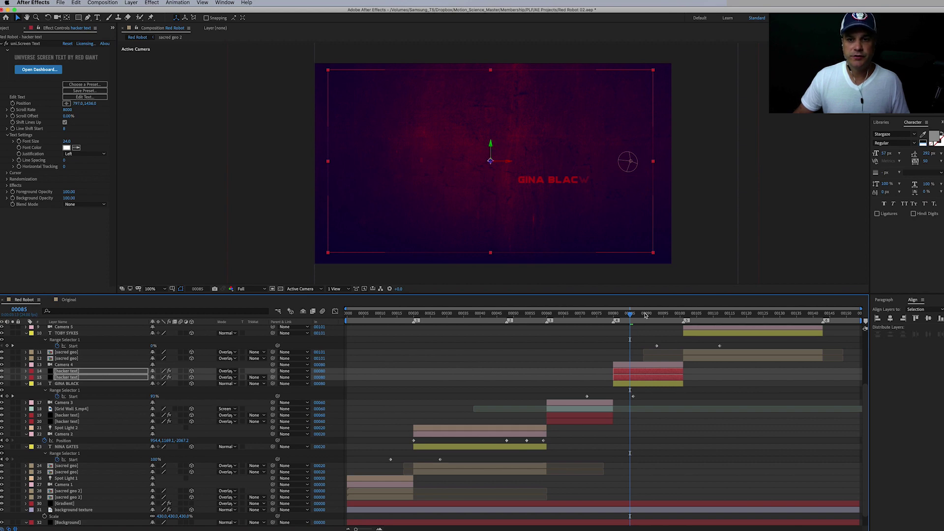
# - Preview the GINA BLACK title, then duplicate the two hacker text layers again
pyautogui.click(617, 315)
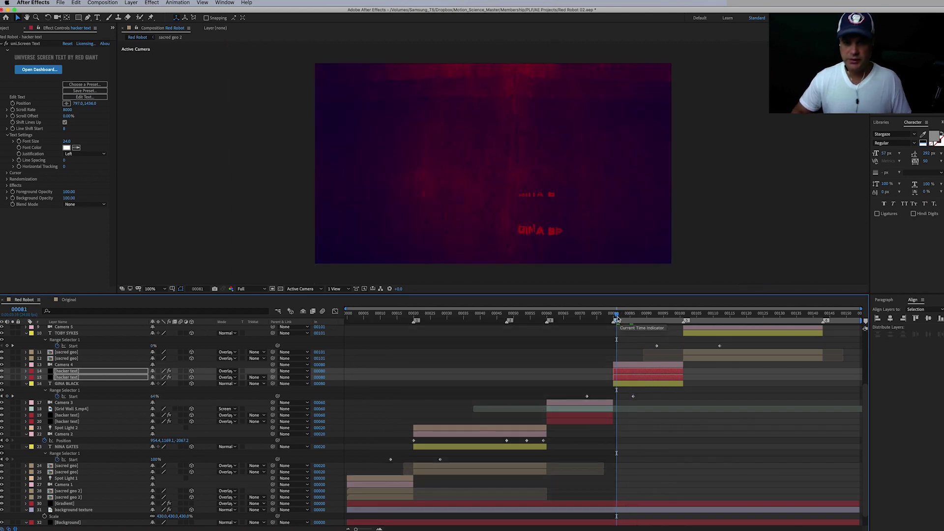
pyautogui.press('space')
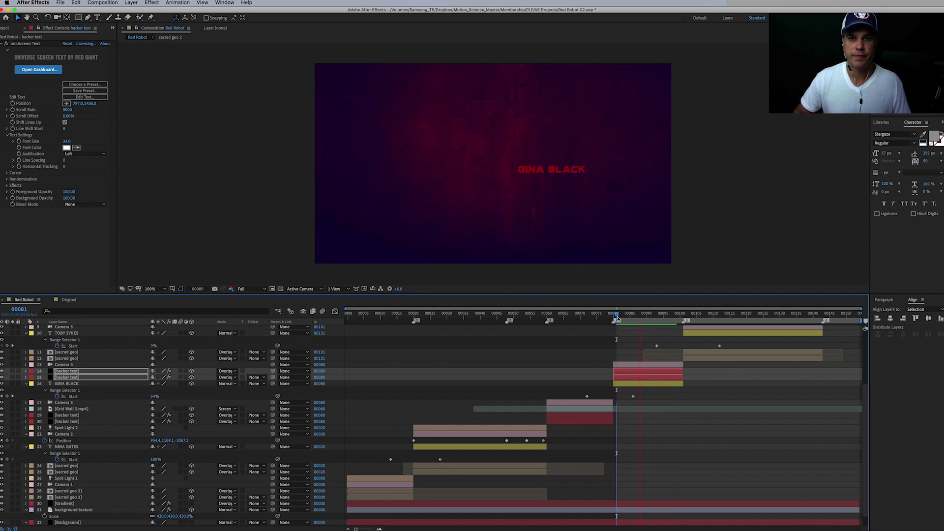
pyautogui.press('space')
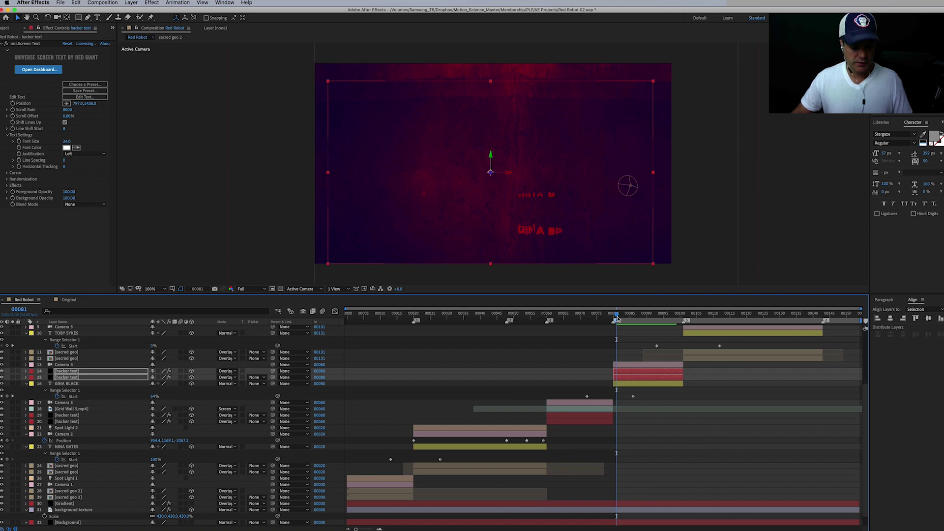
pyautogui.press('super+d')
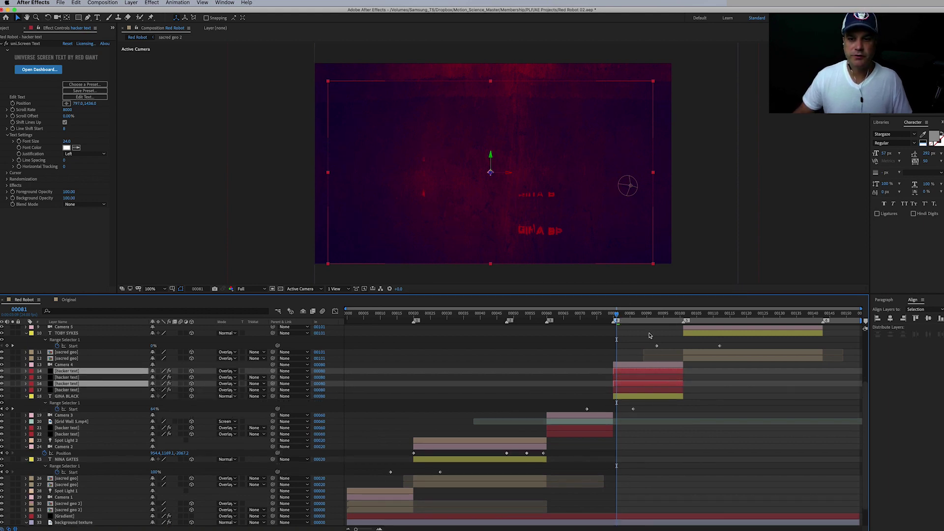
# - Extend Glitch 2's out-point past the GINA BLACK frame
pyautogui.click(634, 318)
pyautogui.scroll(2, 639, 344)
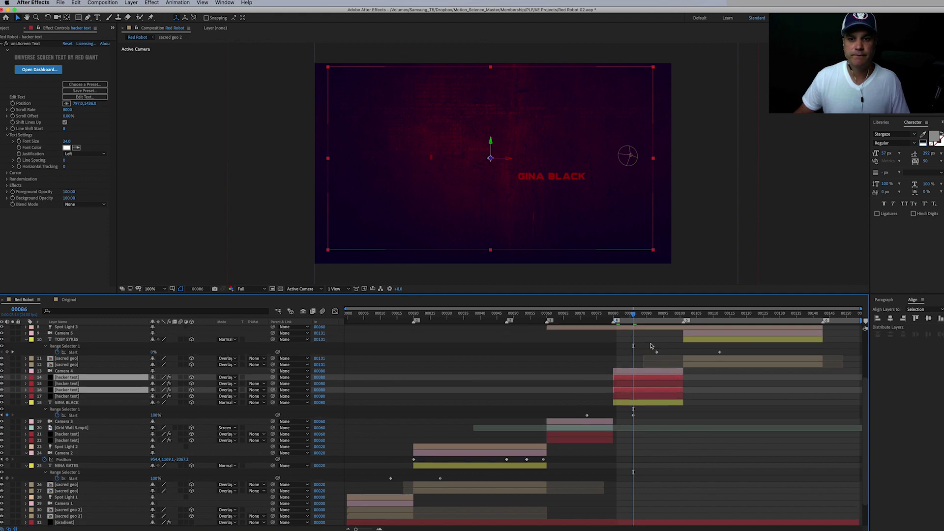
pyautogui.click(620, 333)
pyautogui.moveTo(625, 334); pyautogui.dragTo(683, 337)
# - Add a first Opacity keyframe to Glitch 2 at frame 00080
pyautogui.press('t')
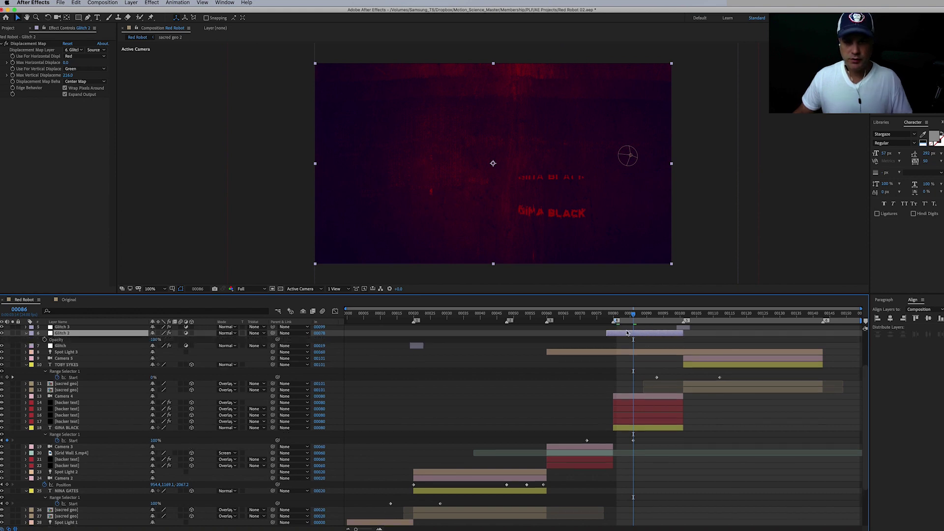
pyautogui.click(616, 320)
pyautogui.moveTo(616, 320); pyautogui.dragTo(612, 320)
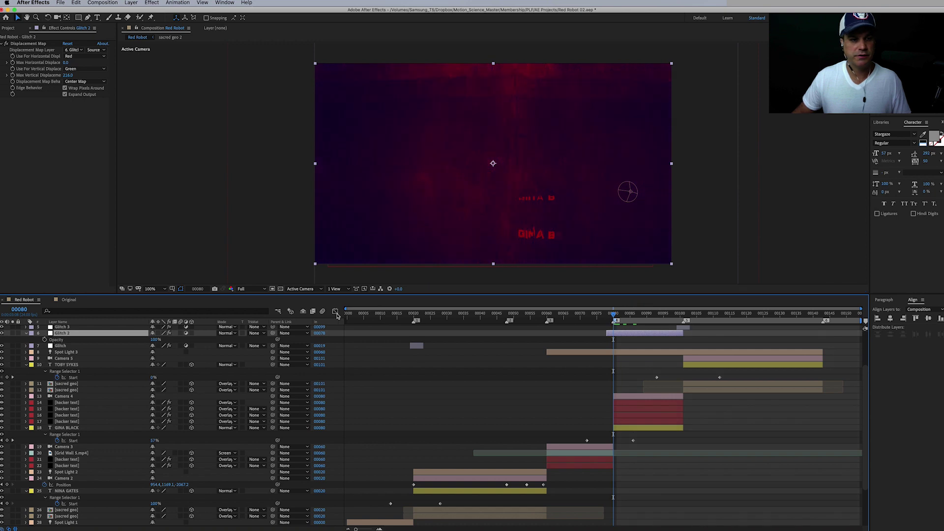
pyautogui.click(44, 340)
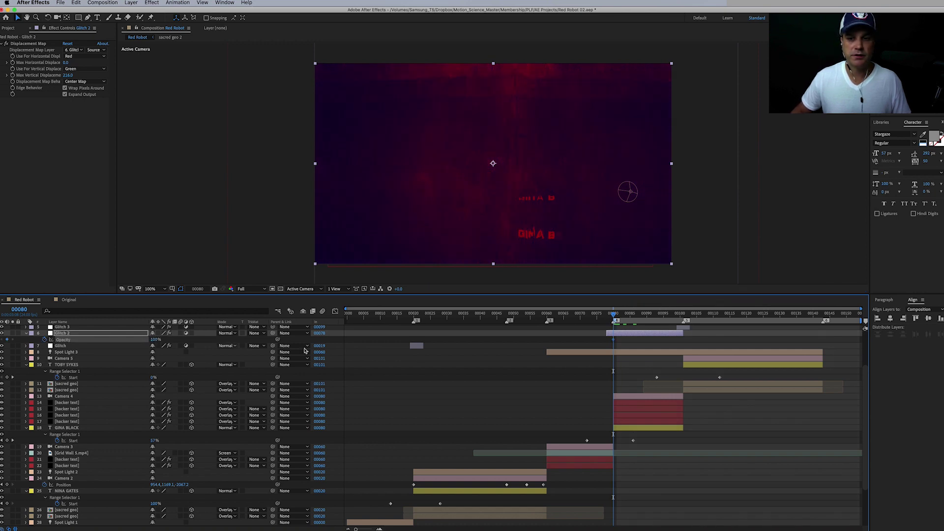
pyautogui.rightClick(614, 342)
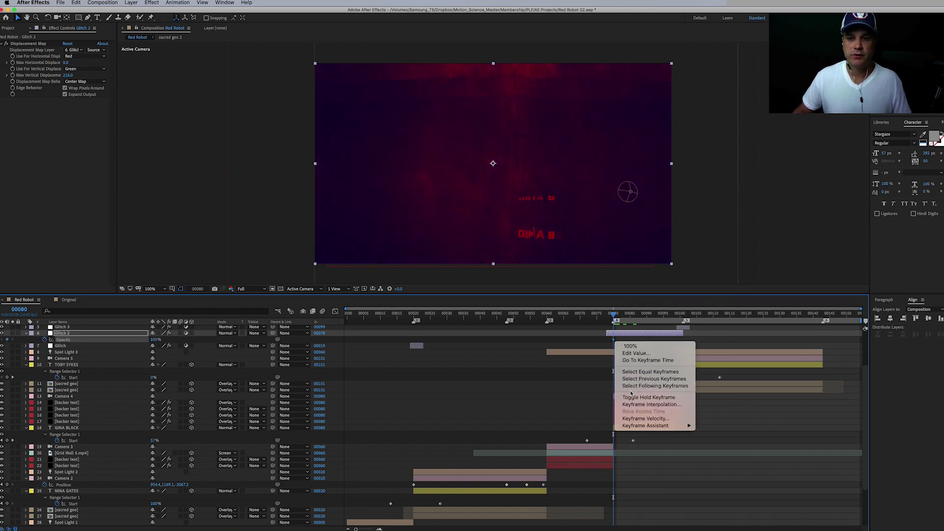
pyautogui.press('Escape')
# - Key Glitch 2's opacity at 0%, 57% and about 31% on later frames, then preview
pyautogui.click(624, 318)
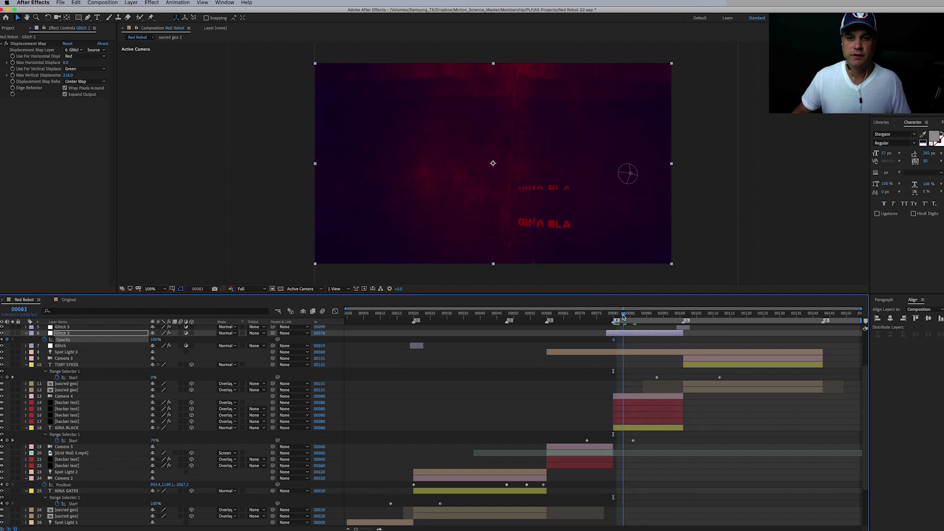
pyautogui.press('pagedown')
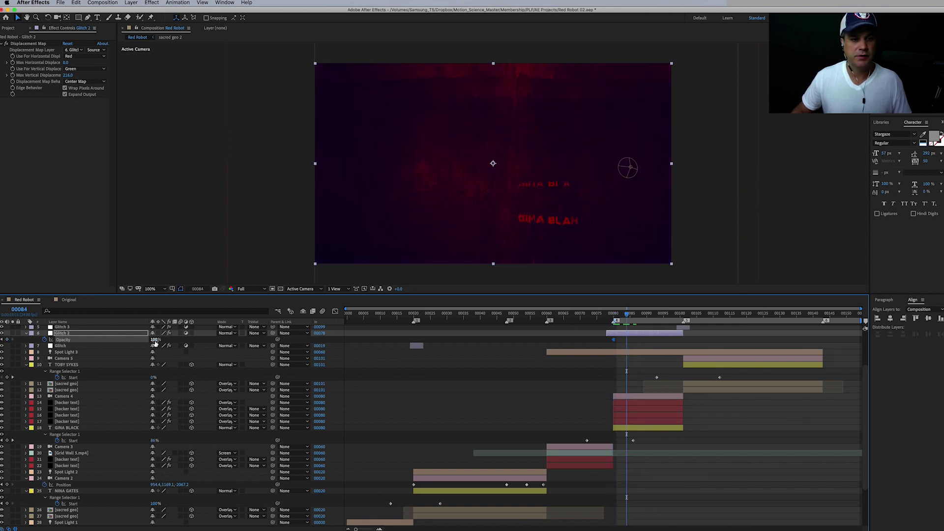
pyautogui.moveTo(155, 340); pyautogui.dragTo(120, 350)
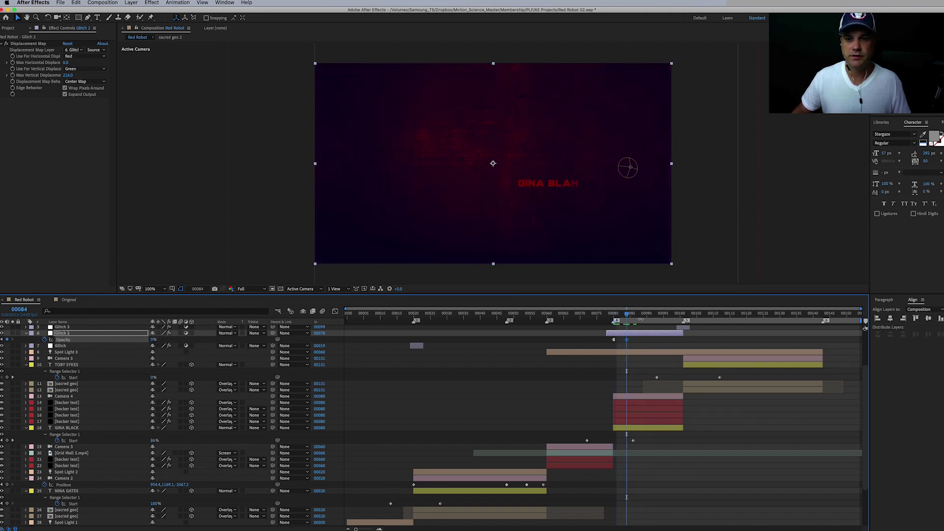
pyautogui.click(632, 320)
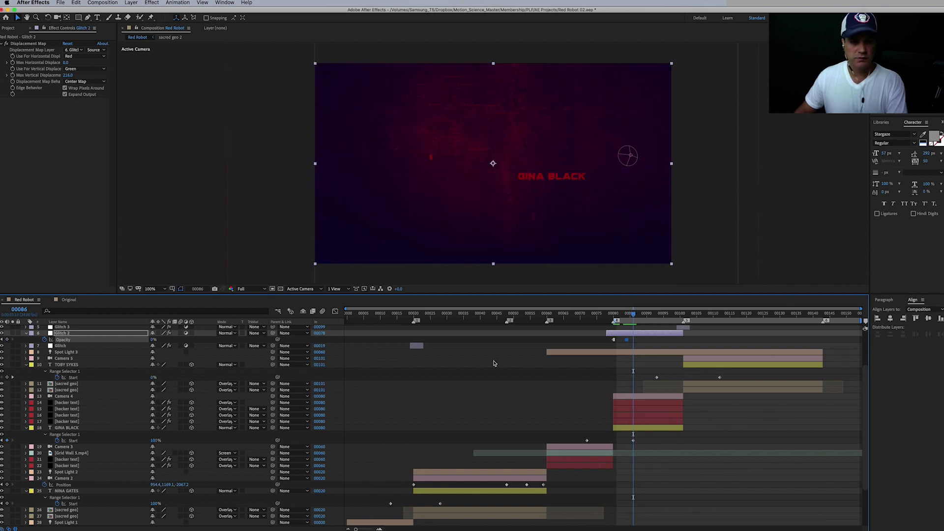
pyautogui.moveTo(154, 340); pyautogui.dragTo(182, 339)
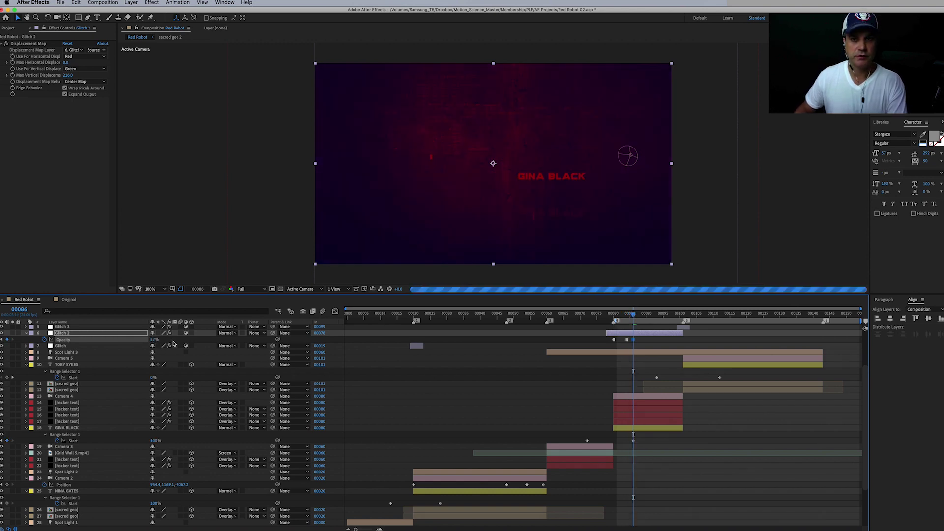
pyautogui.press('pagedown')
pyautogui.press('pagedown')
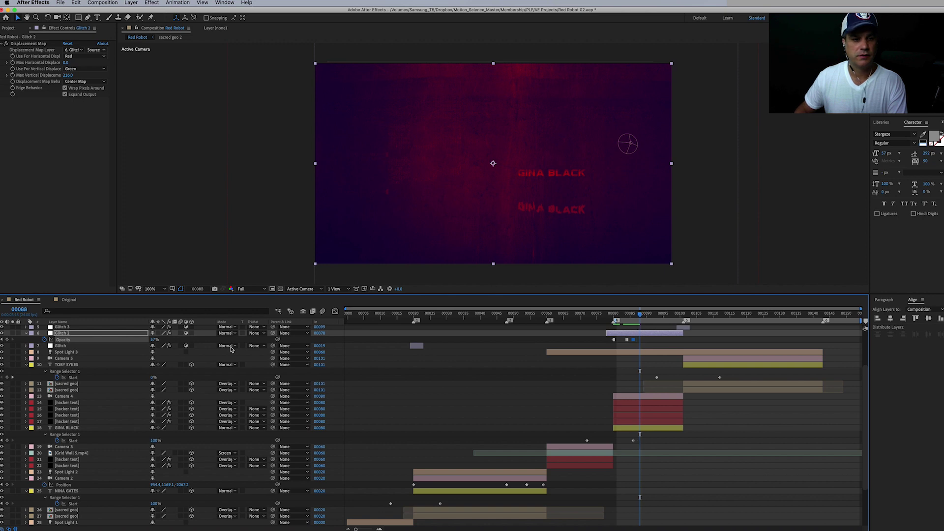
pyautogui.moveTo(156, 341); pyautogui.dragTo(146, 340)
pyautogui.press('pagedown')
pyautogui.press('pagedown')
pyautogui.press('pagedown')
pyautogui.press('pagedown')
pyautogui.press('pagedown')
pyautogui.press('pagedown')
pyautogui.press('pagedown')
pyautogui.press('pagedown')
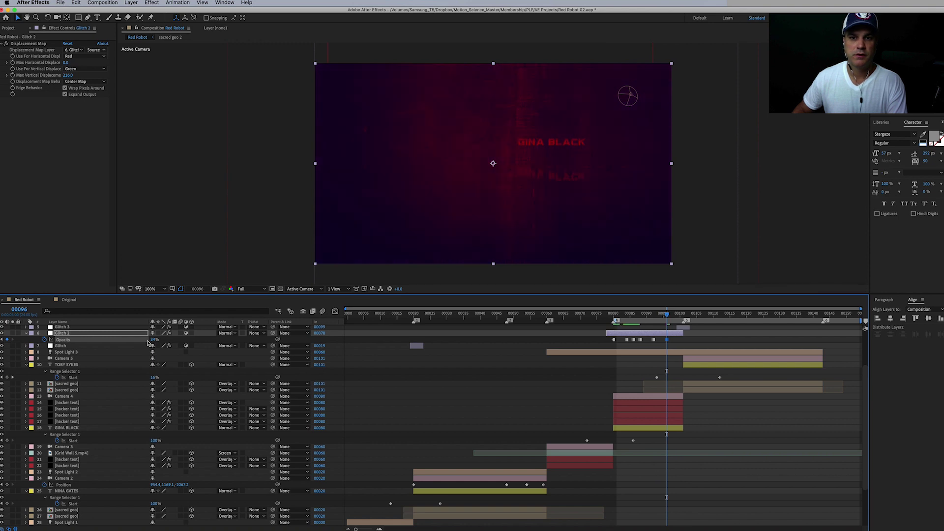
pyautogui.press('pagedown')
pyautogui.press('space')
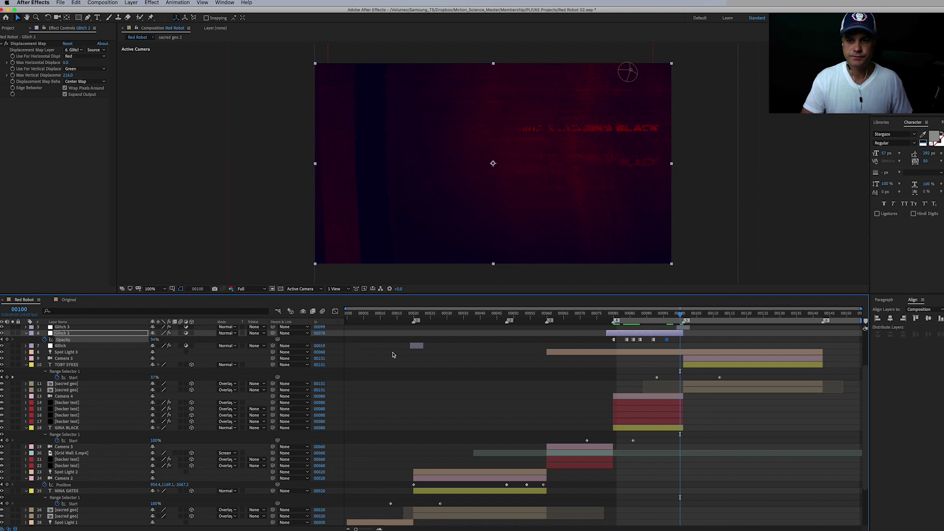
pyautogui.press('Home')
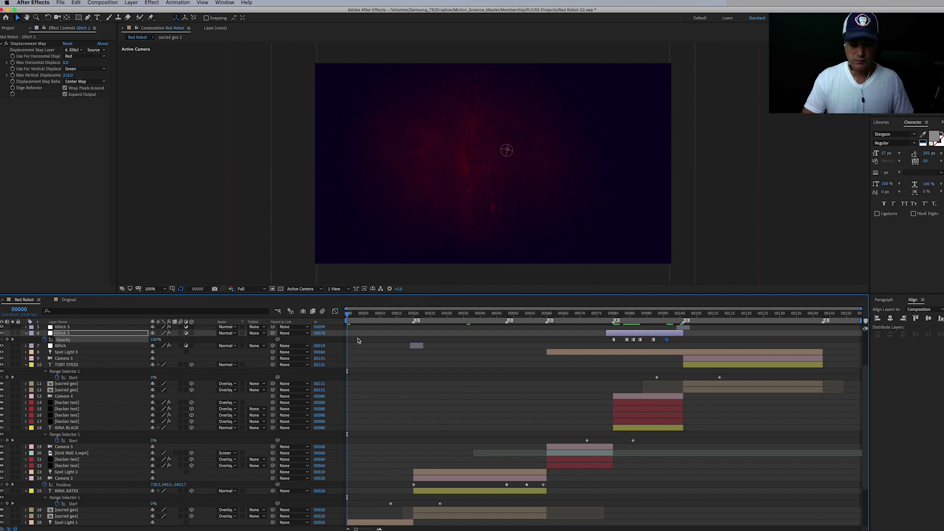
pyautogui.press('space')
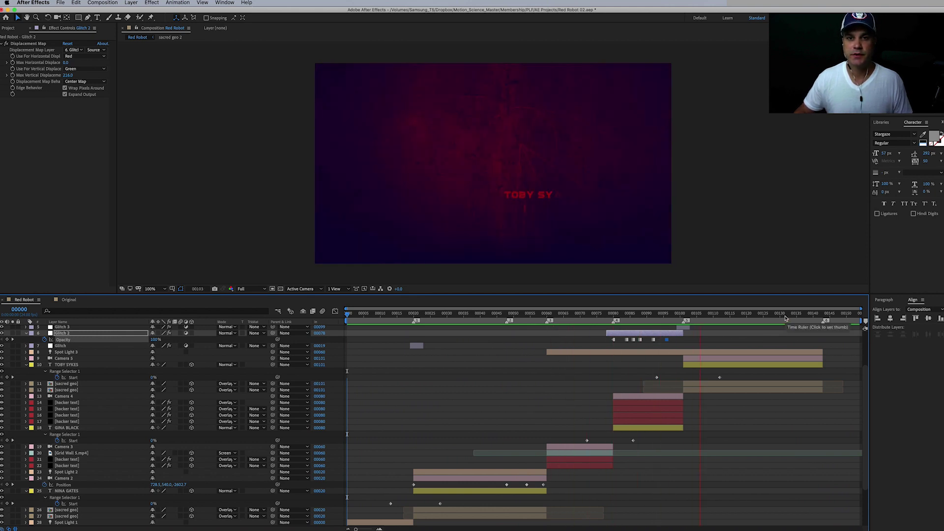
pyautogui.click(623, 313)
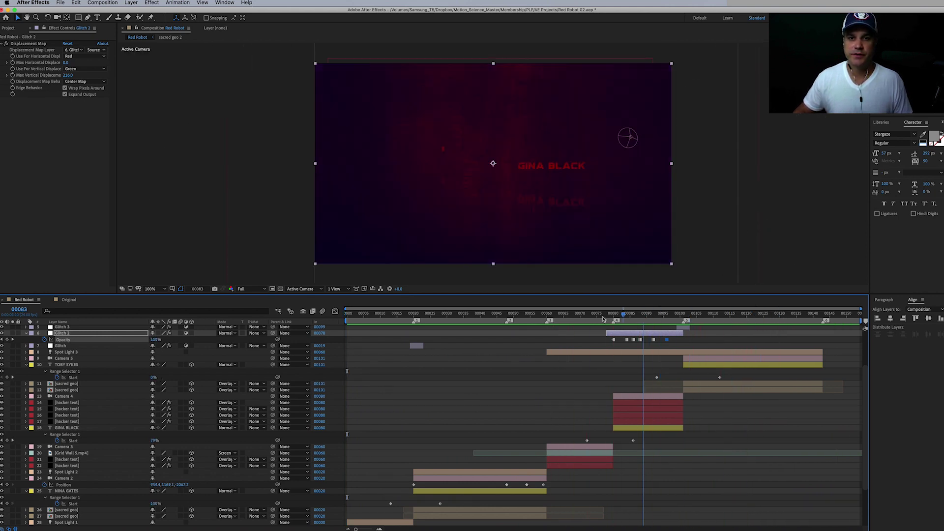
pyautogui.click(642, 319)
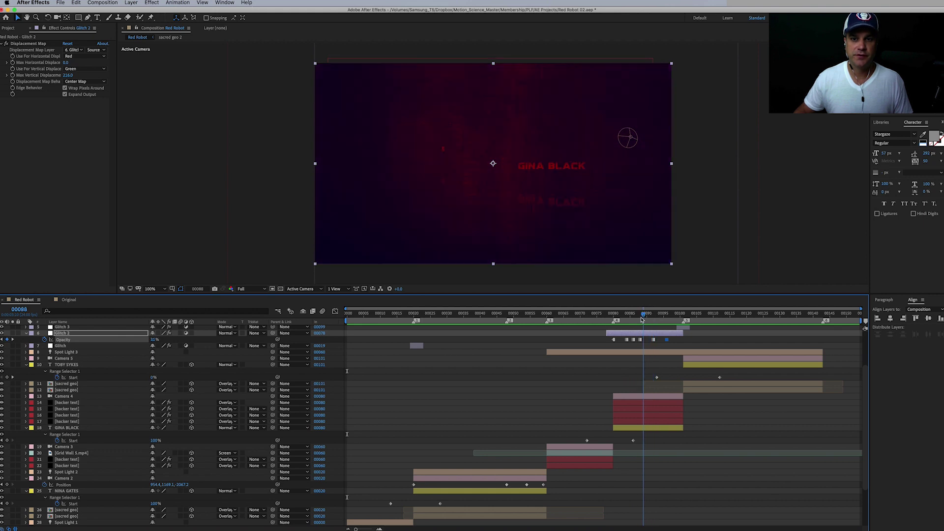
pyautogui.press('space')
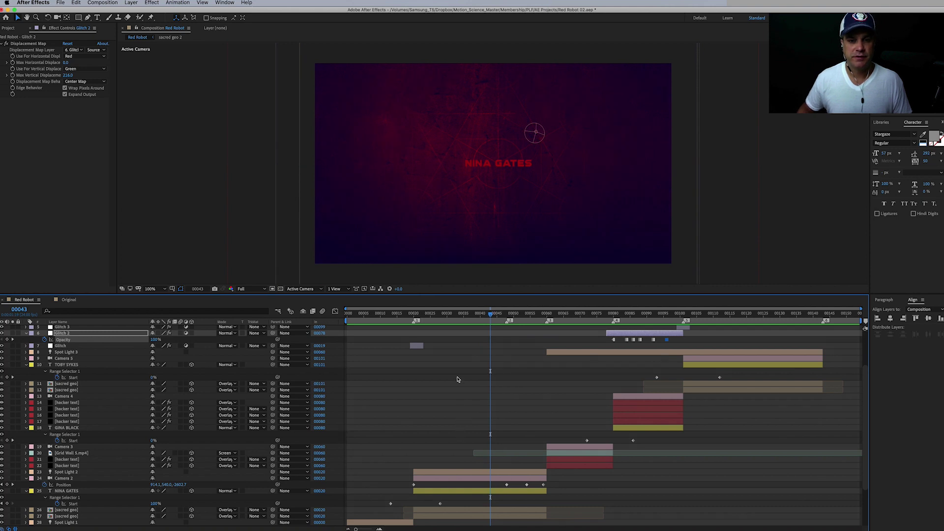
pyautogui.click(420, 317)
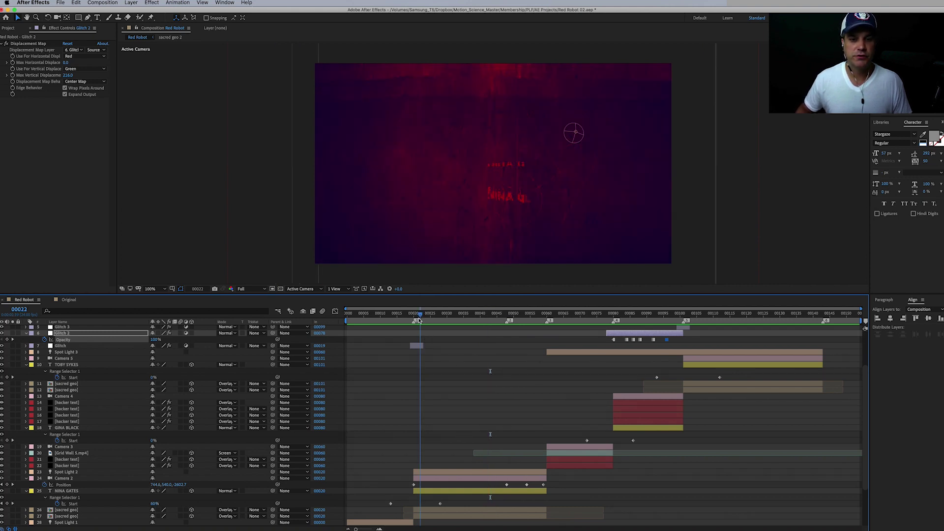
# - Extend the Glitch layer across NINA GATES and add a hold Opacity keyframe at frame 00024
pyautogui.click(419, 346)
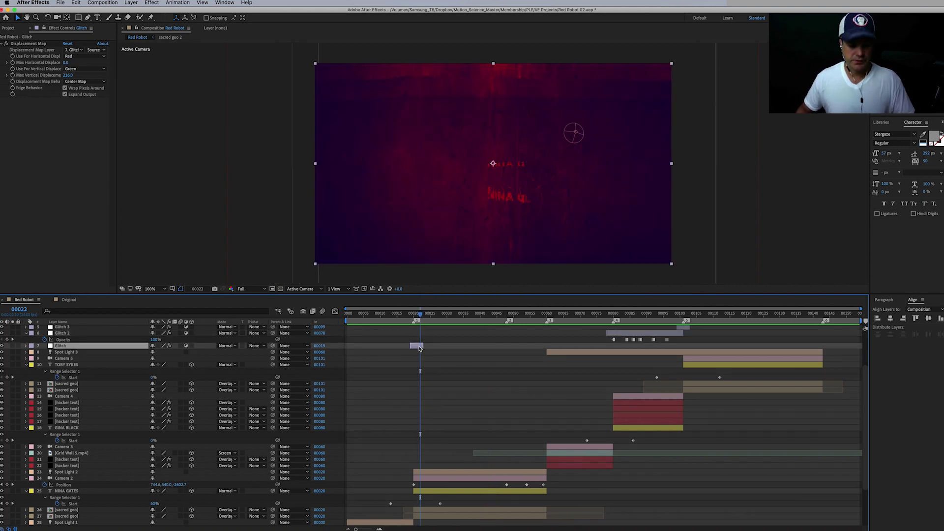
pyautogui.press('t')
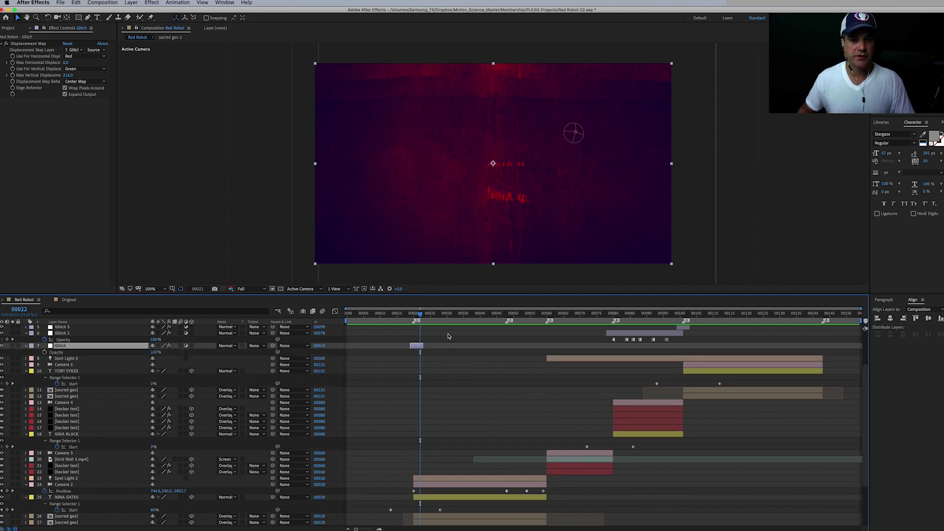
pyautogui.moveTo(435, 317); pyautogui.dragTo(455, 320)
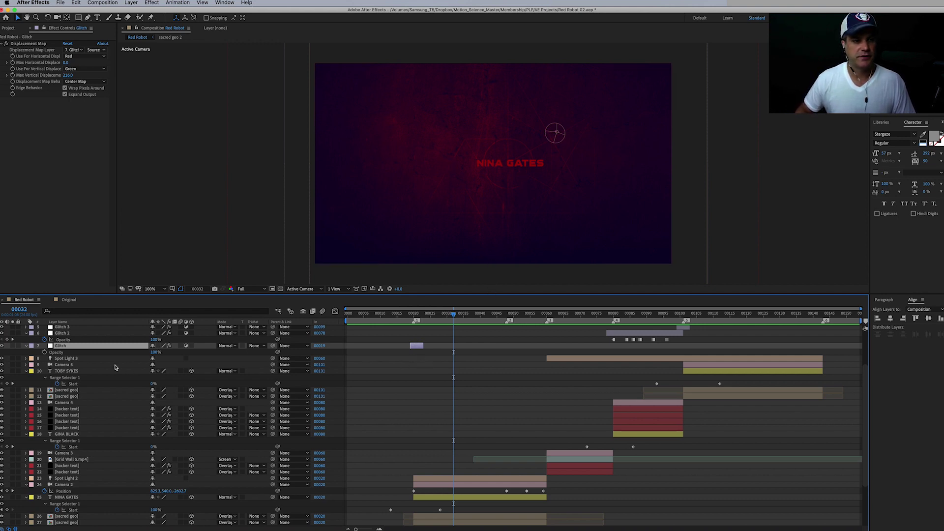
pyautogui.moveTo(432, 347); pyautogui.dragTo(545, 347)
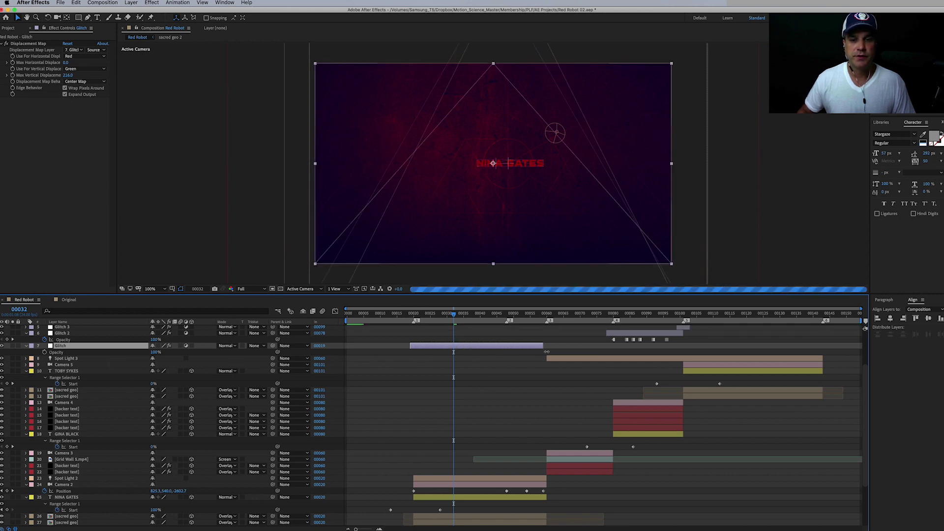
pyautogui.click(427, 313)
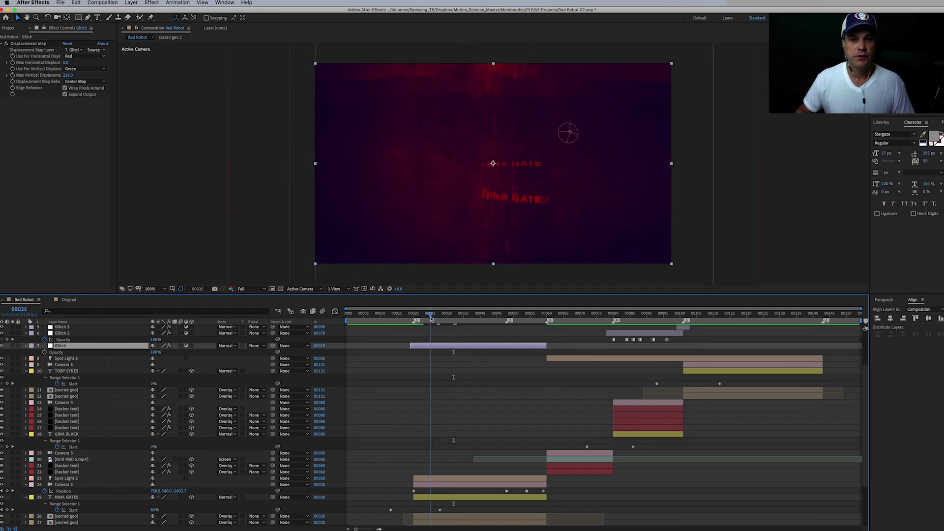
pyautogui.click(45, 353)
pyautogui.rightClick(426, 353)
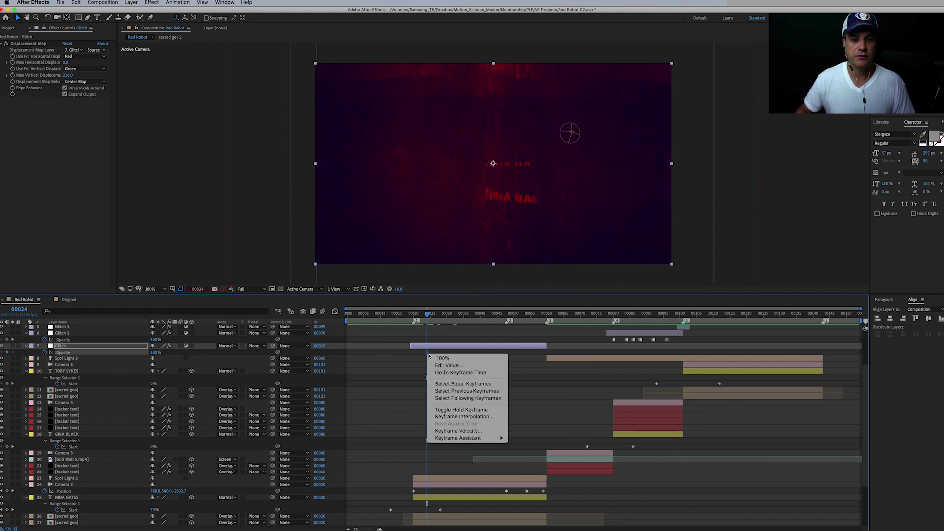
pyautogui.click(462, 409)
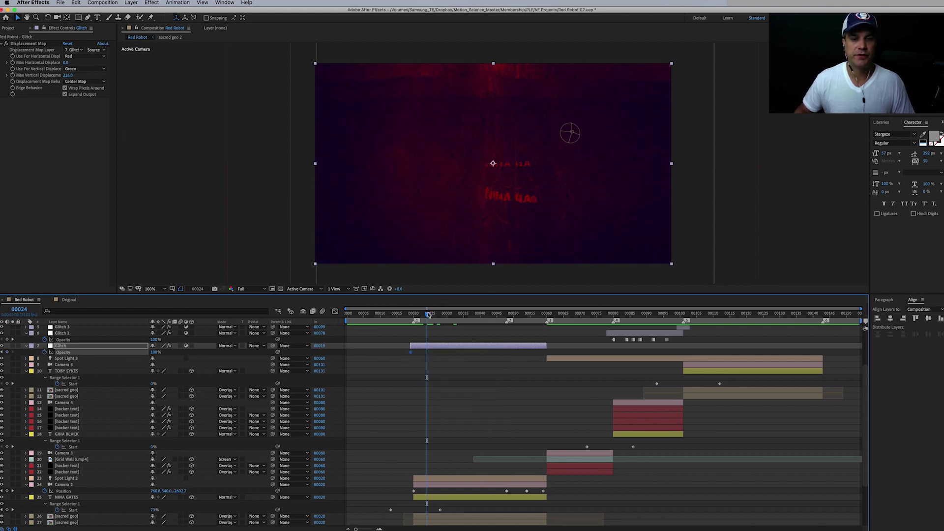
# - Key the Glitch layer's opacity at 17%, 51% and 56% on successive frames
pyautogui.moveTo(155, 353); pyautogui.dragTo(143, 376)
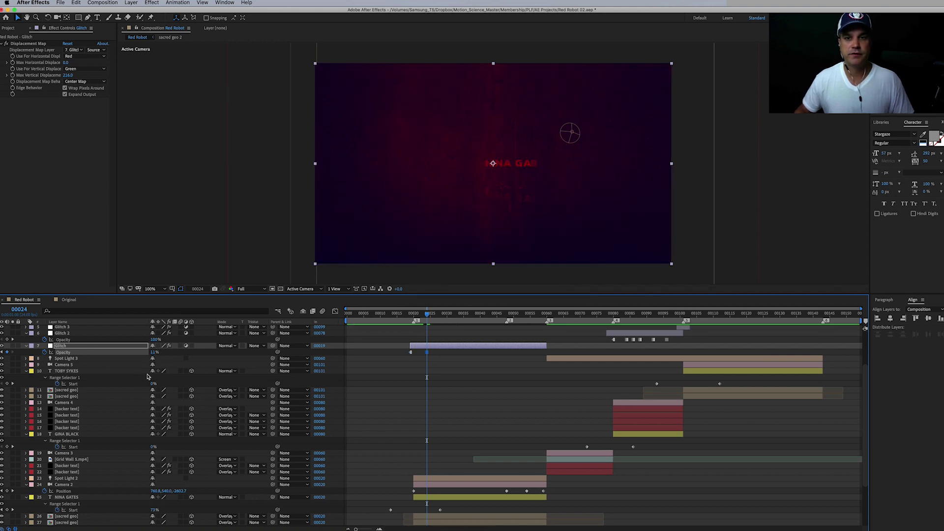
pyautogui.press('pagedown')
pyautogui.press('pagedown')
pyautogui.press('pagedown')
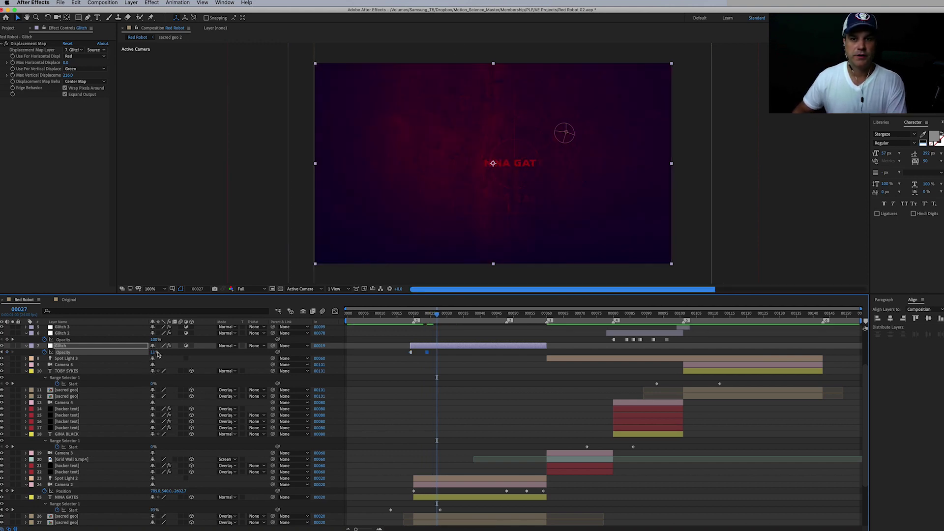
pyautogui.press('pagedown')
pyautogui.press('pagedown')
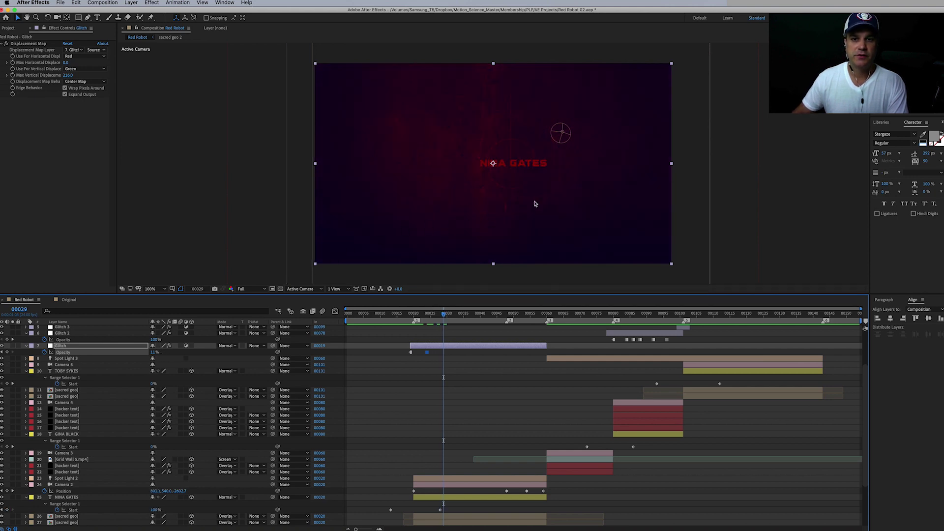
pyautogui.press('pagedown')
pyautogui.press('pagedown')
pyautogui.press('pagedown')
pyautogui.moveTo(155, 352); pyautogui.dragTo(169, 353)
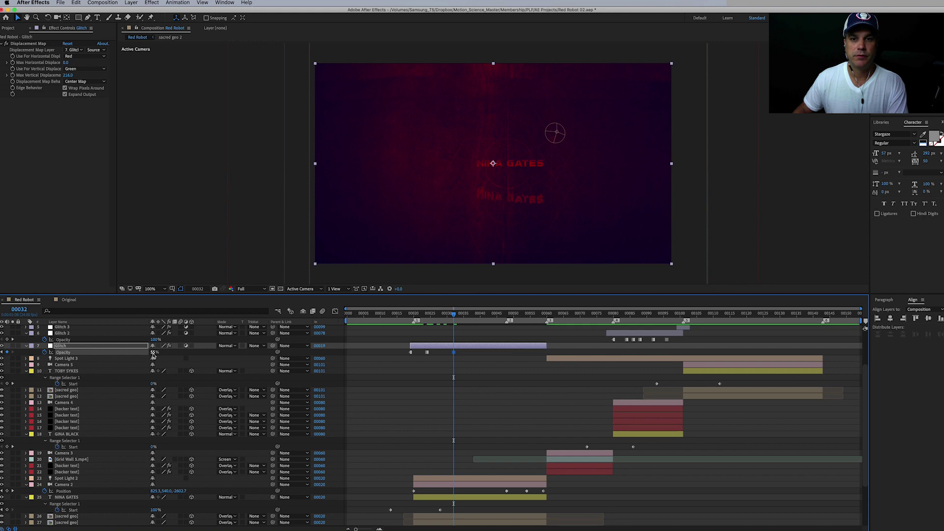
pyautogui.press('pagedown')
pyautogui.press('pagedown')
# - Continue the Glitch opacity flicker with 78%, 42% and about 21%, then check it
pyautogui.press('pagedown')
pyautogui.moveTo(153, 352); pyautogui.dragTo(148, 365)
pyautogui.press('pagedown')
pyautogui.press('pagedown')
pyautogui.press('pagedown')
pyautogui.press('pagedown')
pyautogui.press('pagedown')
pyautogui.press('pagedown')
pyautogui.press('pagedown')
pyautogui.press('pagedown')
pyautogui.press('pagedown')
pyautogui.press('pagedown')
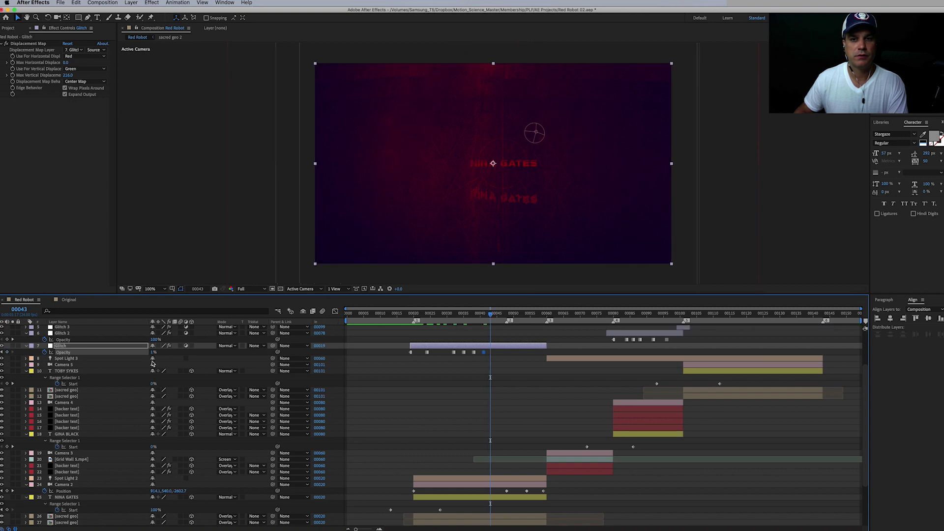
pyautogui.press('pagedown')
pyautogui.moveTo(152, 352); pyautogui.dragTo(183, 354)
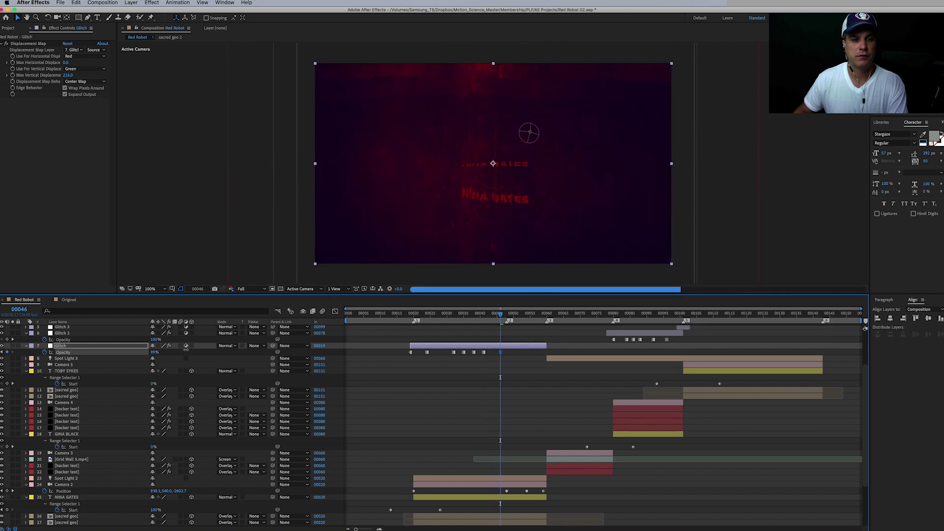
pyautogui.press('pagedown')
pyautogui.press('pagedown')
pyautogui.press('pagedown')
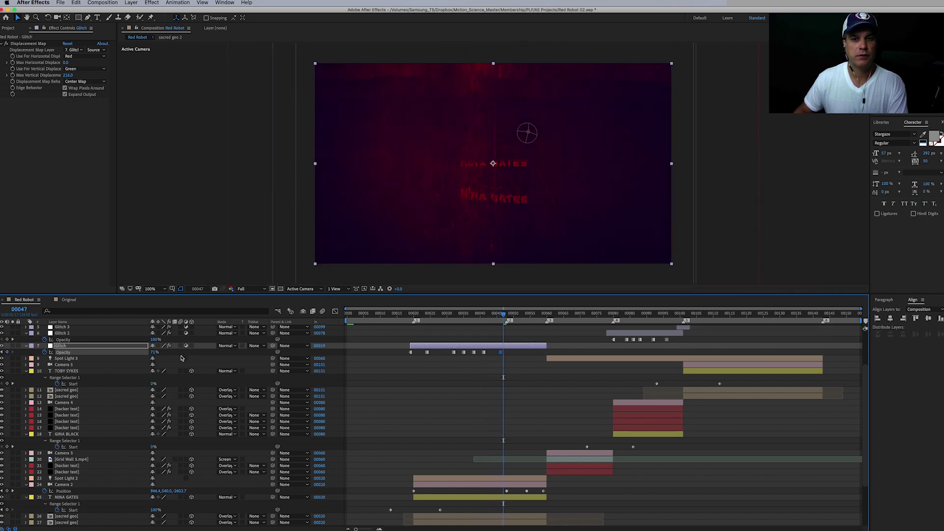
pyautogui.moveTo(155, 352); pyautogui.dragTo(141, 354)
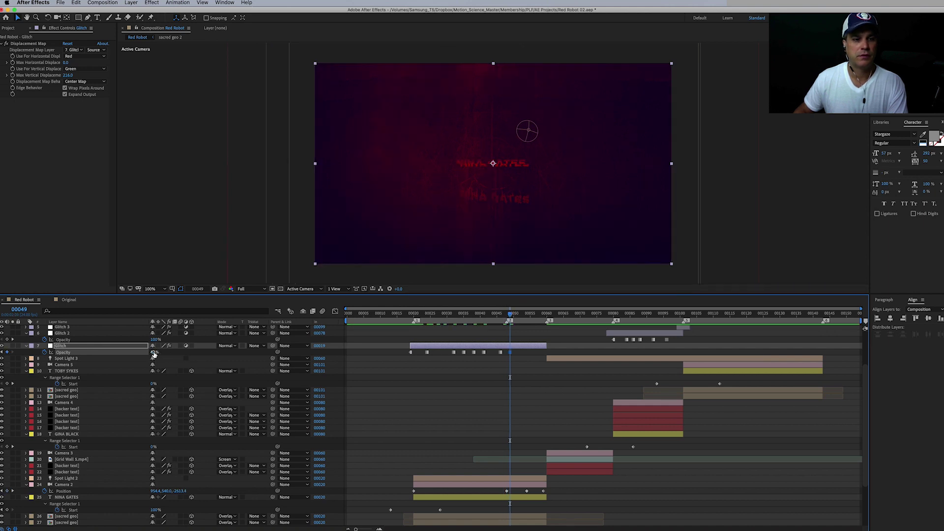
pyautogui.moveTo(154, 353); pyautogui.dragTo(154, 355)
pyautogui.press('space')
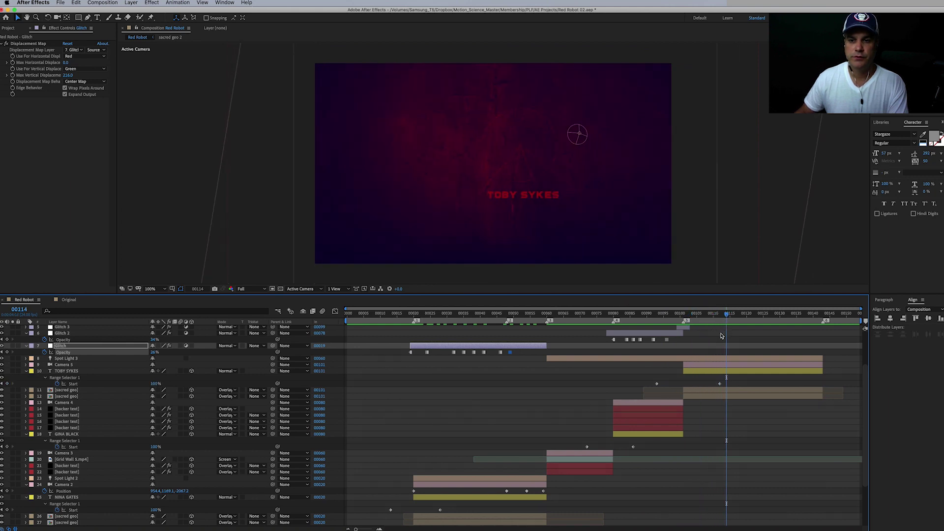
# - Duplicate Glitch 3 into Glitch 4, trim it to frames 114–143, and make it the displacement map layer
pyautogui.click(686, 330)
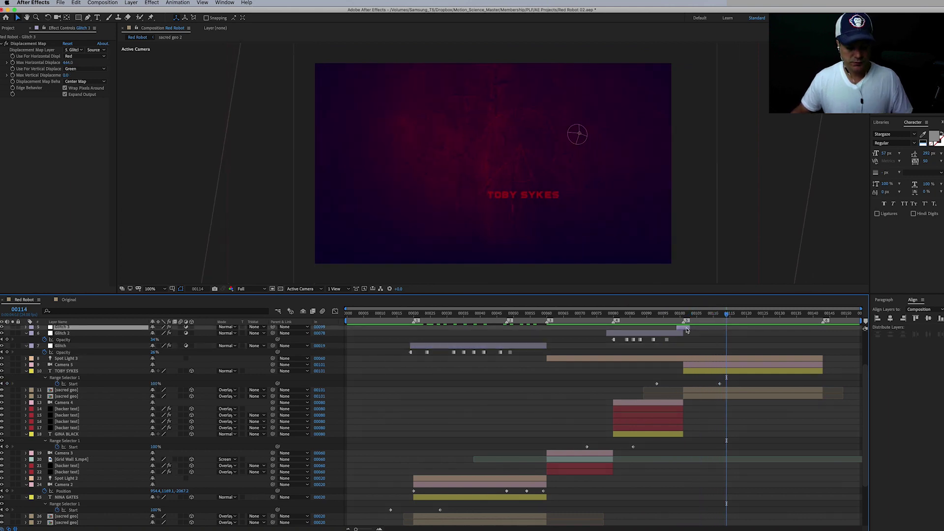
pyautogui.hotkey('ctrl', 'd')
pyautogui.moveTo(689, 328); pyautogui.dragTo(822, 336)
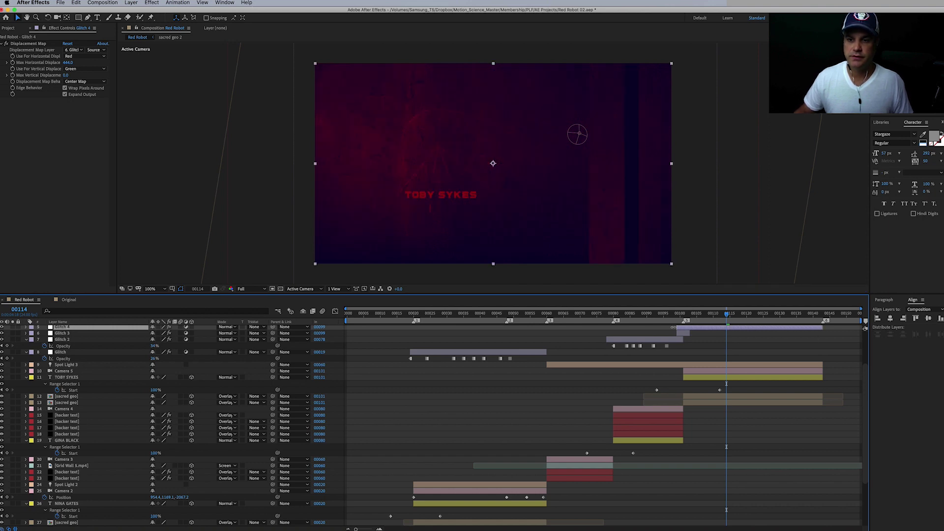
pyautogui.moveTo(676, 328); pyautogui.dragTo(722, 331)
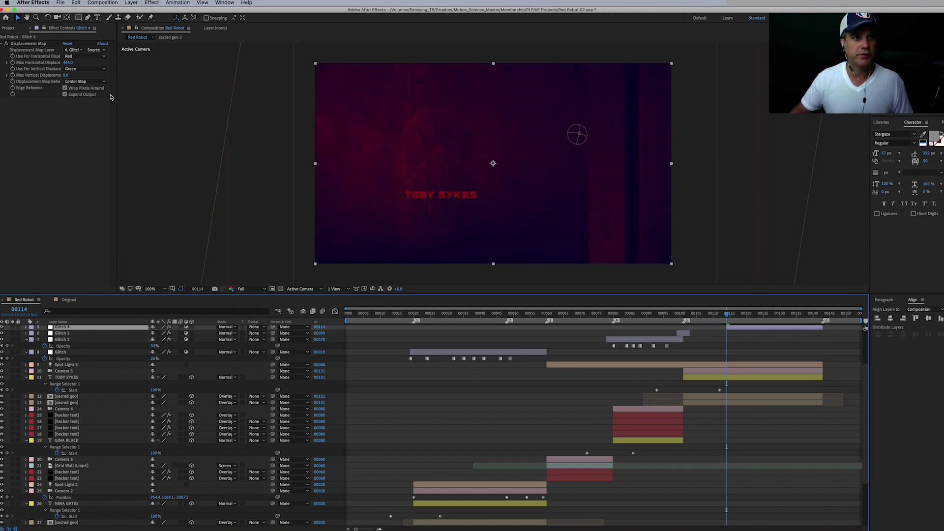
pyautogui.click(77, 50)
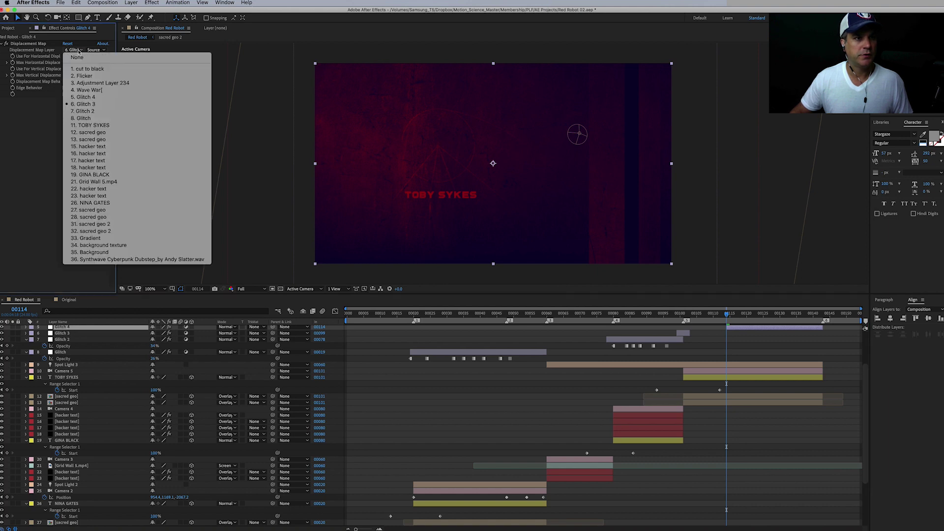
pyautogui.click(87, 98)
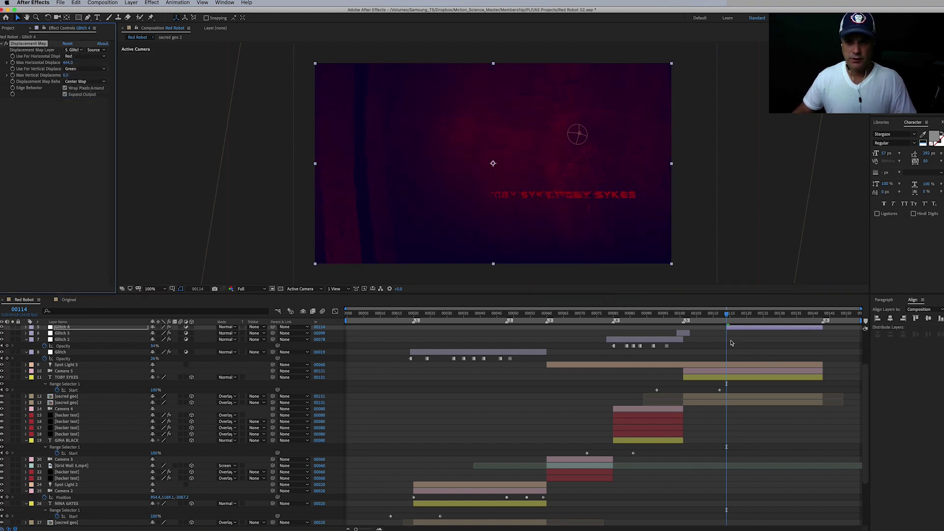
# - Lower Glitch 4's opacity to about 55%, then 44% at frame 128, and preview
pyautogui.press('t')
pyautogui.moveTo(151, 338); pyautogui.dragTo(151, 345)
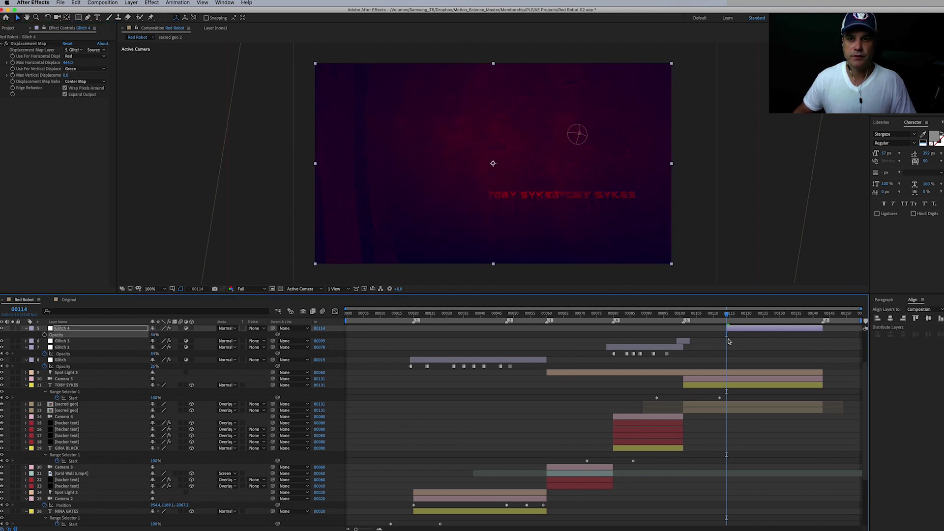
pyautogui.click(773, 315)
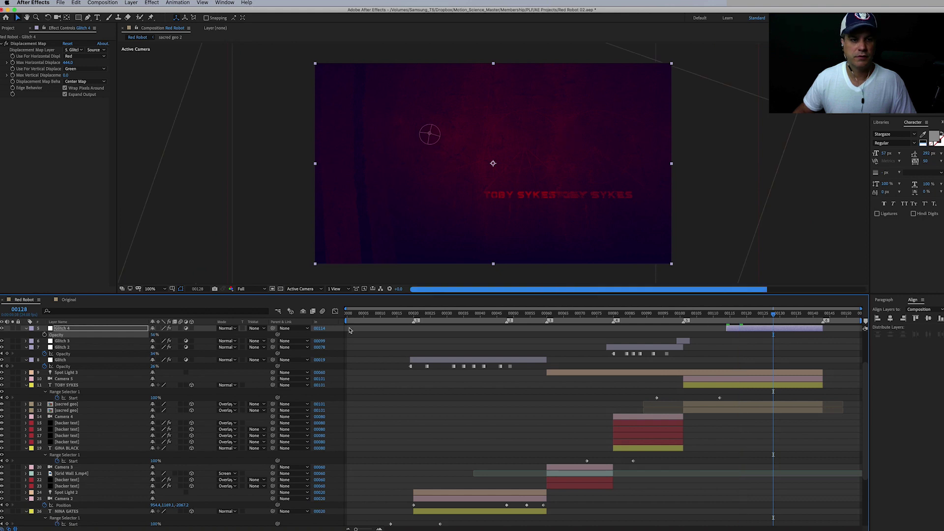
pyautogui.moveTo(160, 337); pyautogui.dragTo(152, 340)
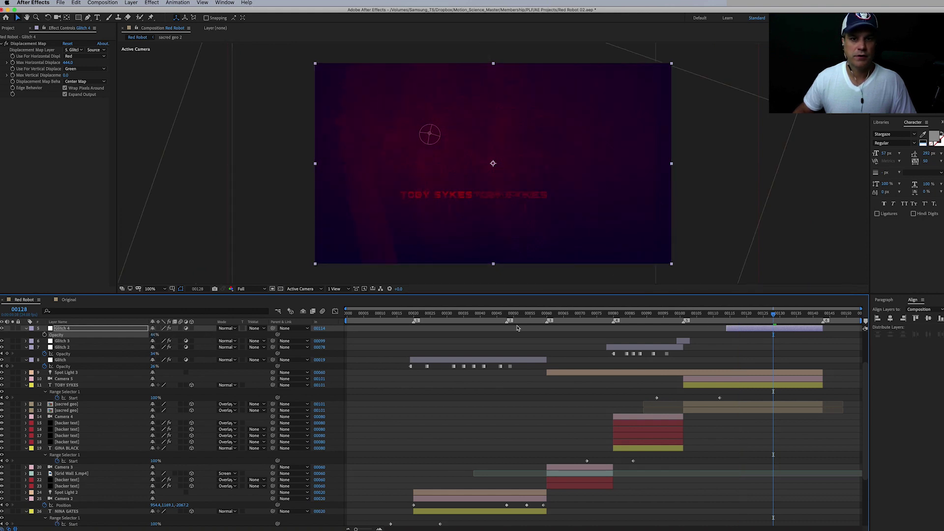
pyautogui.moveTo(773, 315); pyautogui.dragTo(686, 332)
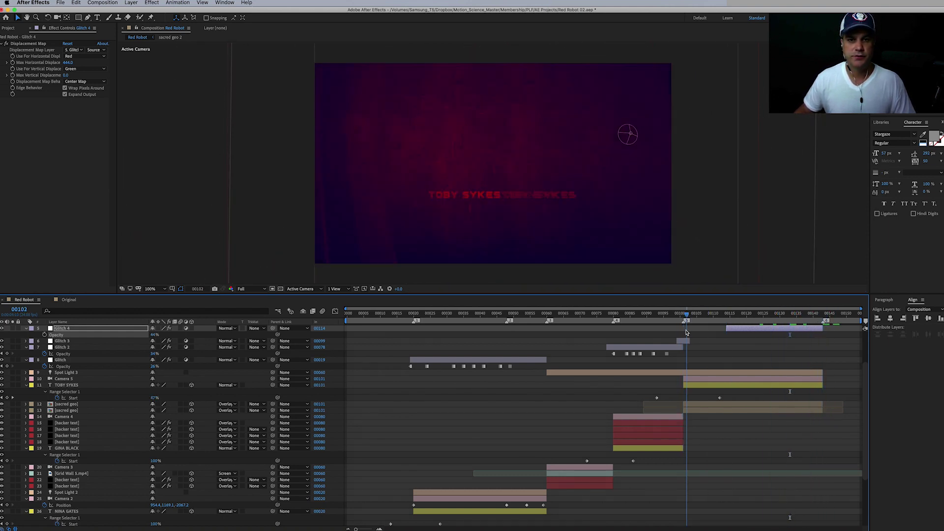
pyautogui.press('Home')
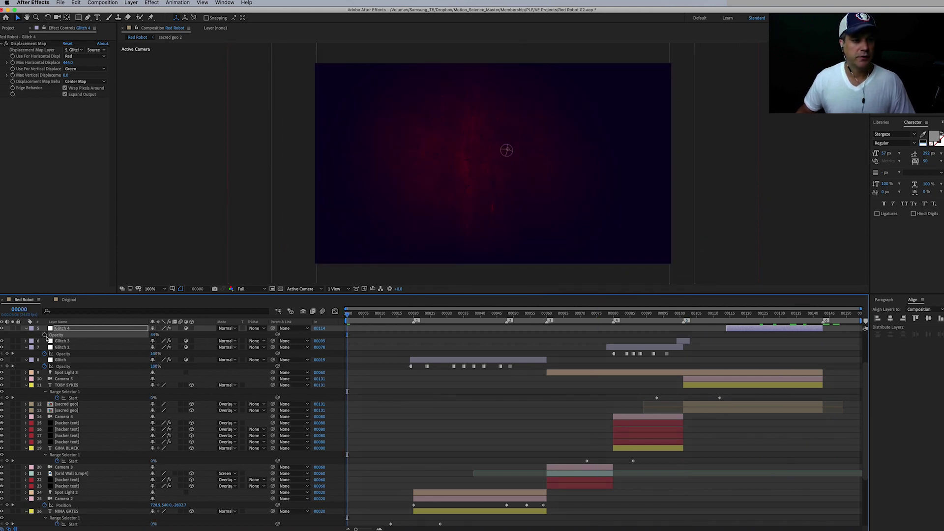
# - Save the project, collapse every layer's properties with U, and select the Flicker layer
pyautogui.press('super+s')
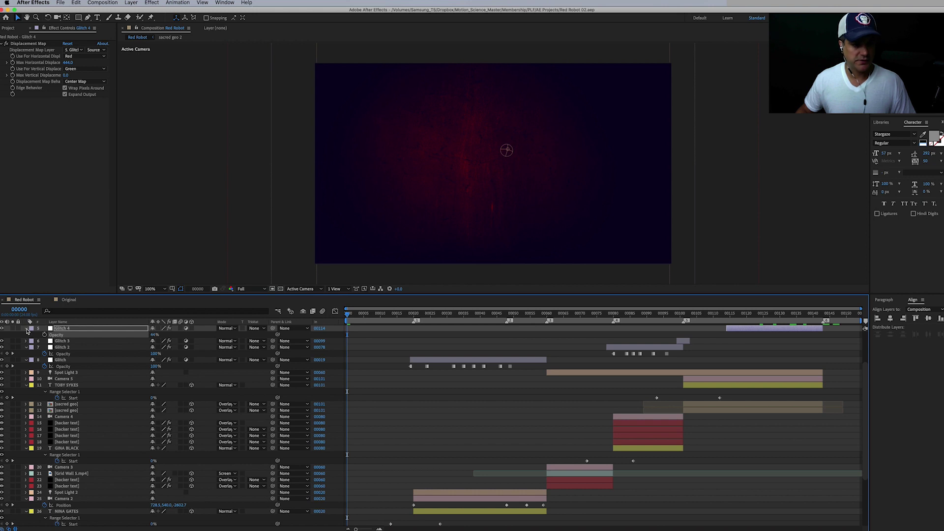
pyautogui.press('super+a')
pyautogui.press('u')
pyautogui.click(414, 397)
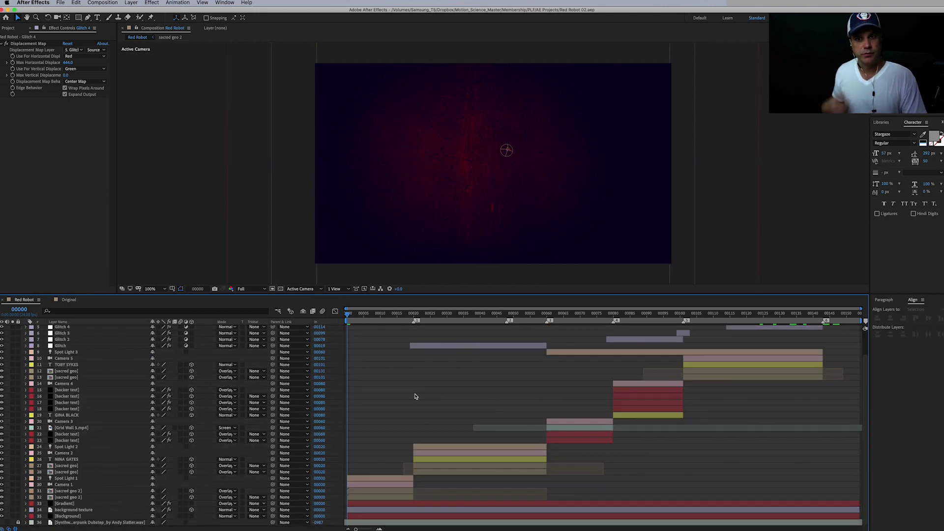
pyautogui.scroll(3, 398, 393)
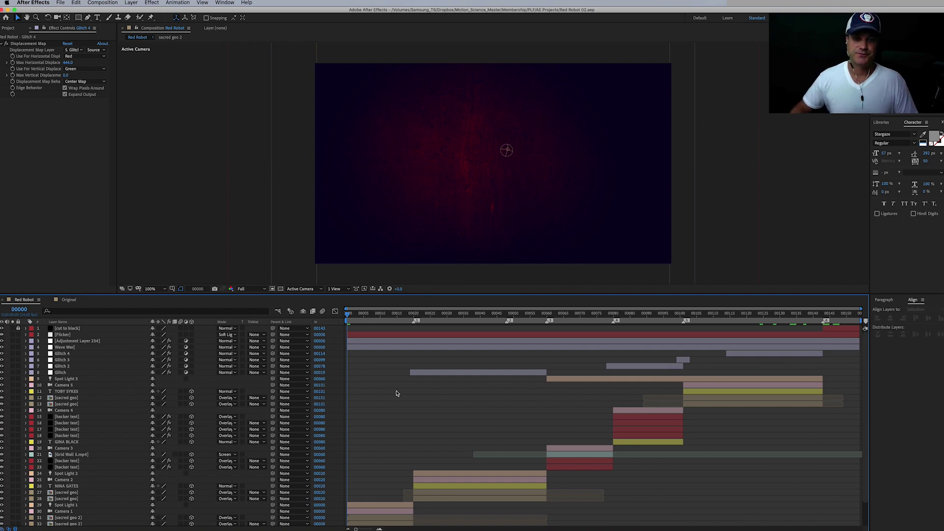
pyautogui.click(90, 335)
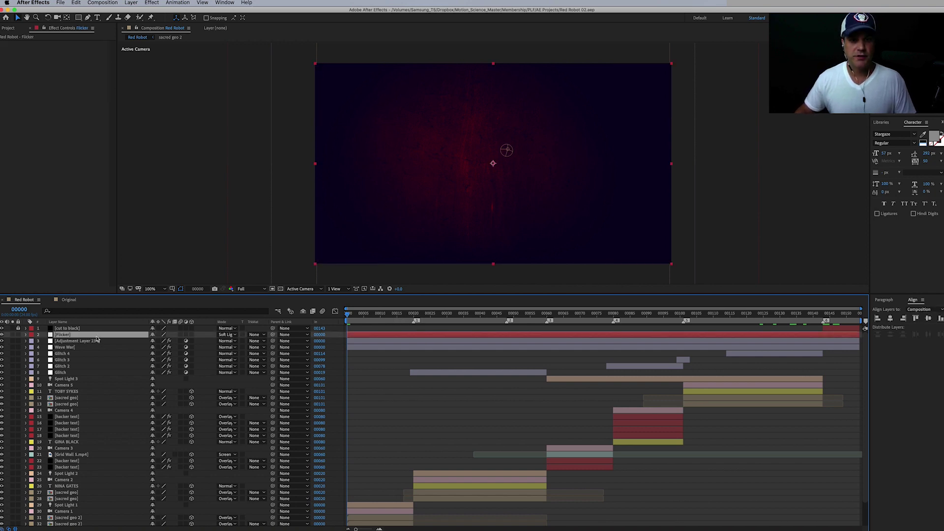
# - Add a new adjustment layer and name it FX
pyautogui.click(131, 2)
pyautogui.moveTo(142, 11)
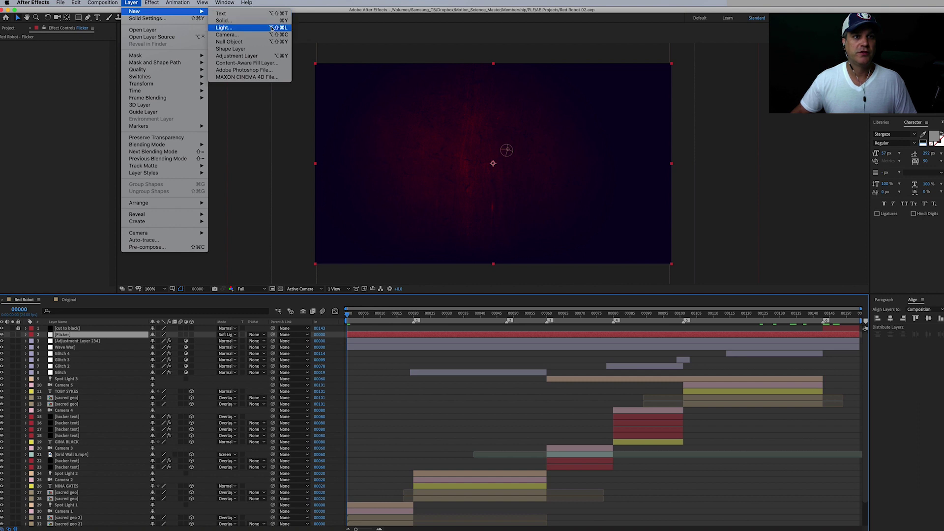
pyautogui.click(269, 56)
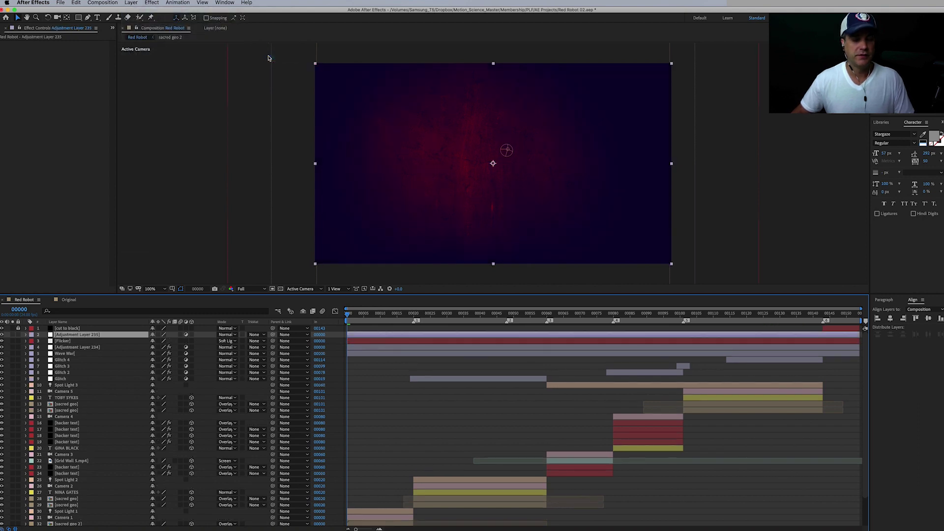
pyautogui.press('Return')
pyautogui.write('F')
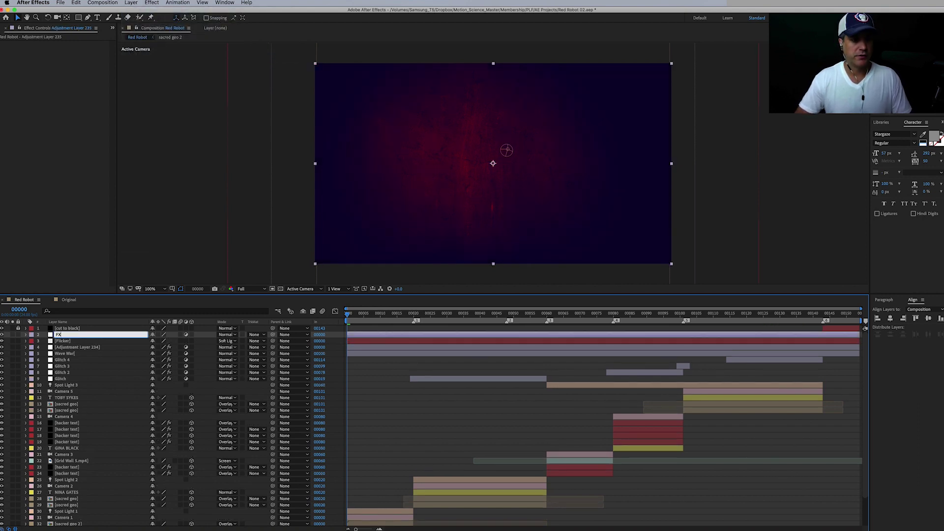
pyautogui.write('X')
pyautogui.press('Return')
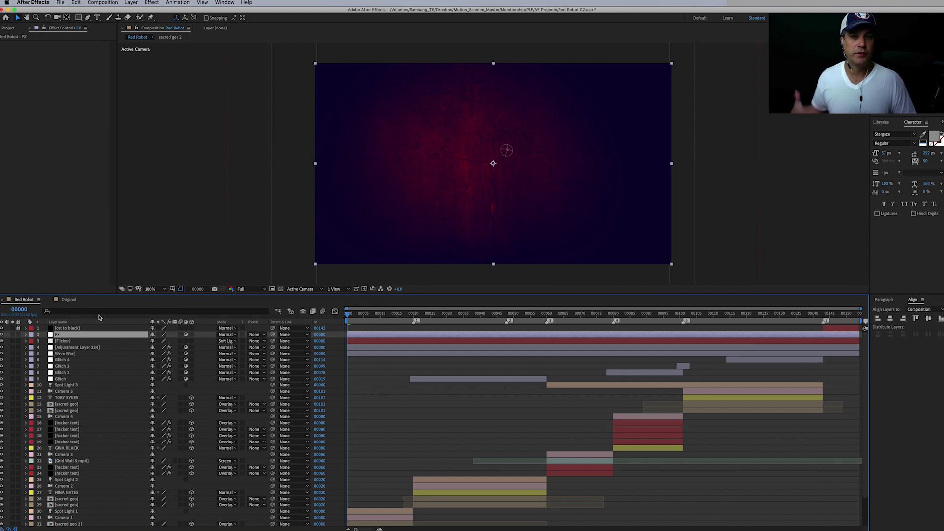
# - At frame 7, apply Sapphire Distort's S_WarpChroma effect to the FX layer
pyautogui.click(372, 316)
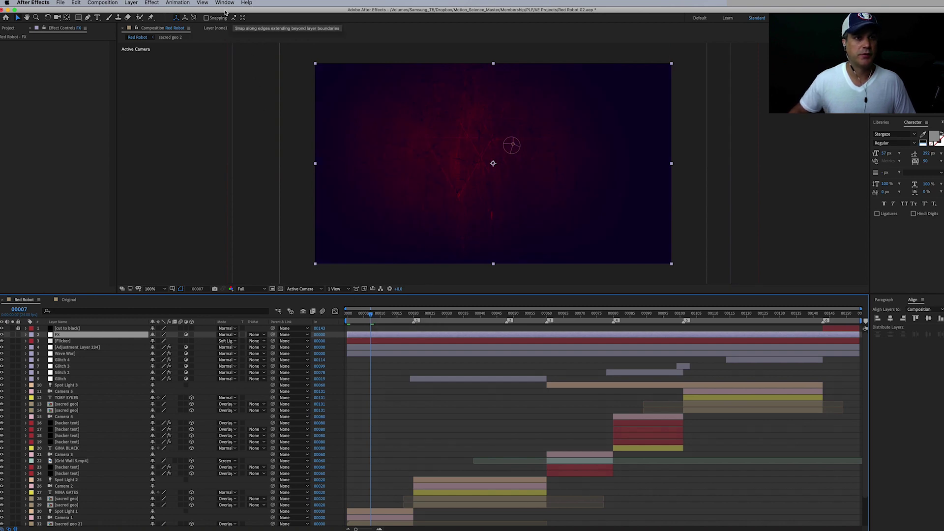
pyautogui.click(151, 2)
pyautogui.moveTo(186, 328)
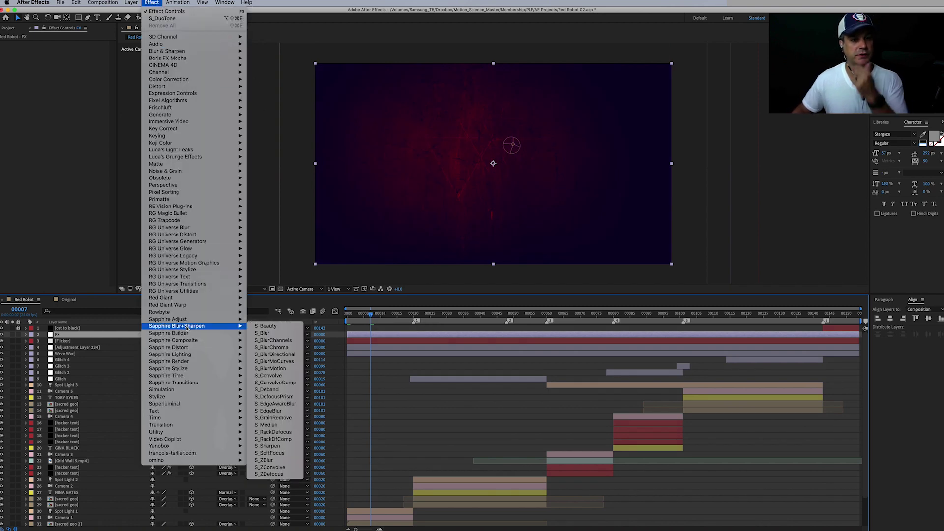
pyautogui.moveTo(216, 347)
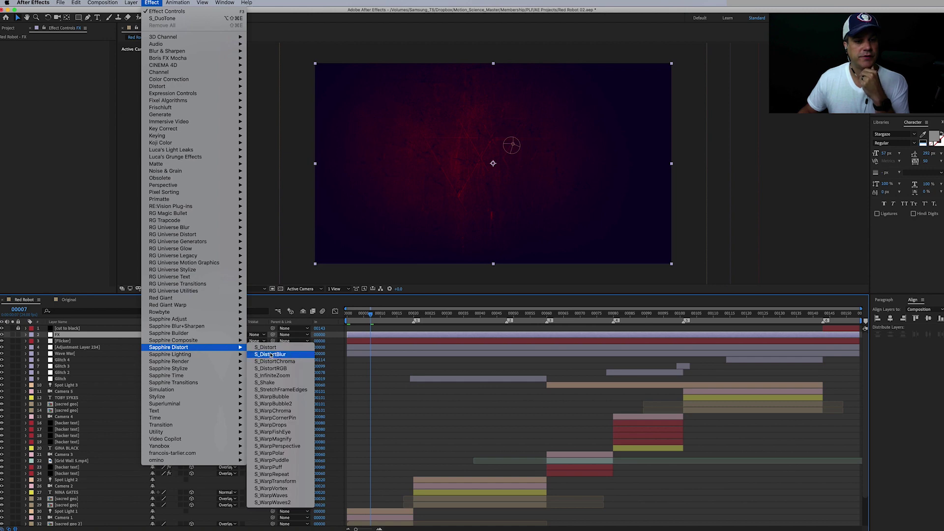
pyautogui.click(296, 416)
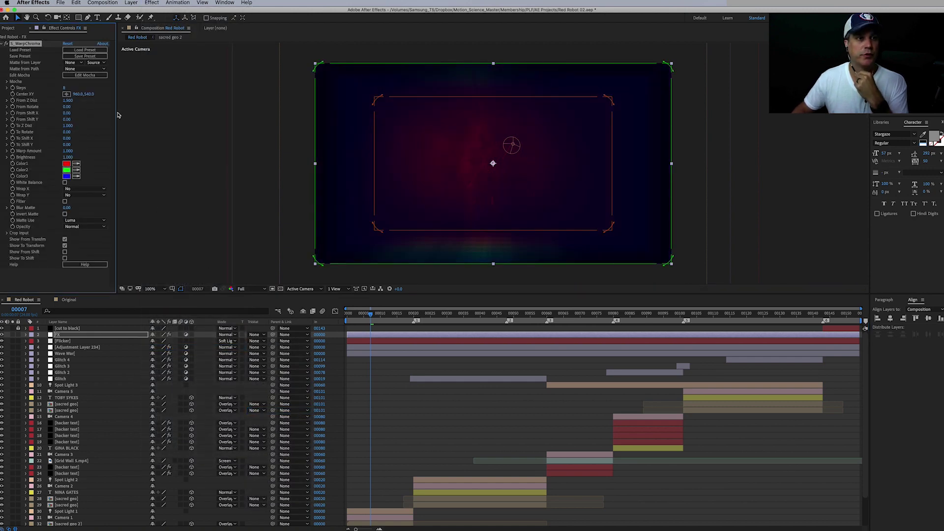
# - Load the Chromatic preset into S_WarpChroma from the Sapphire Preset Browser, then collapse the effect
pyautogui.click(90, 51)
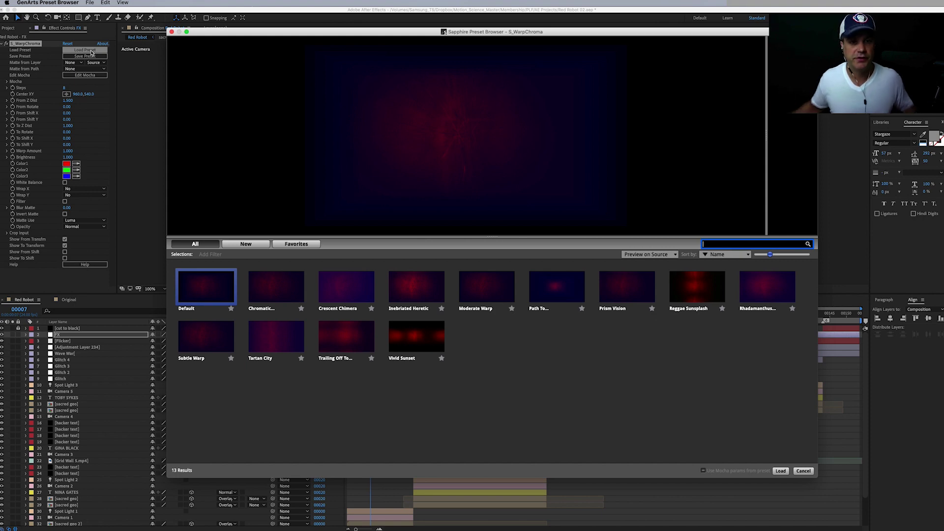
pyautogui.click(270, 294)
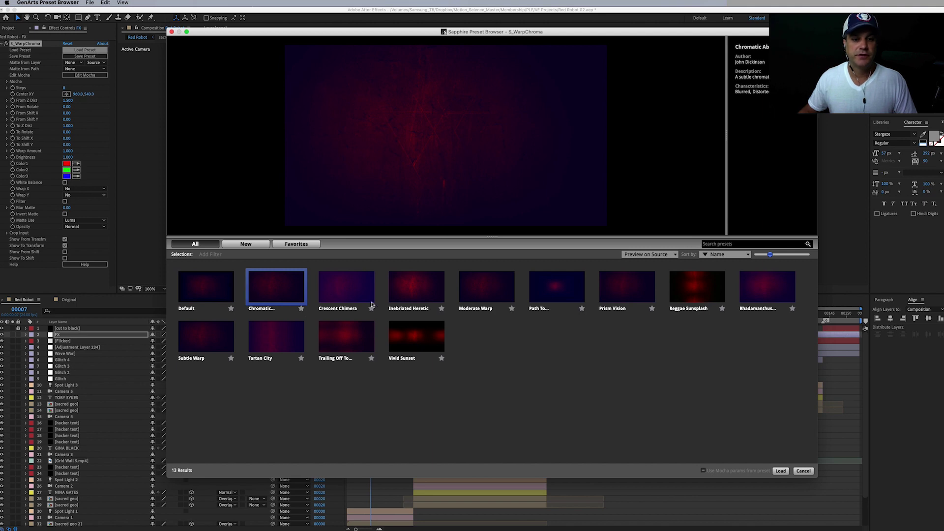
pyautogui.click(781, 471)
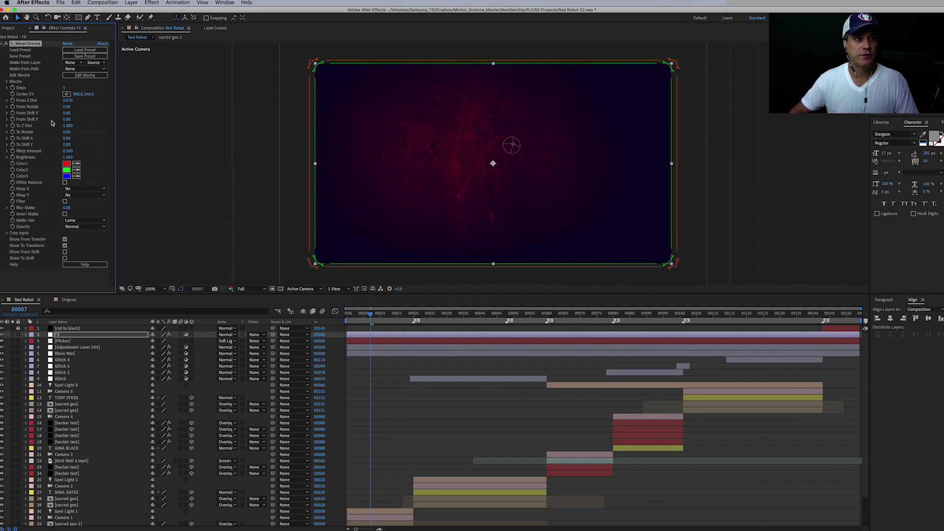
pyautogui.click(3, 44)
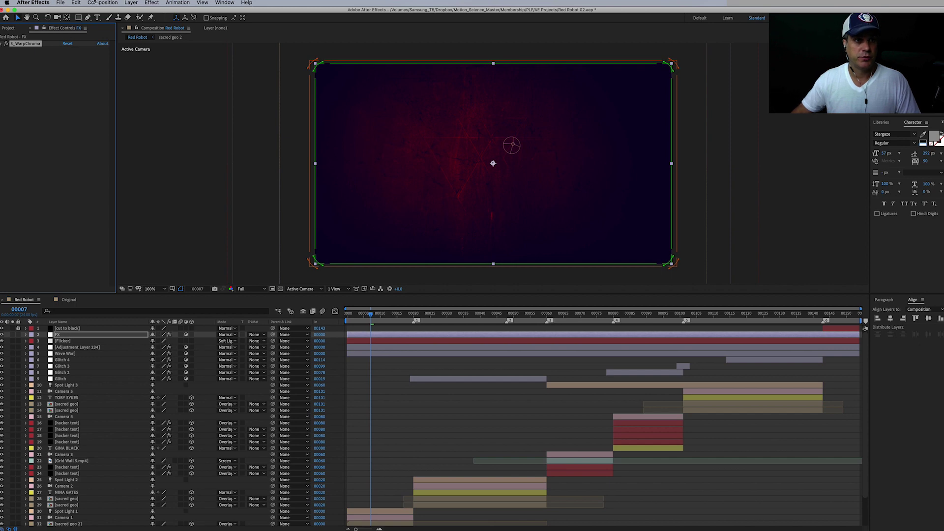
# - Add Curves to FX with two points, highlights pulled down and blacks lifted, then compare on/off
pyautogui.click(150, 2)
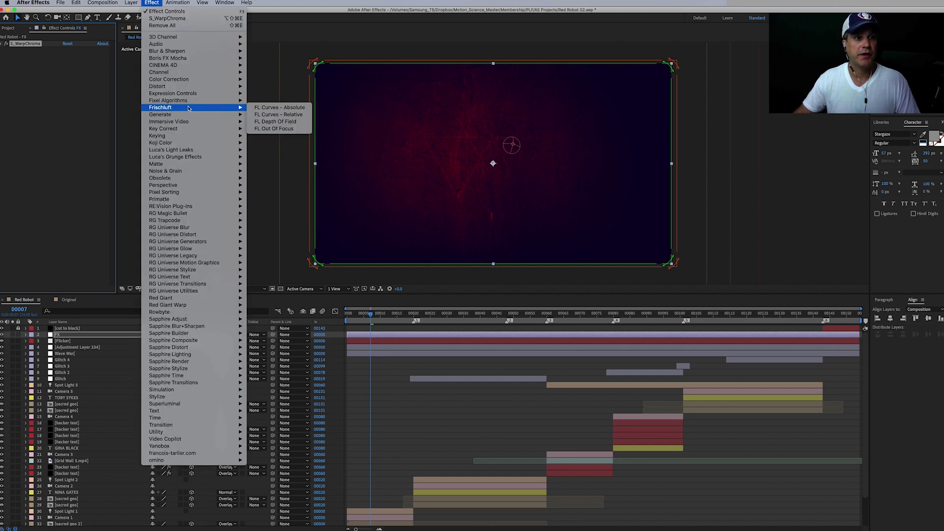
pyautogui.moveTo(187, 80)
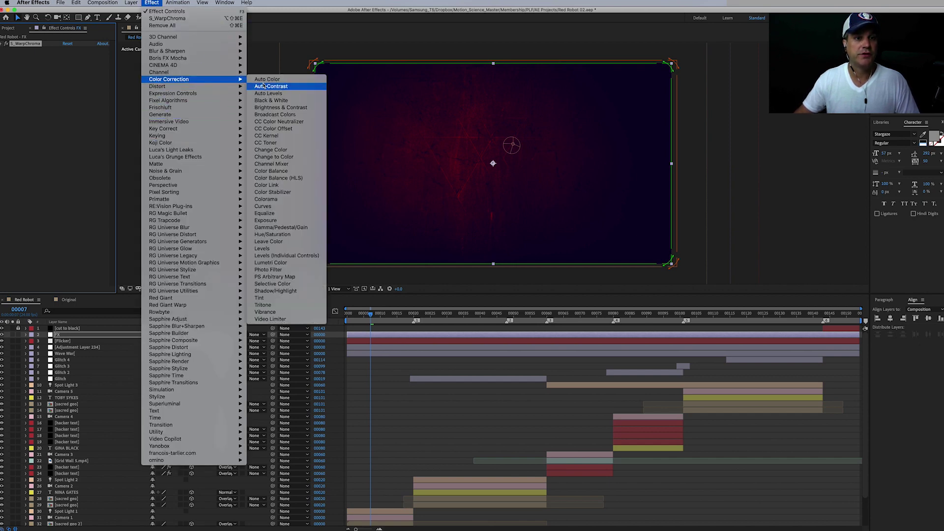
pyautogui.click(263, 205)
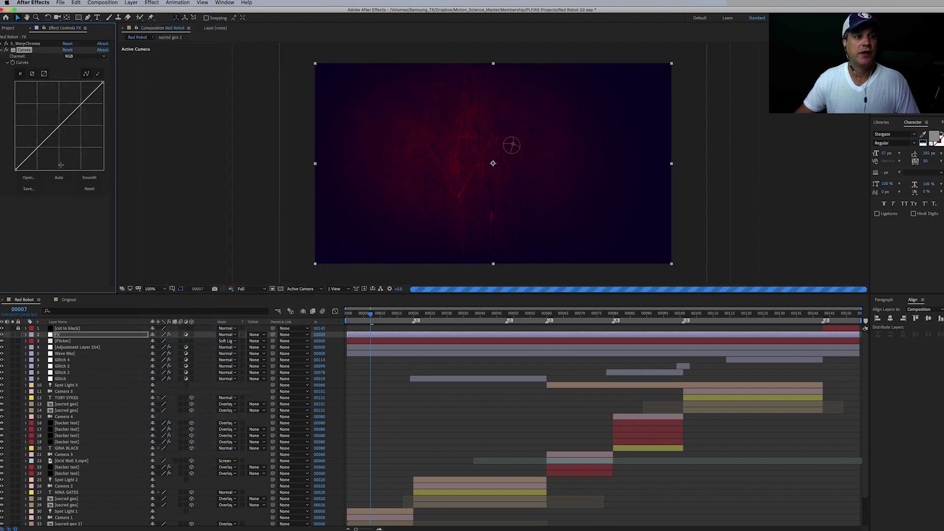
pyautogui.click(64, 123)
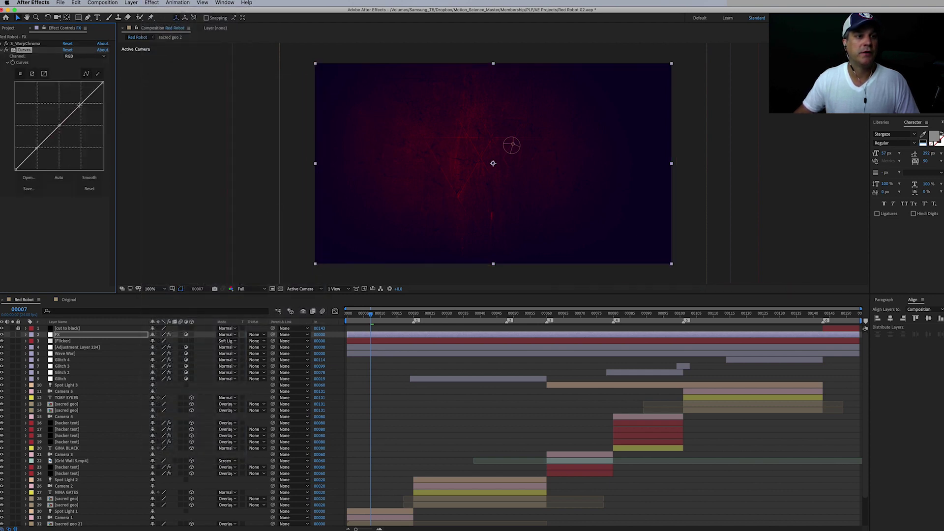
pyautogui.click(81, 104)
pyautogui.moveTo(100, 85); pyautogui.dragTo(103, 104)
pyautogui.moveTo(15, 168)
pyautogui.mouseDown()
pyautogui.moveTo(16, 156)
pyautogui.moveTo(15, 167)
pyautogui.mouseUp()
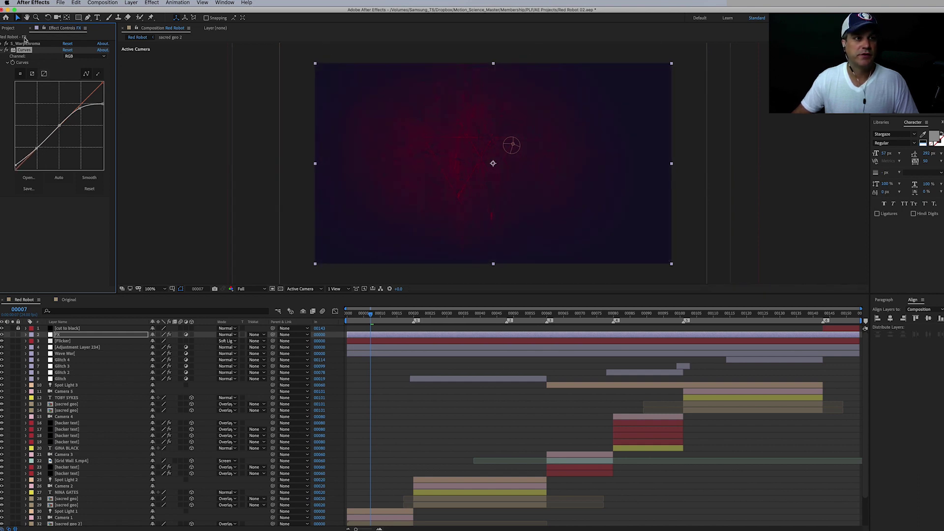
pyautogui.click(8, 53)
pyautogui.click(7, 53)
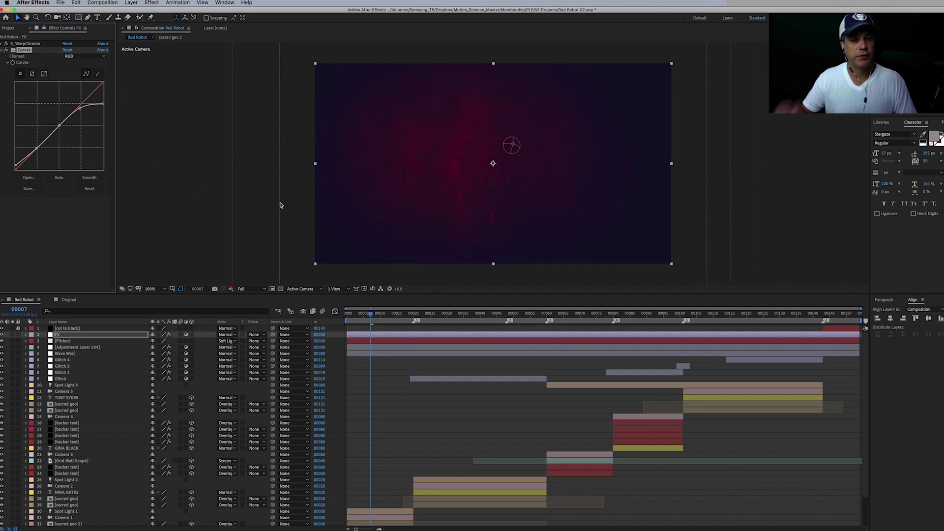
# - Apply Noise & Grain > Noise to the FX layer with Amount of Noise 10%
pyautogui.click(150, 2)
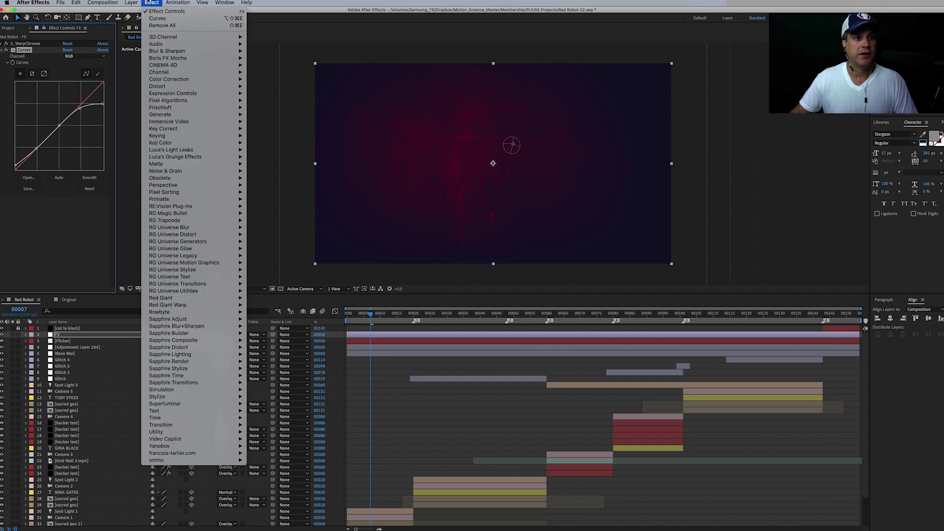
pyautogui.moveTo(185, 171)
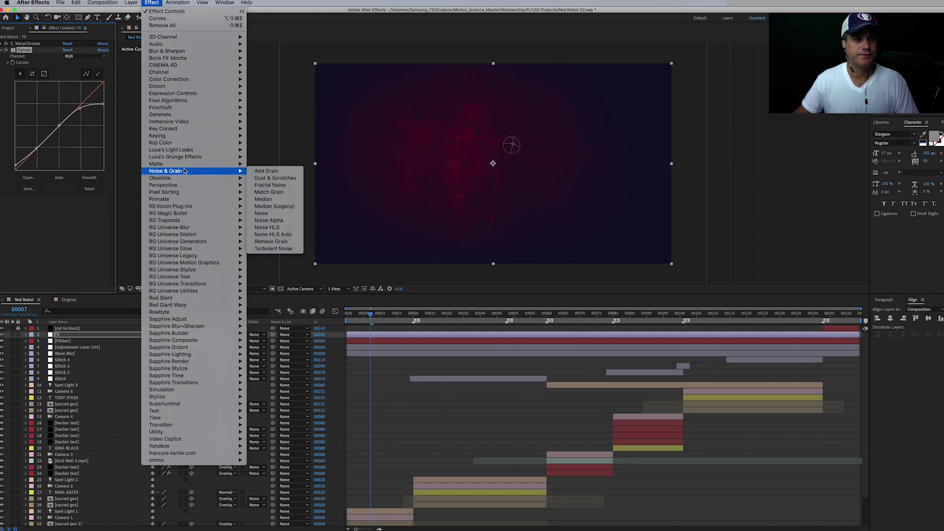
pyautogui.click(281, 213)
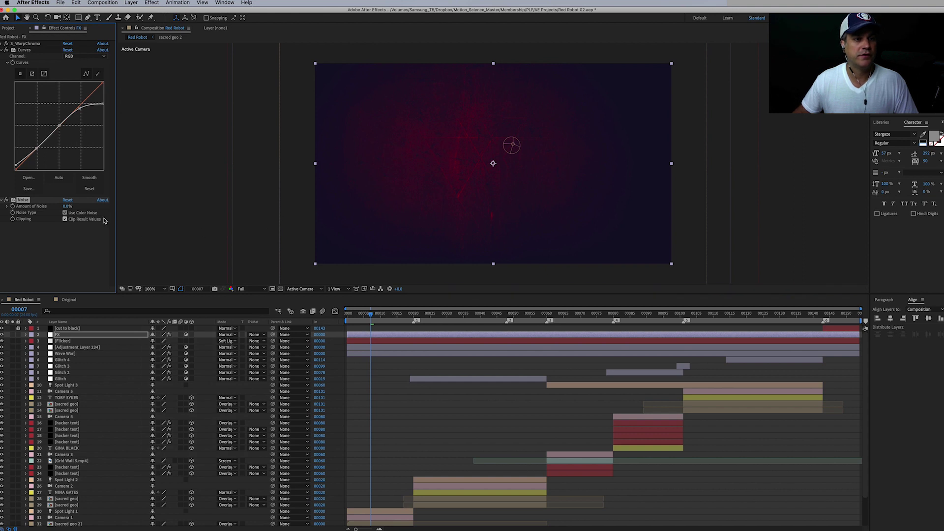
pyautogui.click(68, 207)
pyautogui.write('10')
pyautogui.press('Return')
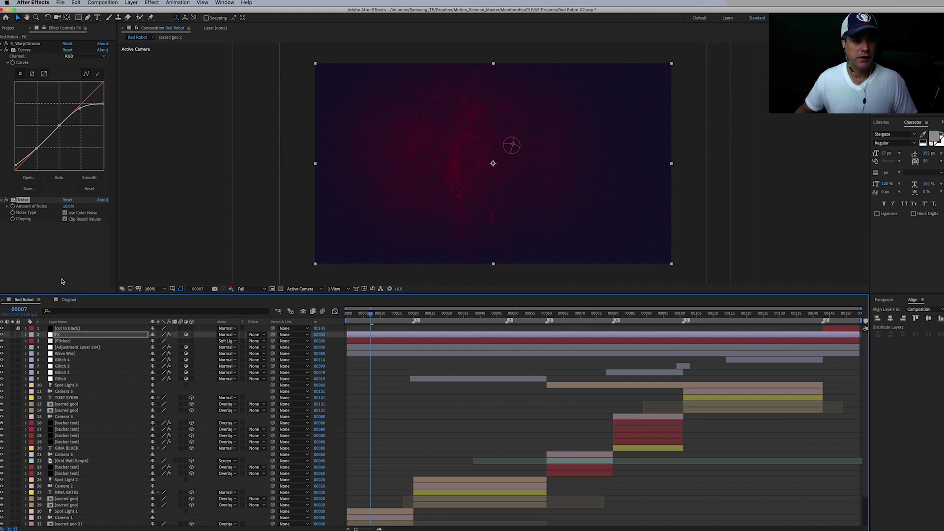
# - Add a Fast Box Blur to the FX layer with Blur Radius 2
pyautogui.click(152, 2)
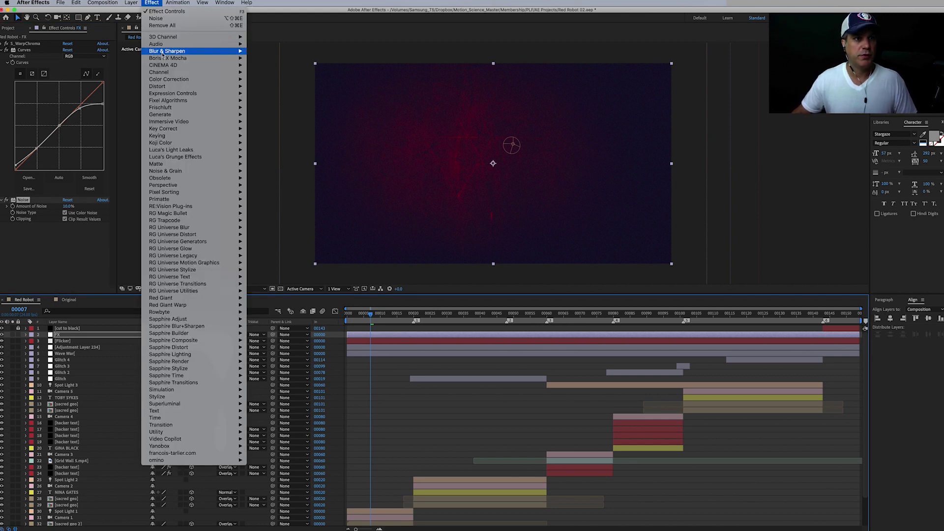
pyautogui.moveTo(163, 57)
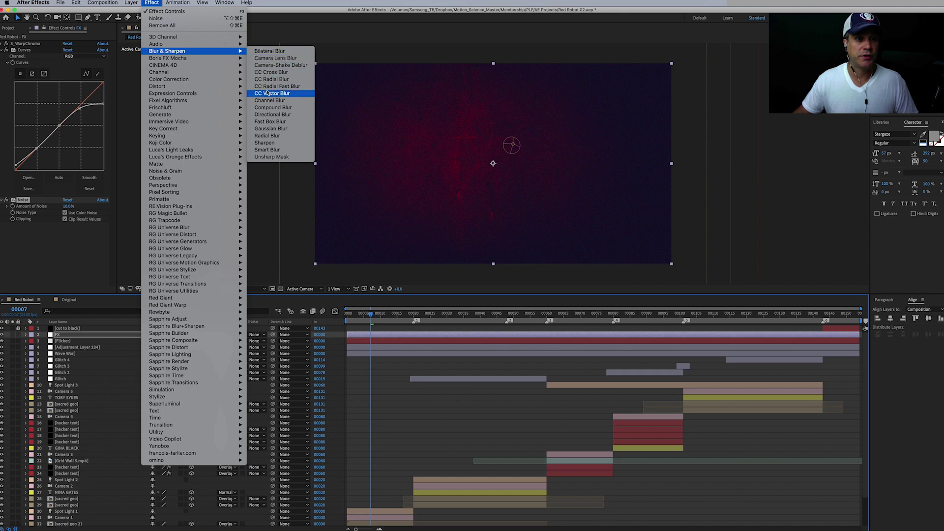
pyautogui.click(274, 122)
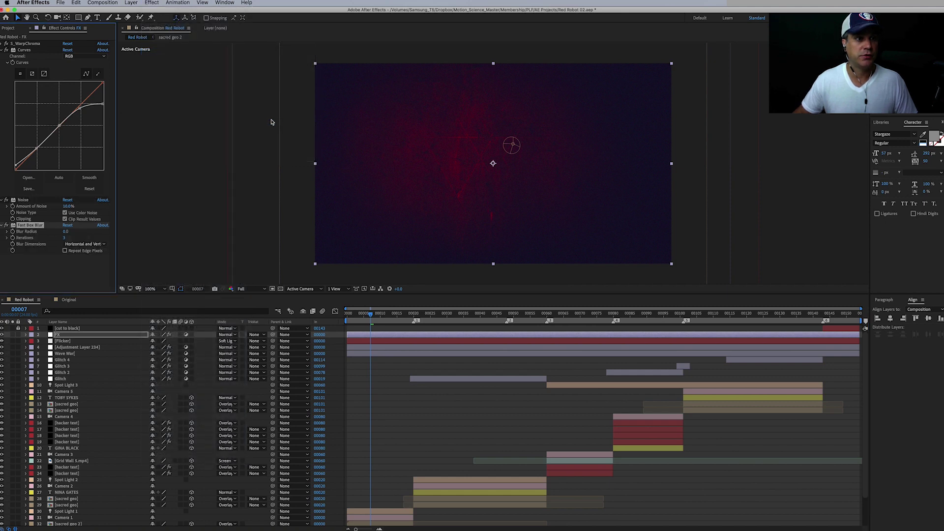
pyautogui.click(67, 232)
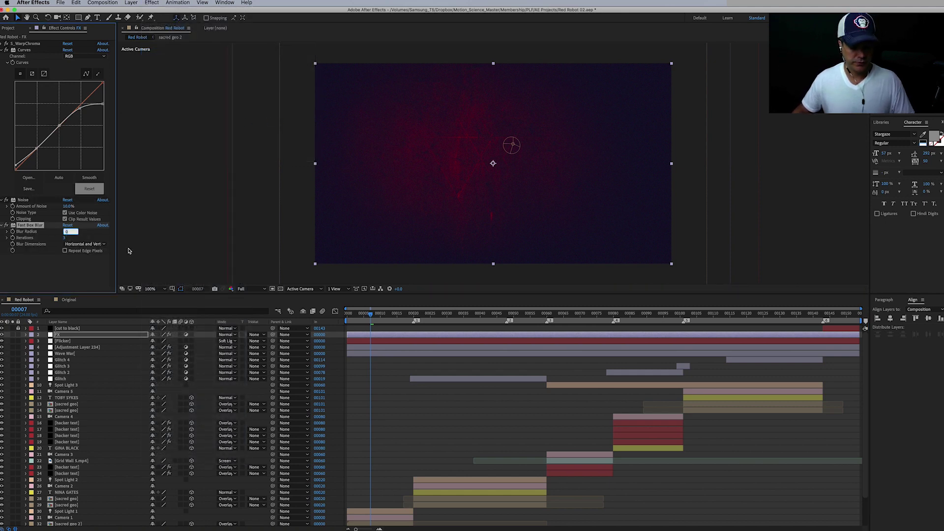
pyautogui.write('2')
pyautogui.press('Return')
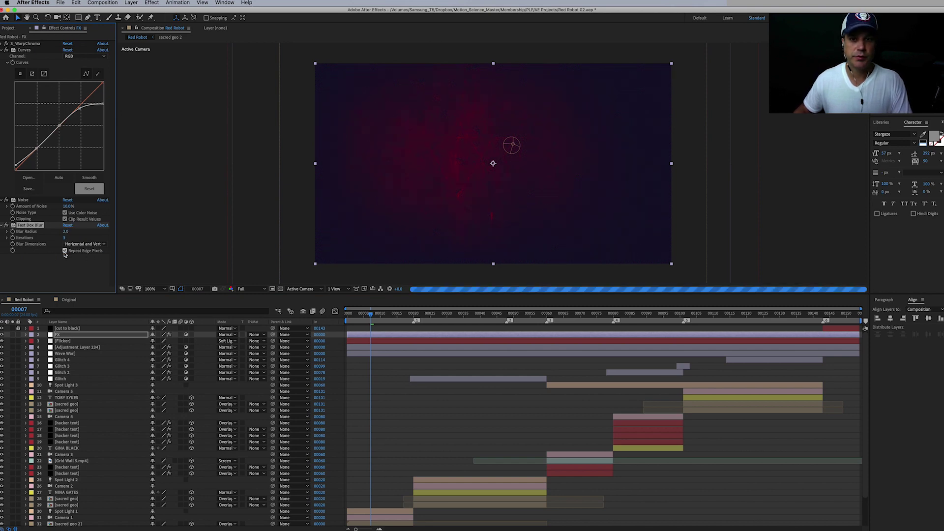
# - Add a Sharpen effect to the FX layer with Sharpen Amount 250
pyautogui.click(153, 2)
pyautogui.moveTo(167, 51)
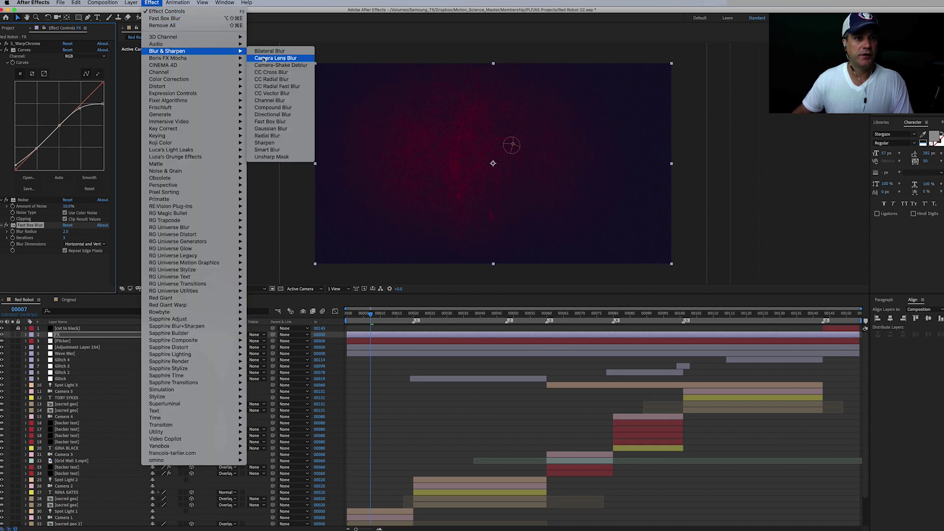
pyautogui.click(266, 143)
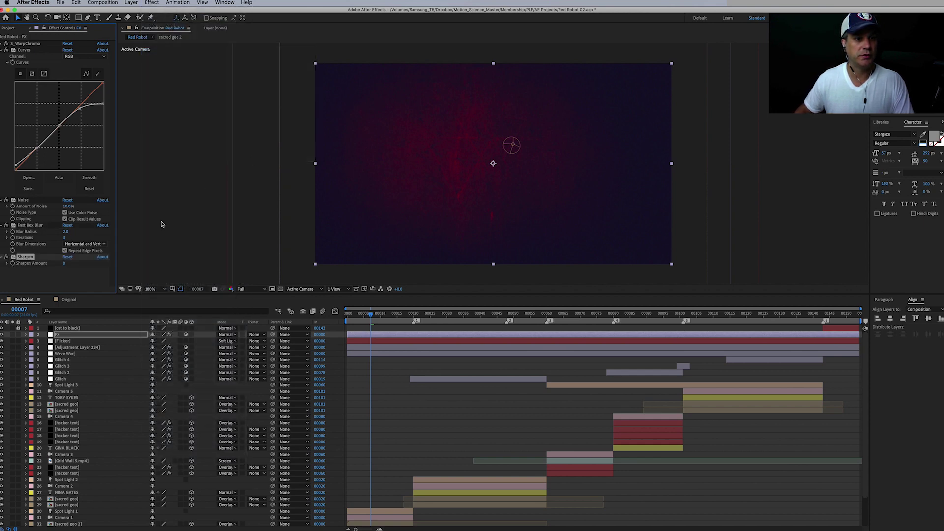
pyautogui.click(64, 264)
pyautogui.write('250')
pyautogui.press('Return')
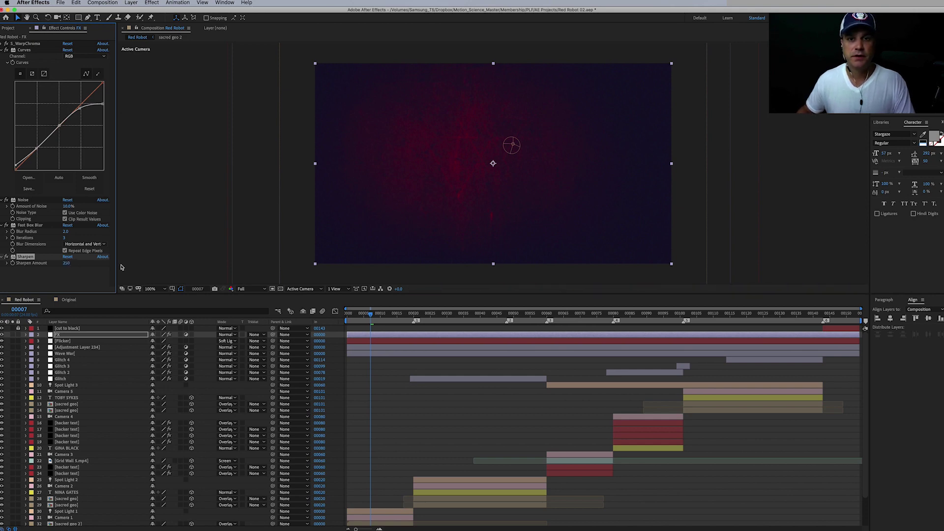
# - Collapse the Fast Box Blur, Sharpen, Noise and Curves effect settings
pyautogui.click(2, 225)
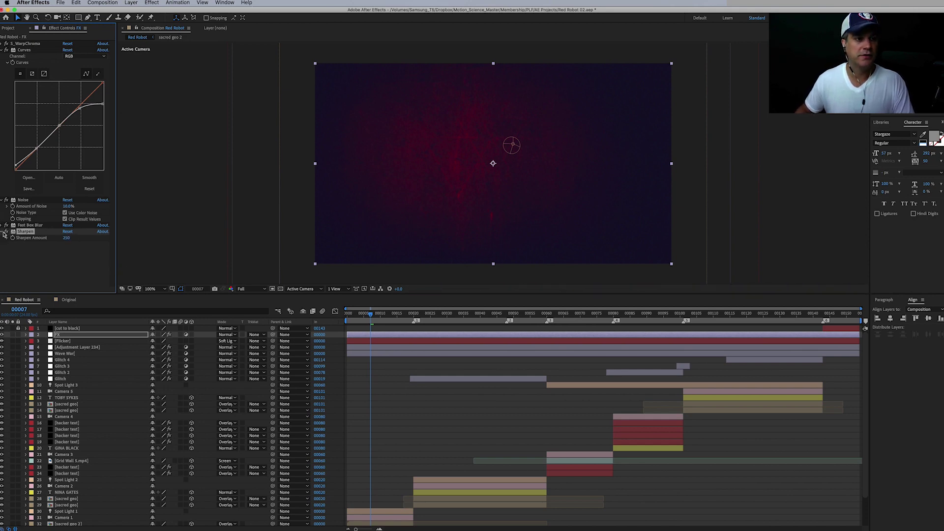
pyautogui.click(5, 231)
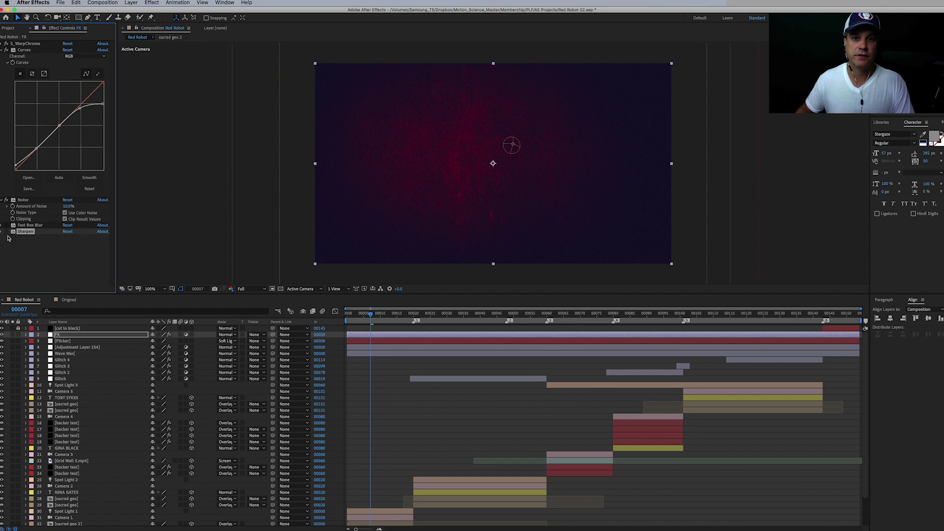
pyautogui.click(3, 200)
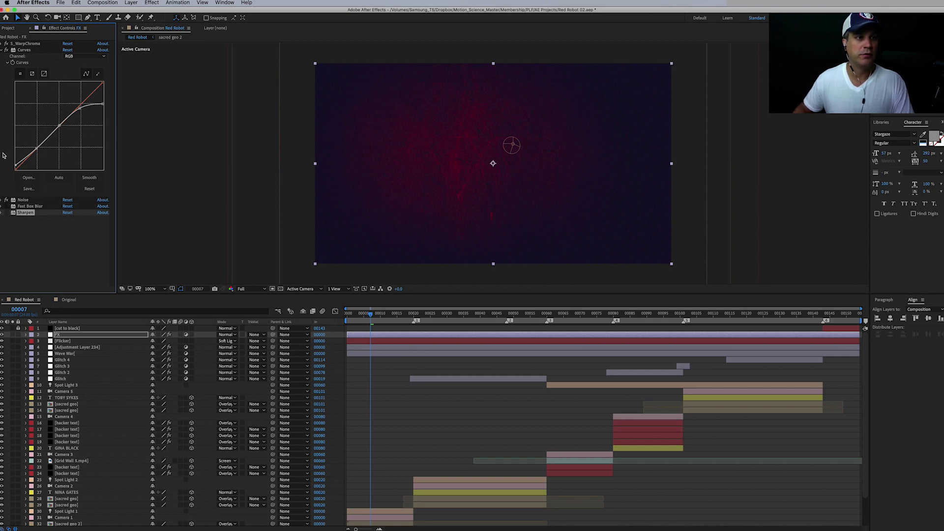
pyautogui.click(2, 50)
# - Preview the composition, show the Flicker layer's effects, then stop playback
pyautogui.press('super+shift+h')
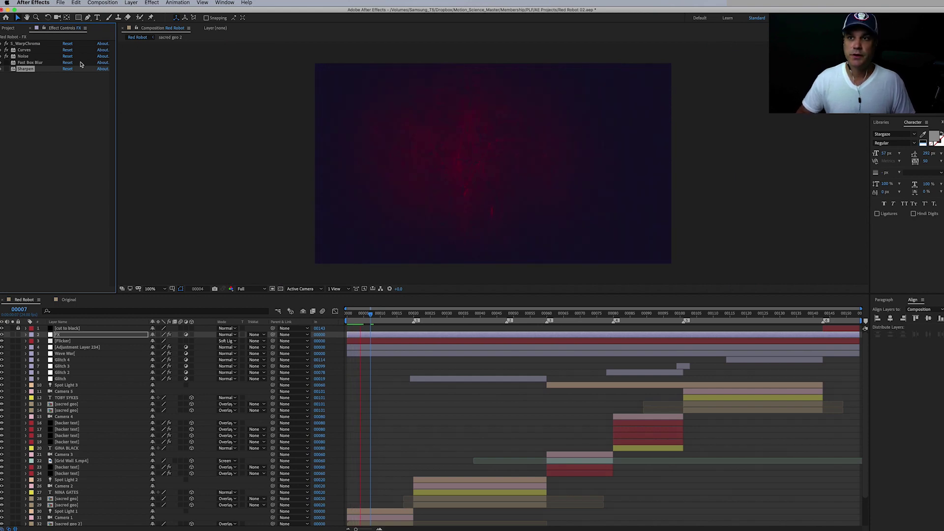
pyautogui.press('super+Down')
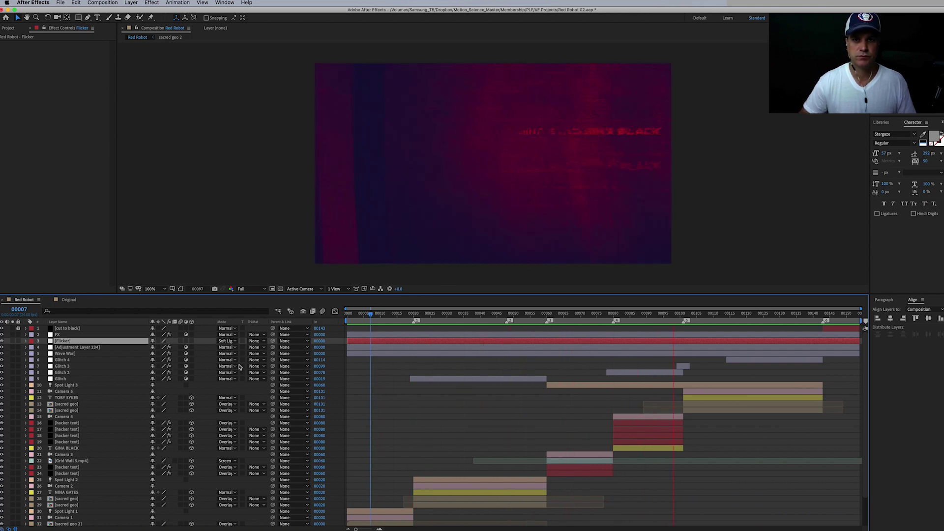
pyautogui.press('space')
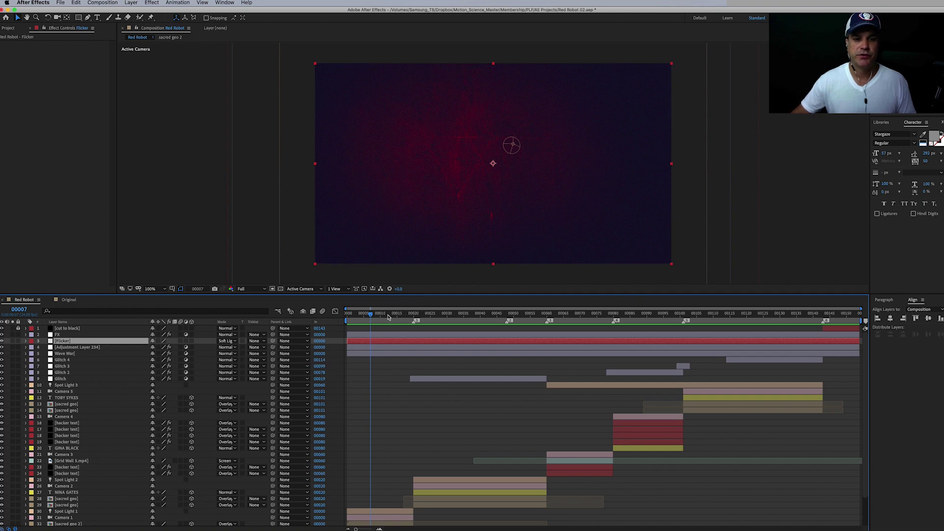
# - At frame 26, set the Flicker layer's blend mode to Color Burn
pyautogui.moveTo(388, 317); pyautogui.dragTo(433, 317)
pyautogui.click(236, 342)
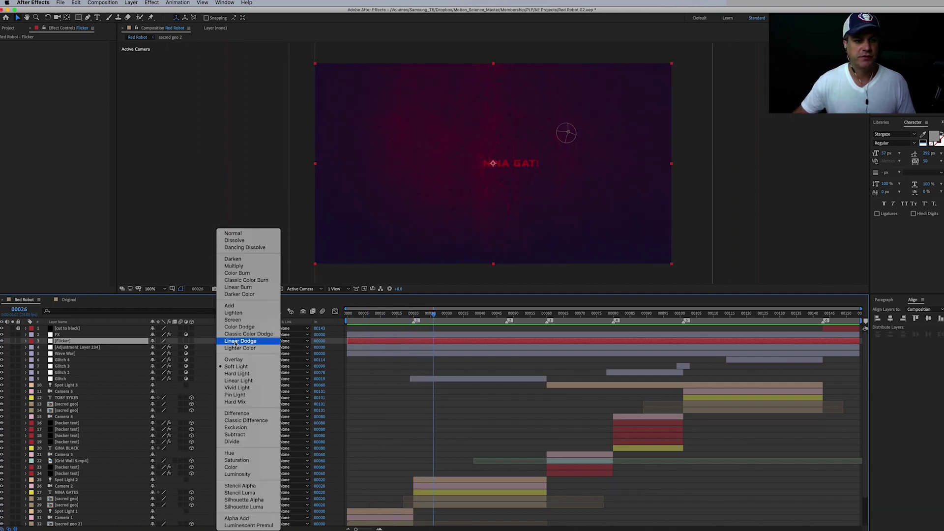
pyautogui.click(251, 274)
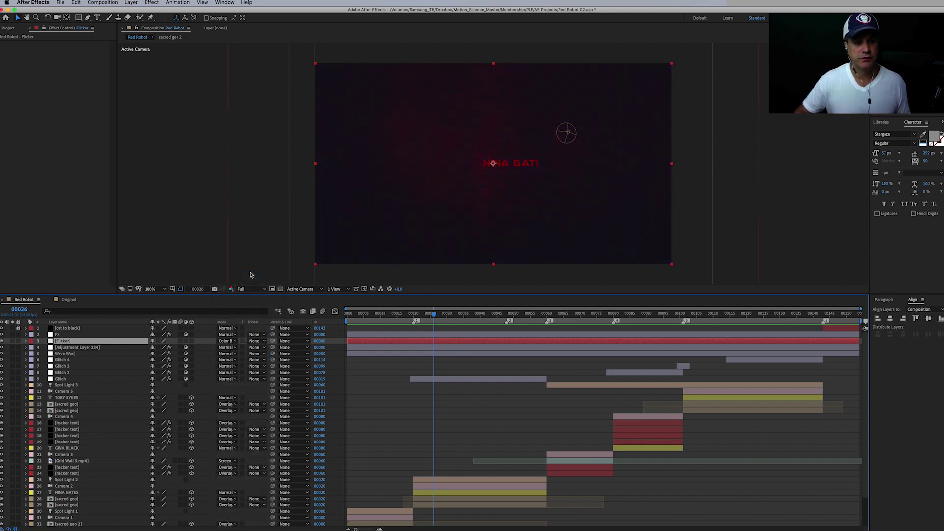
pyautogui.scroll(-3, 104, 445)
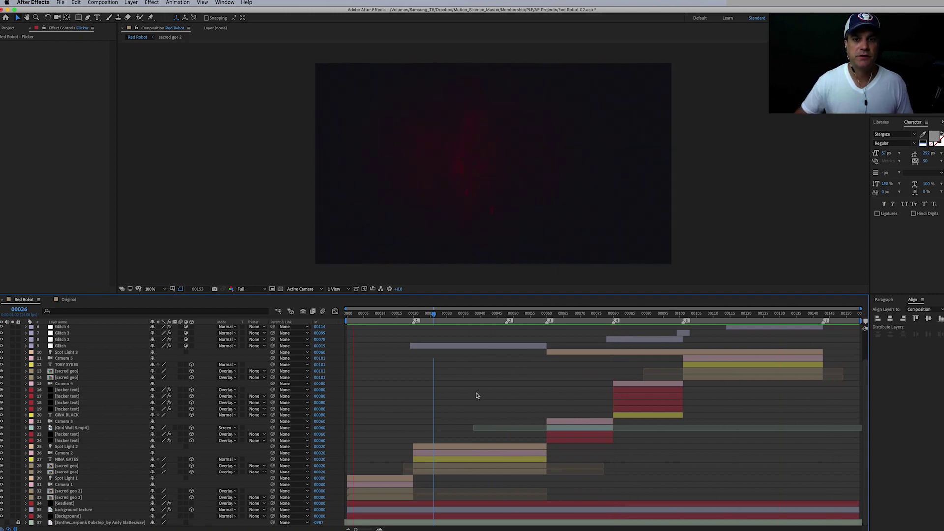
pyautogui.scroll(3, 476, 395)
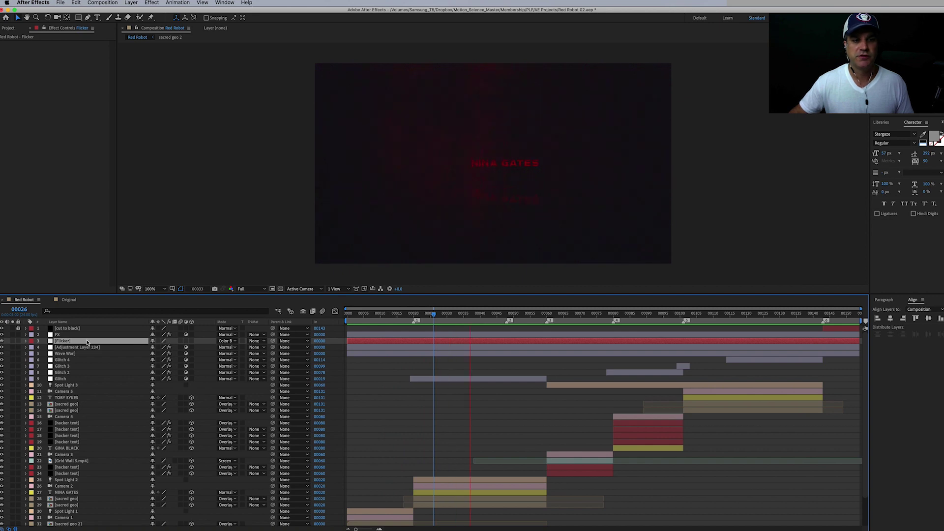
# - Compare Soft Light against Color Burn, settle on Soft Light, and deselect the layer
pyautogui.click(230, 340)
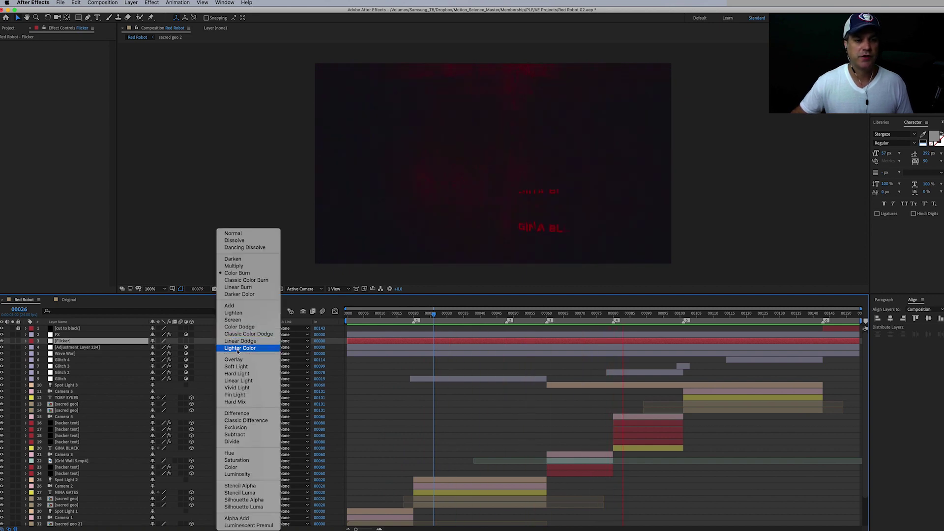
pyautogui.click(237, 367)
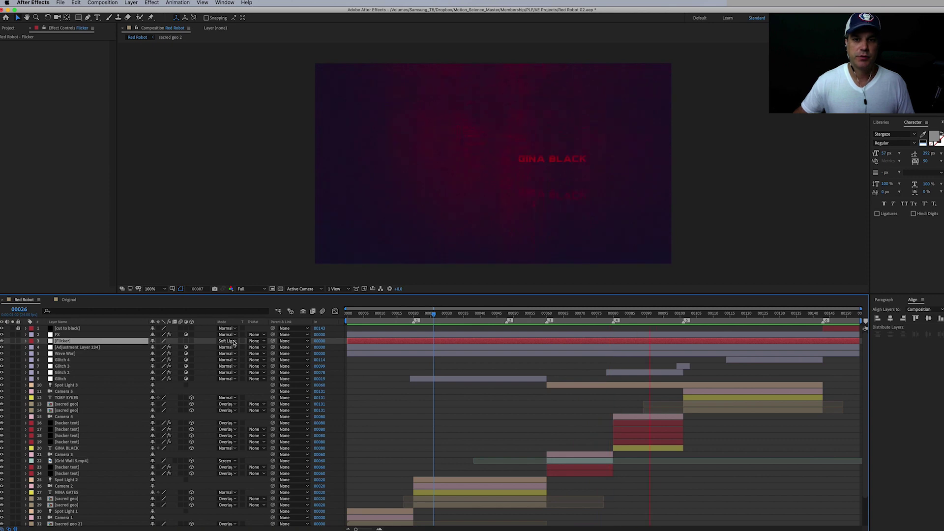
pyautogui.click(232, 341)
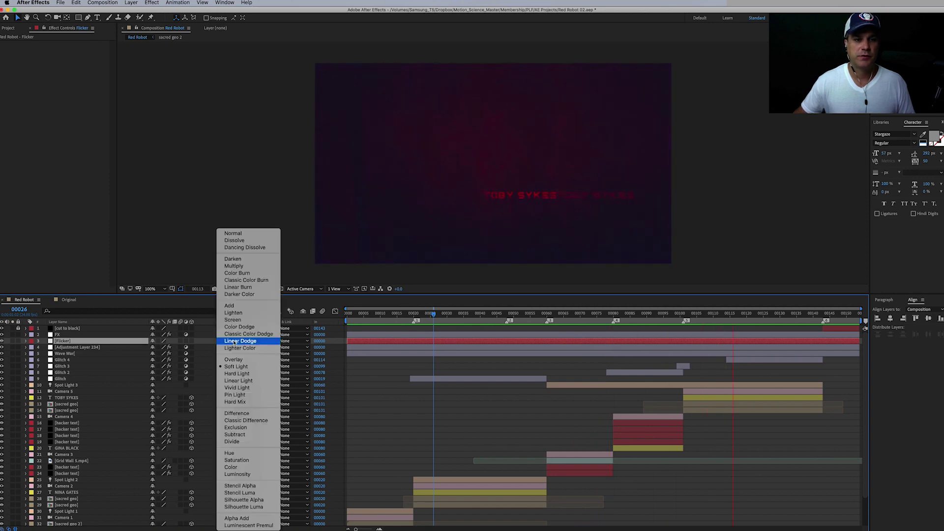
pyautogui.click(241, 273)
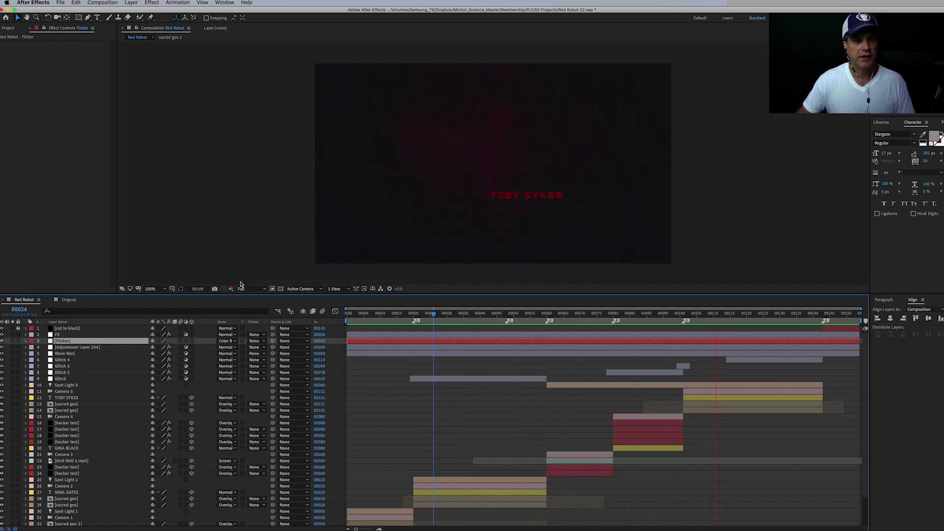
pyautogui.click(229, 341)
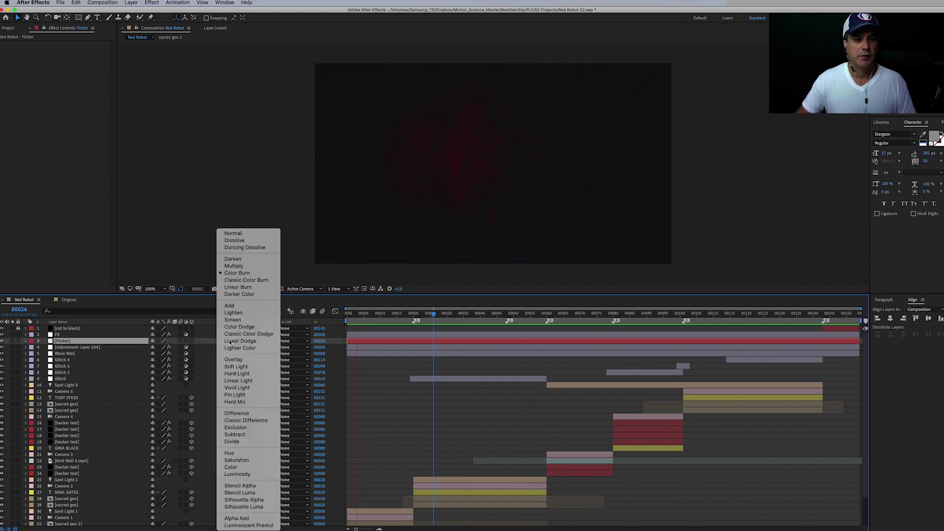
pyautogui.click(236, 367)
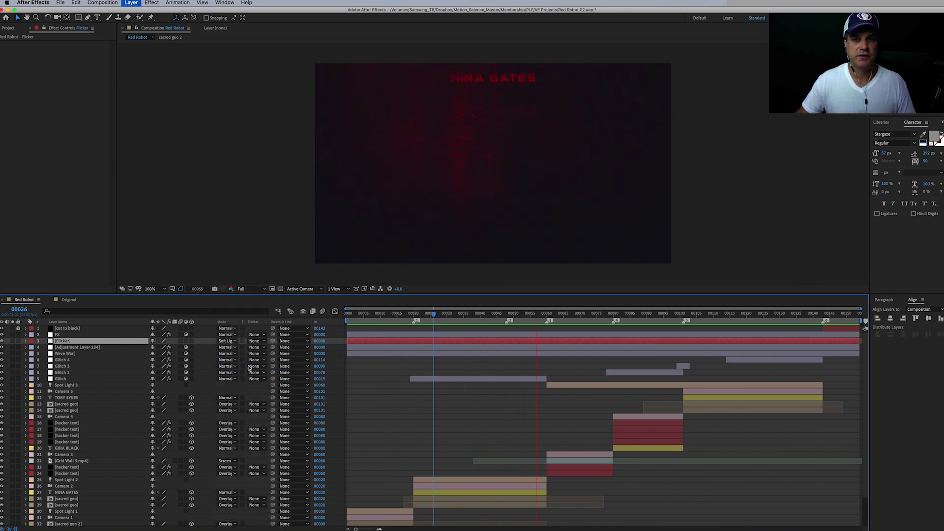
pyautogui.click(102, 332)
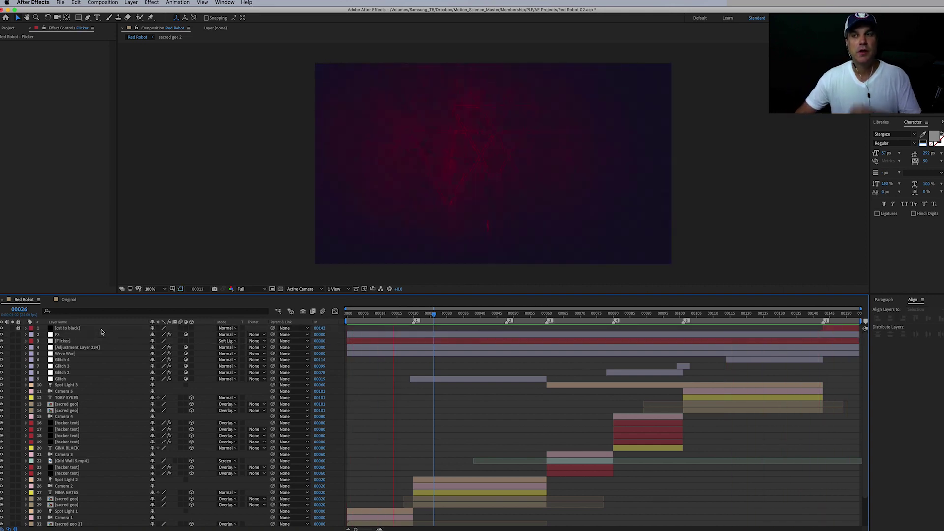
# - Create a black comp-size 1920×1080 solid named Letterbox
pyautogui.click(131, 2)
pyautogui.moveTo(134, 12)
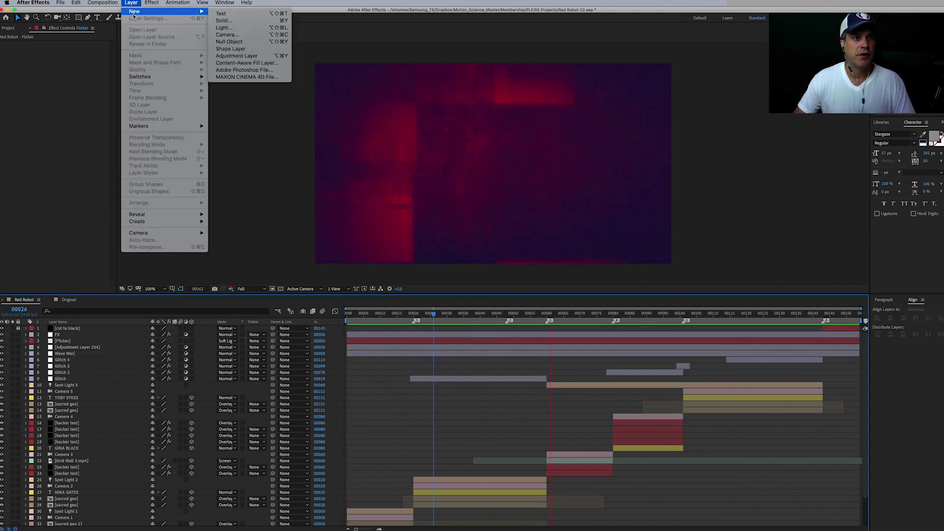
pyautogui.click(224, 20)
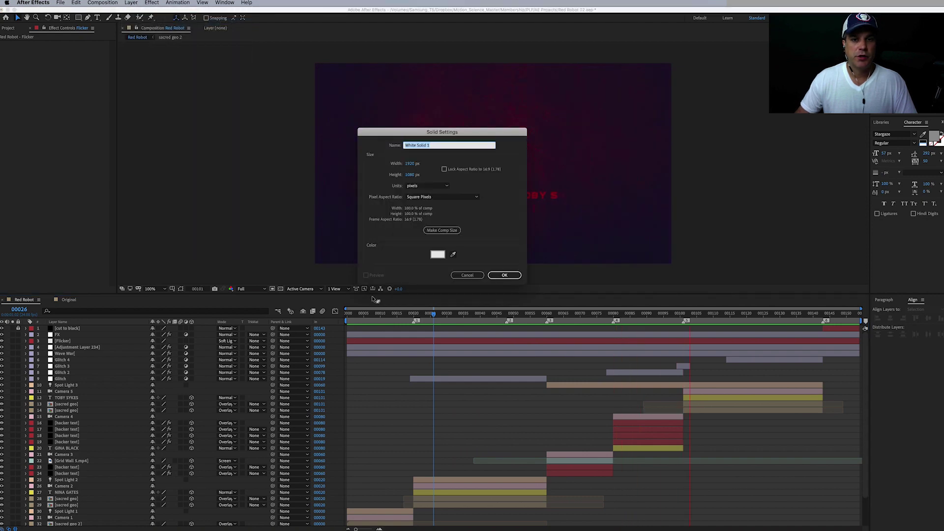
pyautogui.click(443, 234)
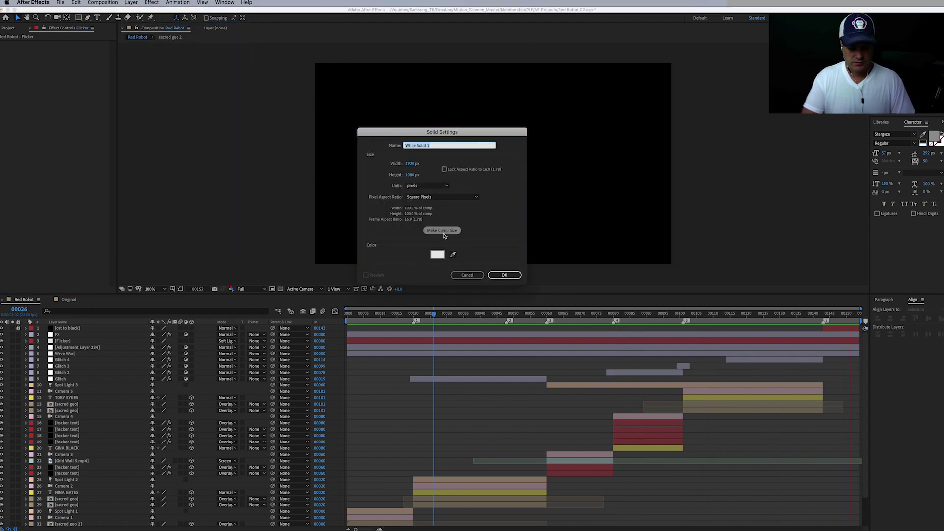
pyautogui.write('Letterbox')
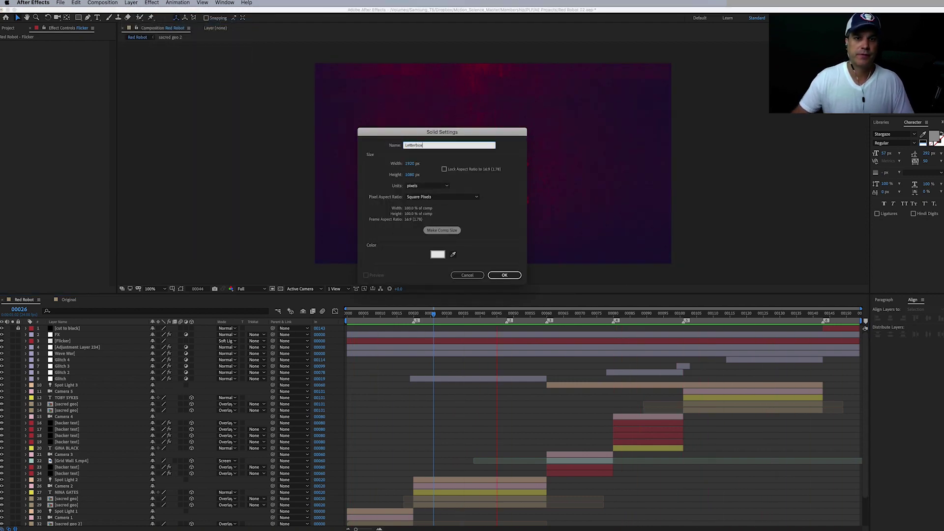
pyautogui.click(438, 254)
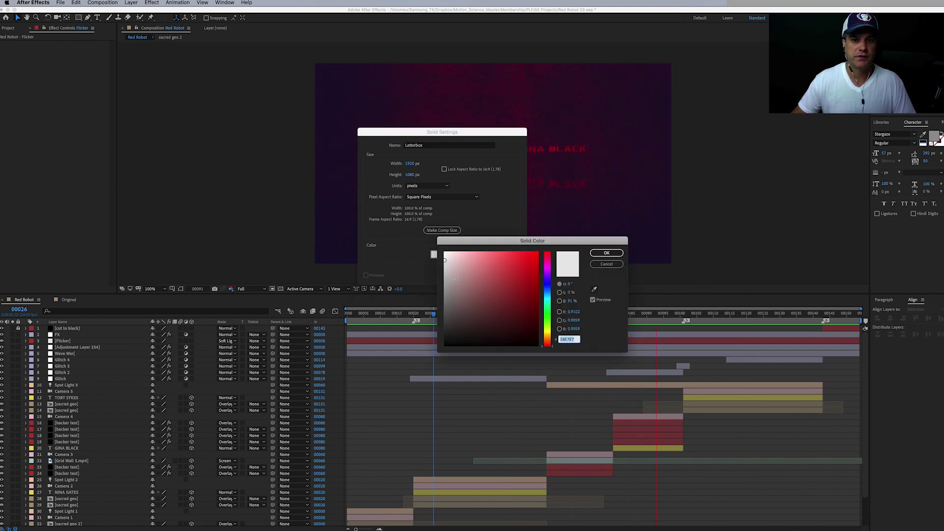
pyautogui.moveTo(445, 256); pyautogui.dragTo(445, 345)
pyautogui.click(606, 253)
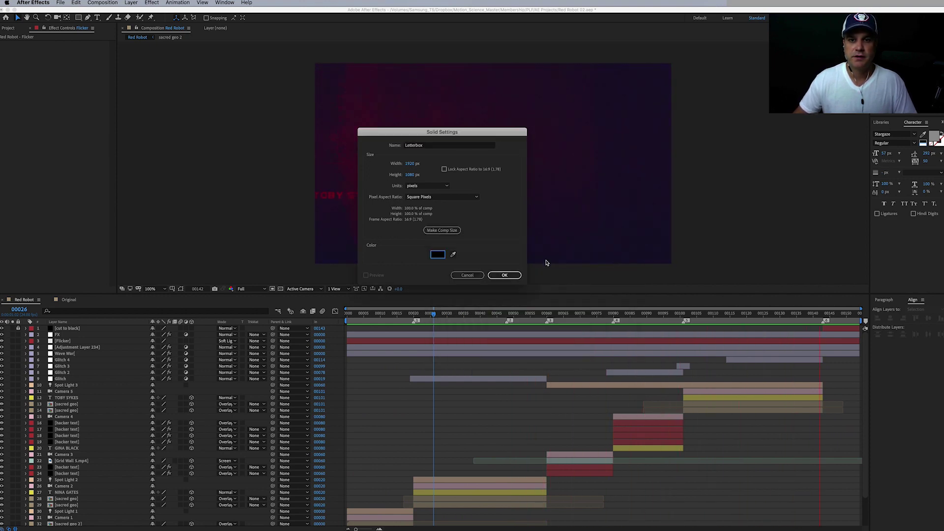
pyautogui.click(514, 275)
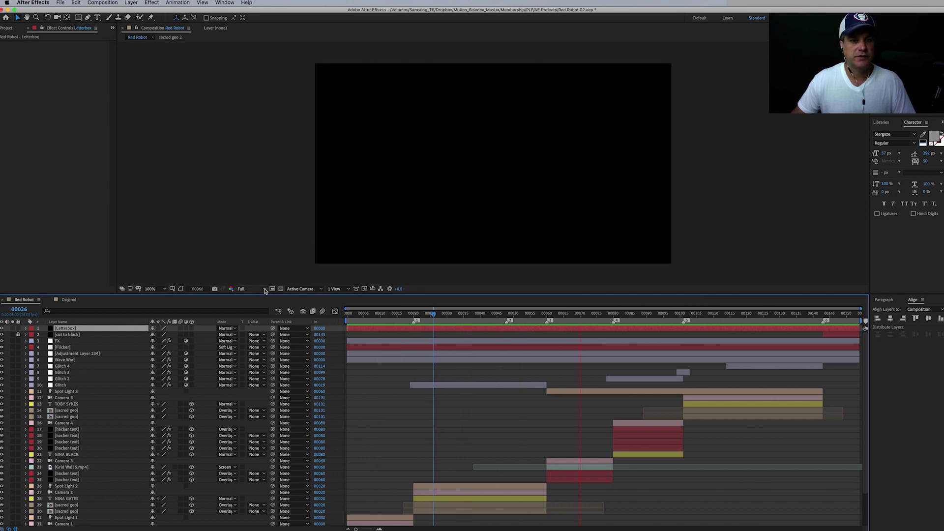
# - Draw a rectangle mask across the middle of Letterbox and nudge its top edge up slightly
pyautogui.click(172, 289)
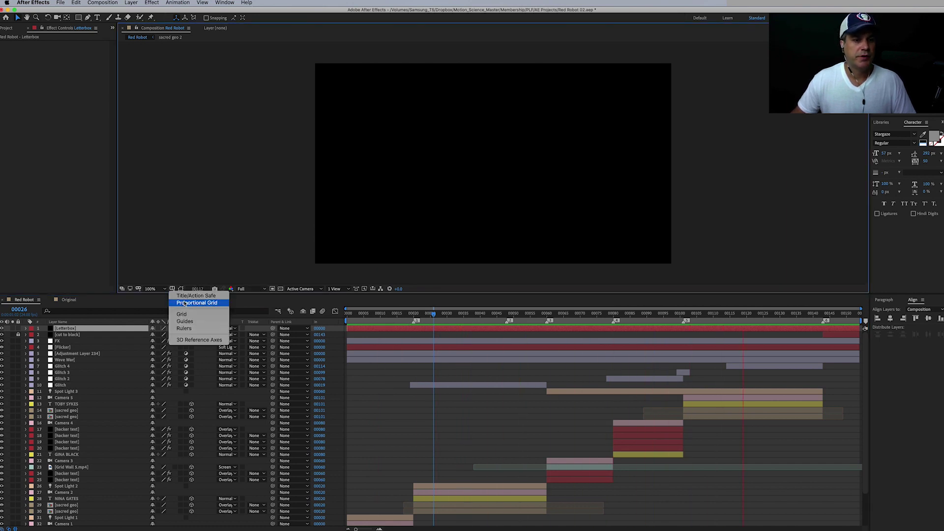
pyautogui.click(187, 212)
pyautogui.press('q')
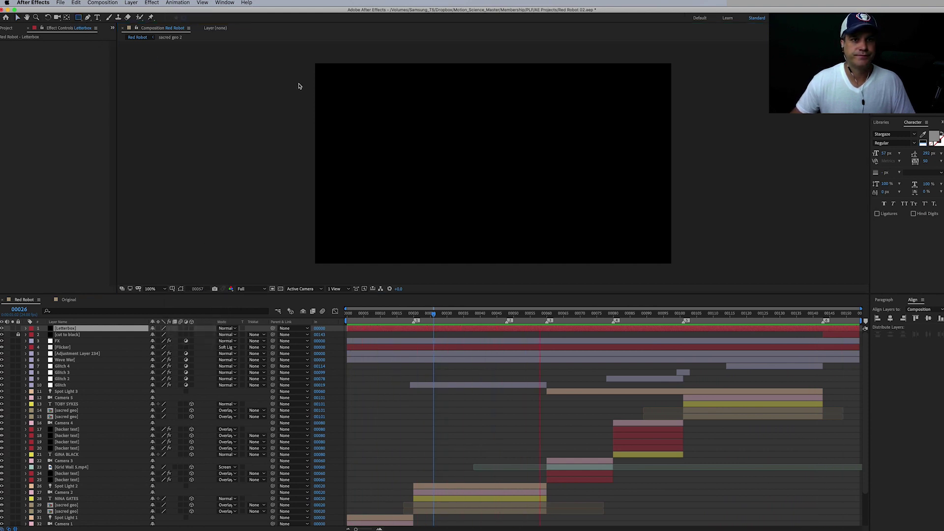
pyautogui.moveTo(311, 90); pyautogui.dragTo(686, 243)
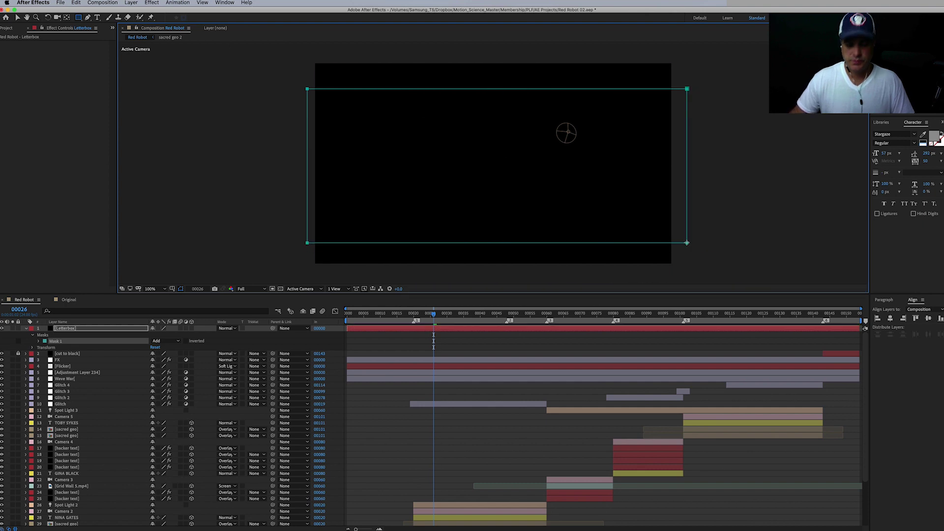
pyautogui.press("'")
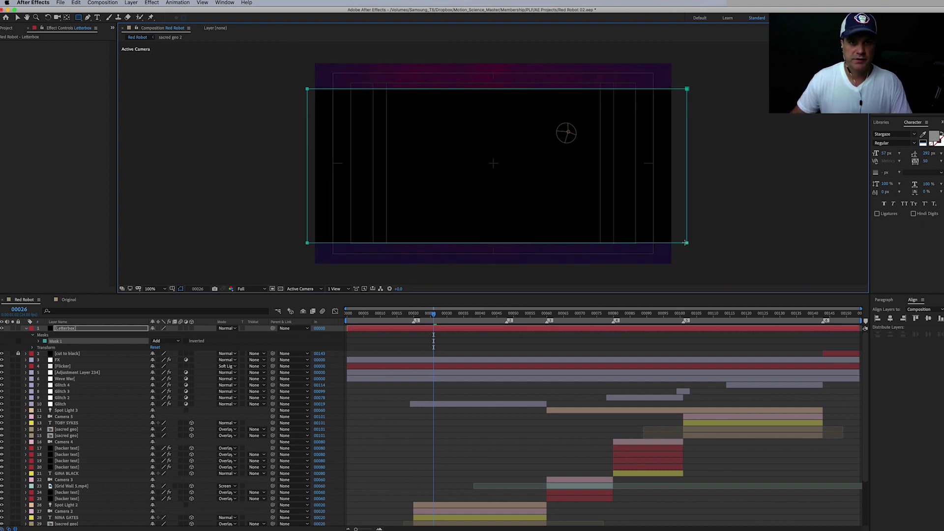
pyautogui.press('v')
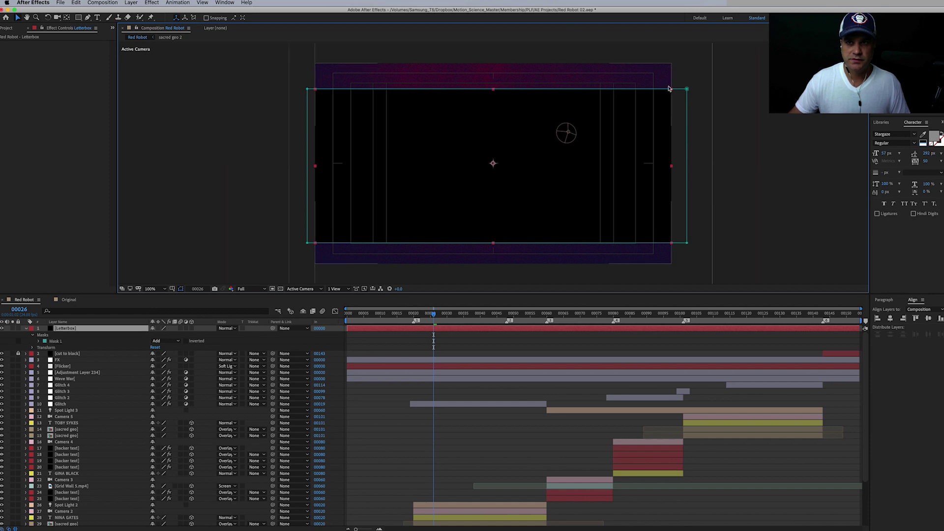
pyautogui.moveTo(669, 89); pyautogui.dragTo(667, 87)
pyautogui.press('Up')
pyautogui.press('Up')
pyautogui.press('Up')
pyautogui.press('Up')
pyautogui.press('Up')
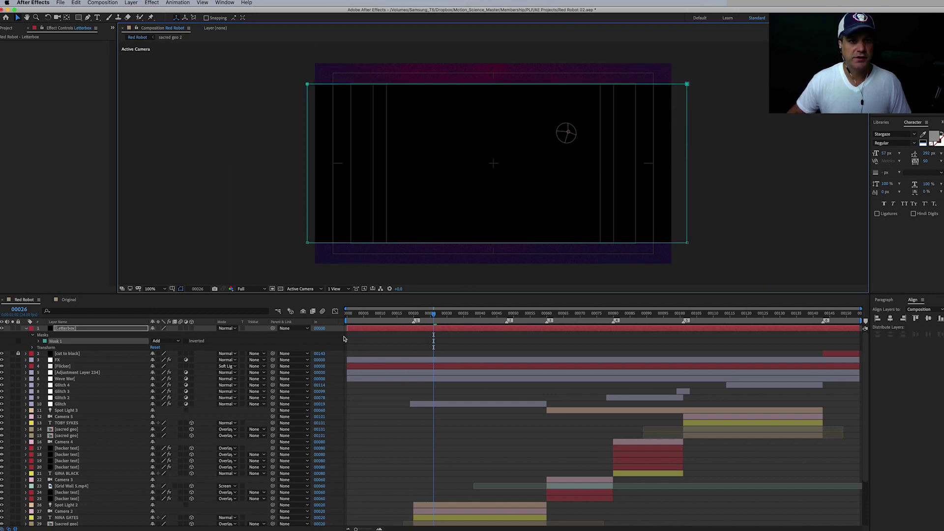
# - Set the mask to Subtract, lock Letterbox, hide guides and preview the composition
pyautogui.click(178, 341)
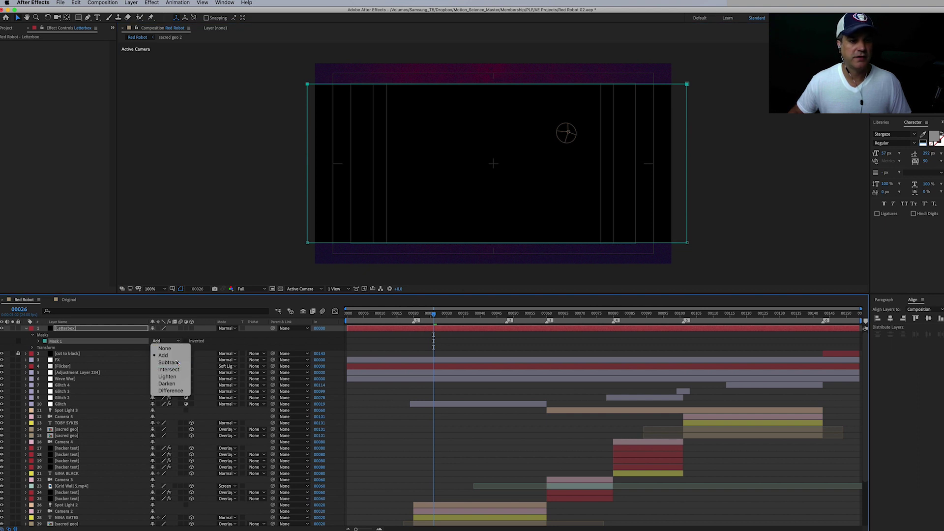
pyautogui.click(169, 363)
pyautogui.click(19, 328)
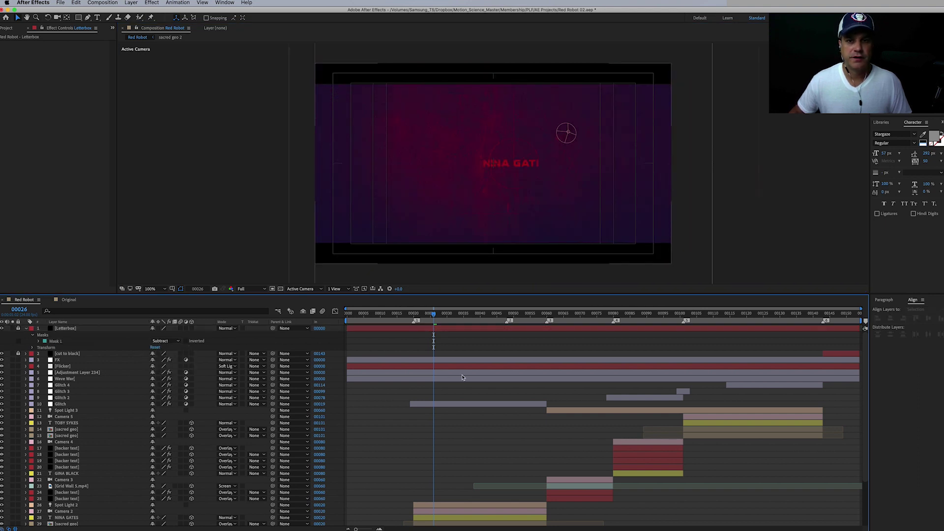
pyautogui.press("'")
pyautogui.press('super+shift+h')
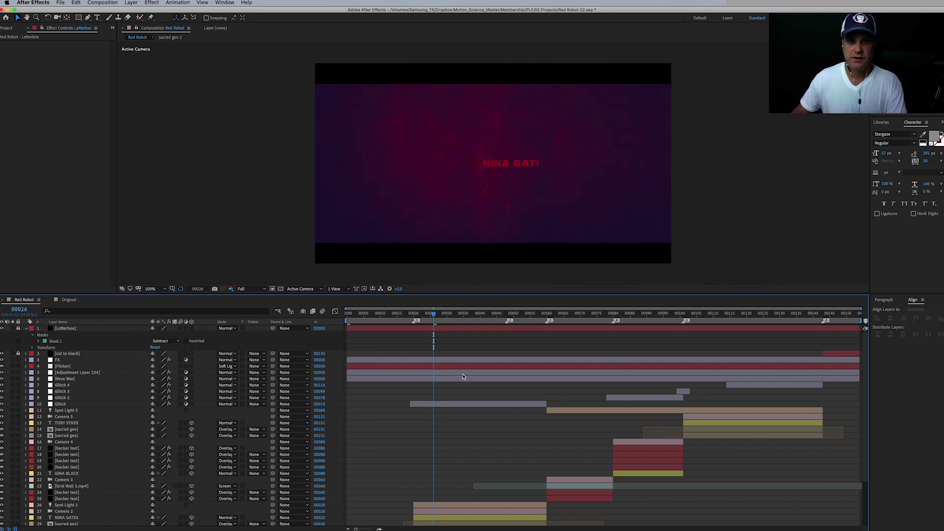
pyautogui.press('space')
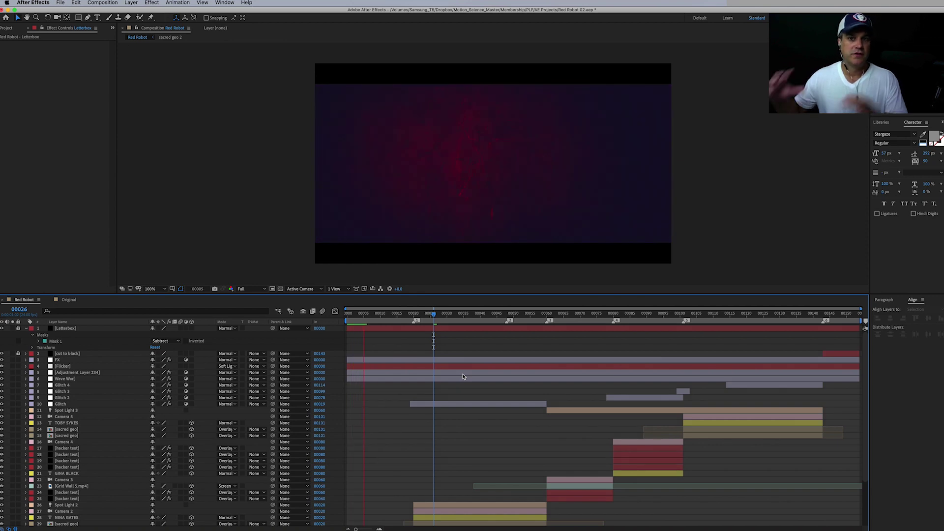